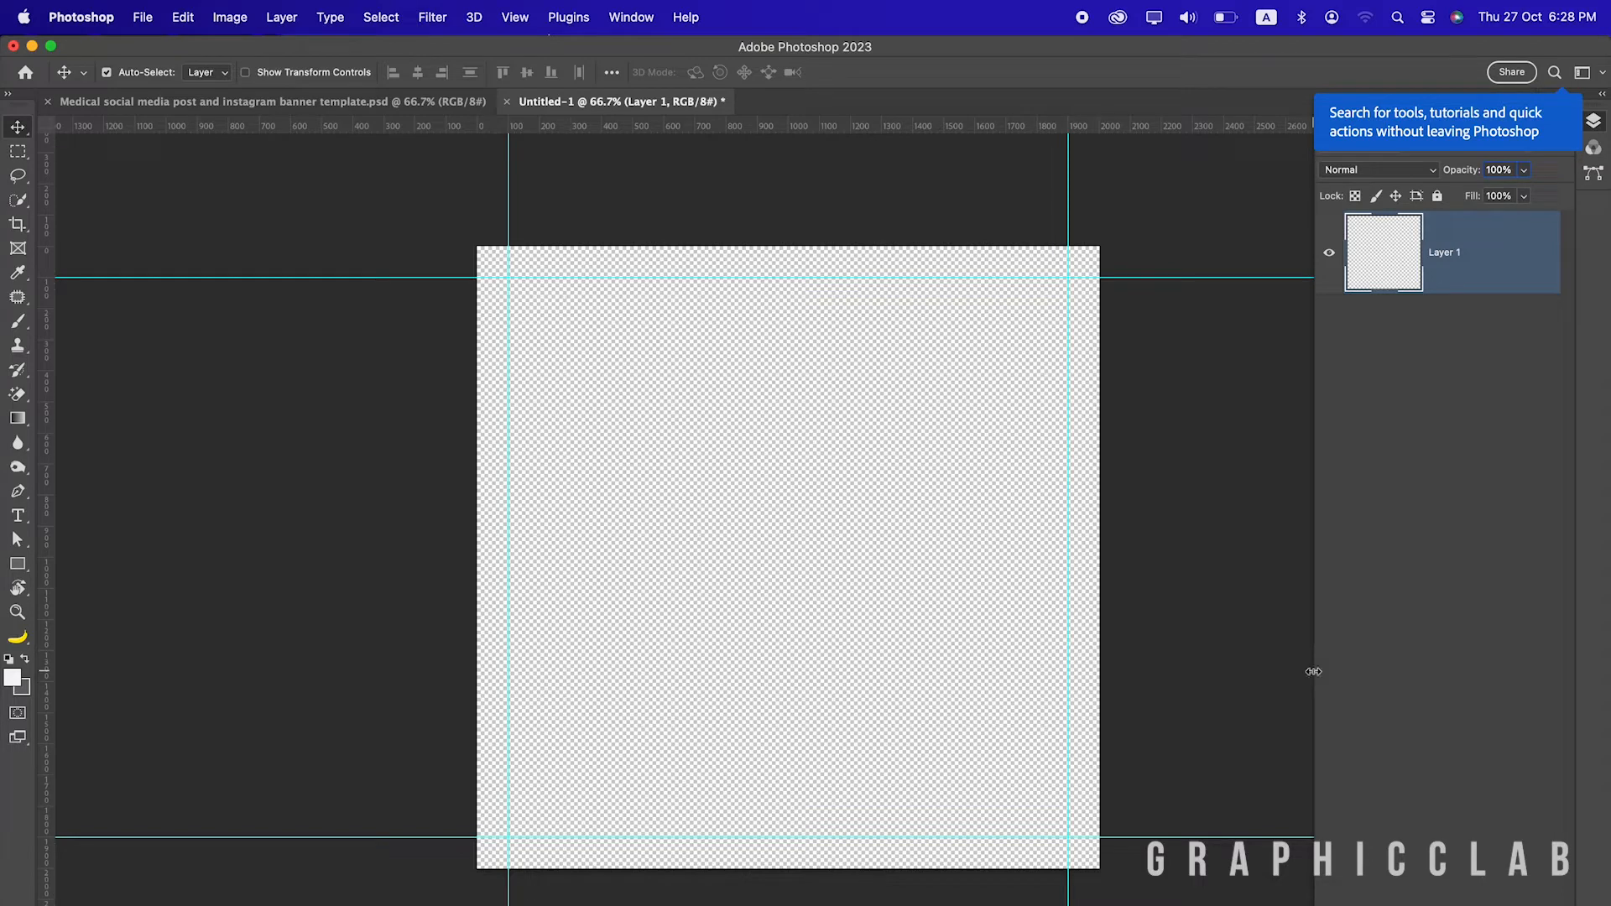
Add a Solid Color fill layer with colour #f5f4fa to the blank canvas
{"action": "left_click", "coordinate": [1470, 896]}
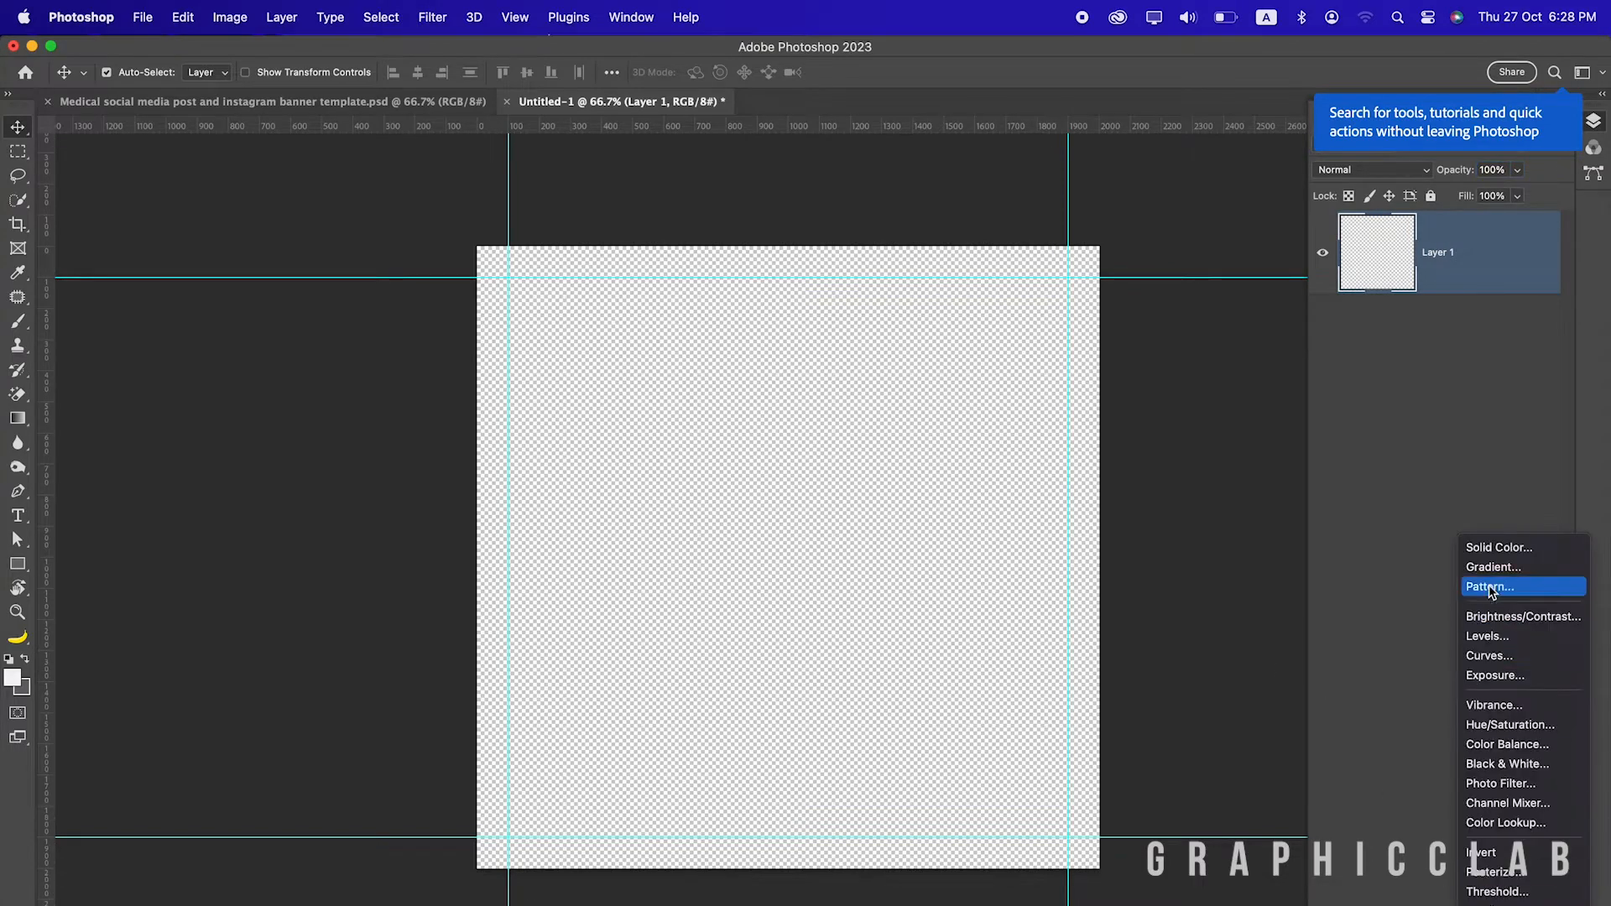
{"action": "left_click", "coordinate": [1484, 552]}
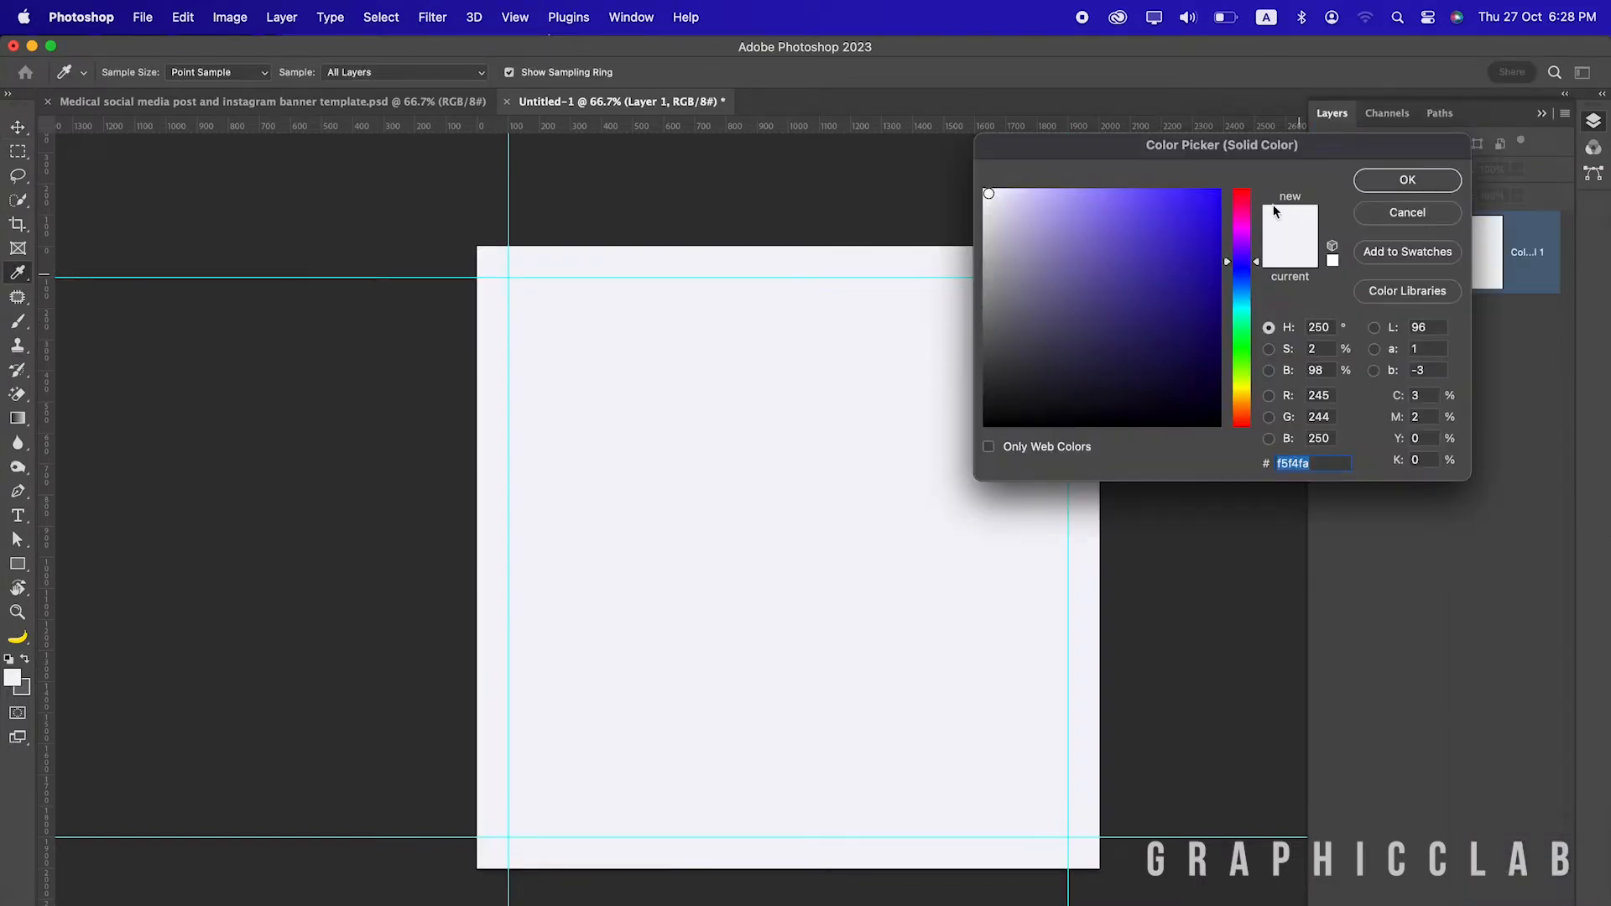
{"action": "left_click", "coordinate": [1403, 181]}
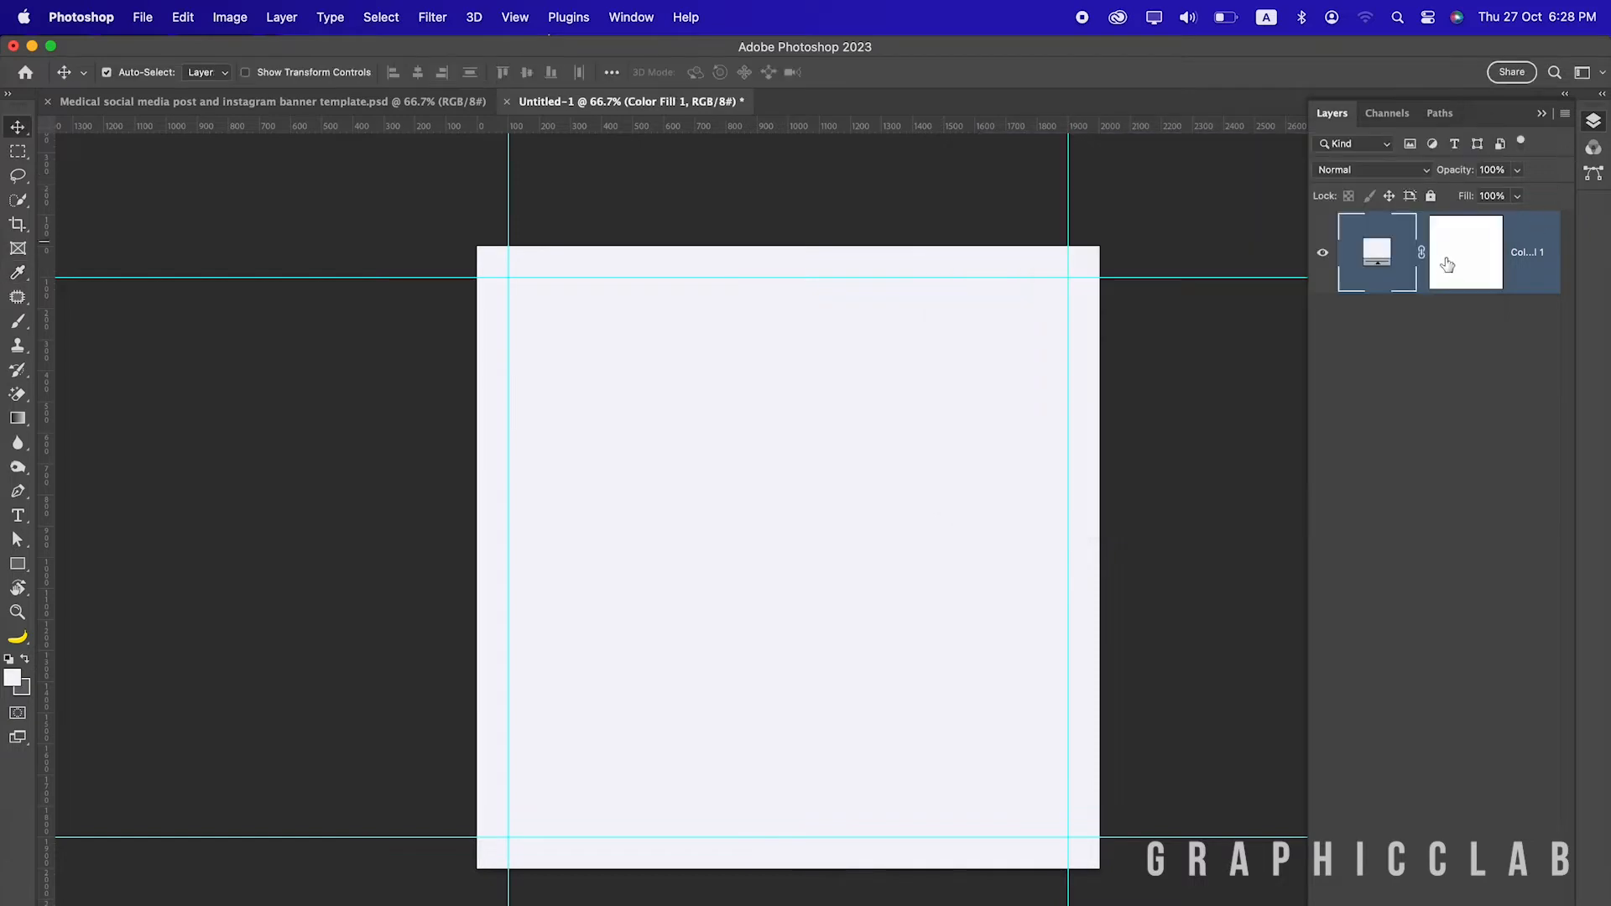
Delete the colour fill's layer mask and expand the collapsed panel dock
{"action": "right_click", "coordinate": [1466, 231]}
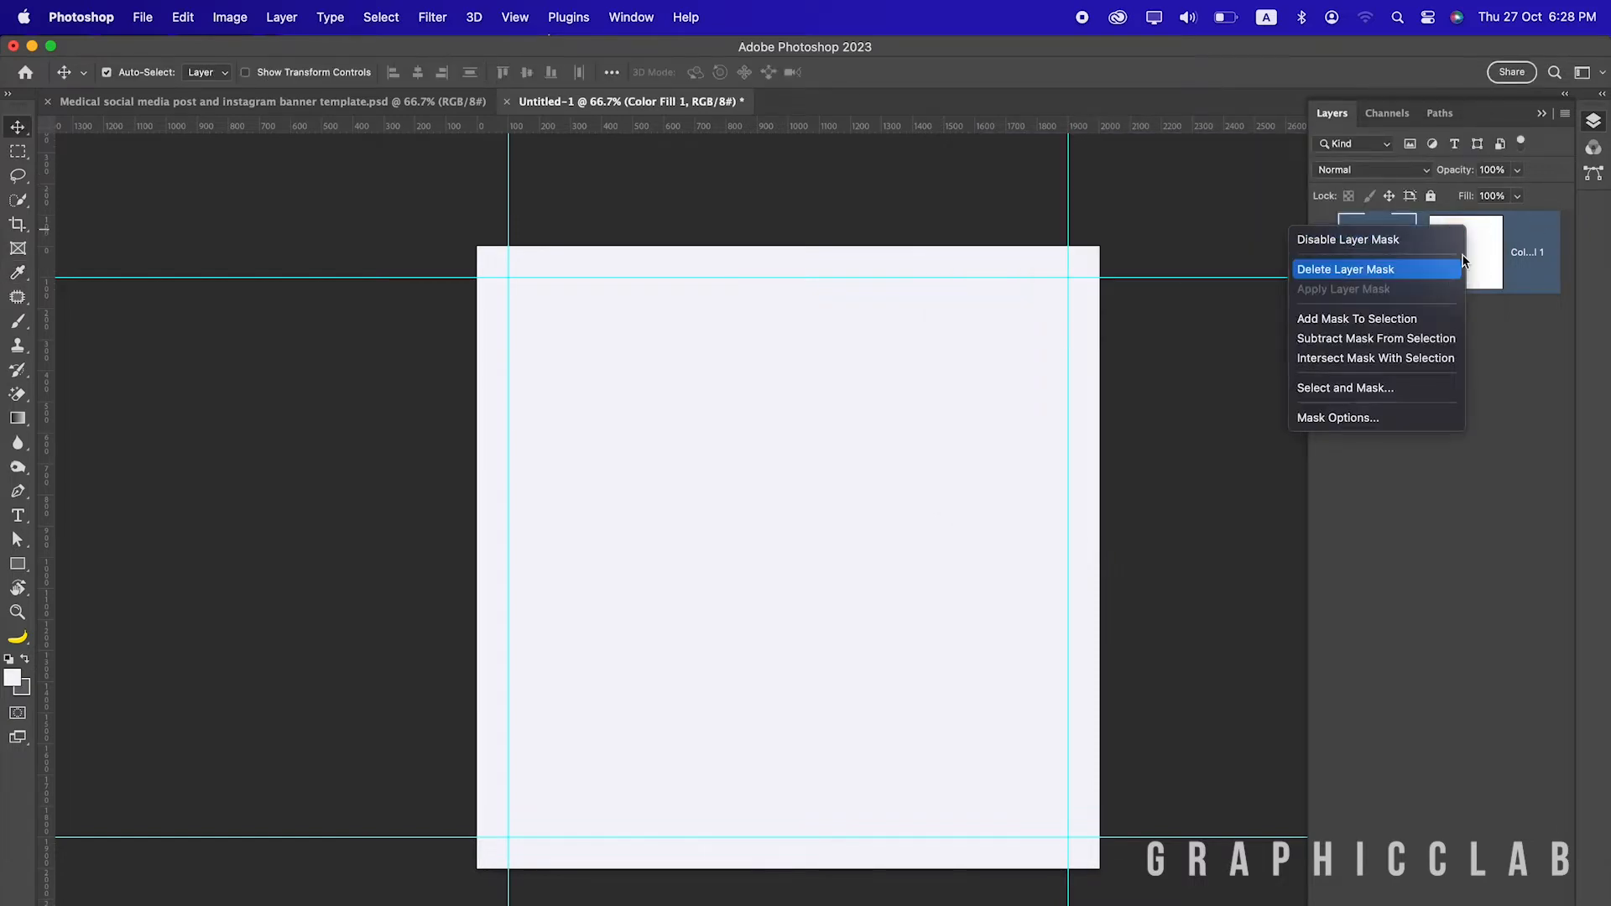
{"action": "left_click", "coordinate": [1452, 267]}
{"action": "left_click", "coordinate": [1591, 125]}
{"action": "left_click", "coordinate": [1601, 95]}
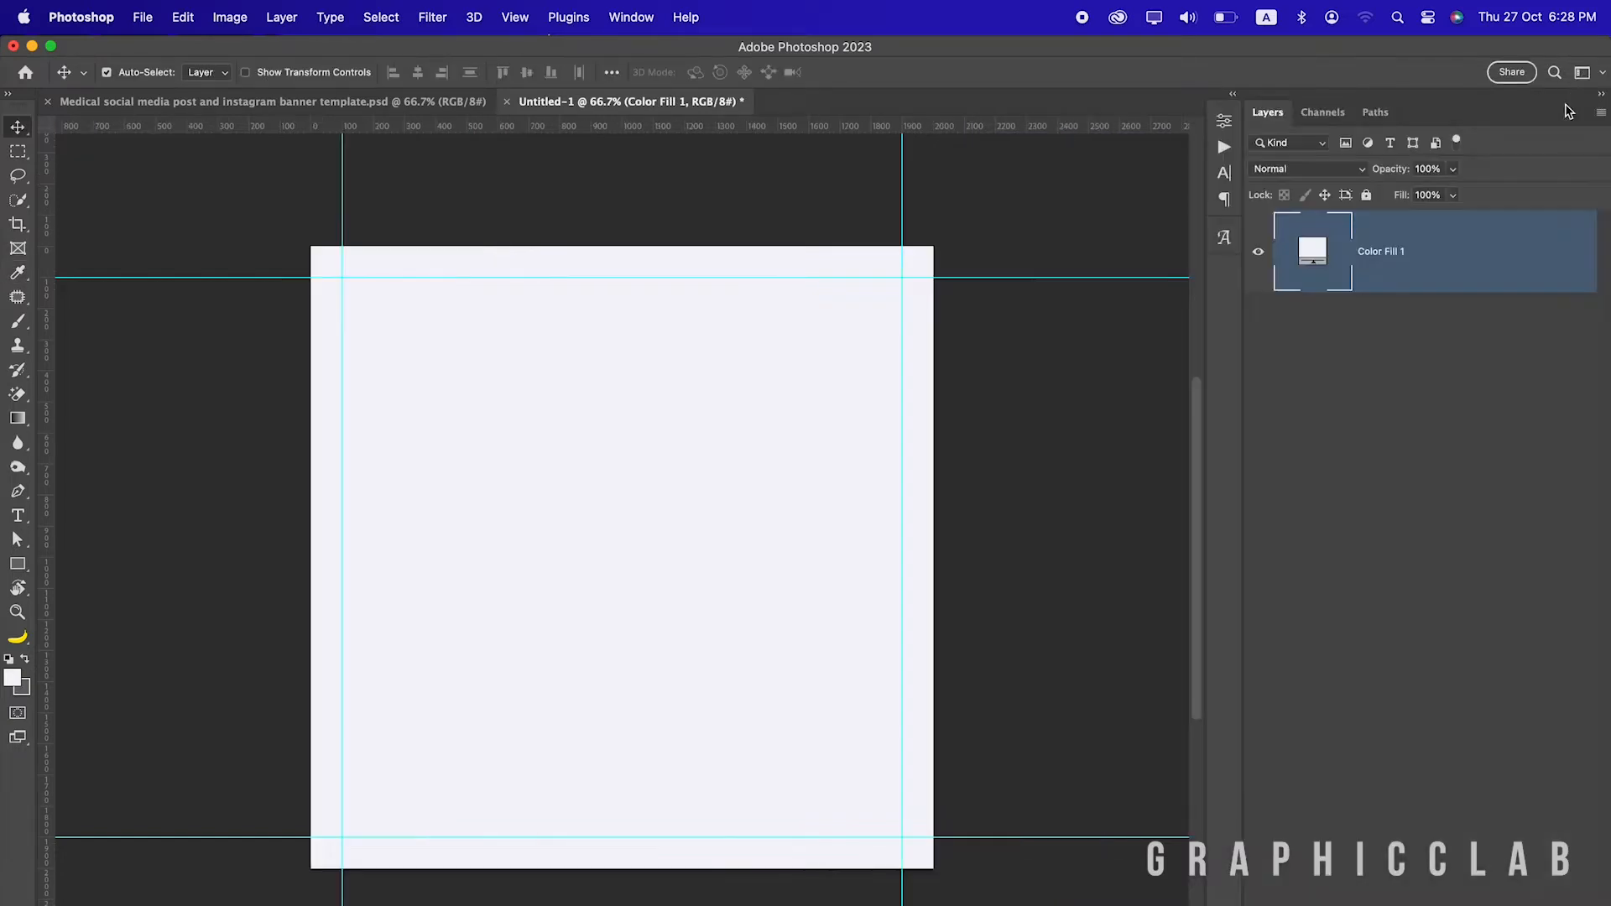
{"action": "left_click", "coordinate": [1066, 245]}
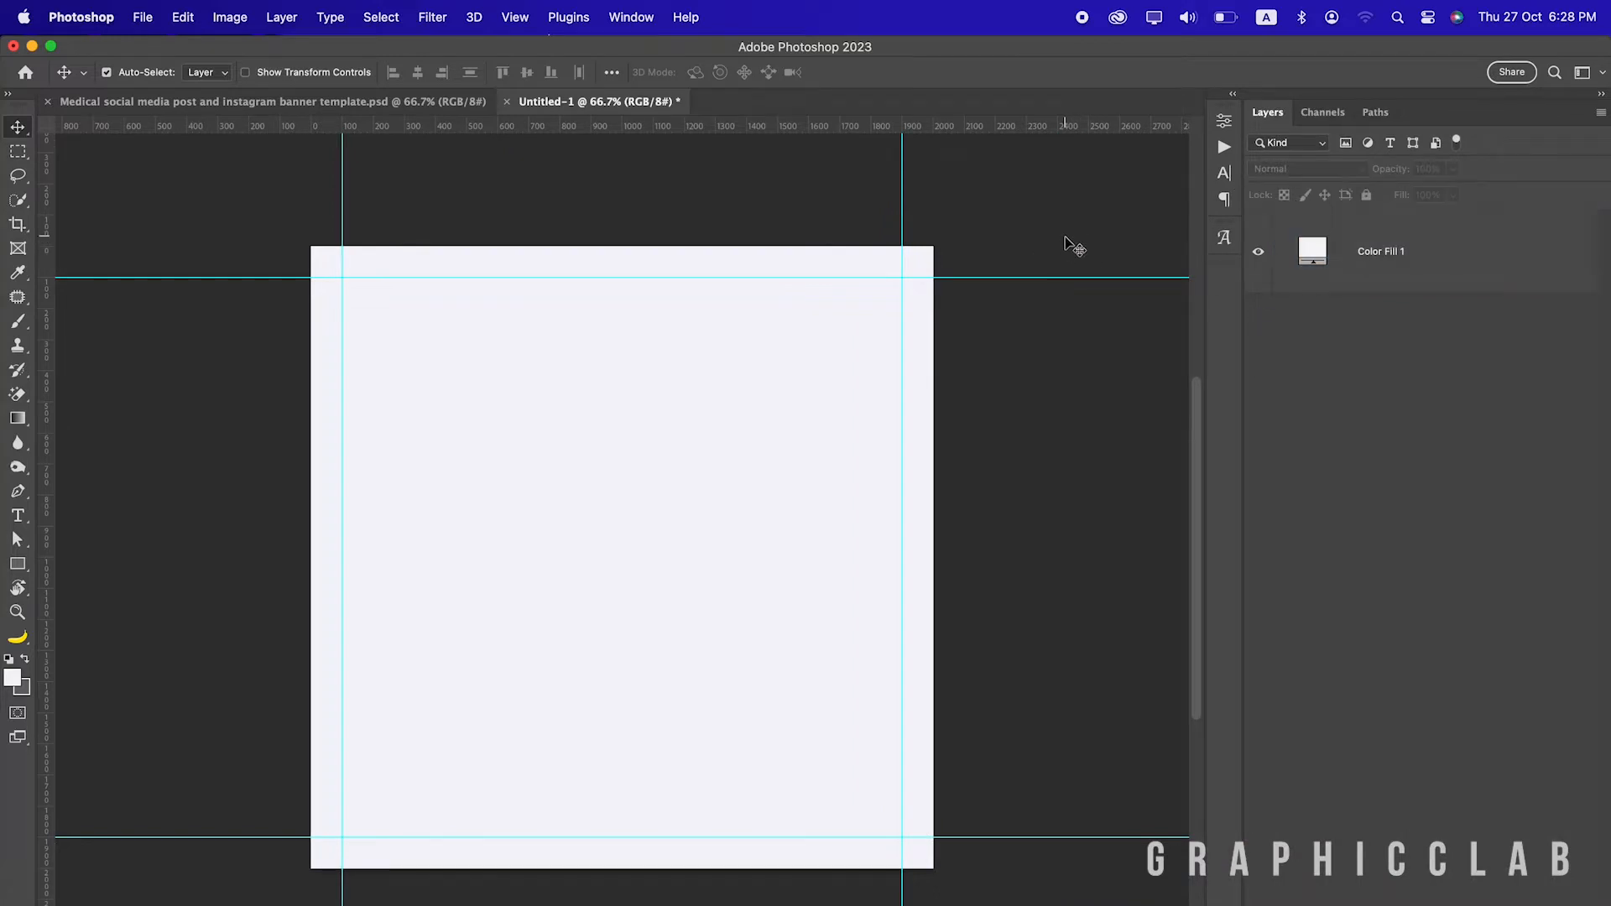
Check the finished medical template, and in Untitled-1 draw a rectangle about 601 × 1683 px down from the canvas's upper edge, right of centre
{"action": "left_click", "coordinate": [371, 105]}
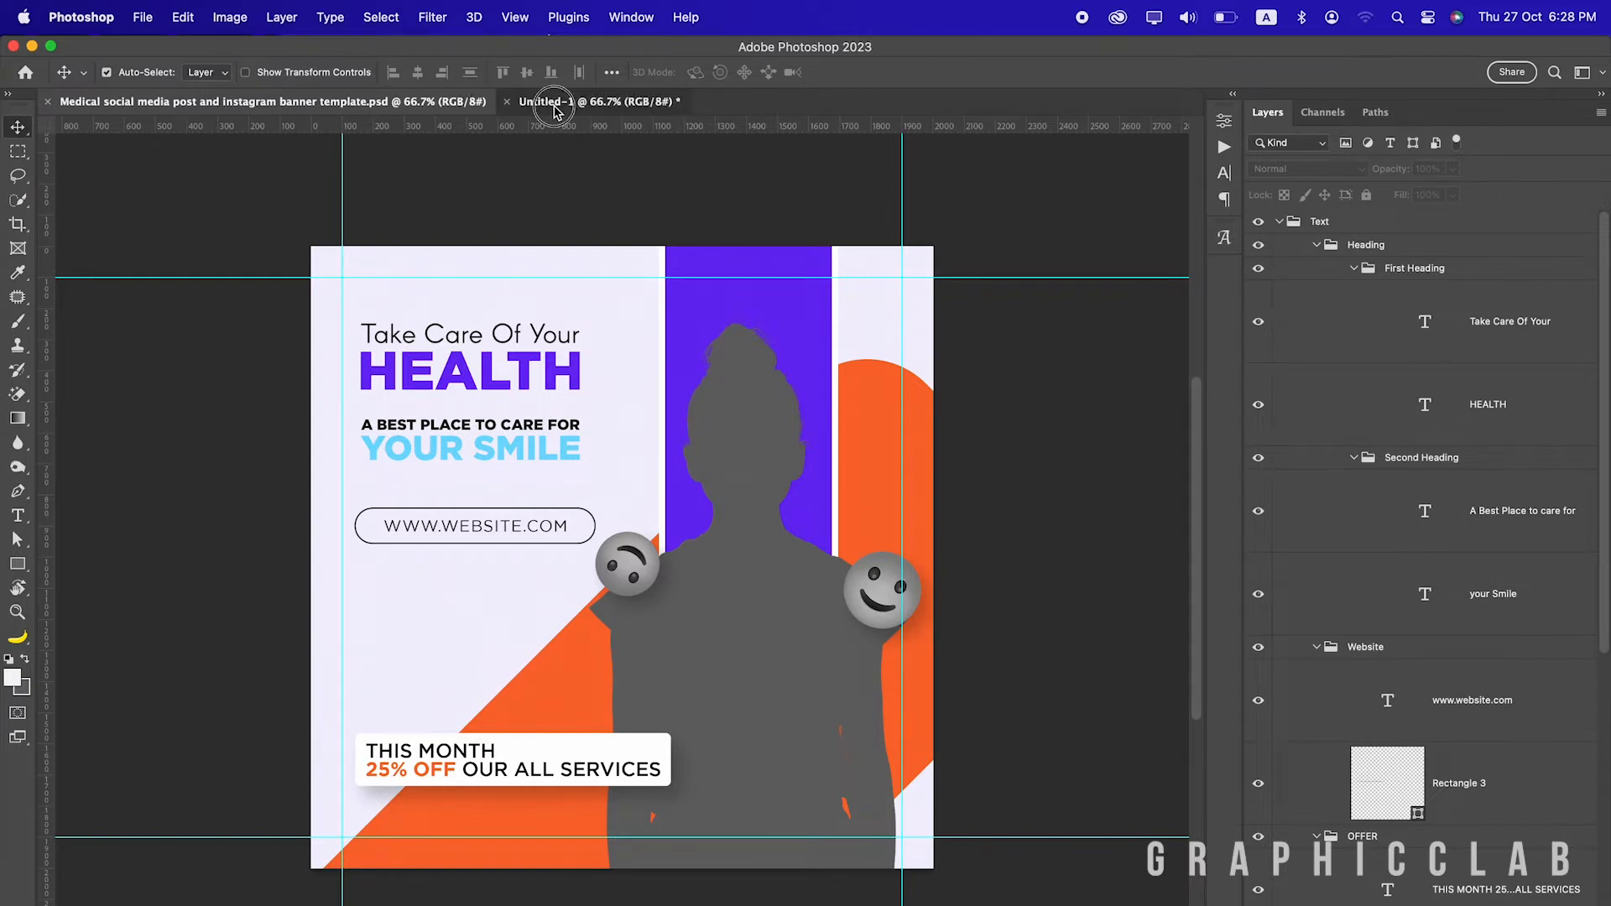
{"action": "left_click", "coordinate": [554, 101]}
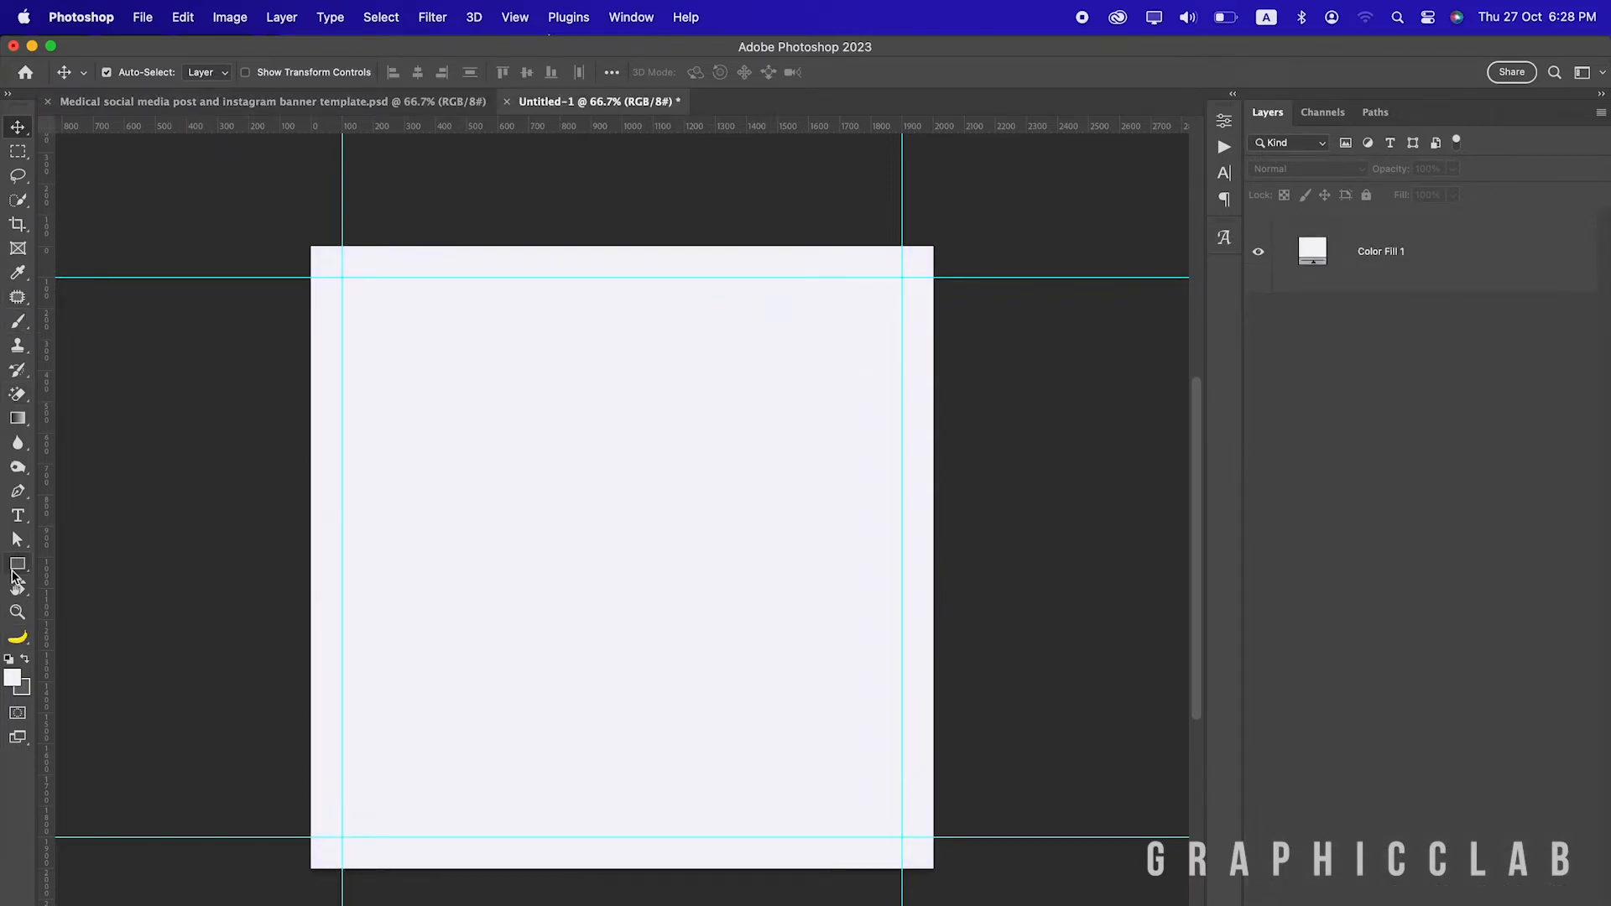
{"action": "left_click", "coordinate": [12, 568]}
{"action": "left_click", "coordinate": [99, 562]}
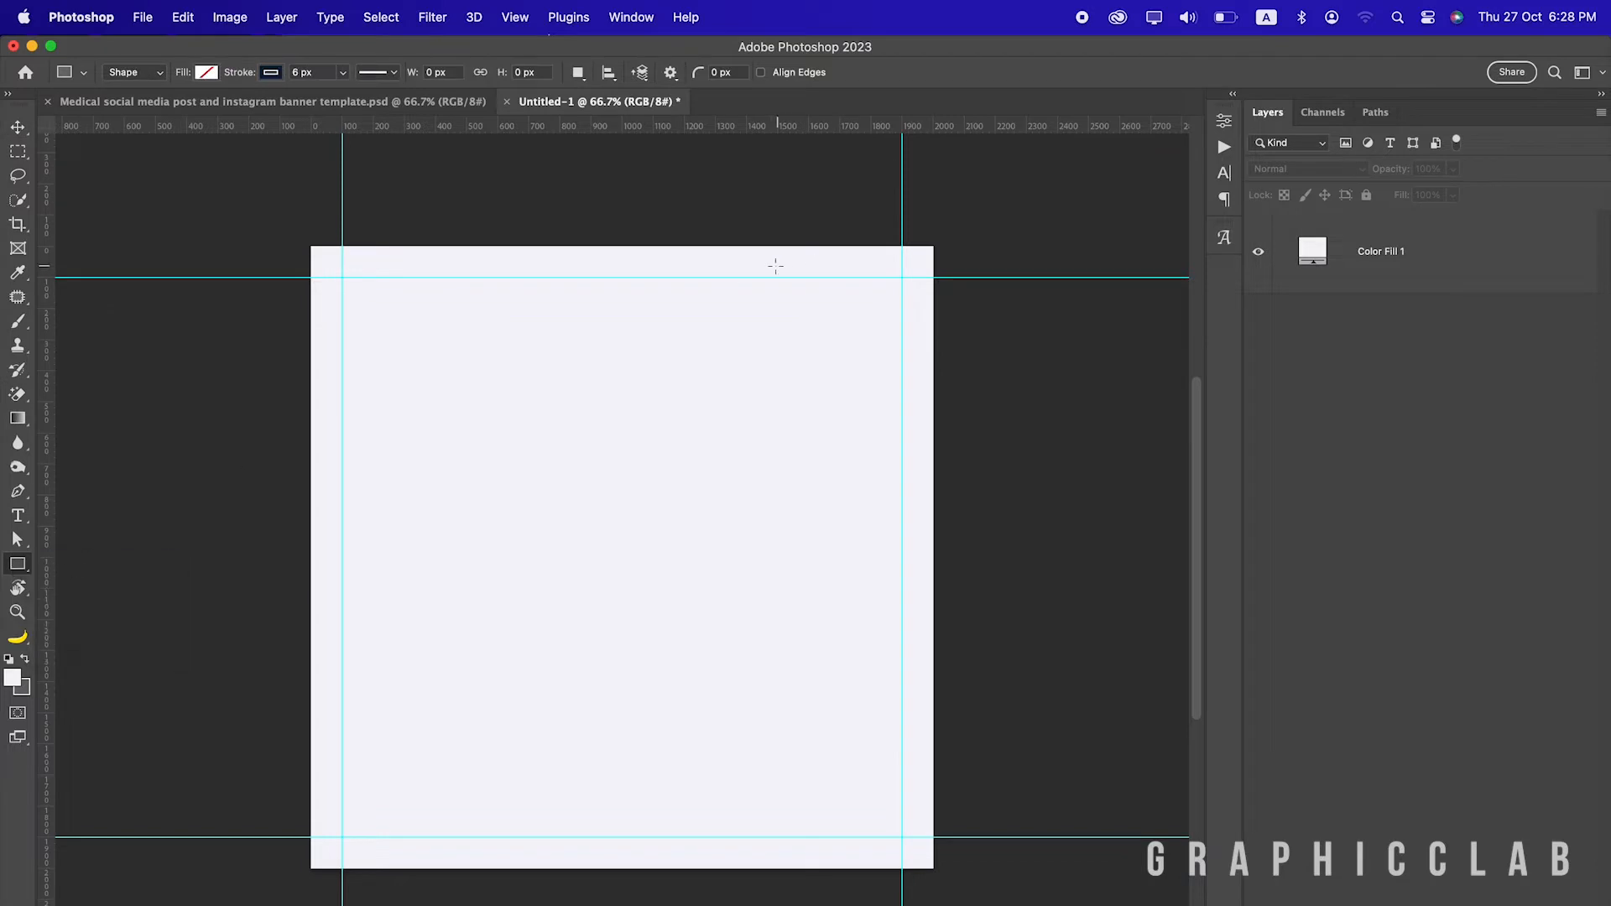
{"action": "left_click_drag", "start_coordinate": [679, 246], "coordinate": [866, 769]}
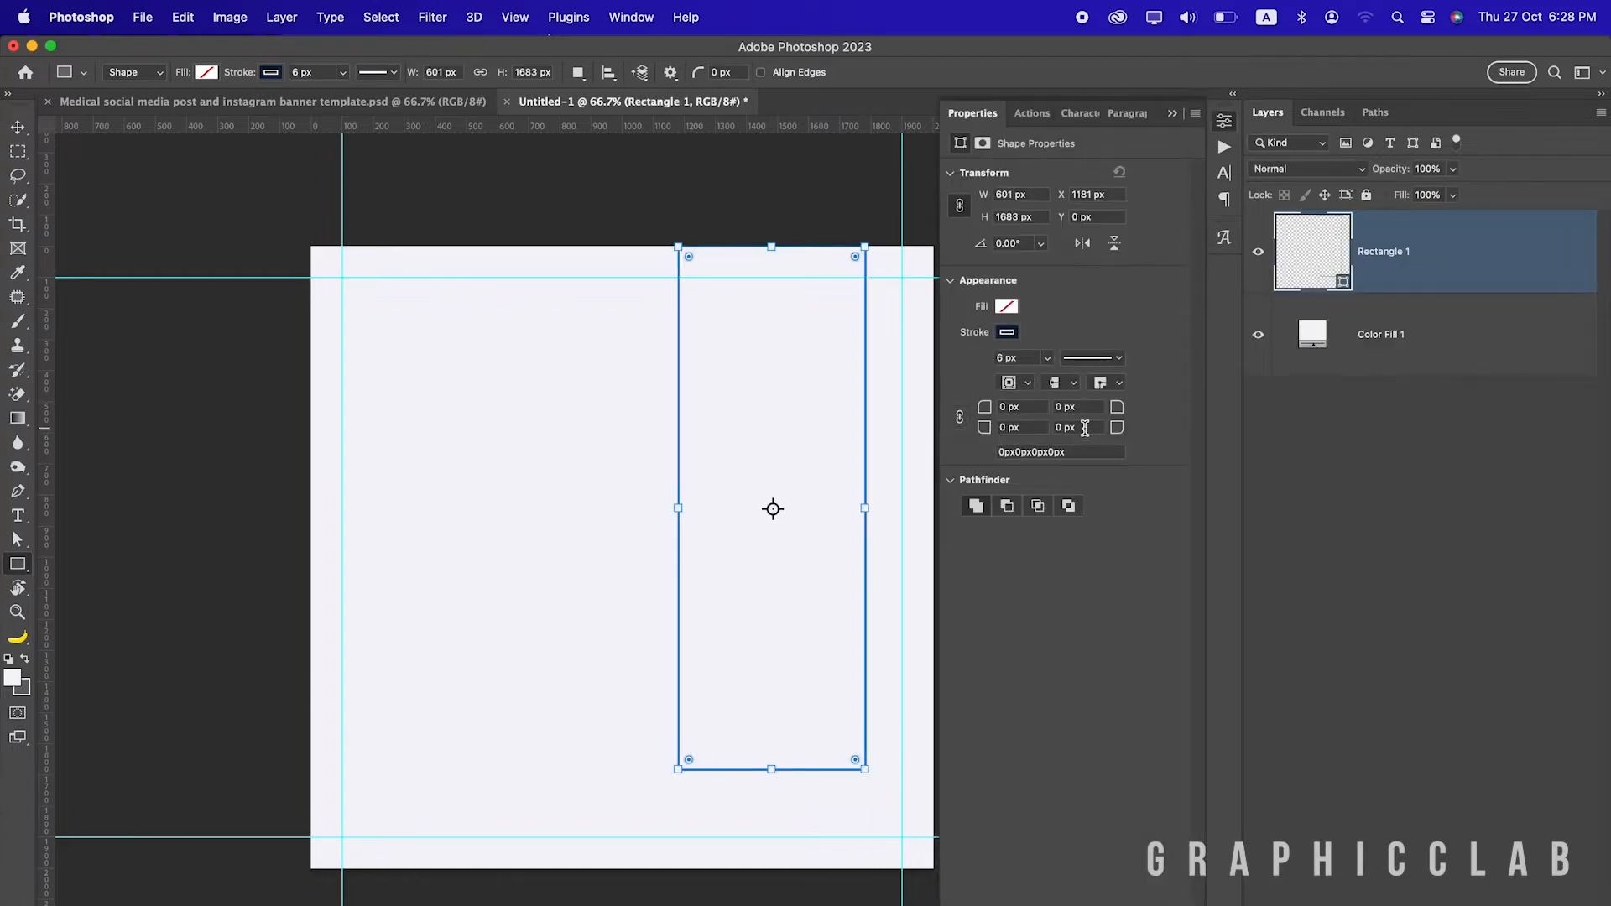
Round both lower corners of the rectangle with a 65 px radius
{"action": "mouse_move", "coordinate": [1117, 430]}
{"action": "left_mouse_down"}
{"action": "mouse_move", "coordinate": [1073, 435]}
{"action": "mouse_move", "coordinate": [1116, 435]}
{"action": "left_mouse_up"}
{"action": "left_click", "coordinate": [1082, 427]}
{"action": "type", "text": "65"}
{"action": "key", "text": "Return"}
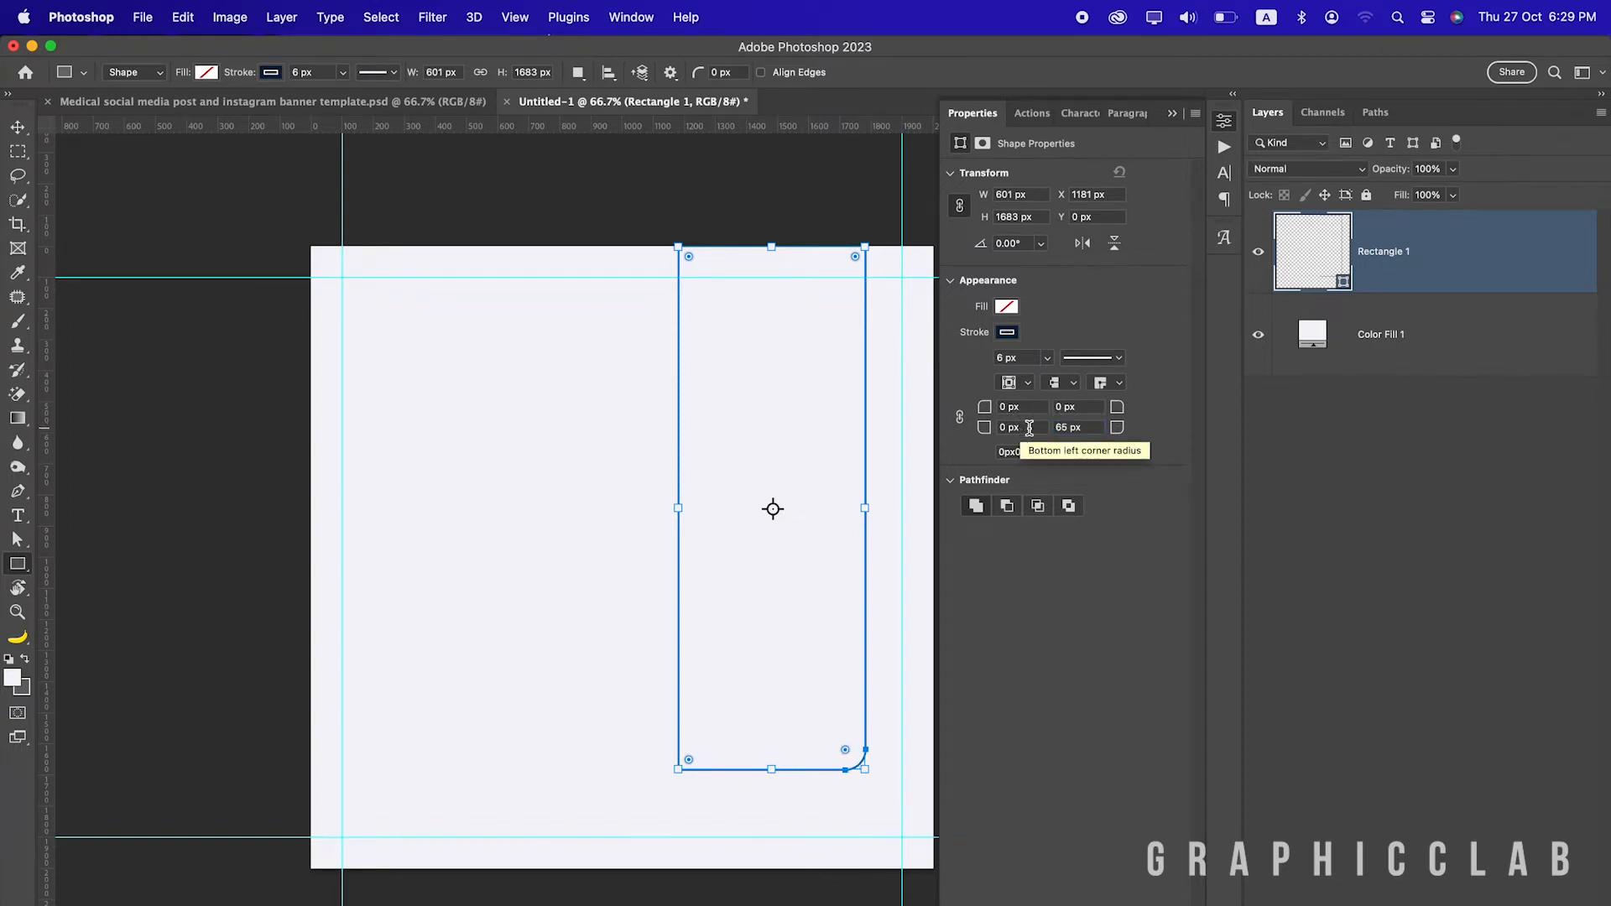
{"action": "left_click", "coordinate": [1081, 407]}
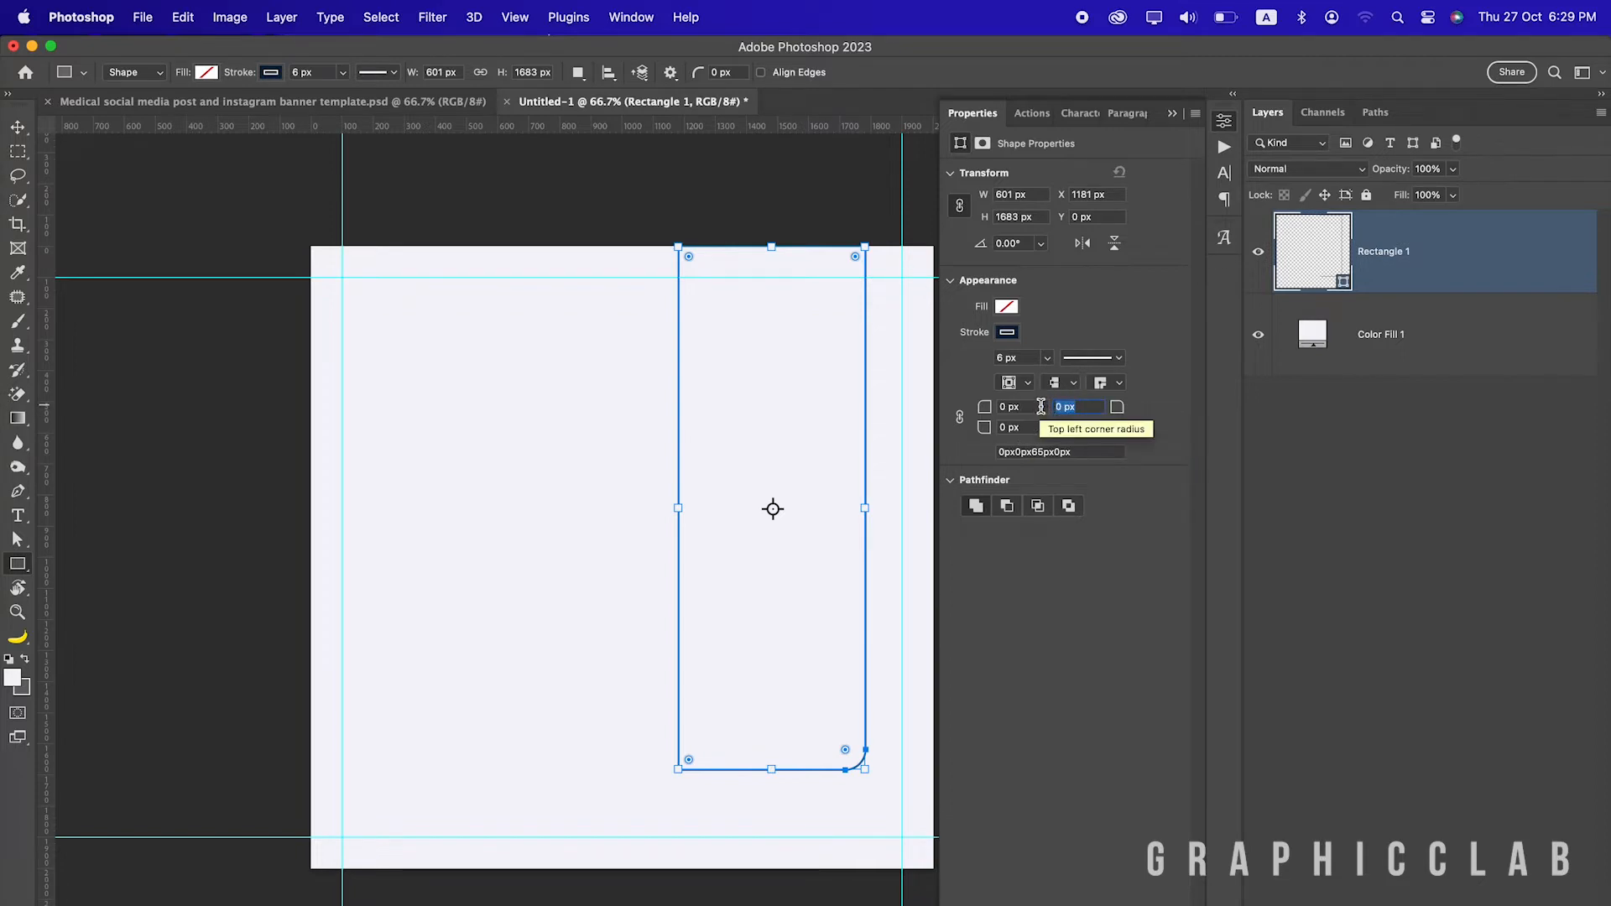
{"action": "left_click_drag", "start_coordinate": [983, 434], "coordinate": [1012, 435]}
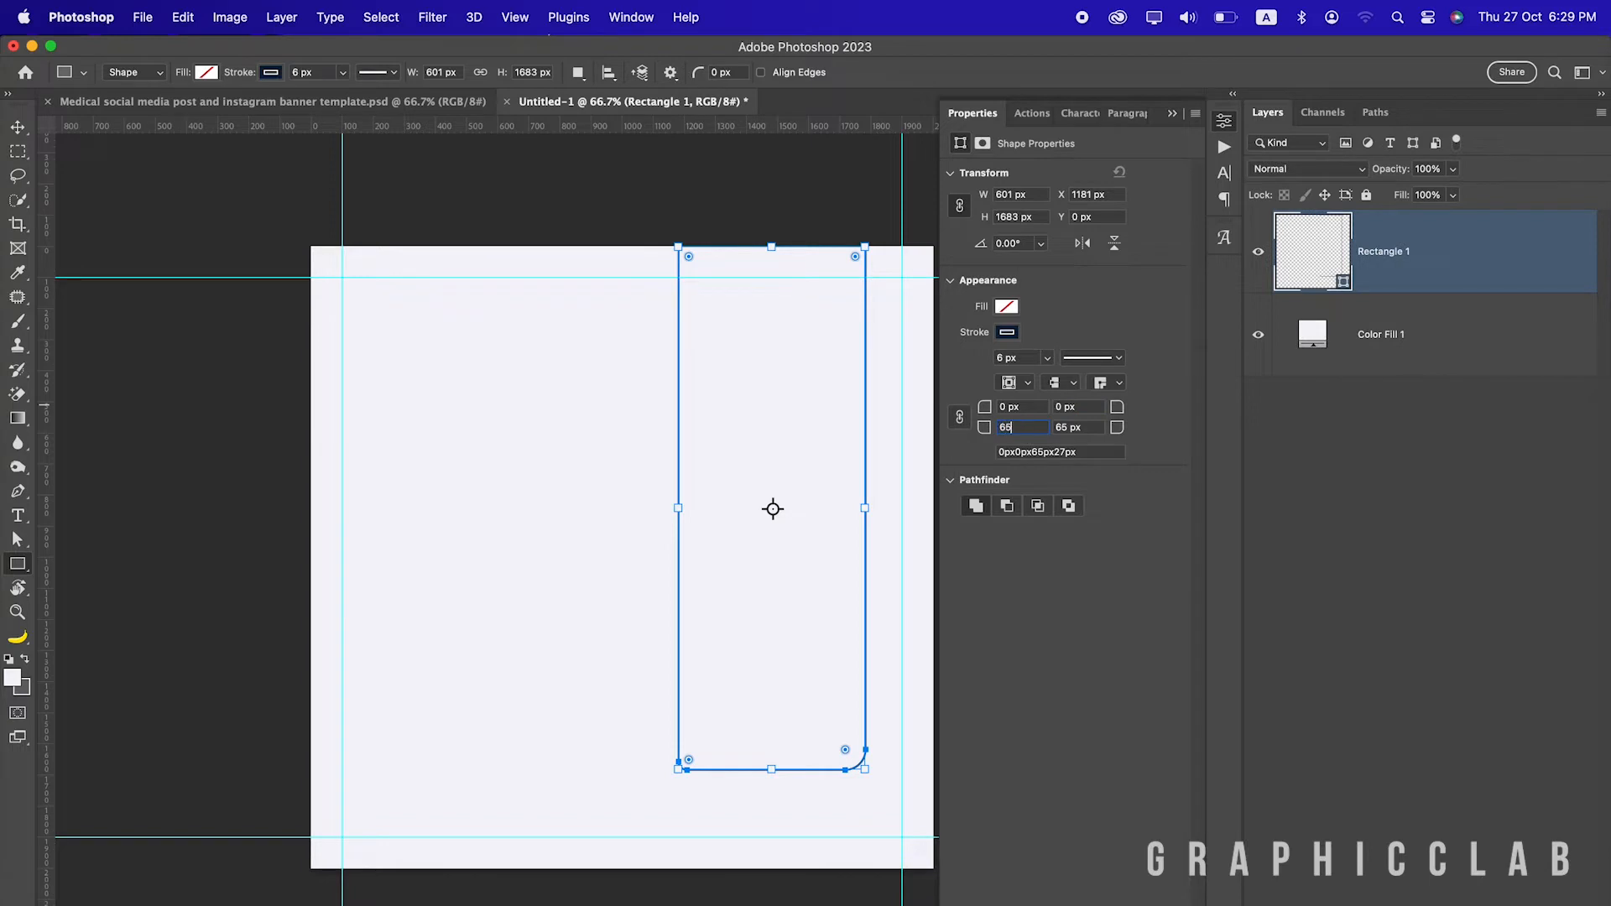
{"action": "type", "text": "65"}
{"action": "key", "text": "Return"}
Remove the rectangle's stroke and fill the shape with the recently used purple
{"action": "left_click", "coordinate": [270, 73]}
{"action": "left_click", "coordinate": [169, 110]}
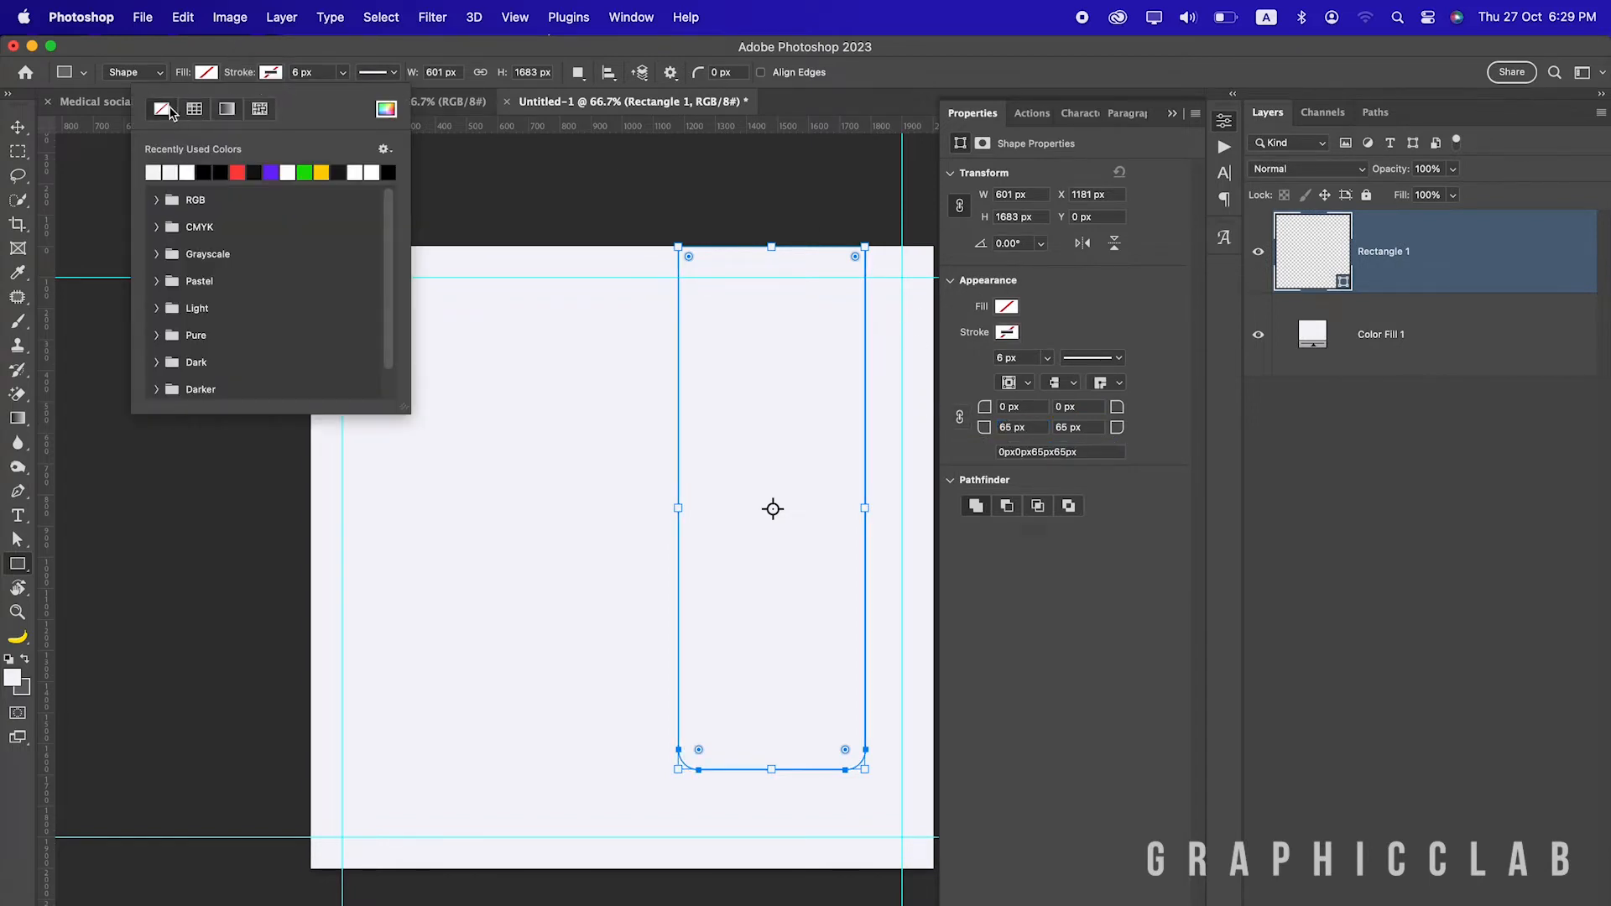
{"action": "left_click", "coordinate": [1007, 307]}
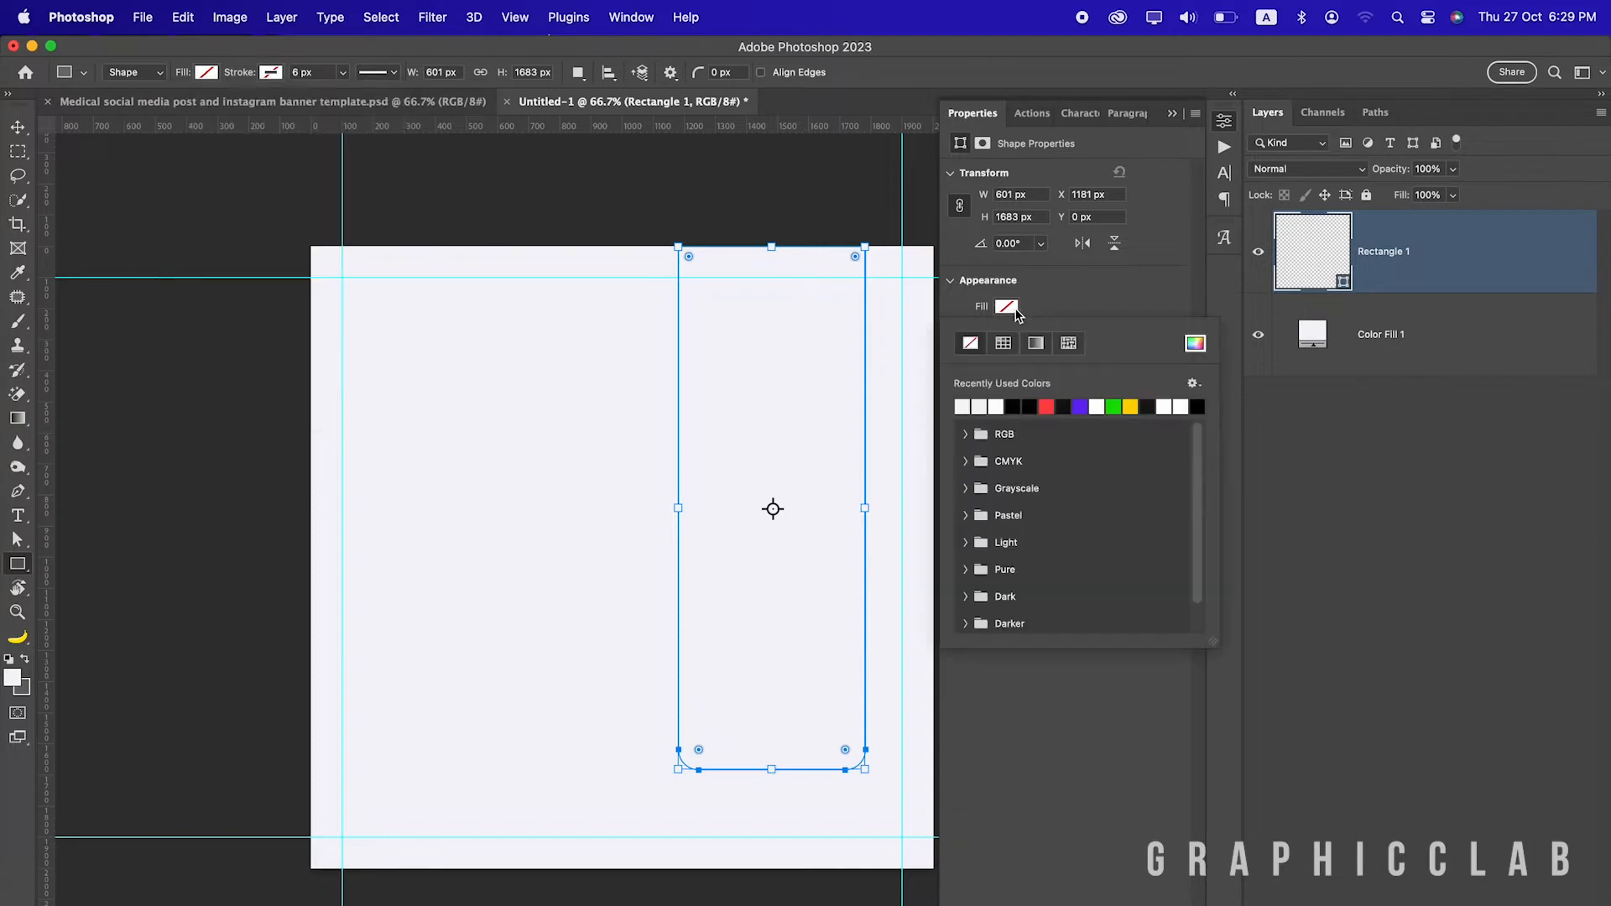
{"action": "left_click", "coordinate": [1082, 408]}
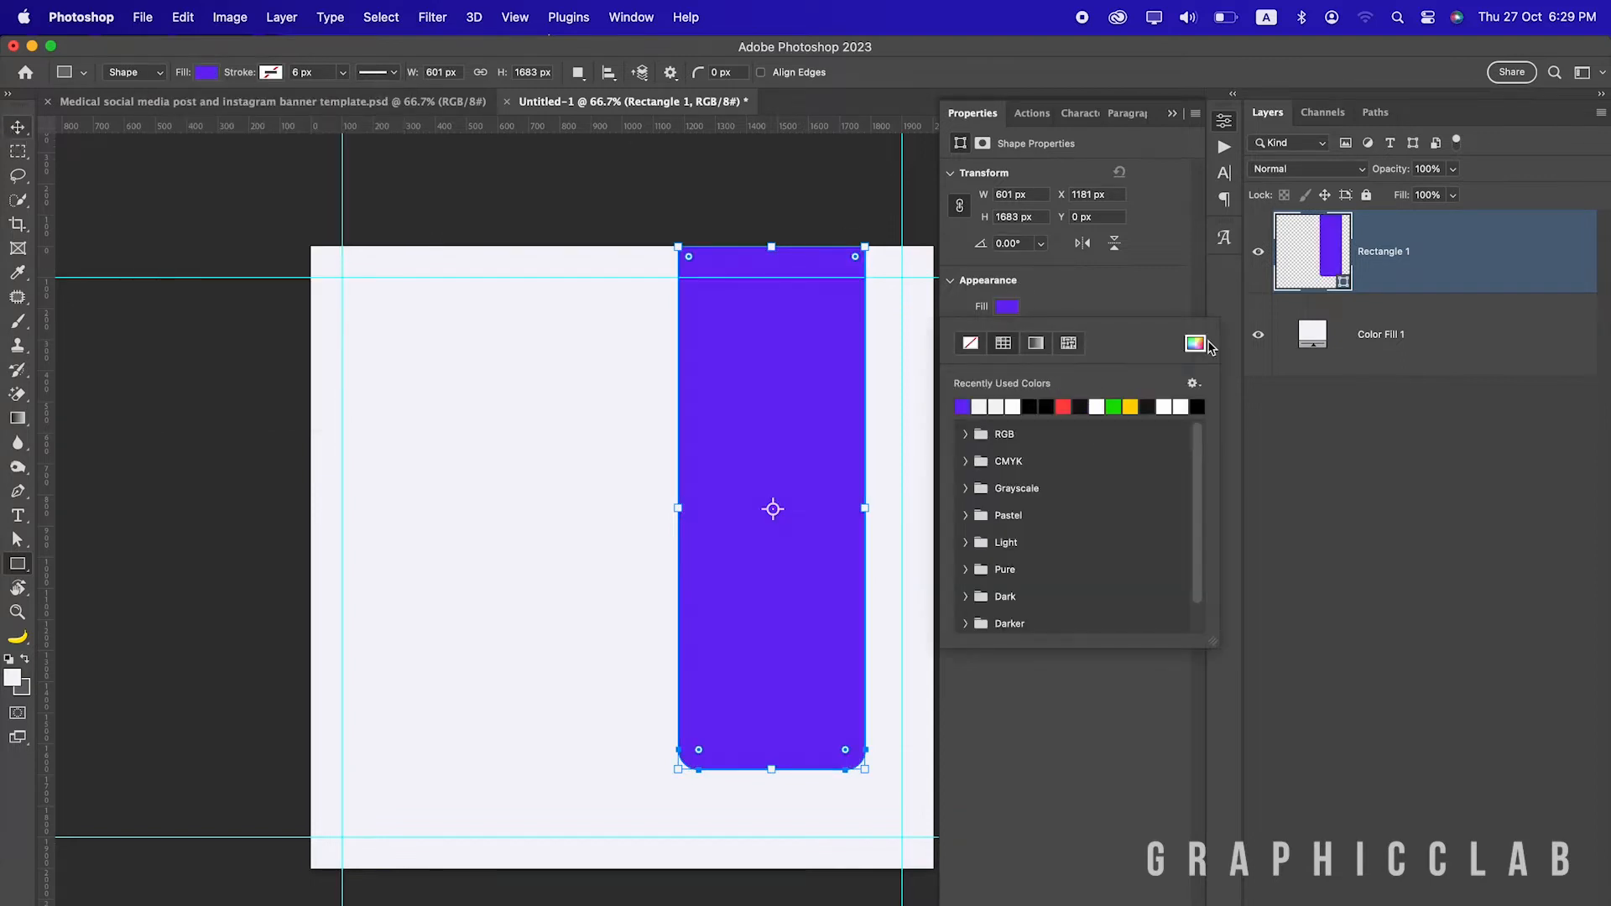
{"action": "key", "text": "Escape"}
Give the rectangle a near-white stroke from the recently used colours and set its width to 20 px
{"action": "left_click", "coordinate": [1007, 332]}
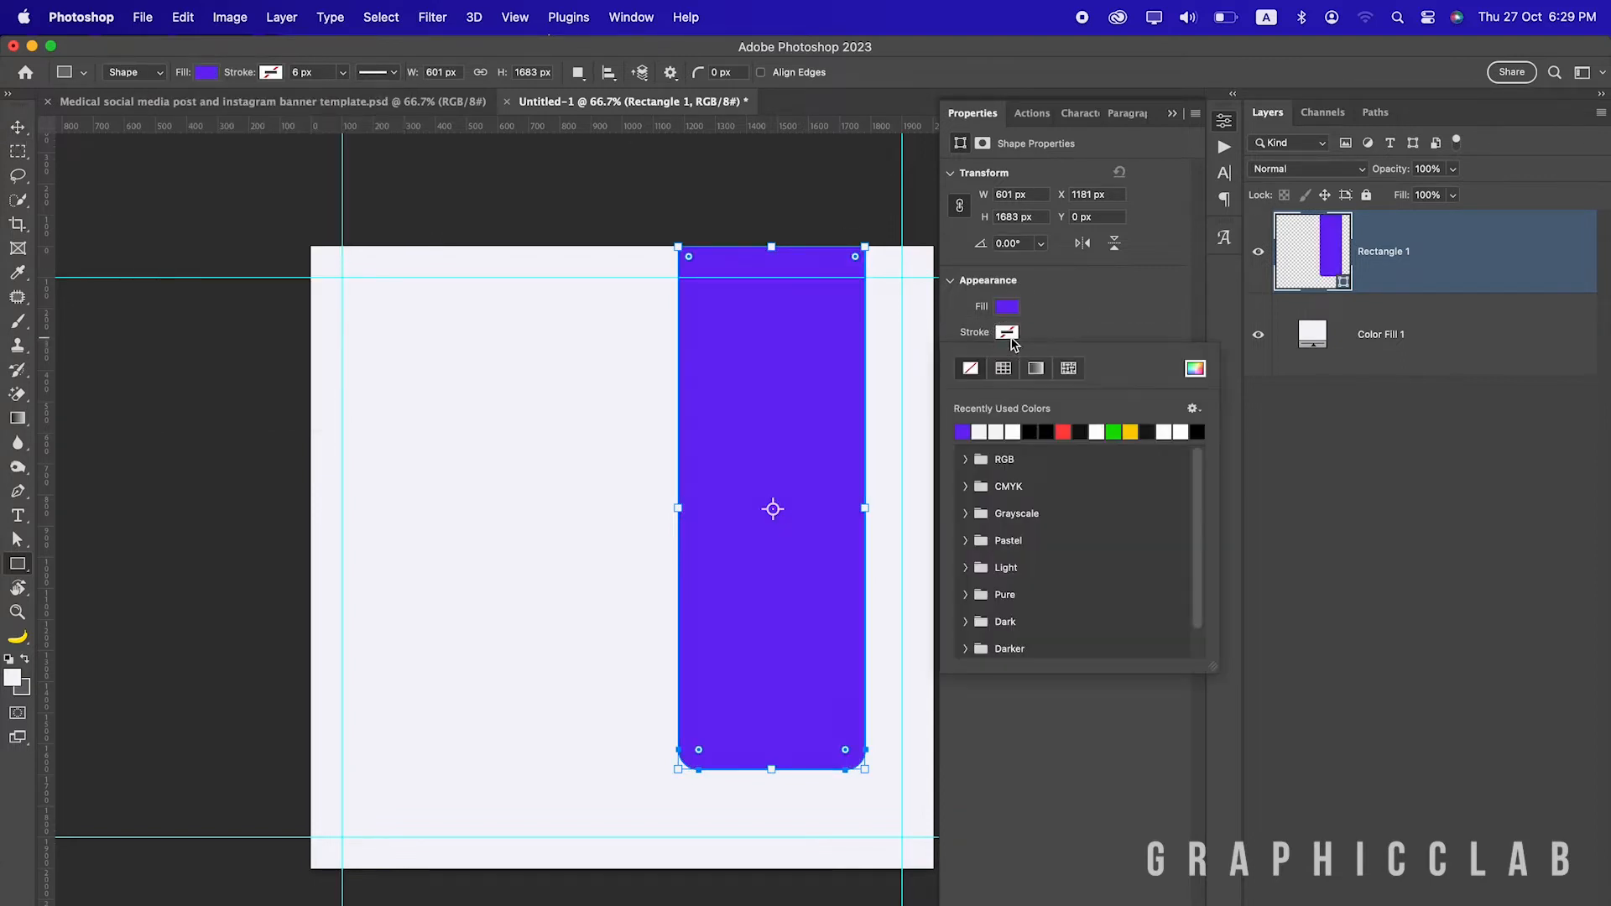
{"action": "left_click", "coordinate": [980, 433]}
{"action": "left_click", "coordinate": [1054, 320]}
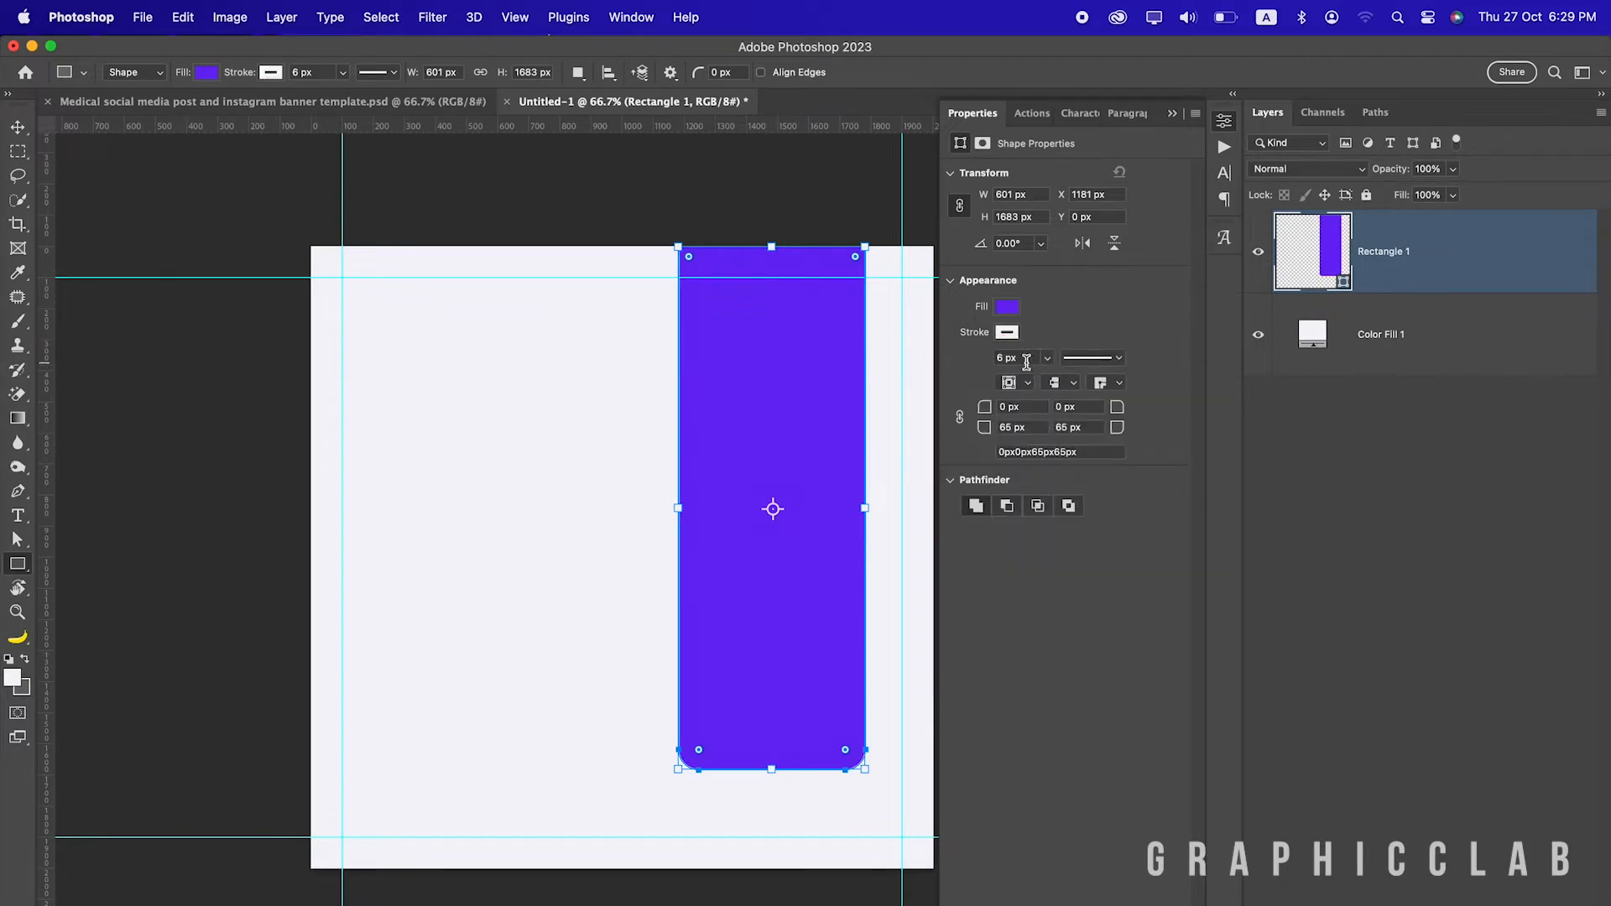
{"action": "left_click", "coordinate": [1021, 356]}
{"action": "type", "text": "20"}
{"action": "key", "text": "Return"}
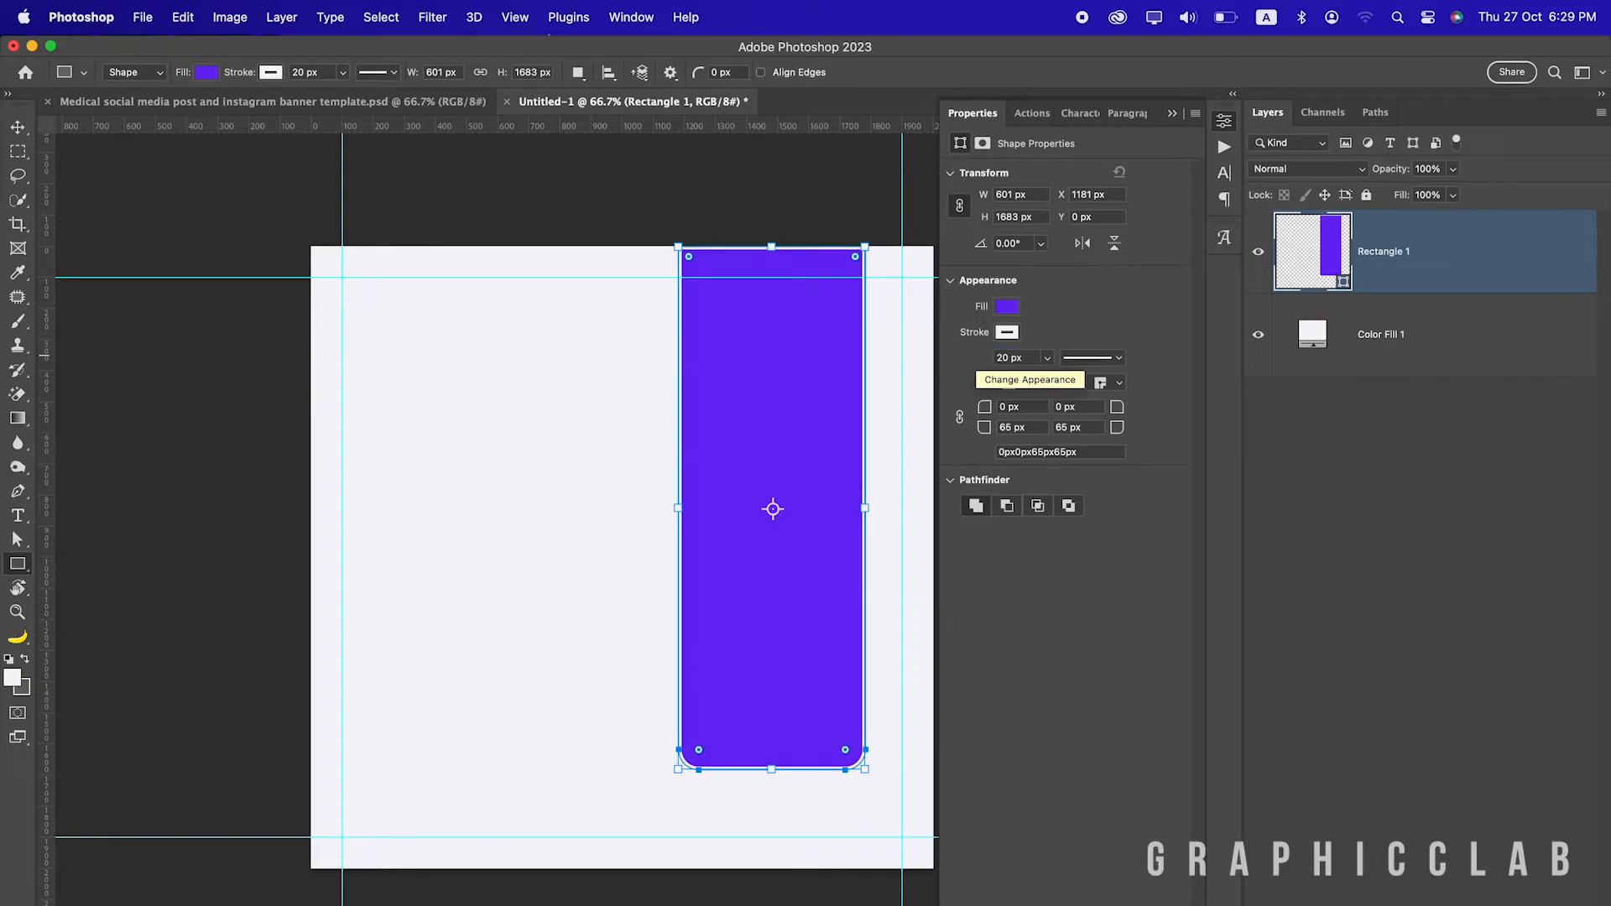
Move the purple rectangle slightly up so its upper stroke lies beyond the canvas edge, and collapse the shape's properties
{"action": "left_click", "coordinate": [18, 126]}
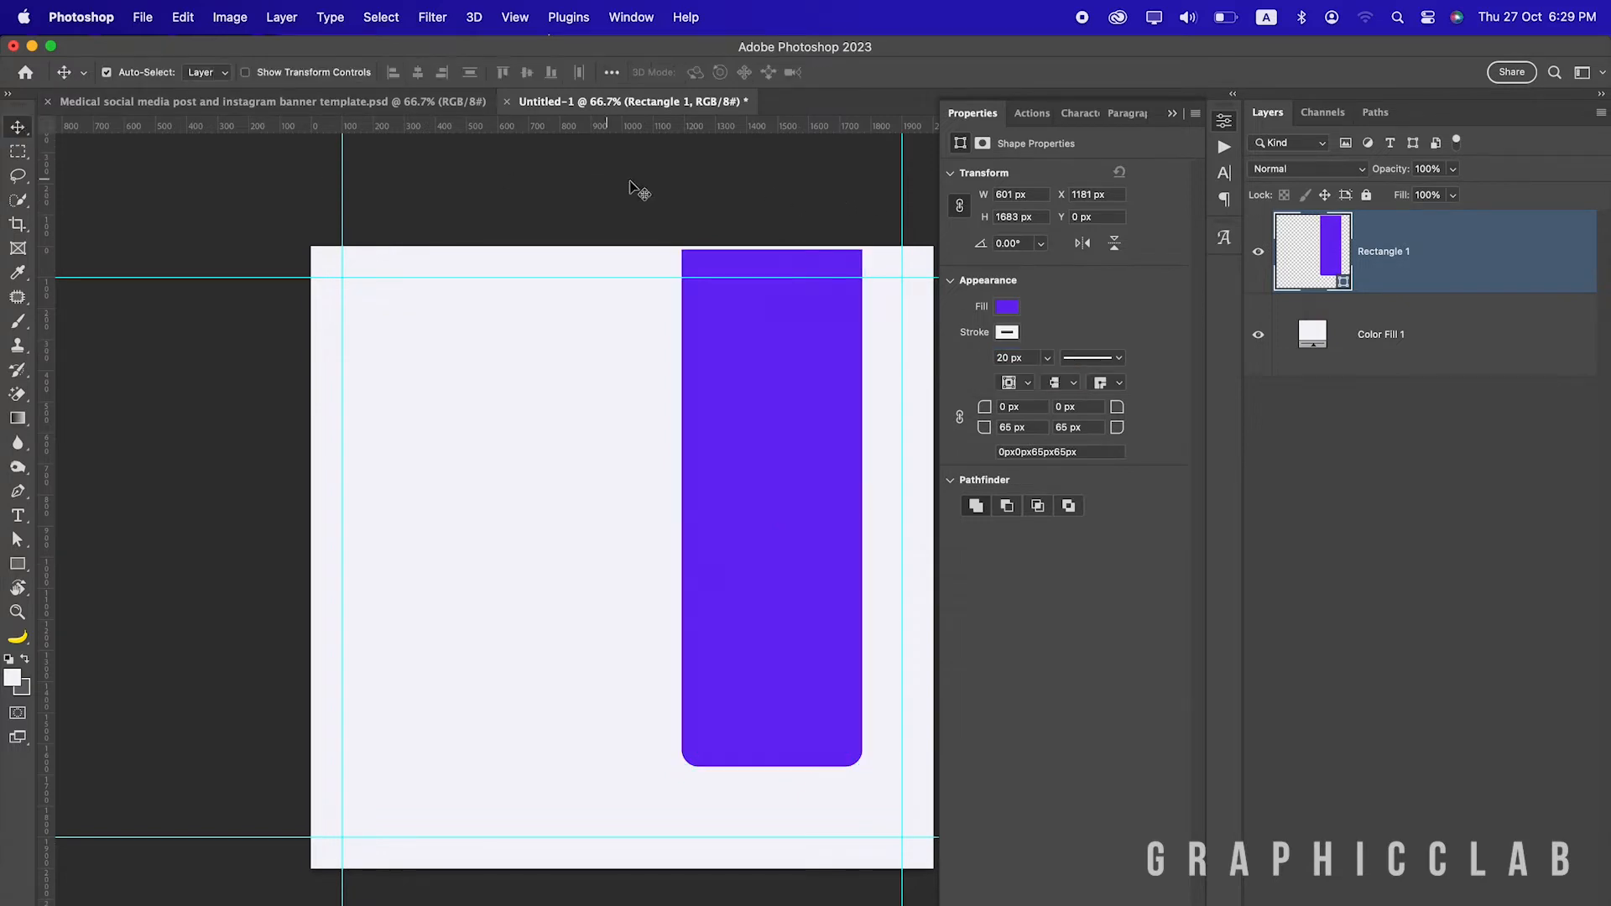
{"action": "left_click", "coordinate": [740, 235]}
{"action": "left_click_drag", "start_coordinate": [762, 324], "coordinate": [760, 311]}
{"action": "left_click", "coordinate": [759, 233]}
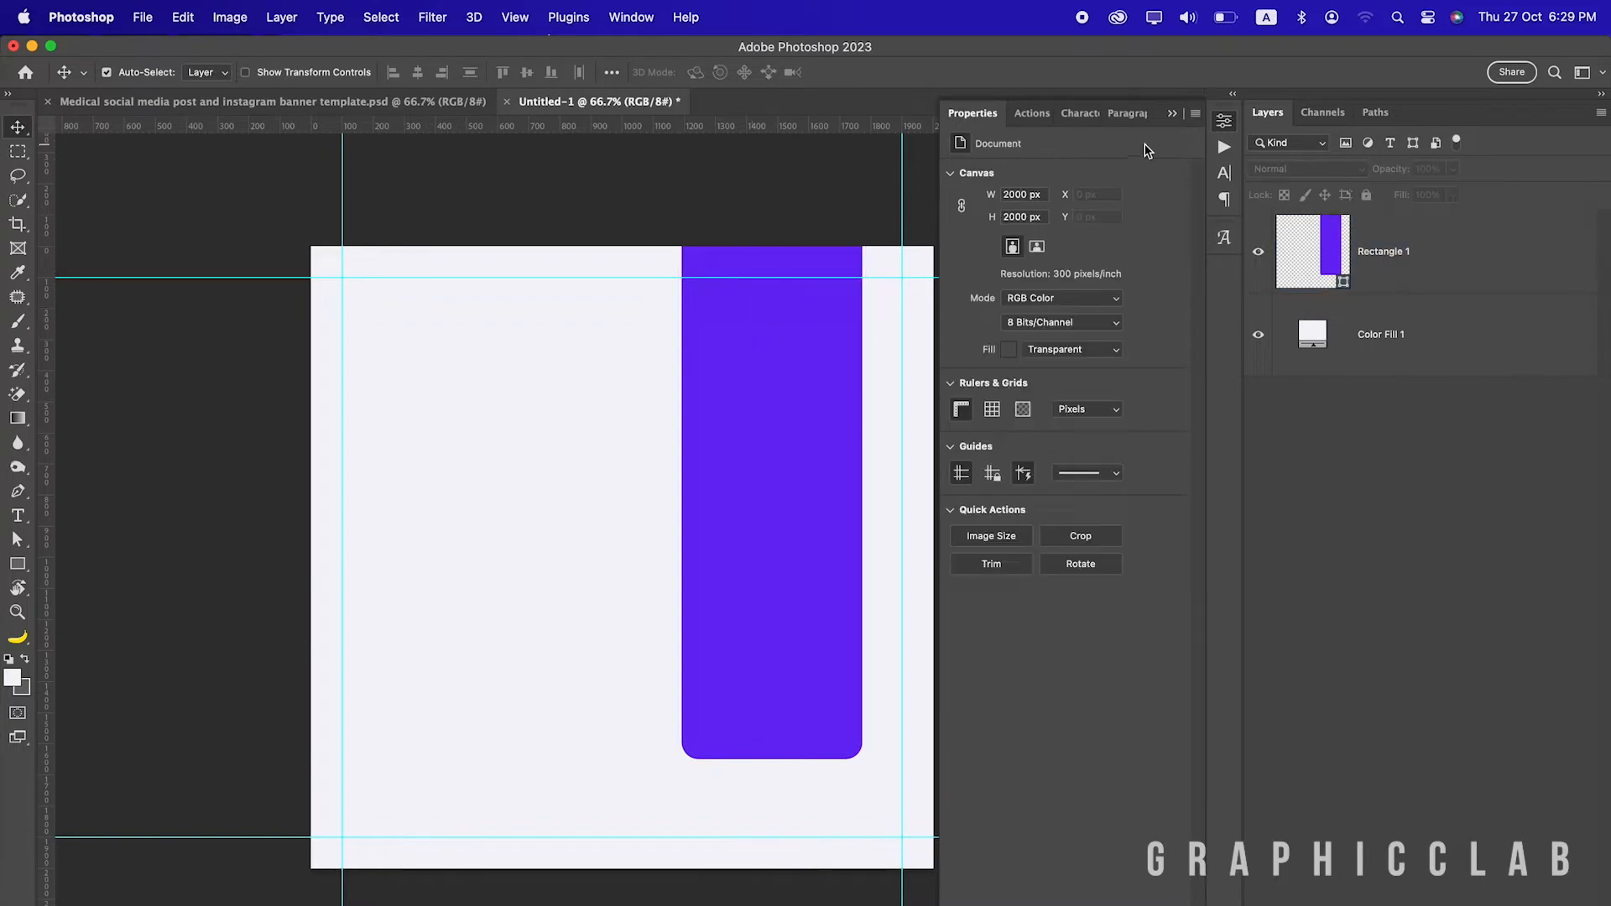
{"action": "left_click", "coordinate": [1174, 115]}
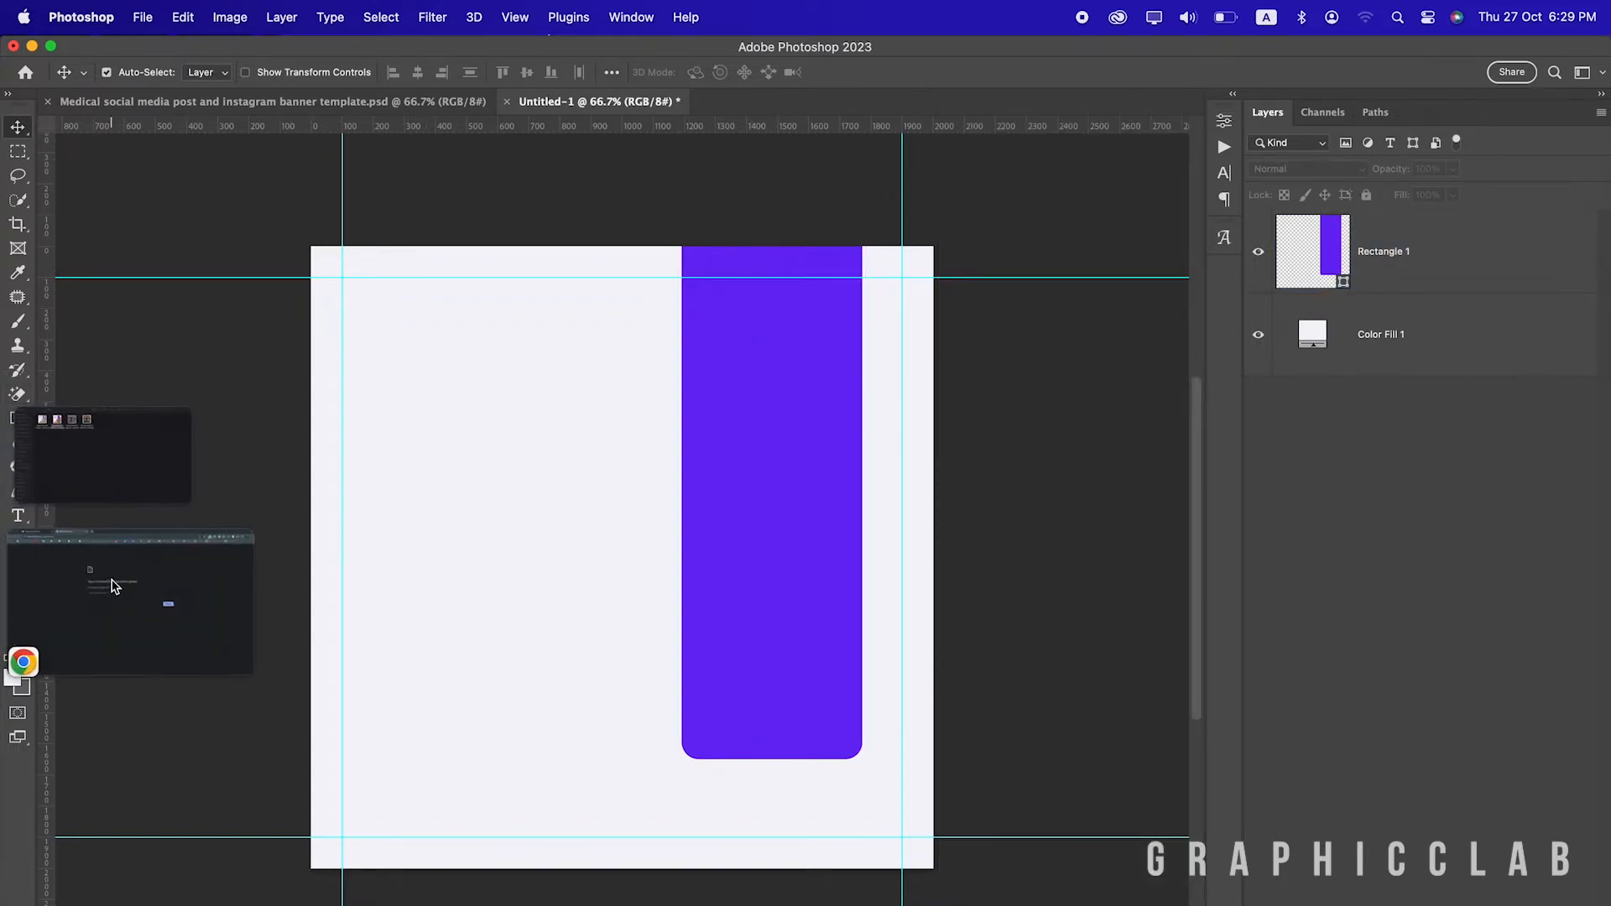
Switch to Finder and open the young-pretty-redhead JPG from Downloads in Adobe Photoshop 2023
{"action": "left_click", "coordinate": [90, 449]}
{"action": "left_click", "coordinate": [234, 335]}
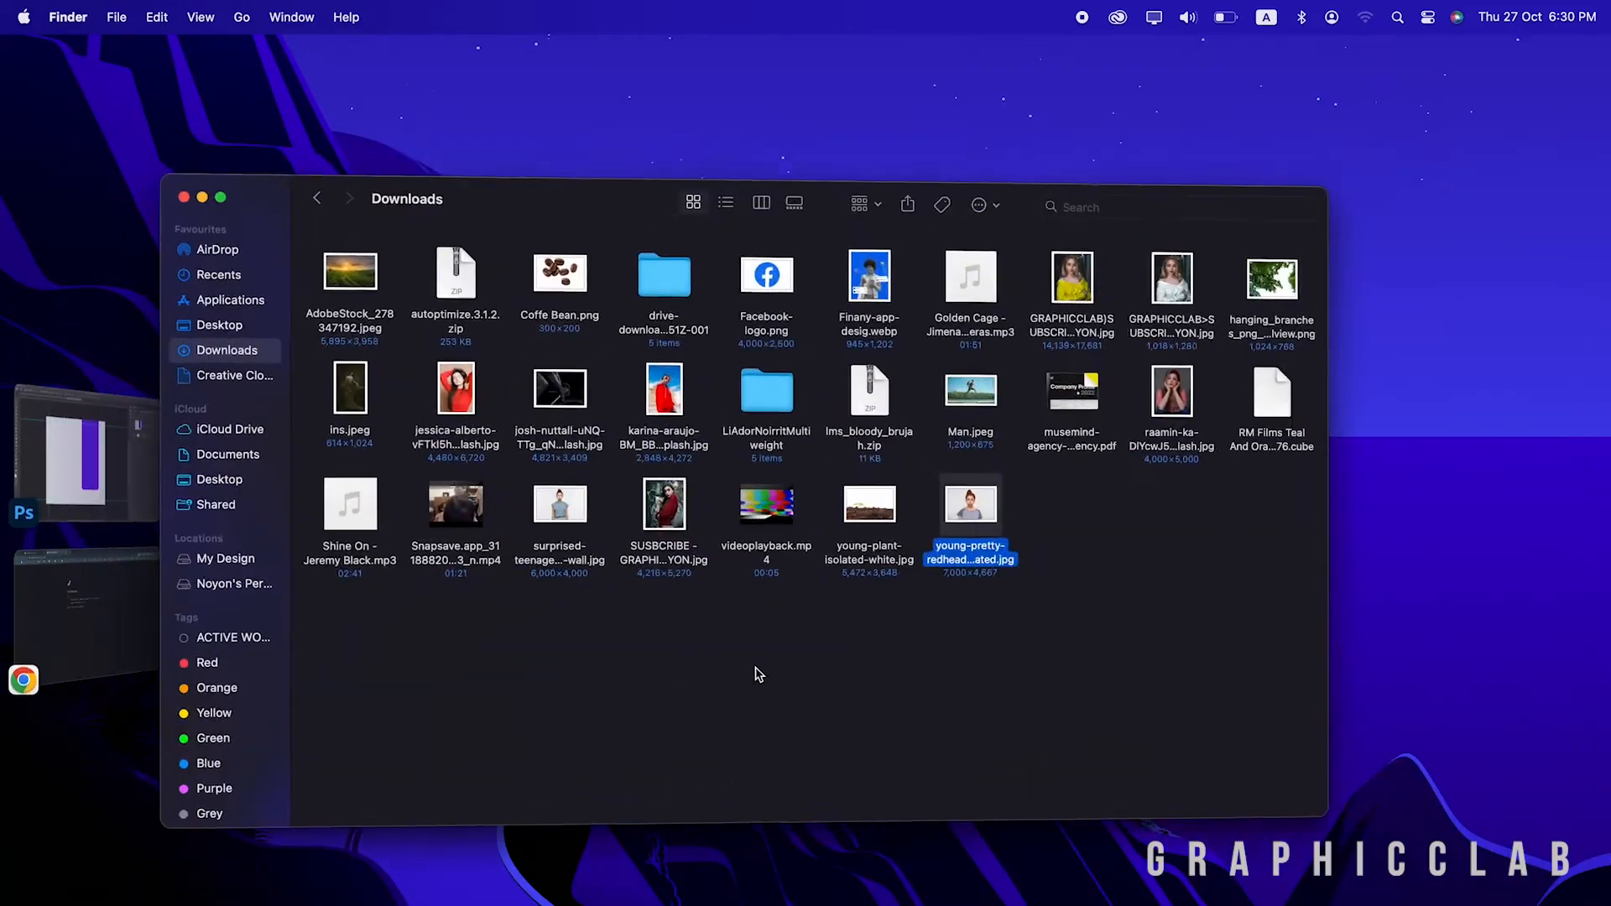
{"action": "right_click", "coordinate": [1013, 496]}
{"action": "mouse_move", "coordinate": [1049, 521]}
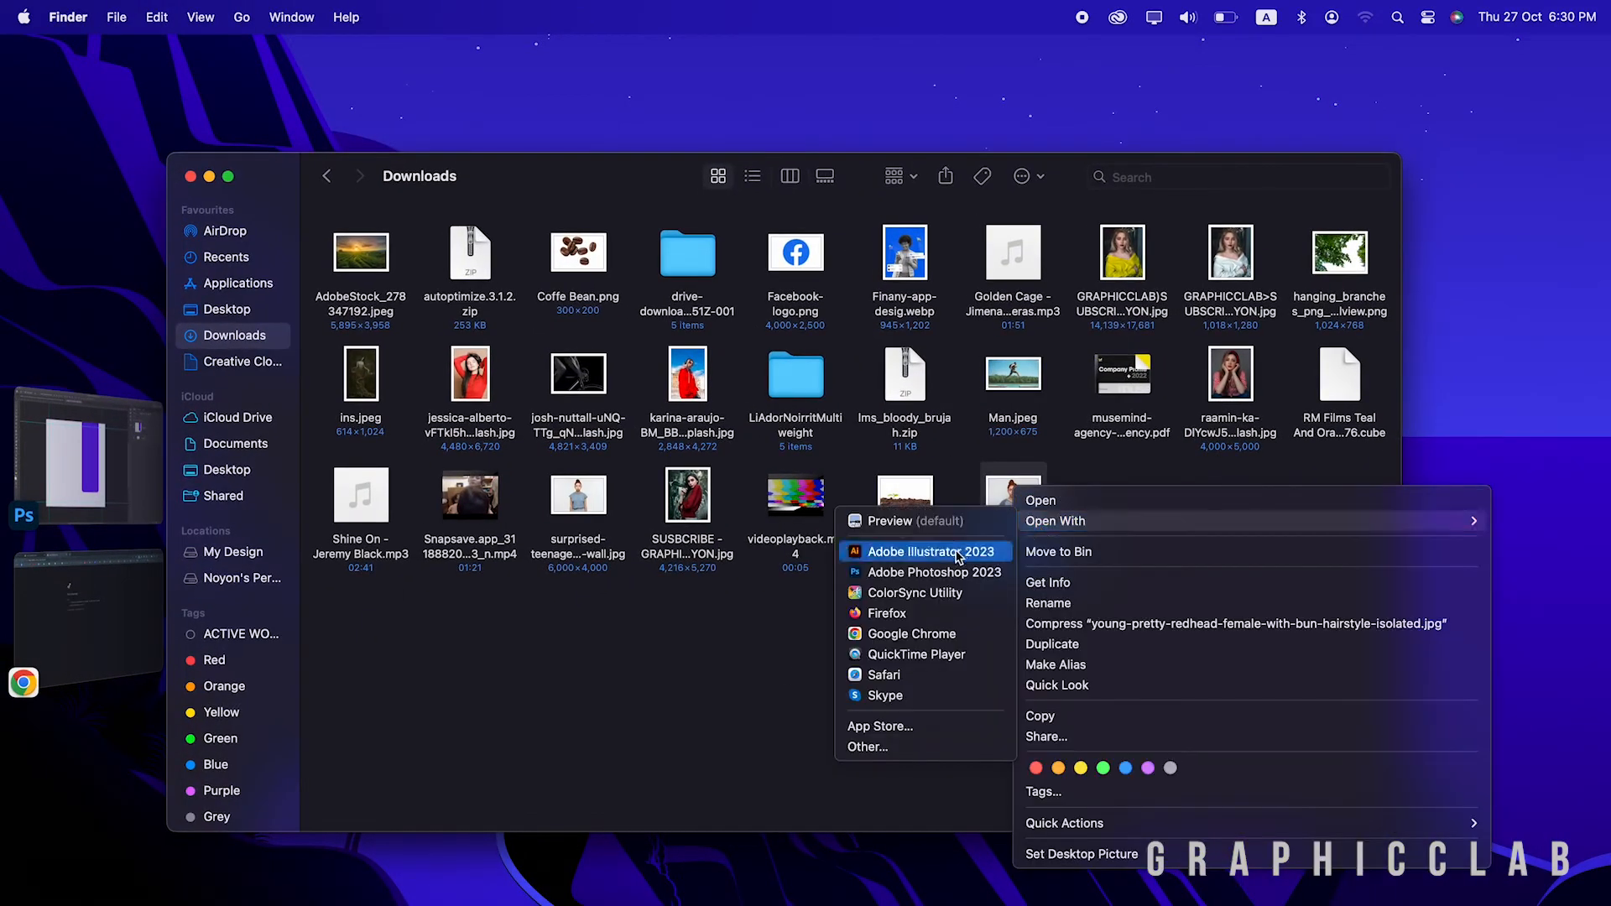
{"action": "left_click", "coordinate": [942, 573]}
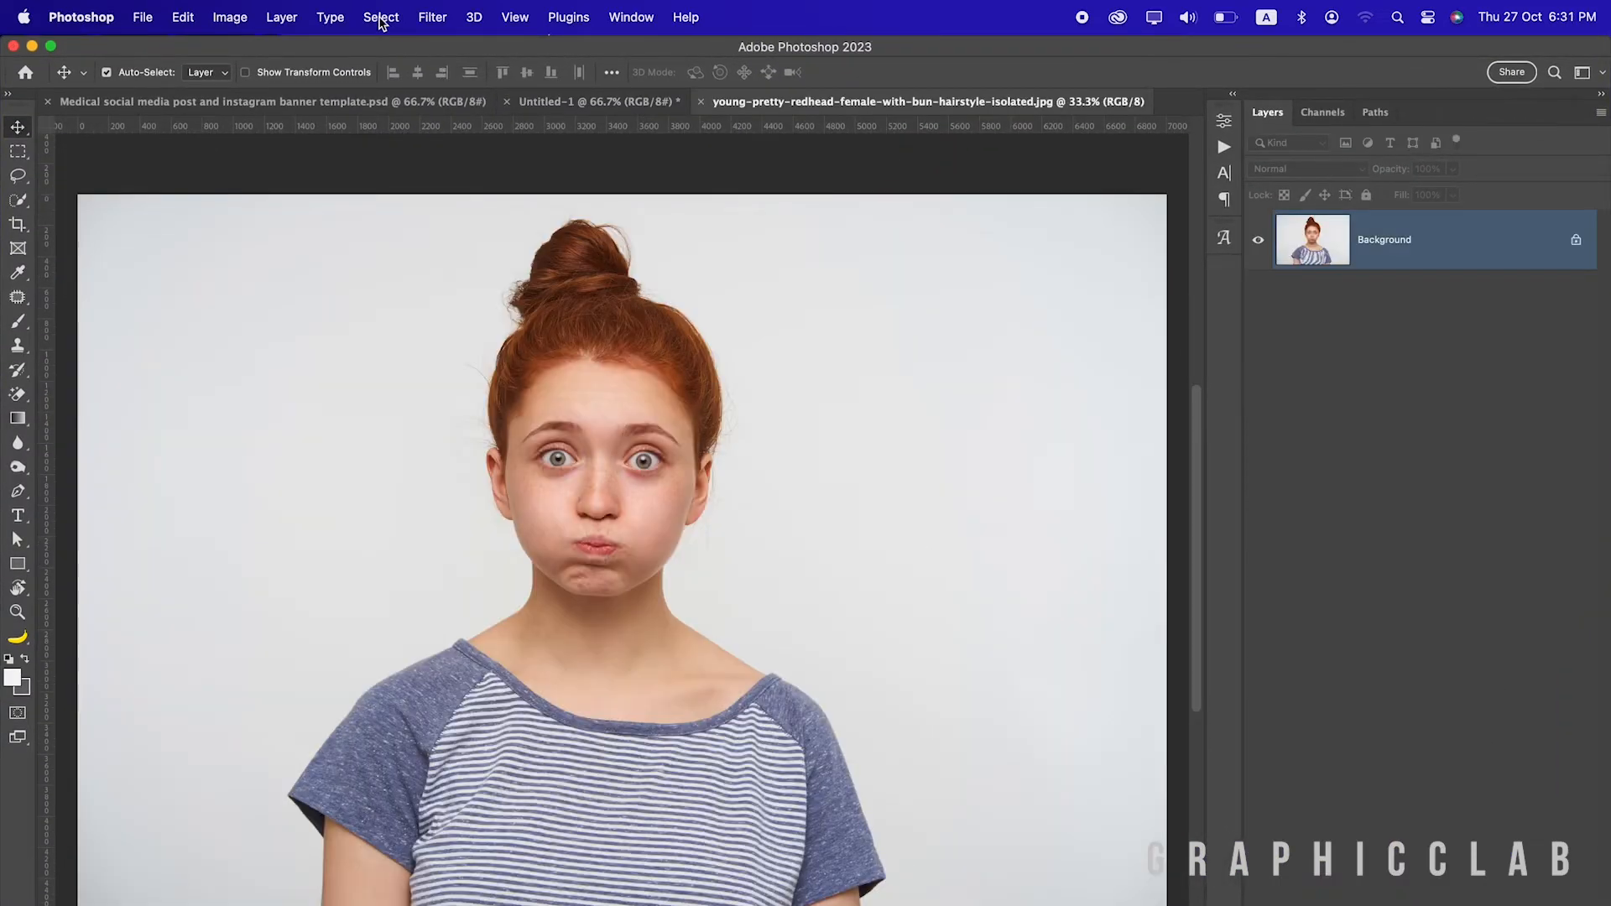
Select the woman as the subject and cut her out with Select and Mask, using Decontaminate Colors, onto a new masked layer
{"action": "left_click", "coordinate": [381, 18]}
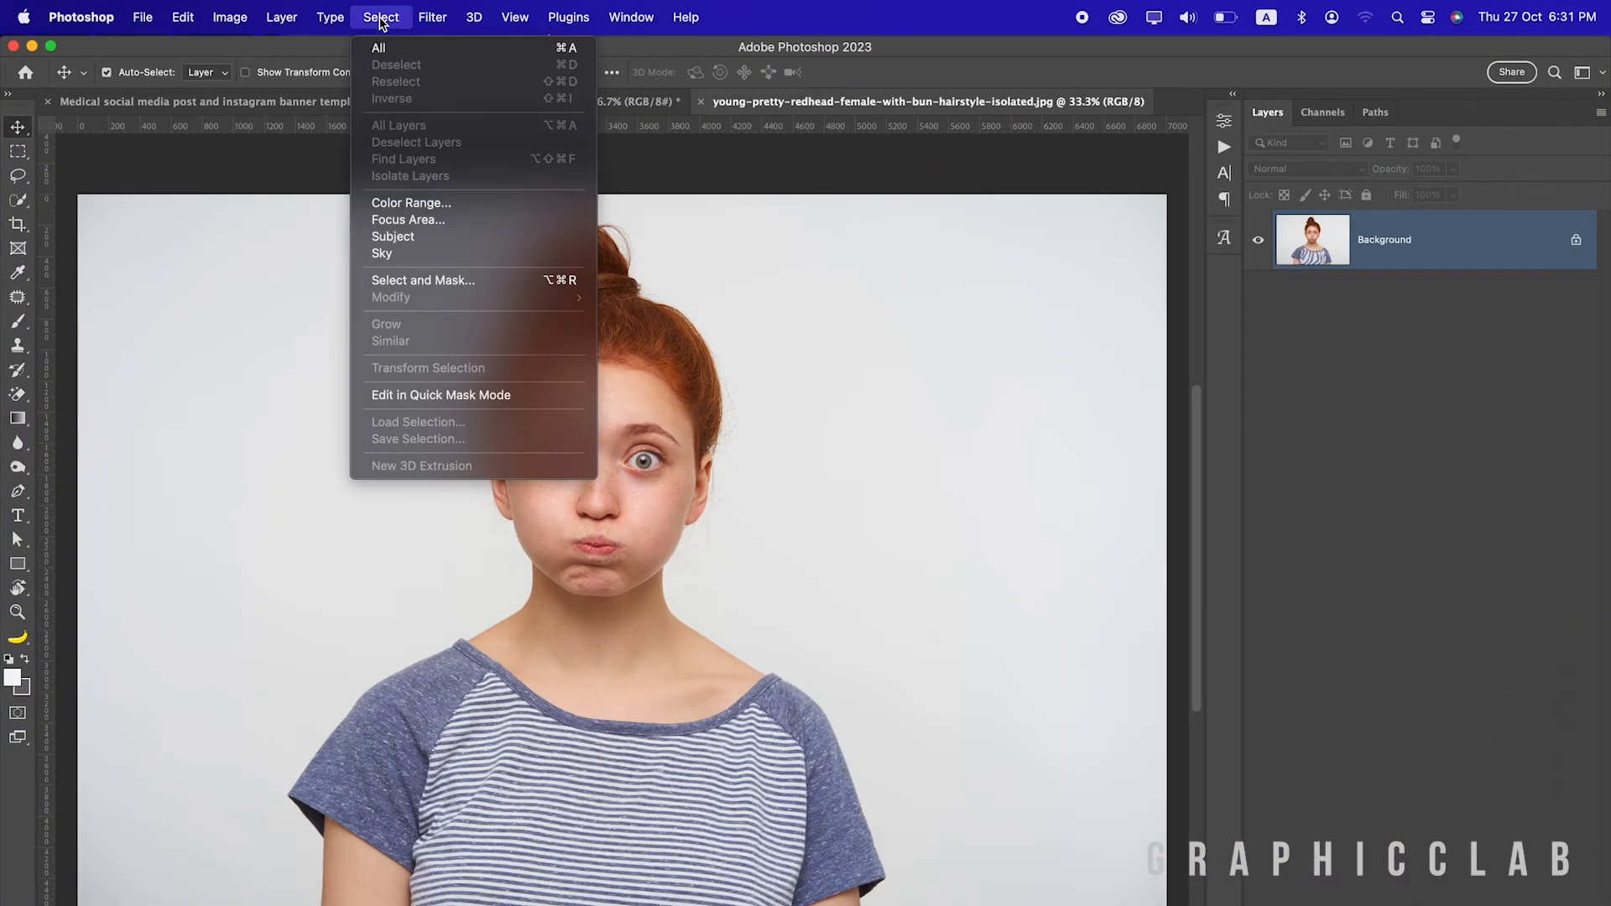
{"action": "left_click", "coordinate": [450, 236]}
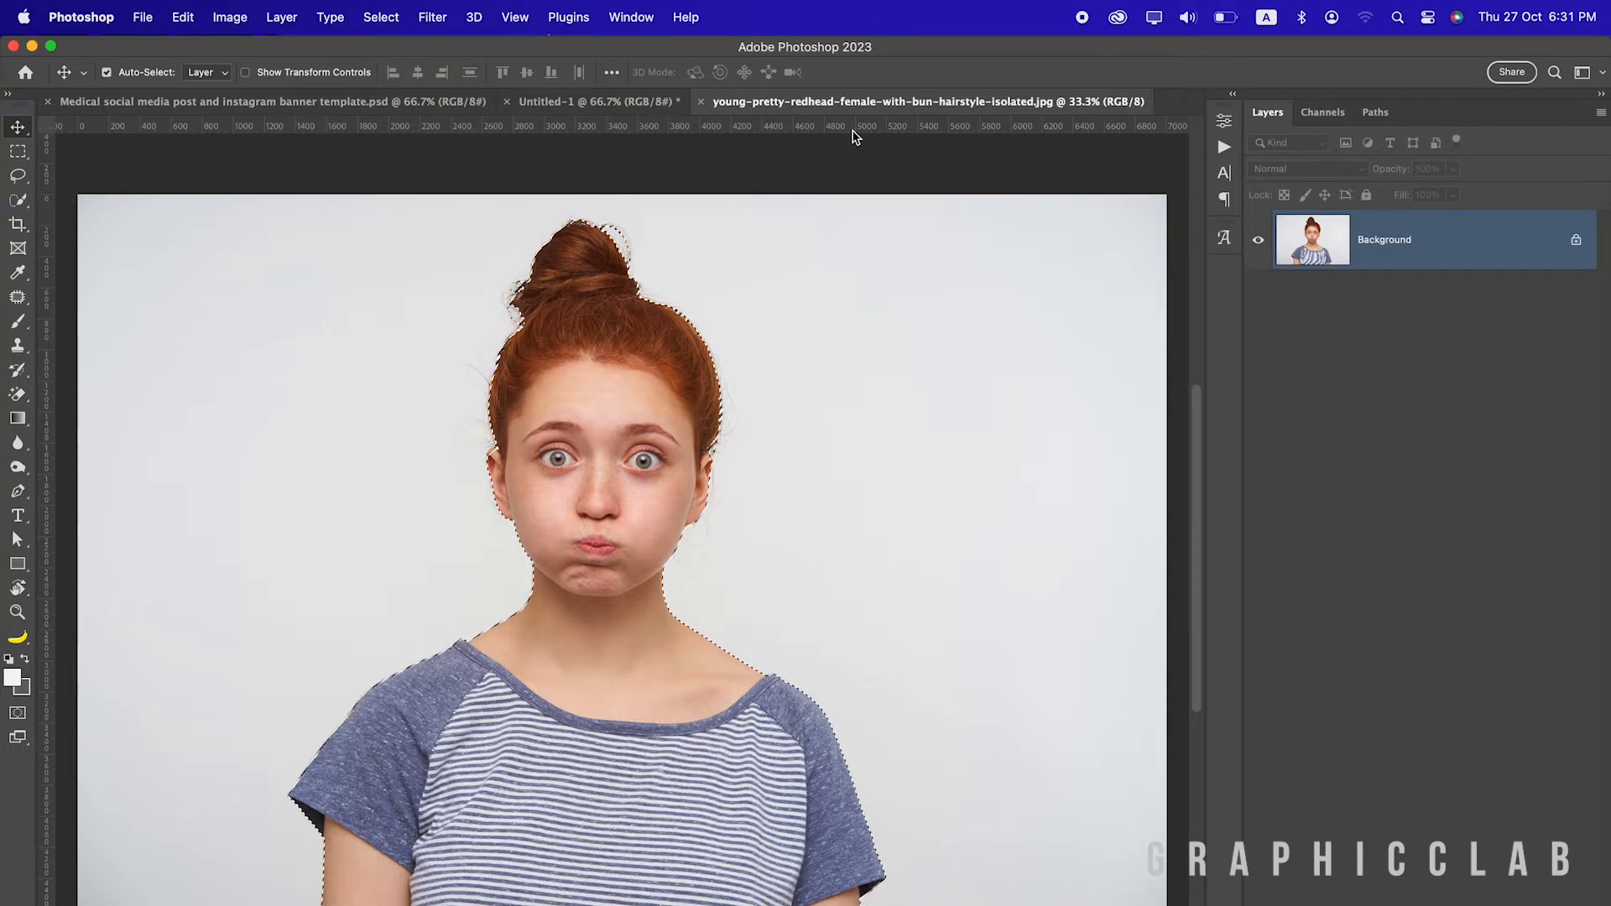
{"action": "key", "text": "w"}
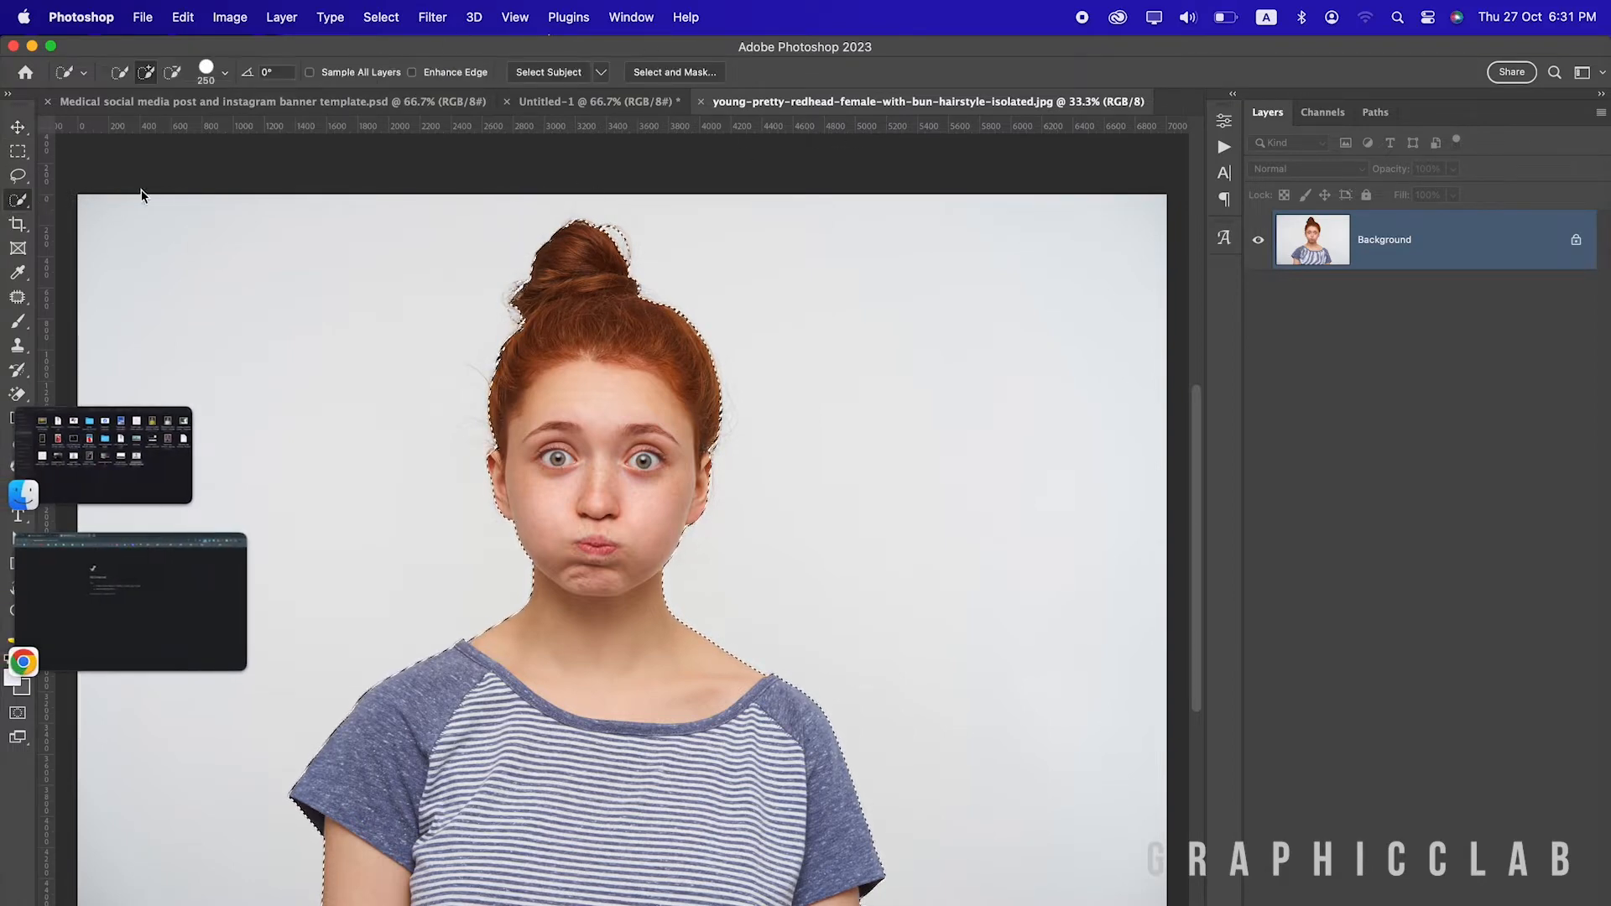
{"action": "left_click", "coordinate": [671, 73]}
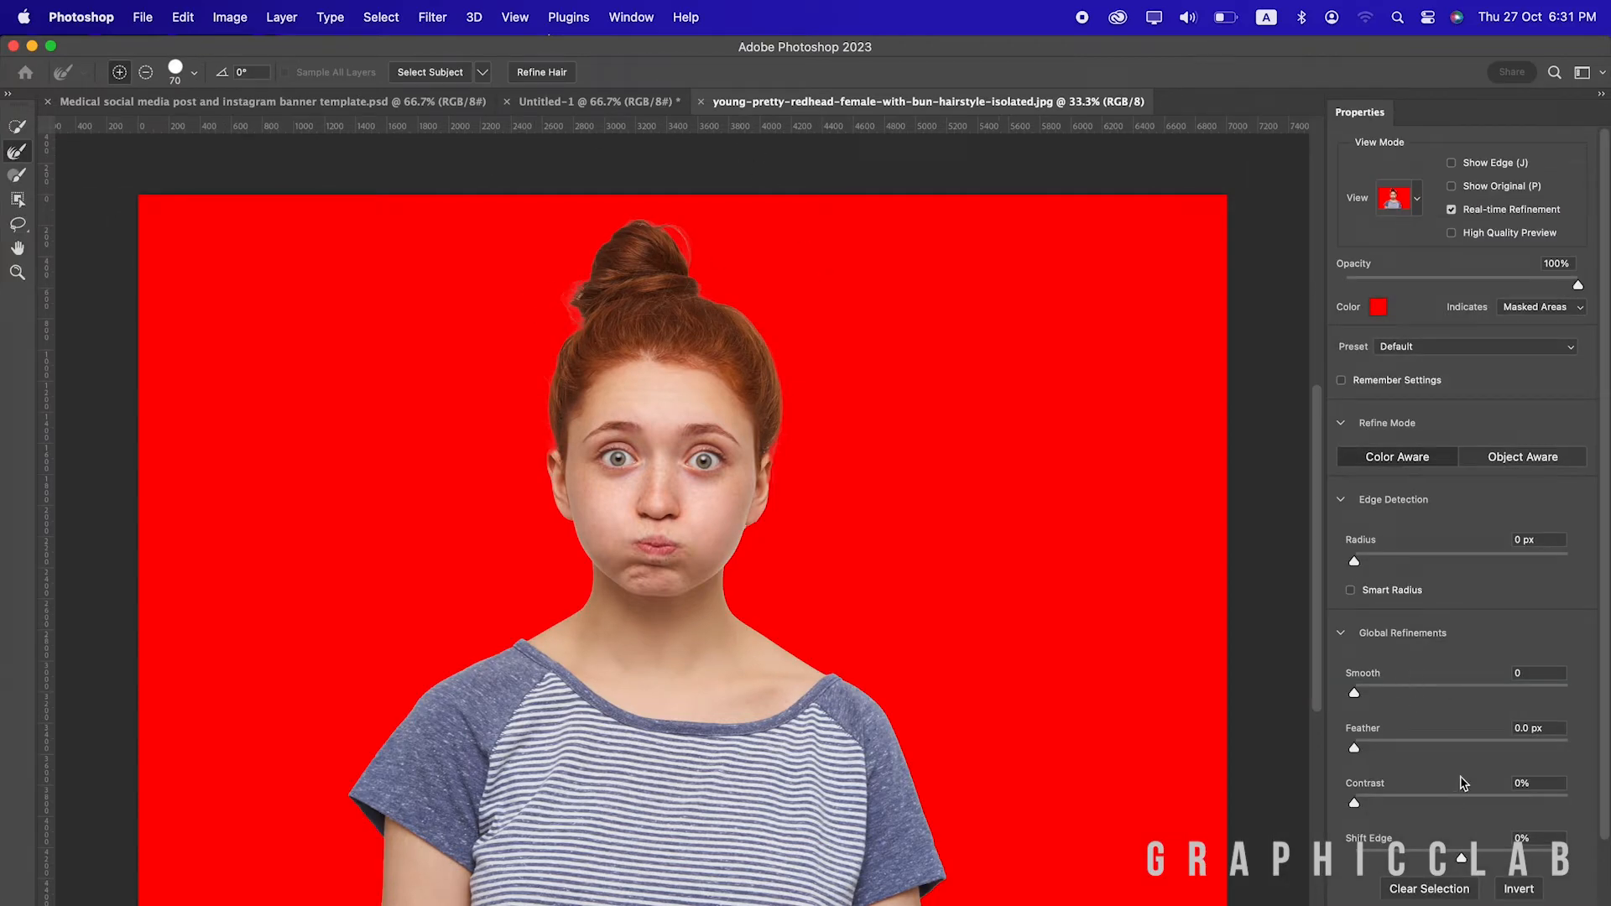
{"action": "scroll", "coordinate": [1465, 783], "scroll_direction": "down", "scroll_amount": 3}
{"action": "left_click", "coordinate": [1351, 847]}
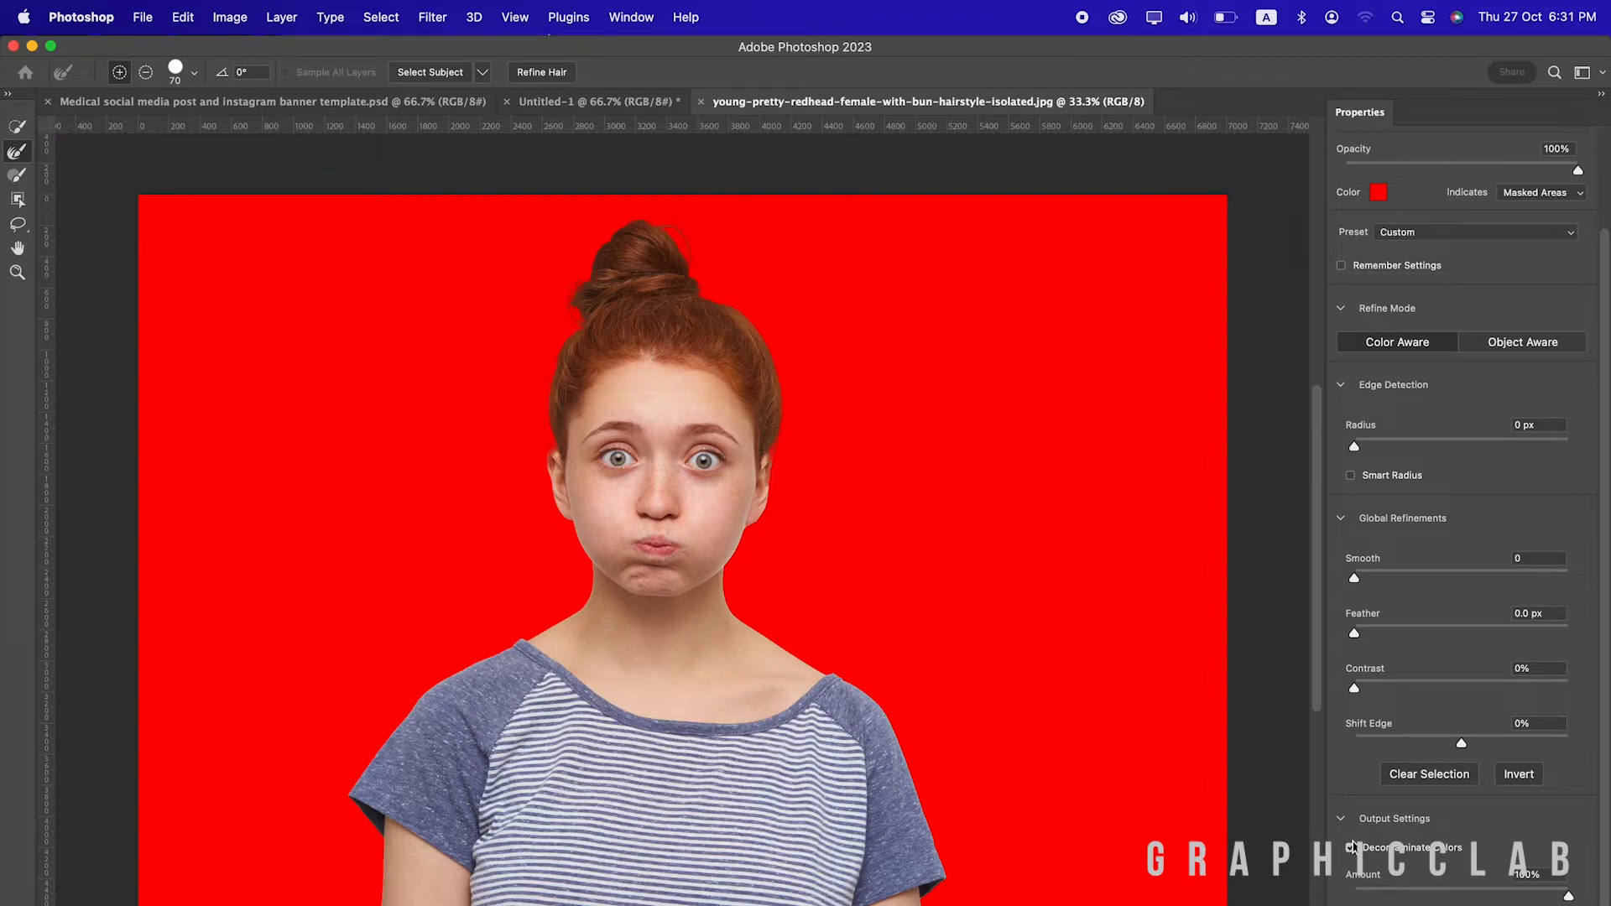
{"action": "key", "text": "Return"}
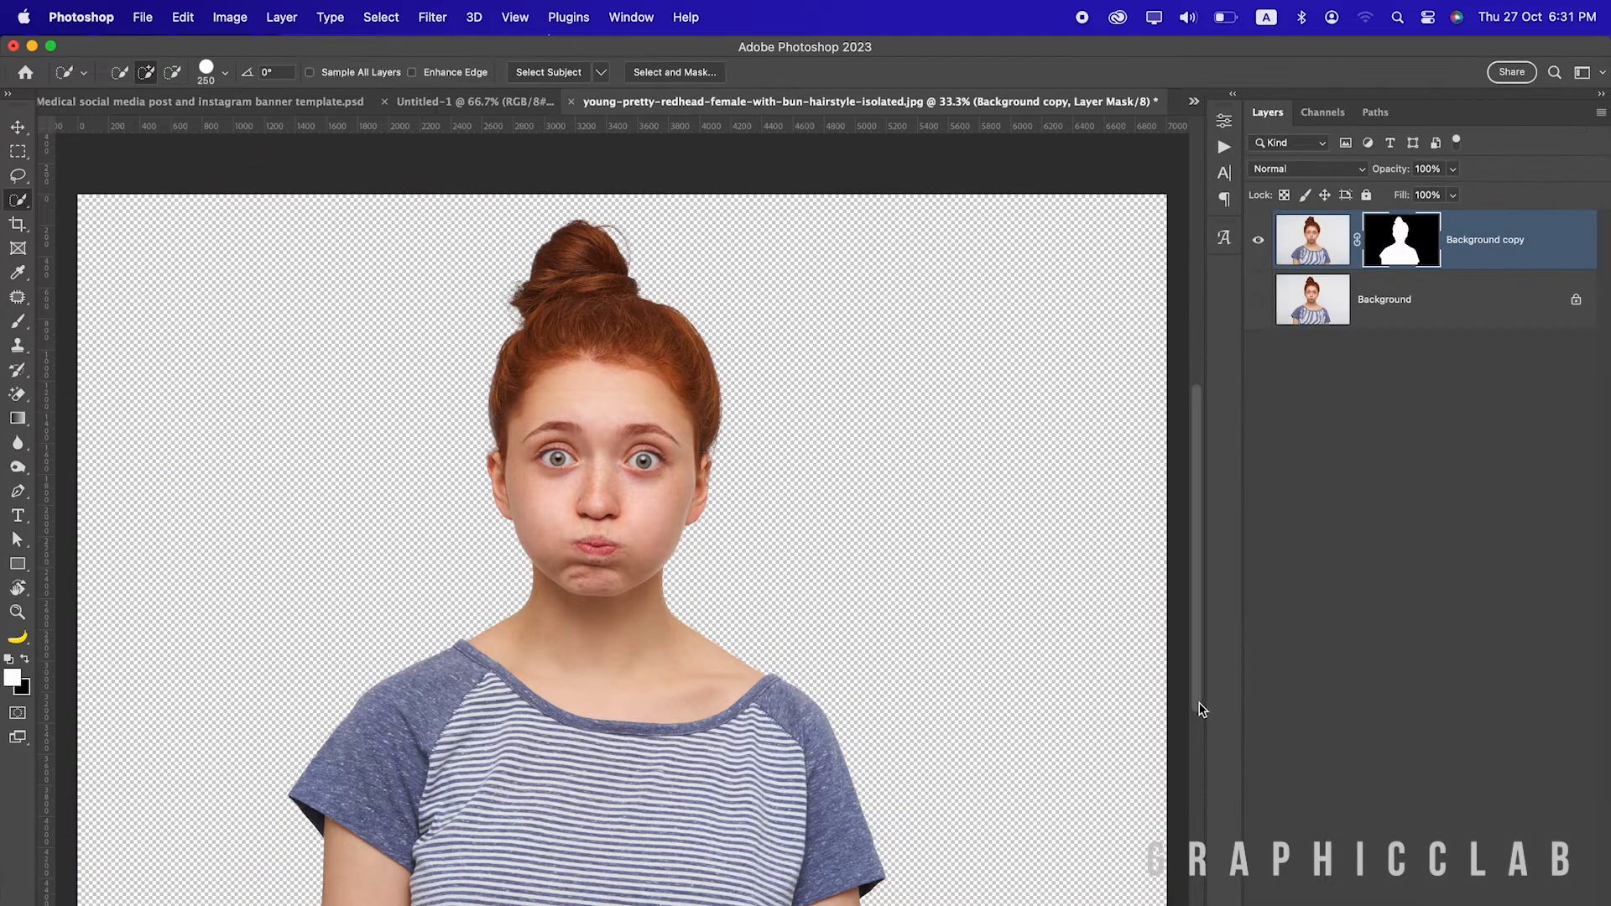
Convert the cut-out layer to a smart object and move it into the Untitled-1 document
{"action": "right_click", "coordinate": [1537, 233]}
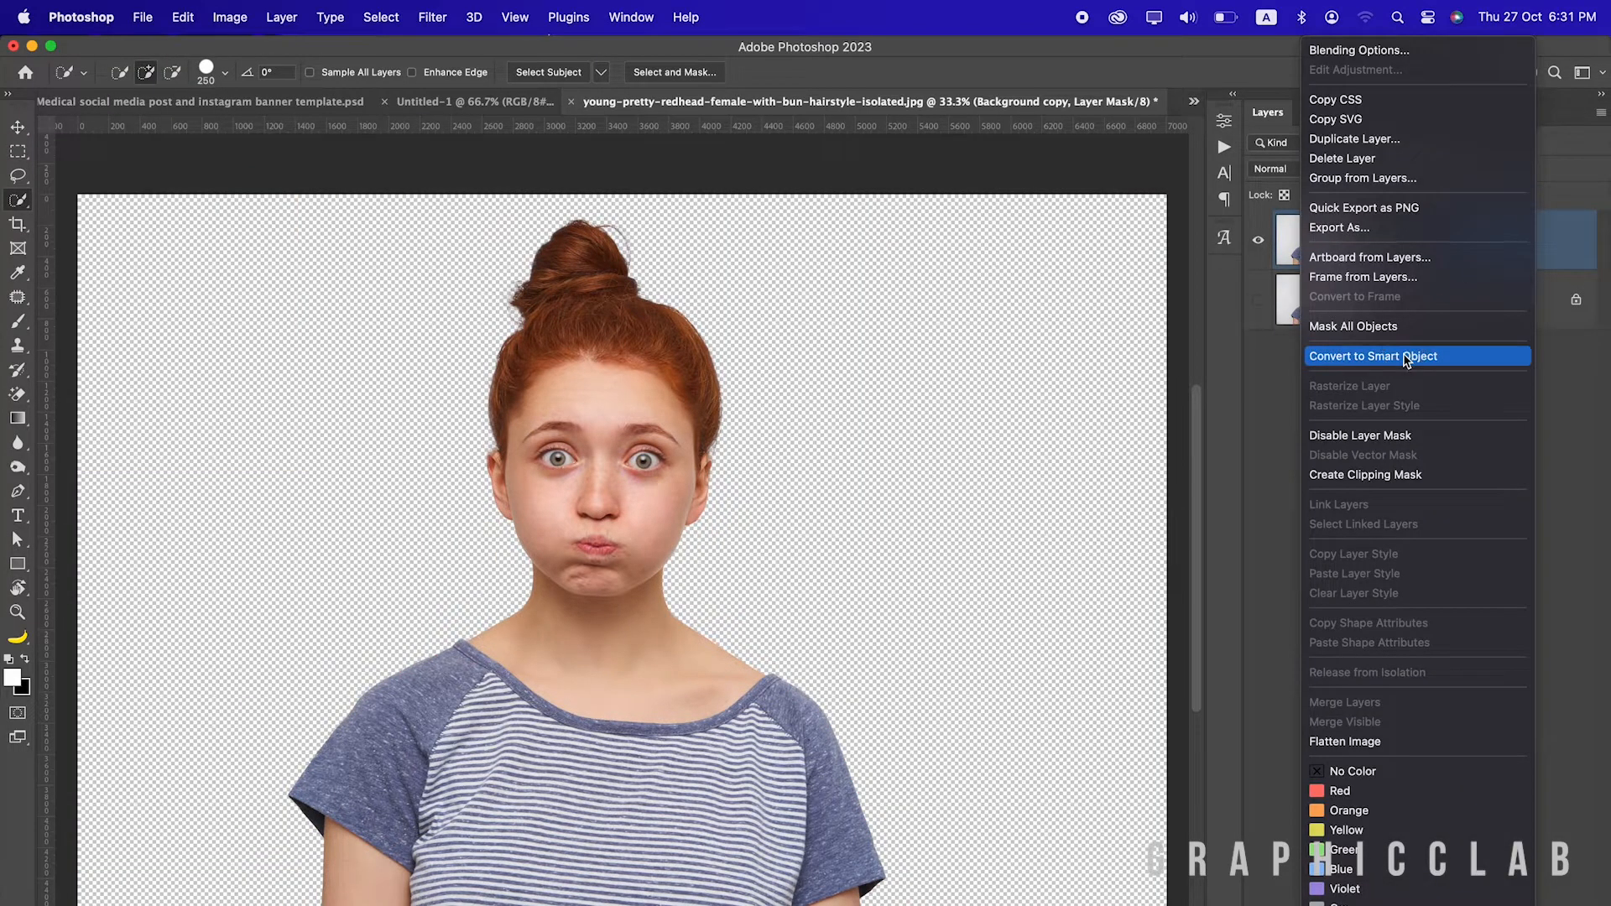
{"action": "left_click", "coordinate": [1412, 354]}
{"action": "key", "text": "v"}
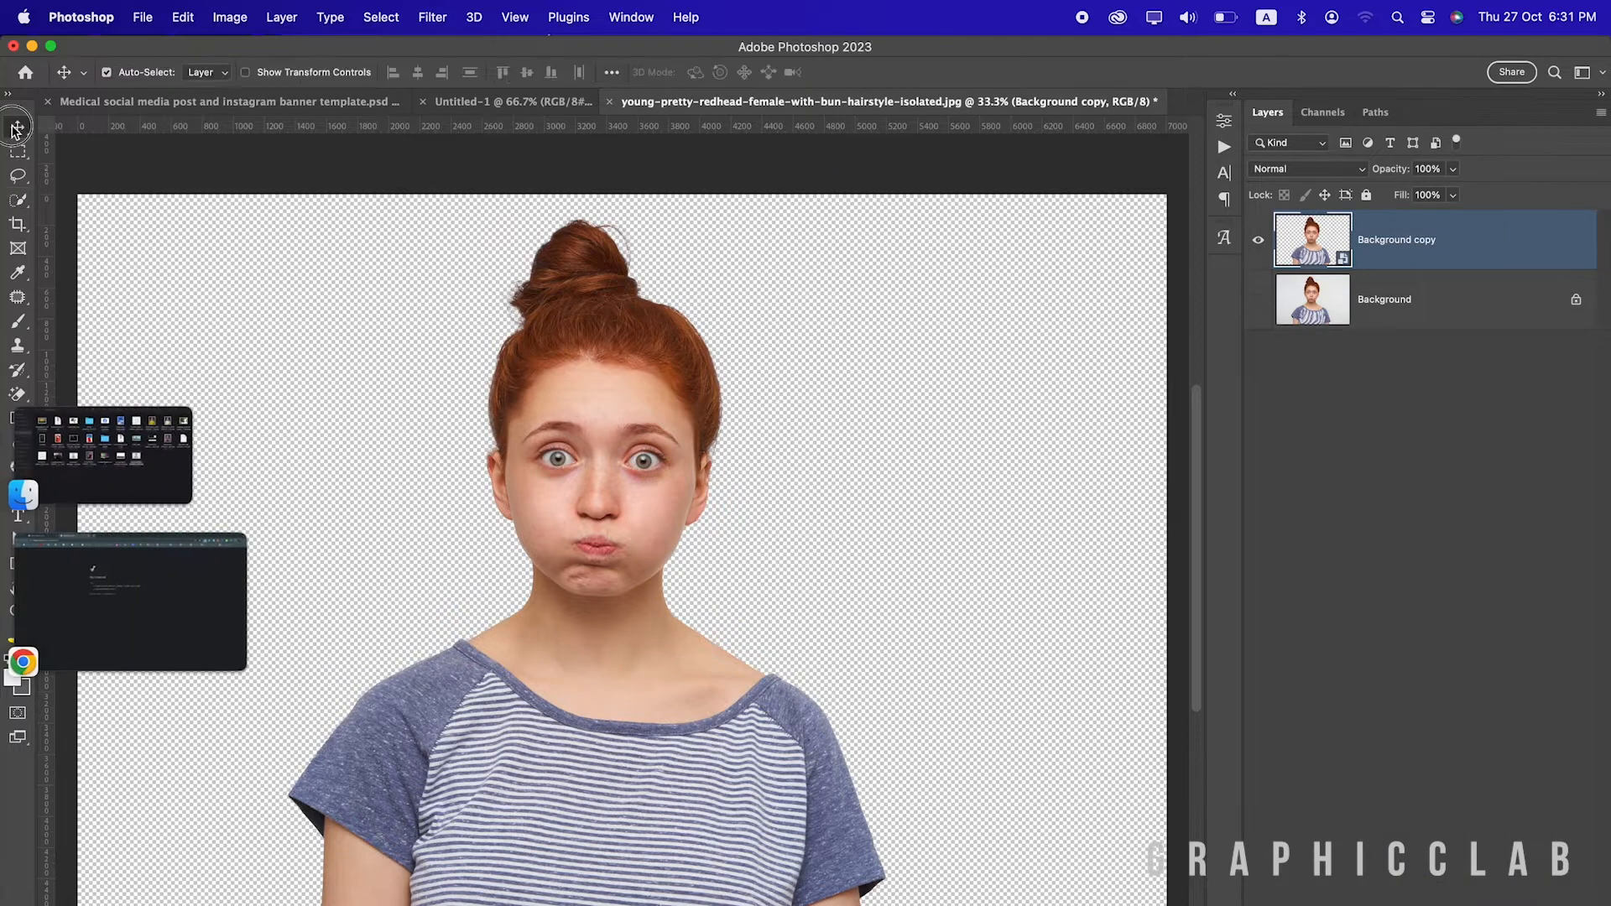
{"action": "left_click_drag", "start_coordinate": [588, 346], "coordinate": [688, 460]}
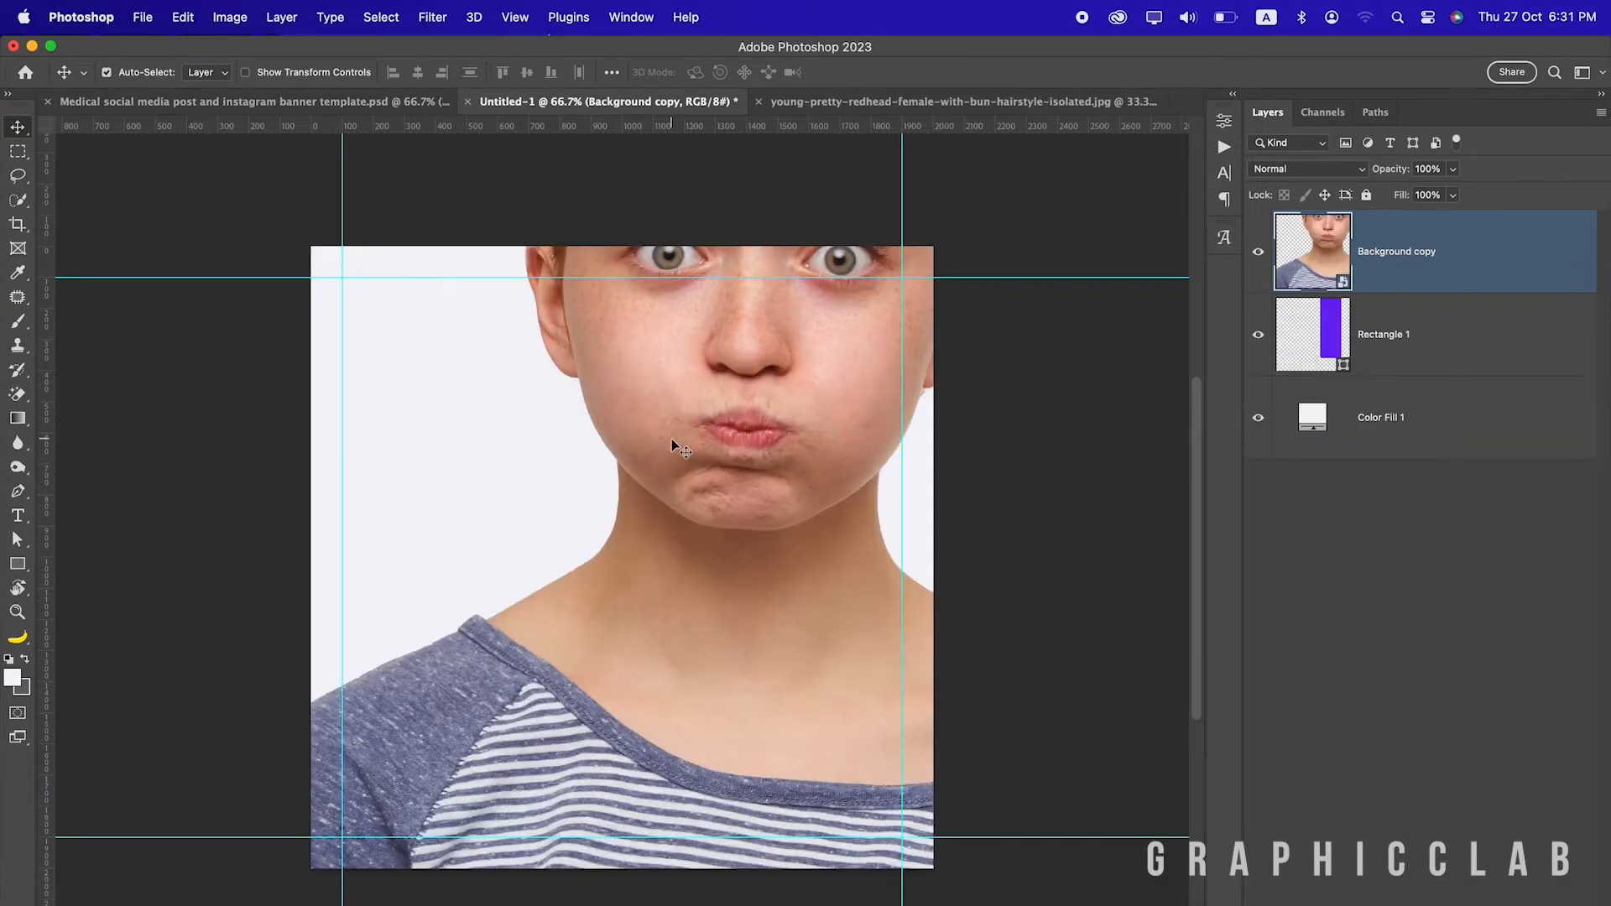
Scale the woman's photo to about 37% and place it flush with the canvas's lower-right corner
{"action": "key", "text": "super+t"}
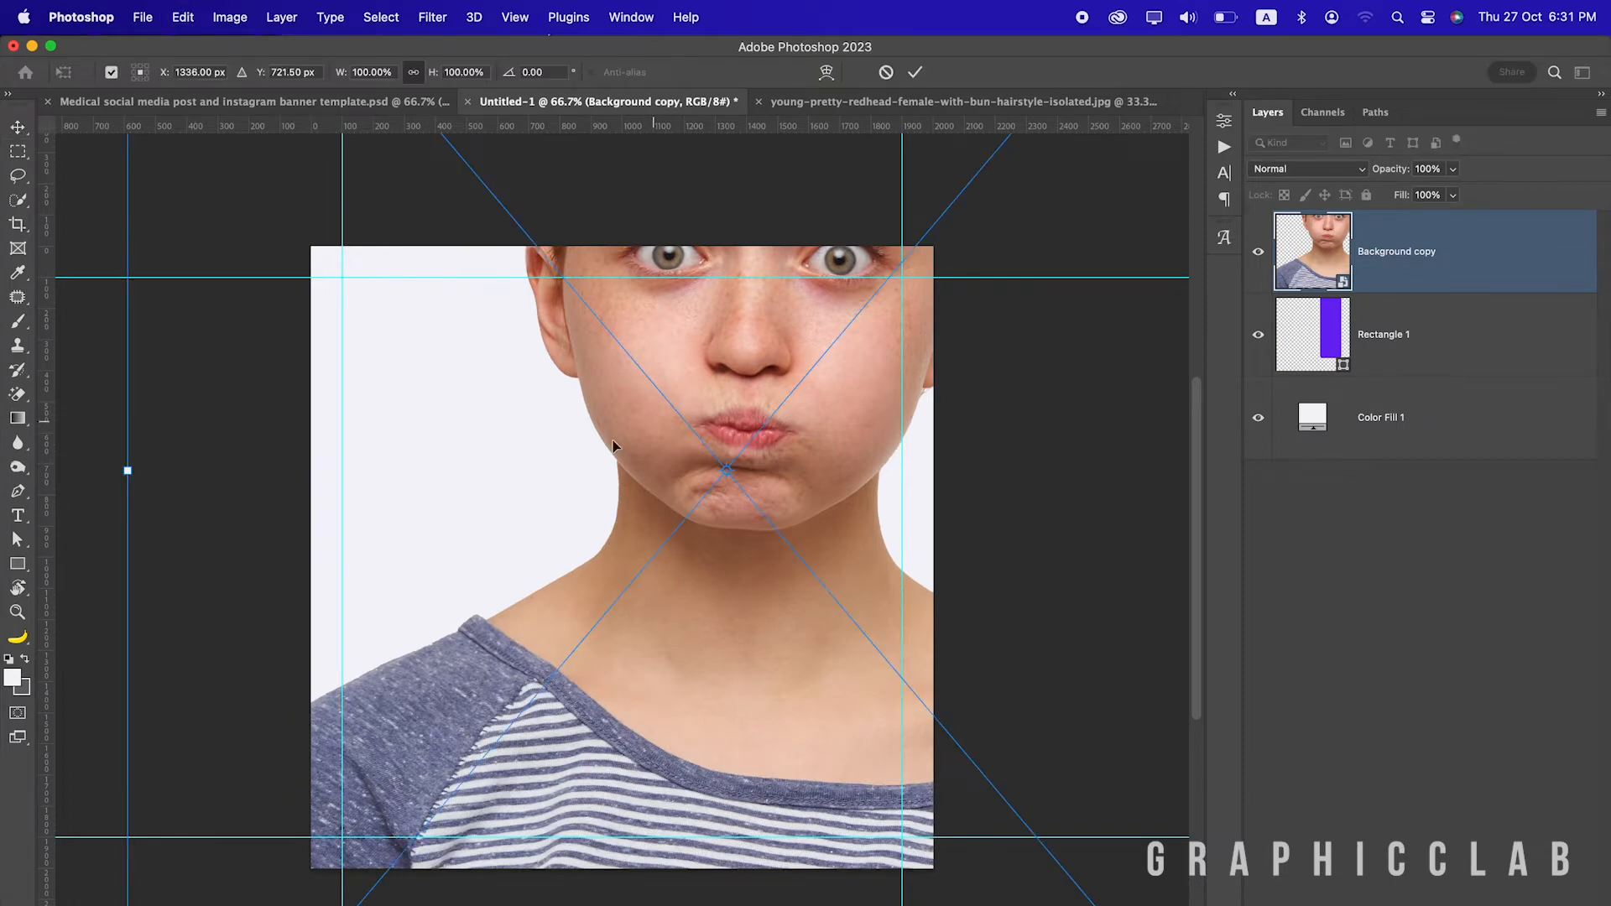
{"action": "left_click_drag", "start_coordinate": [128, 471], "coordinate": [513, 538]}
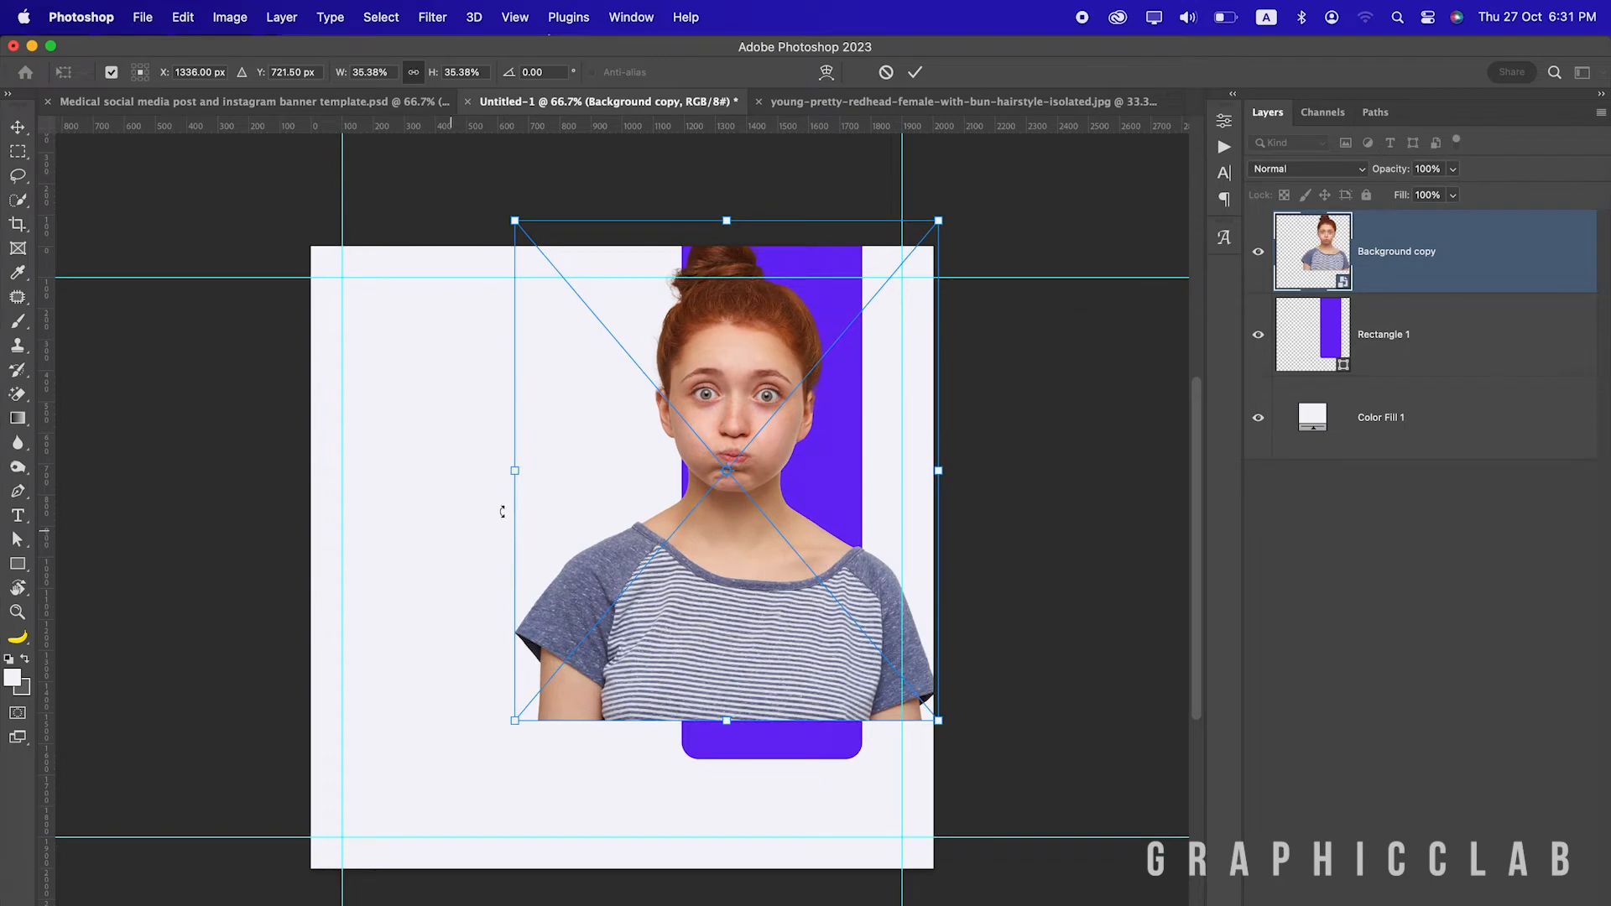
{"action": "left_click_drag", "start_coordinate": [733, 384], "coordinate": [725, 531]}
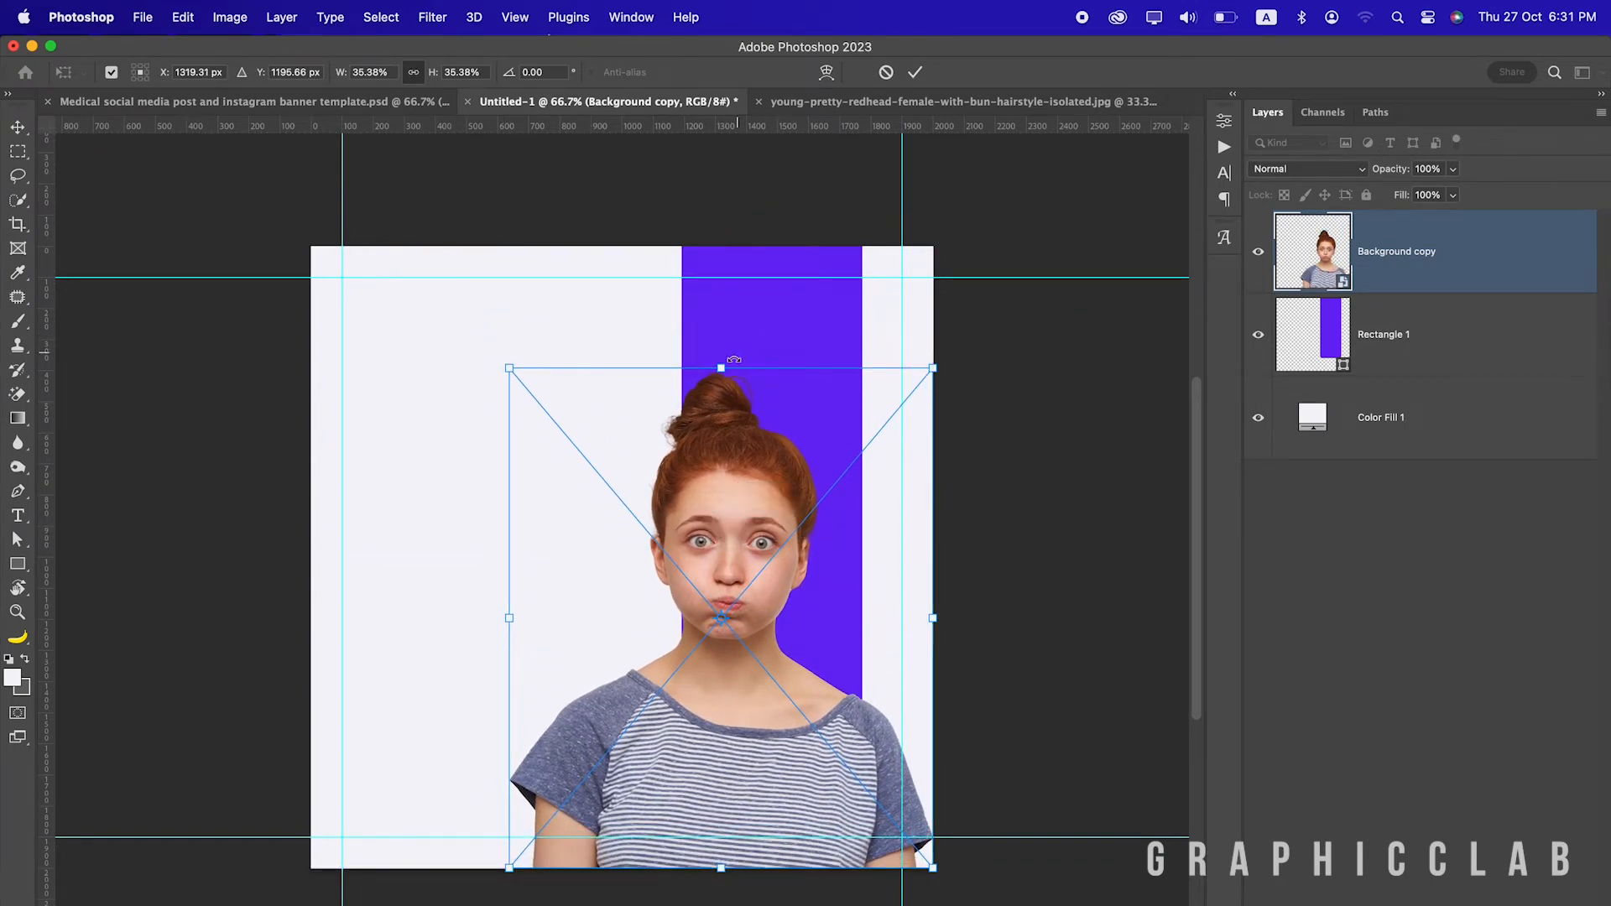
{"action": "mouse_move", "coordinate": [724, 368]}
{"action": "left_mouse_down"}
{"action": "mouse_move", "coordinate": [722, 343]}
{"action": "mouse_move", "coordinate": [737, 391]}
{"action": "left_mouse_up"}
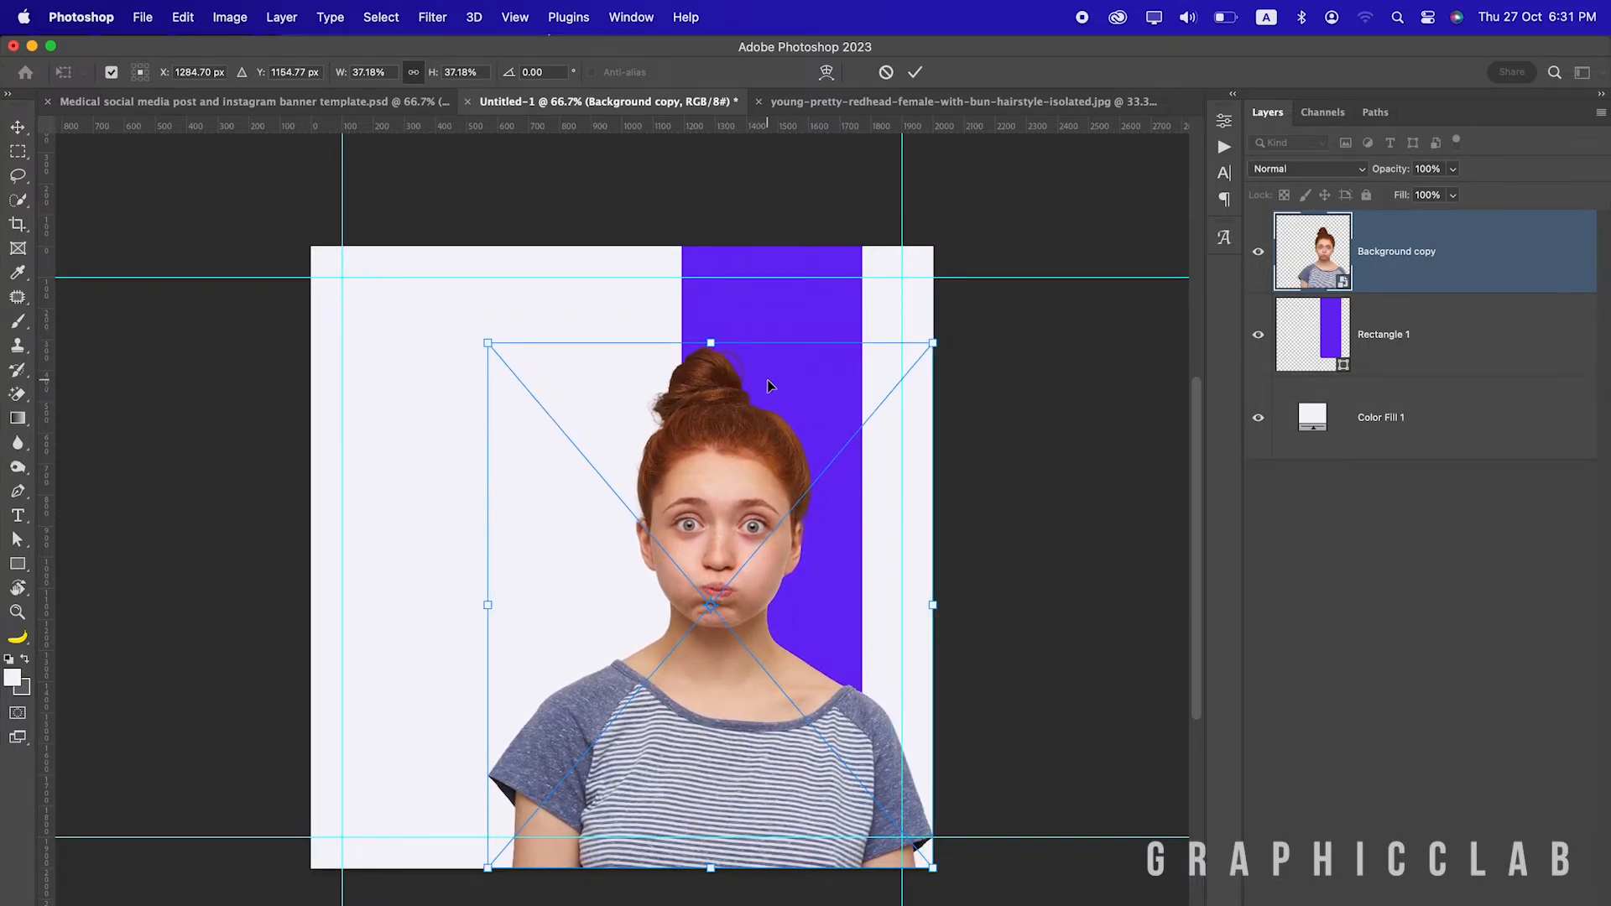
{"action": "left_click", "coordinate": [914, 72]}
Move the purple rectangle sideways so it is centred behind the woman's head
{"action": "left_click_drag", "start_coordinate": [820, 269], "coordinate": [757, 267]}
{"action": "key", "text": "Right"}
{"action": "key", "text": "Right"}
{"action": "key", "text": "Right"}
{"action": "key", "text": "Right"}
{"action": "key", "text": "Right"}
{"action": "key", "text": "Right"}
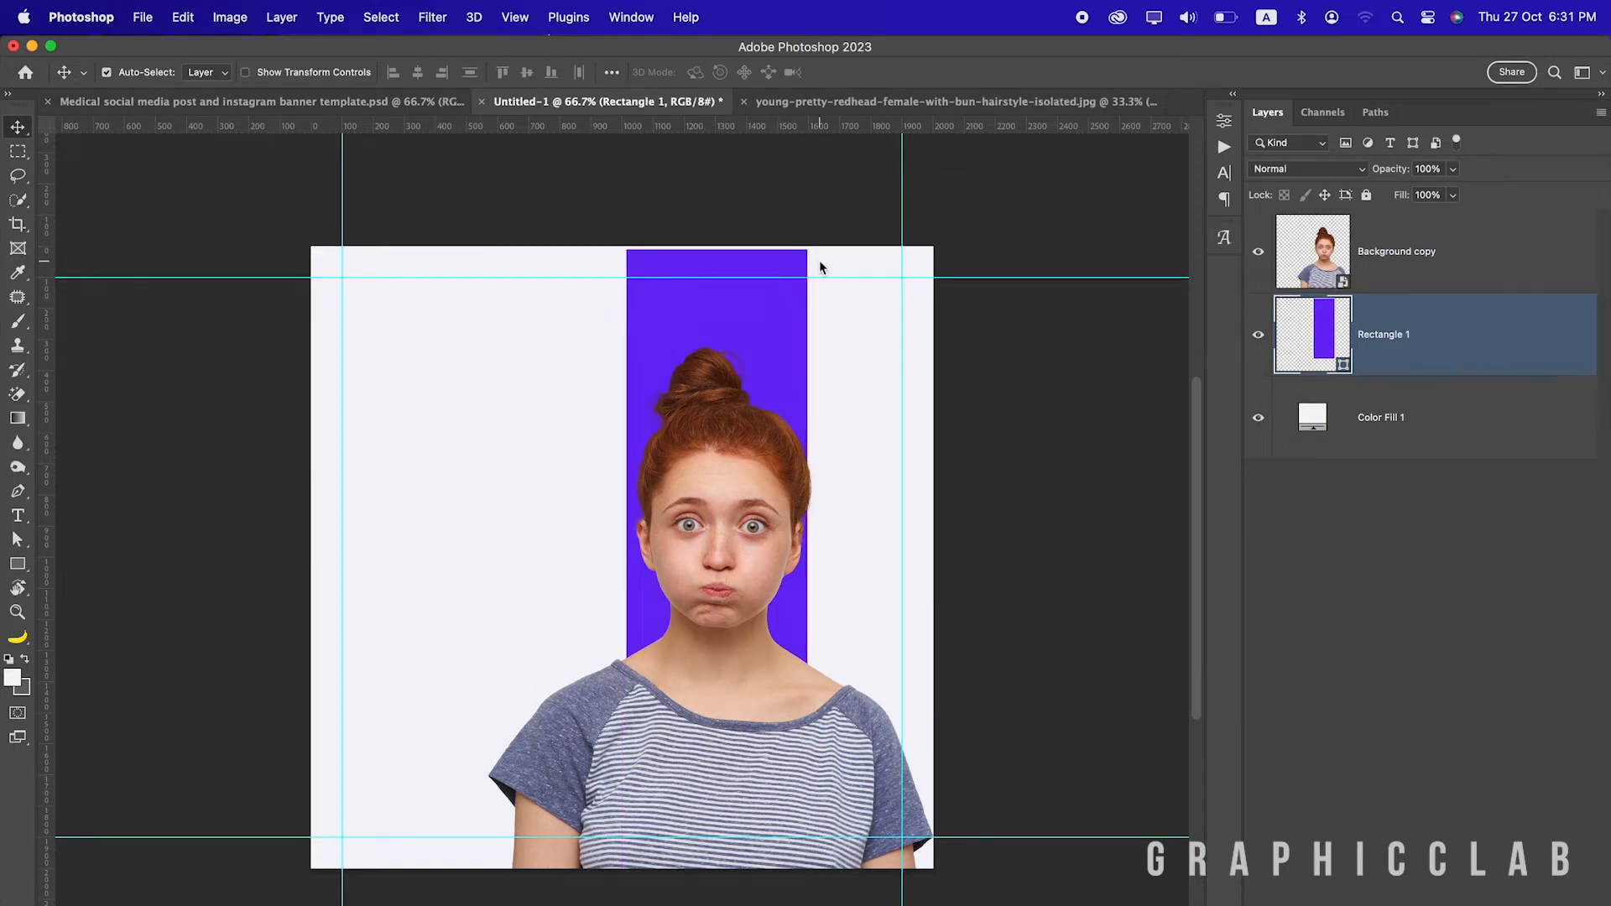
{"action": "key", "text": "Right"}
{"action": "key", "text": "Right"}
{"action": "key", "text": "Right"}
{"action": "key", "text": "Right"}
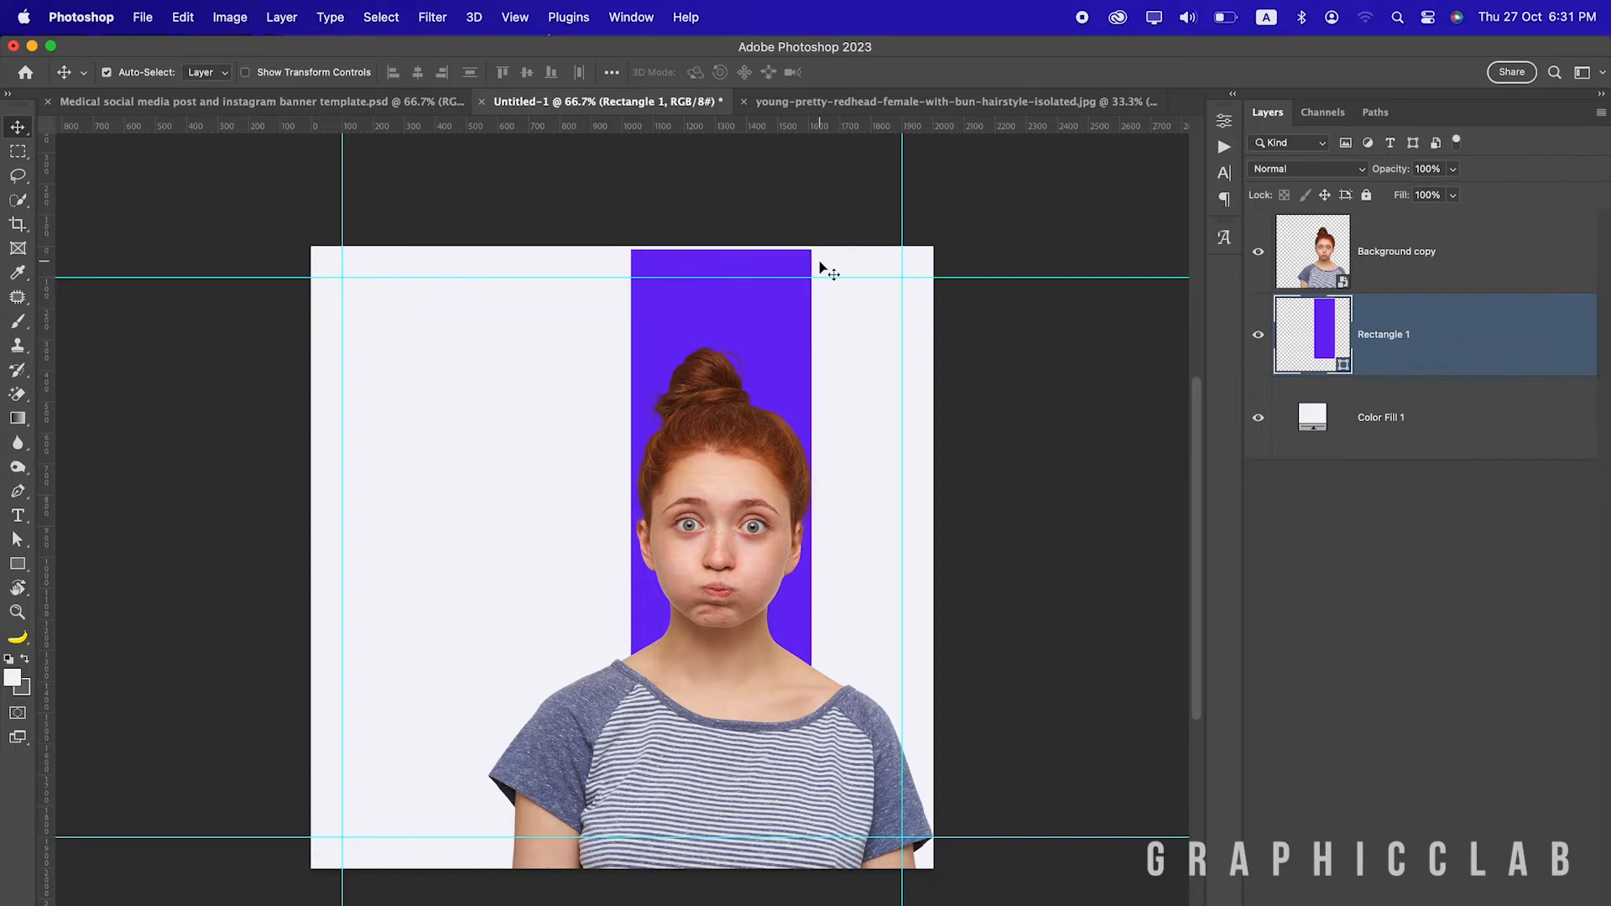
{"action": "key", "text": "Right"}
{"action": "left_click_drag", "start_coordinate": [772, 263], "coordinate": [777, 258]}
{"action": "key", "text": "Left"}
{"action": "key", "text": "Left"}
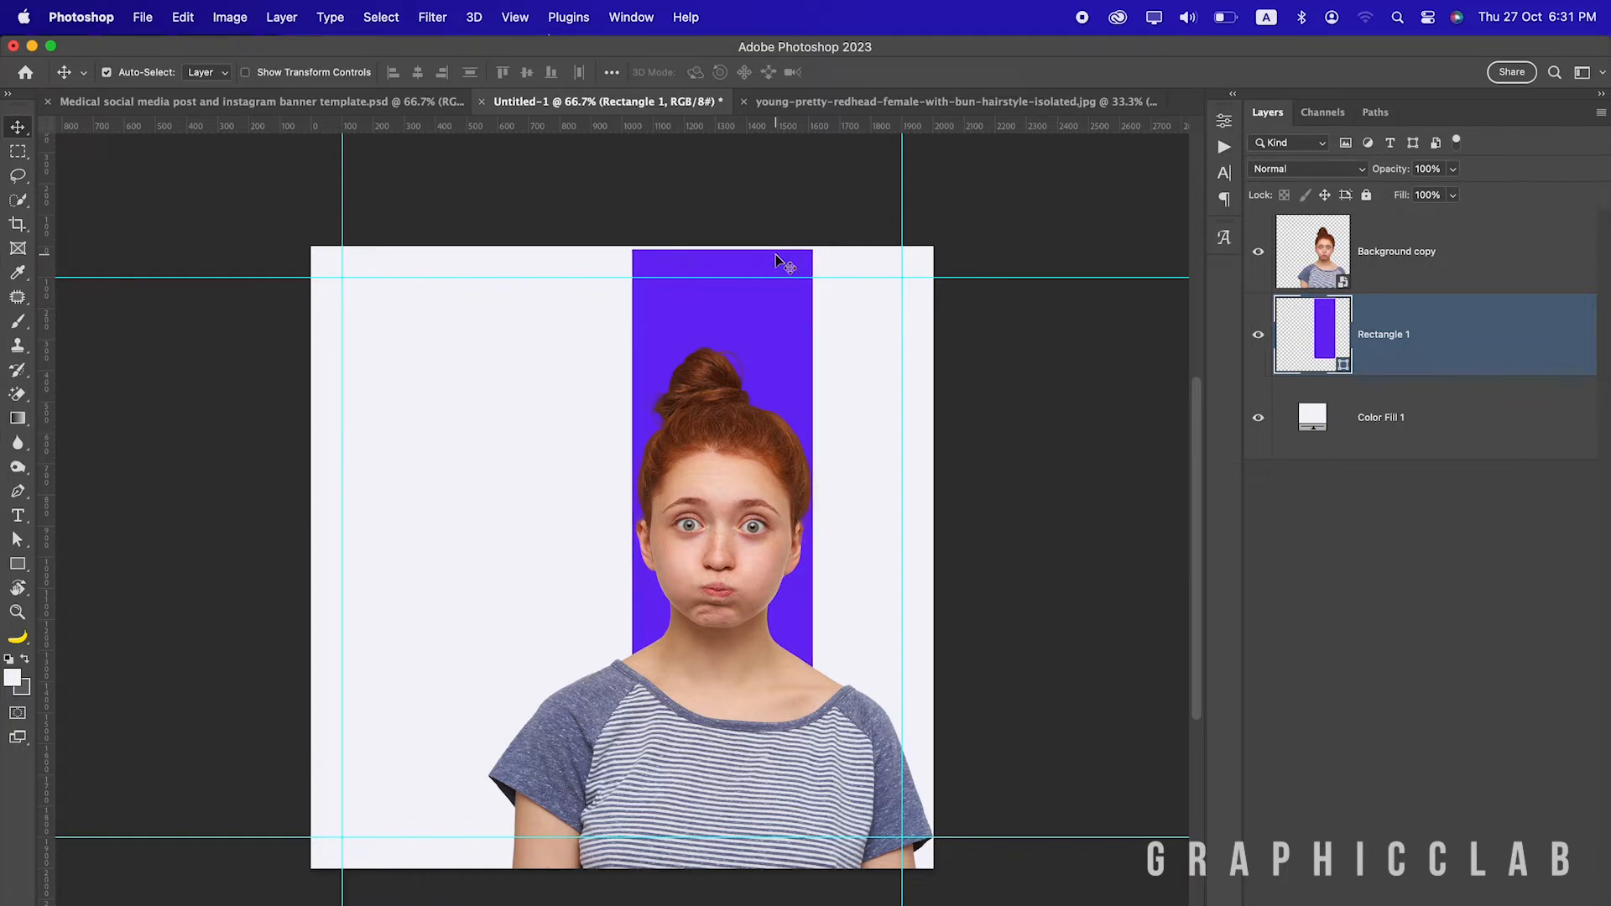
Nudge the purple rectangle up until its upper stroke lies beyond the canvas edge
{"action": "key", "text": "Up"}
{"action": "key", "text": "Up"}
{"action": "key", "text": "Up"}
{"action": "key", "text": "Up"}
{"action": "key", "text": "Up"}
{"action": "key", "text": "Up"}
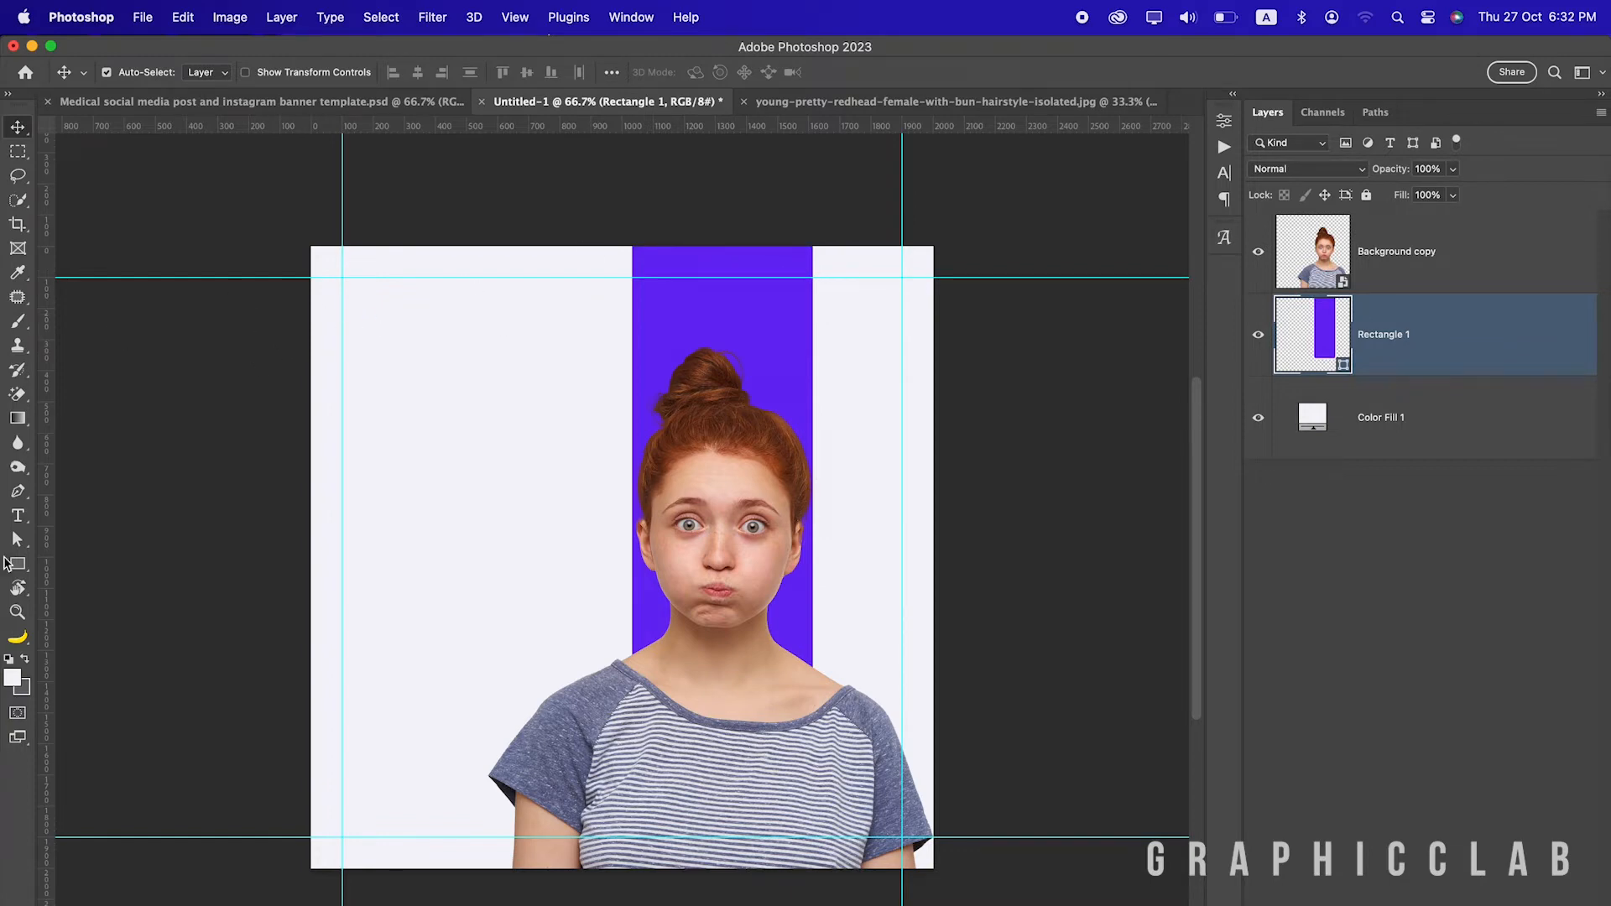
Look up the background colour in the medical banner template and set Untitled-1's Color Fill 1 layer to f3f1fe
{"action": "left_click", "coordinate": [262, 101]}
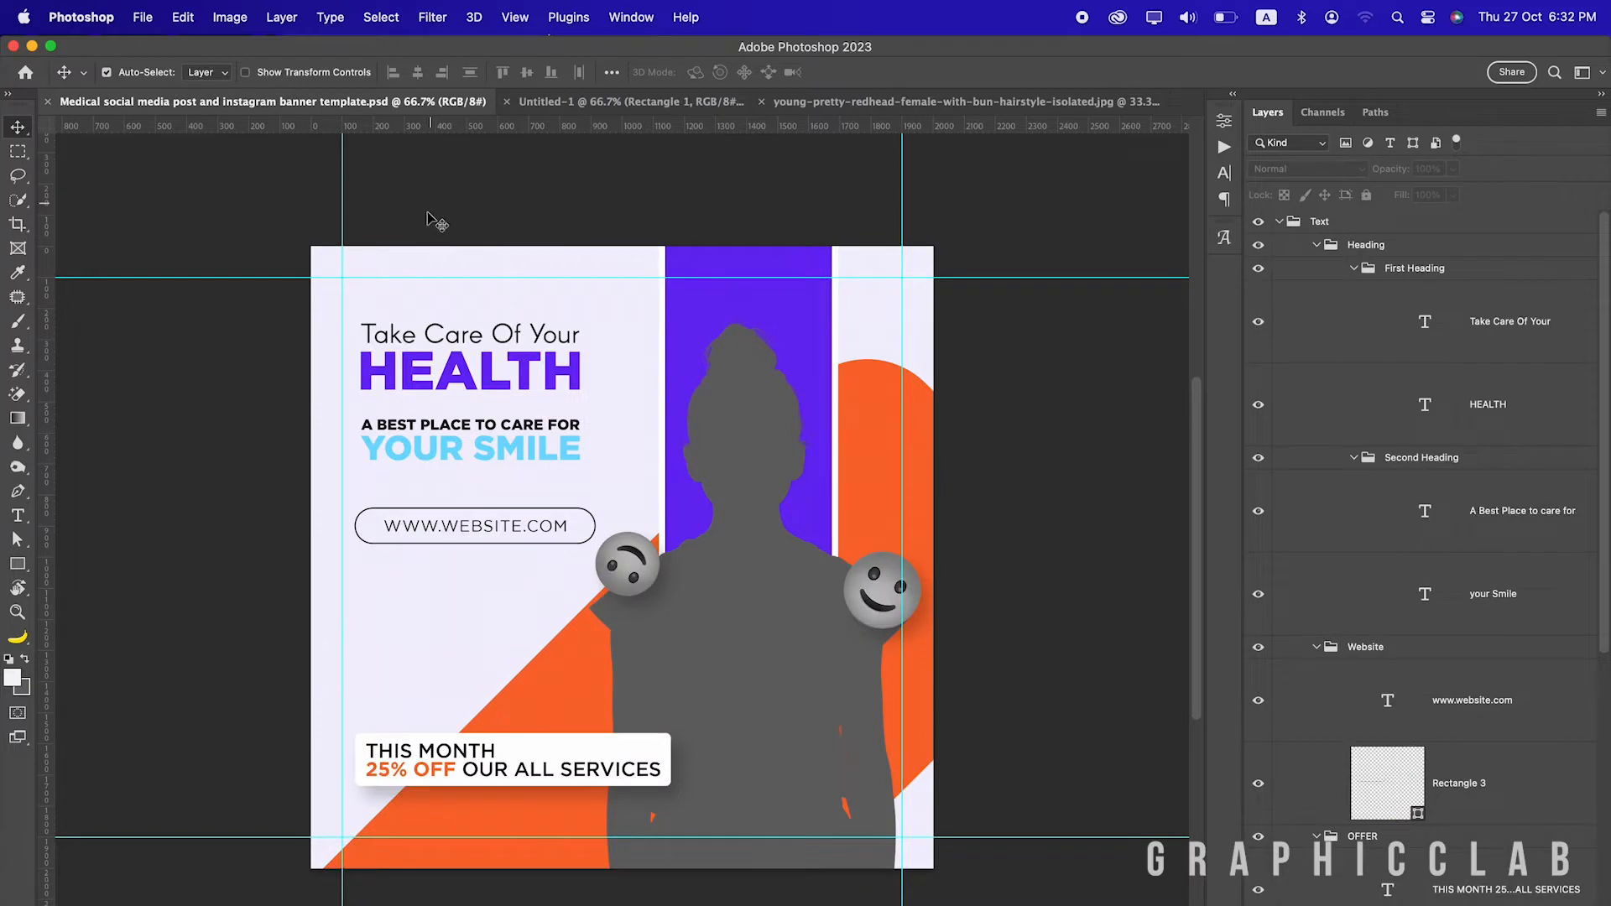
{"action": "left_click", "coordinate": [441, 266]}
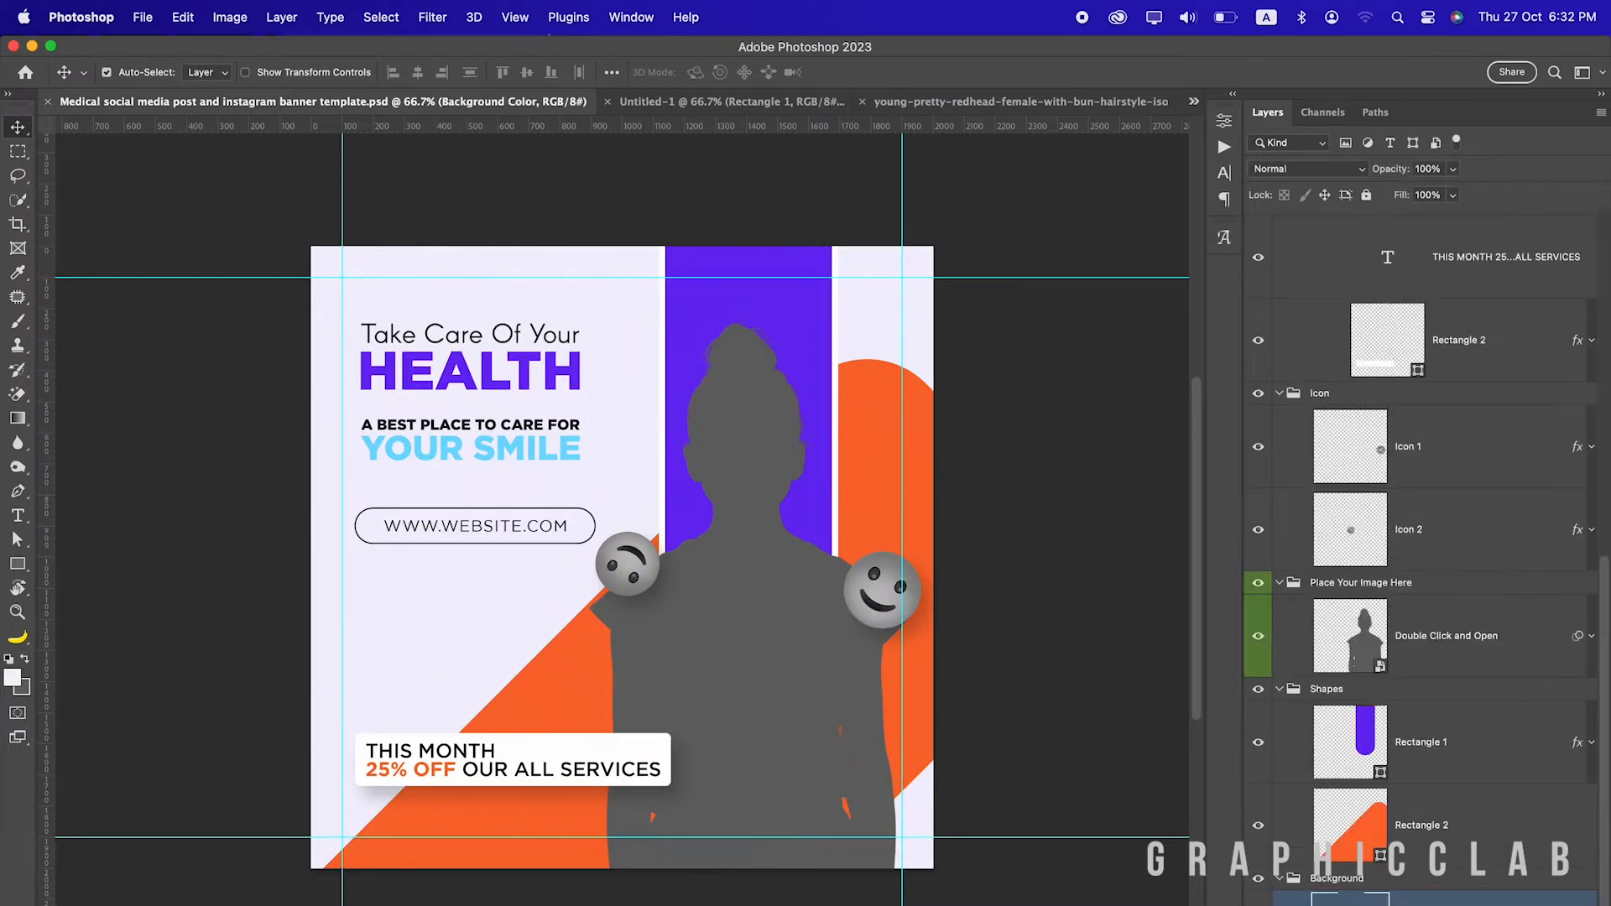
{"action": "double_click", "coordinate": [1348, 898]}
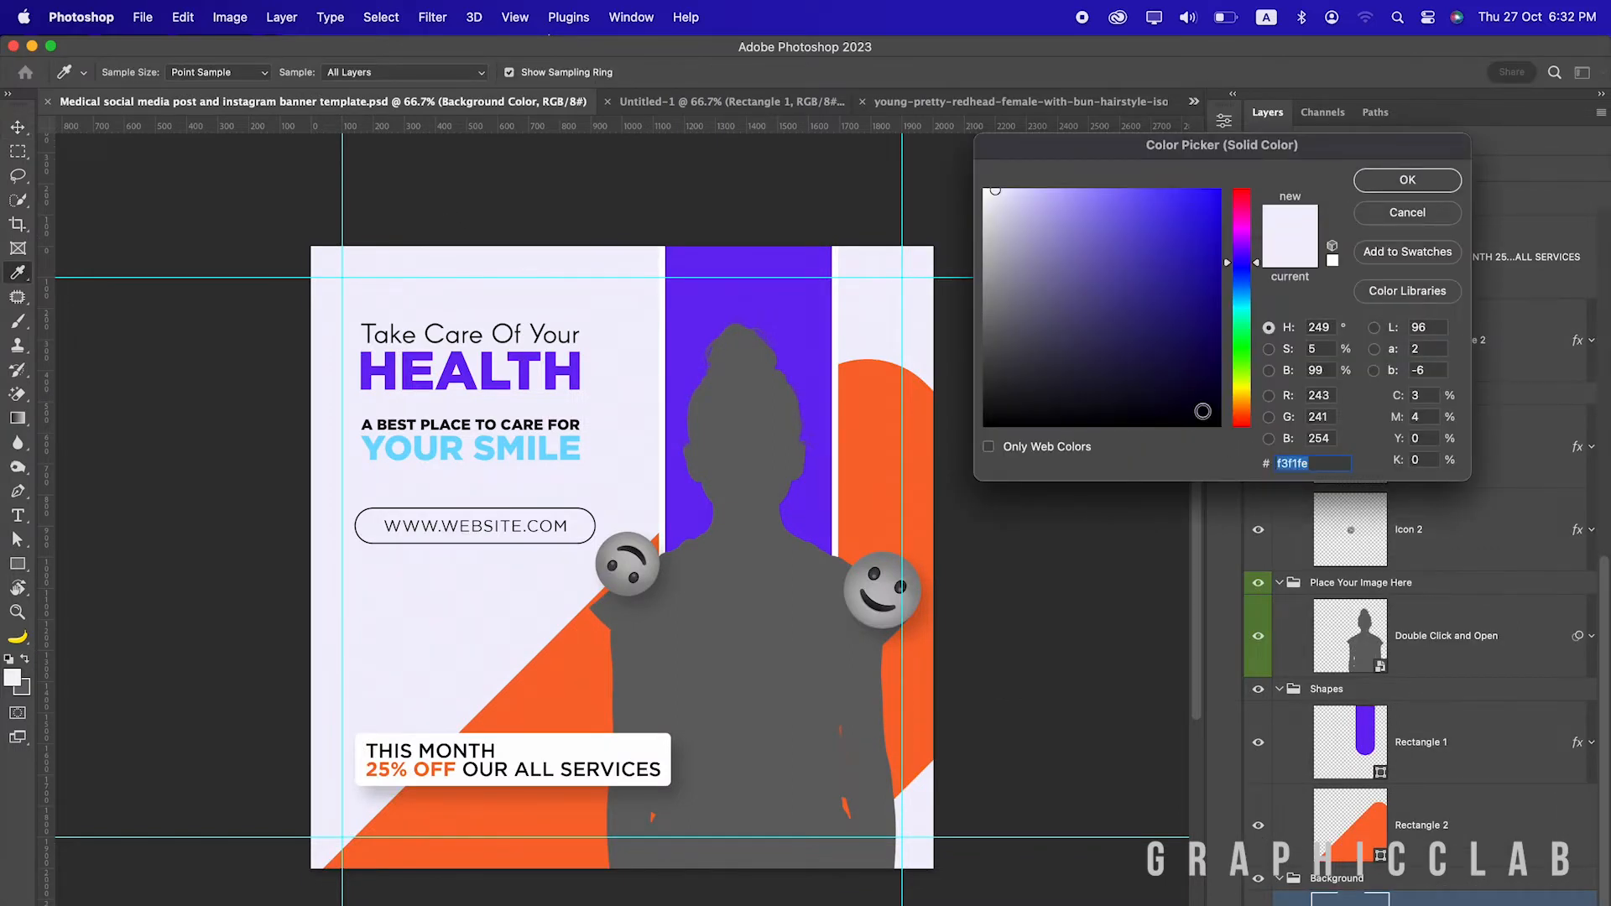
{"action": "left_click", "coordinate": [1408, 213]}
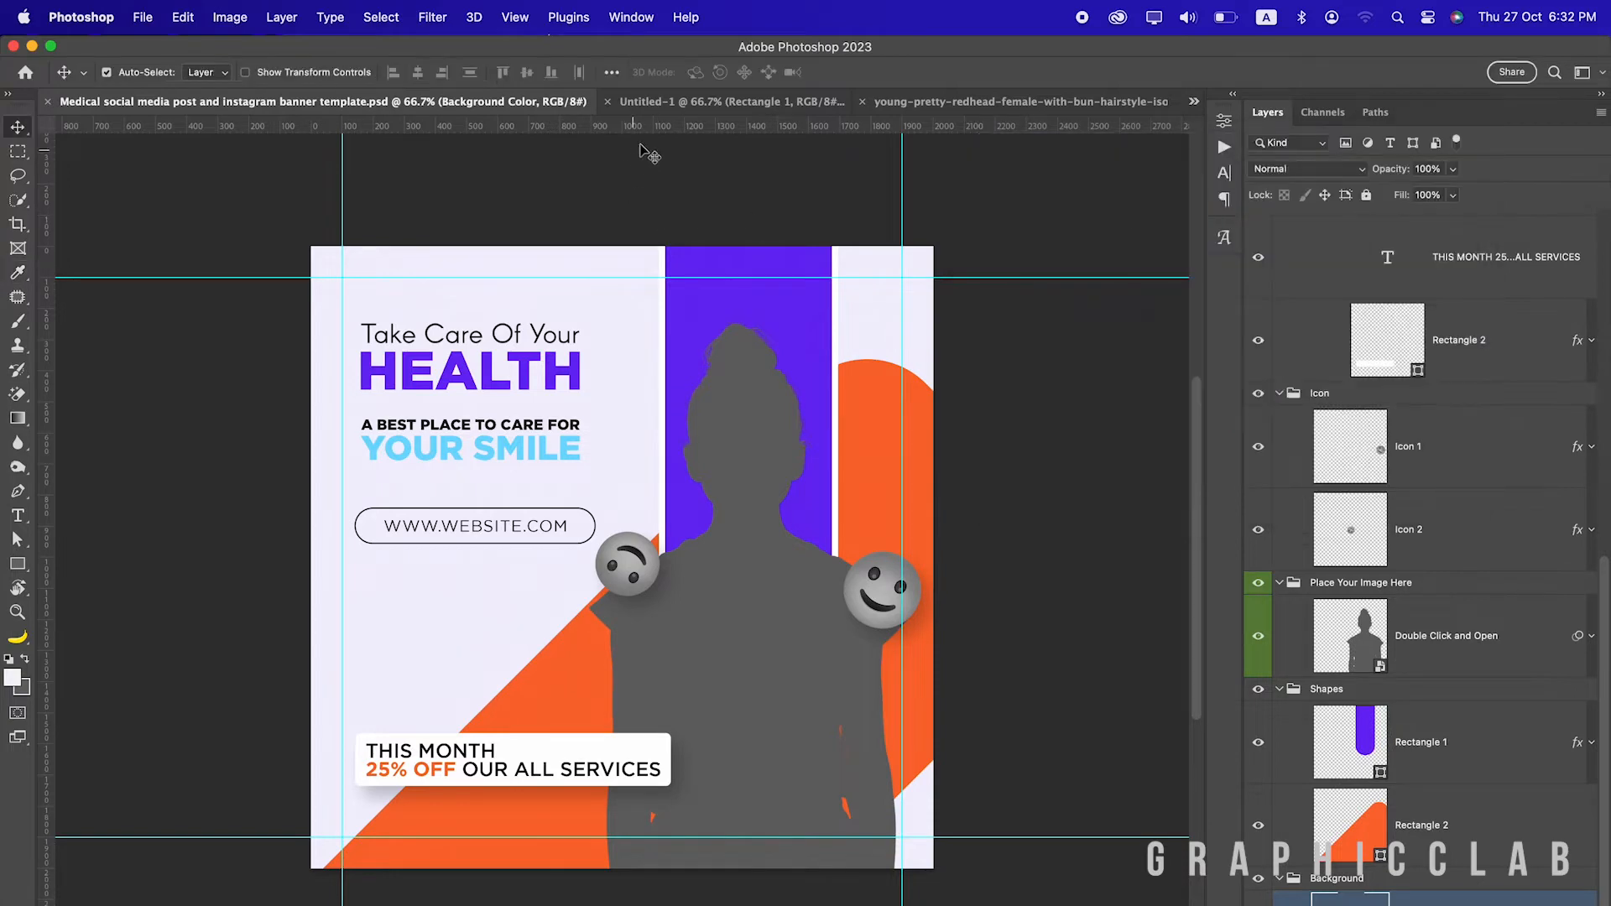
{"action": "left_click", "coordinate": [663, 102]}
{"action": "double_click", "coordinate": [1315, 424]}
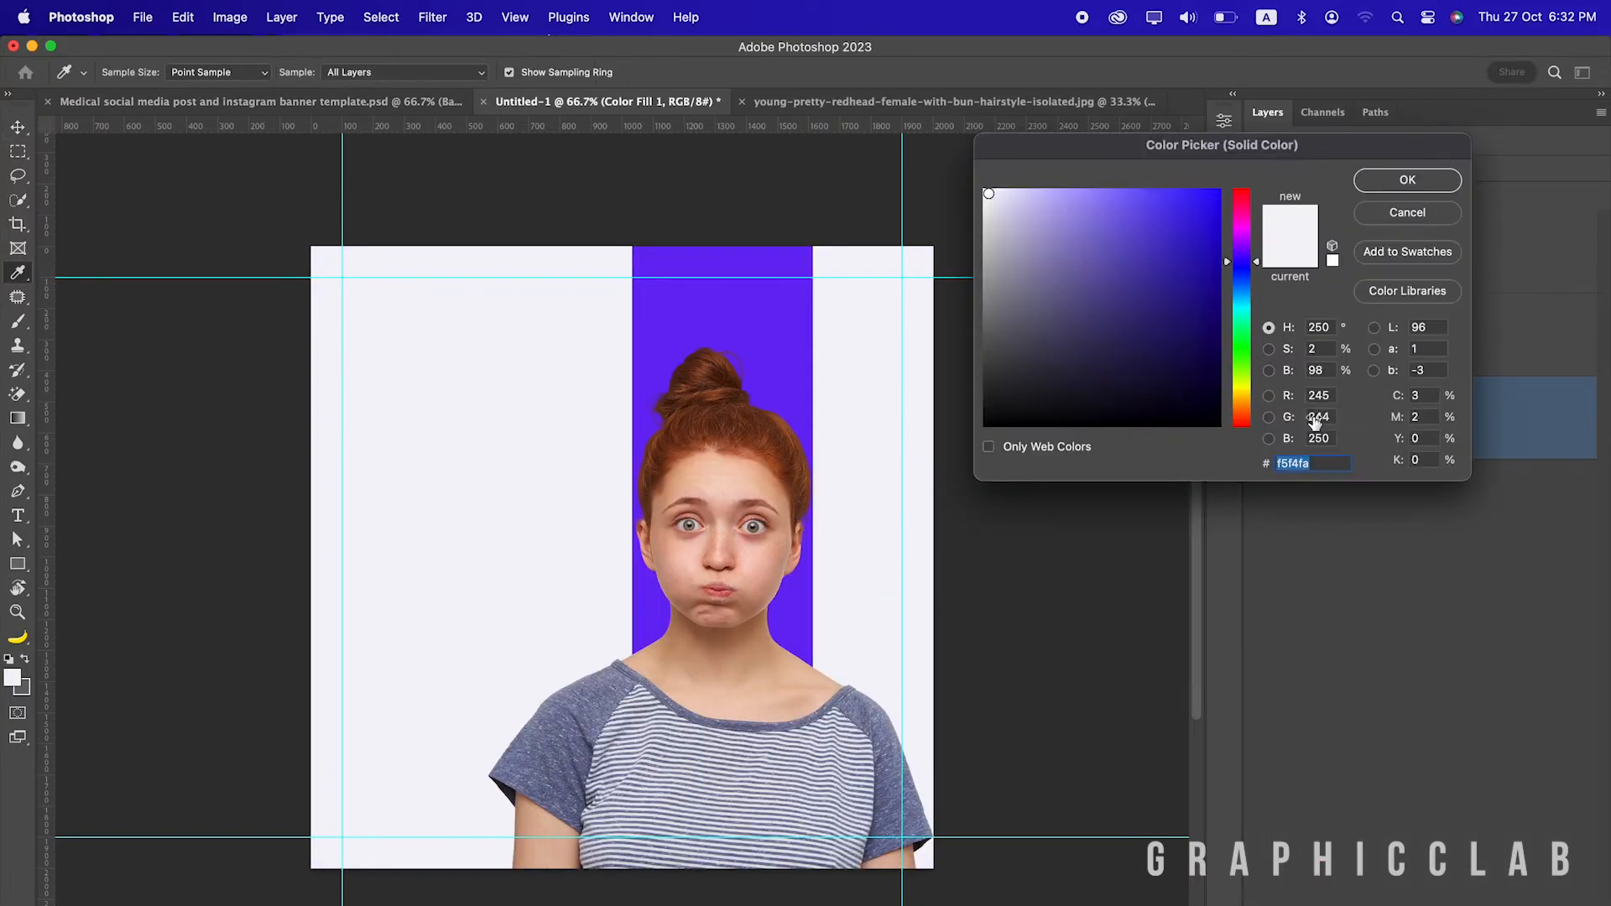
{"action": "type", "text": "f3f1fe"}
{"action": "left_click", "coordinate": [1402, 183]}
{"action": "key", "text": "v"}
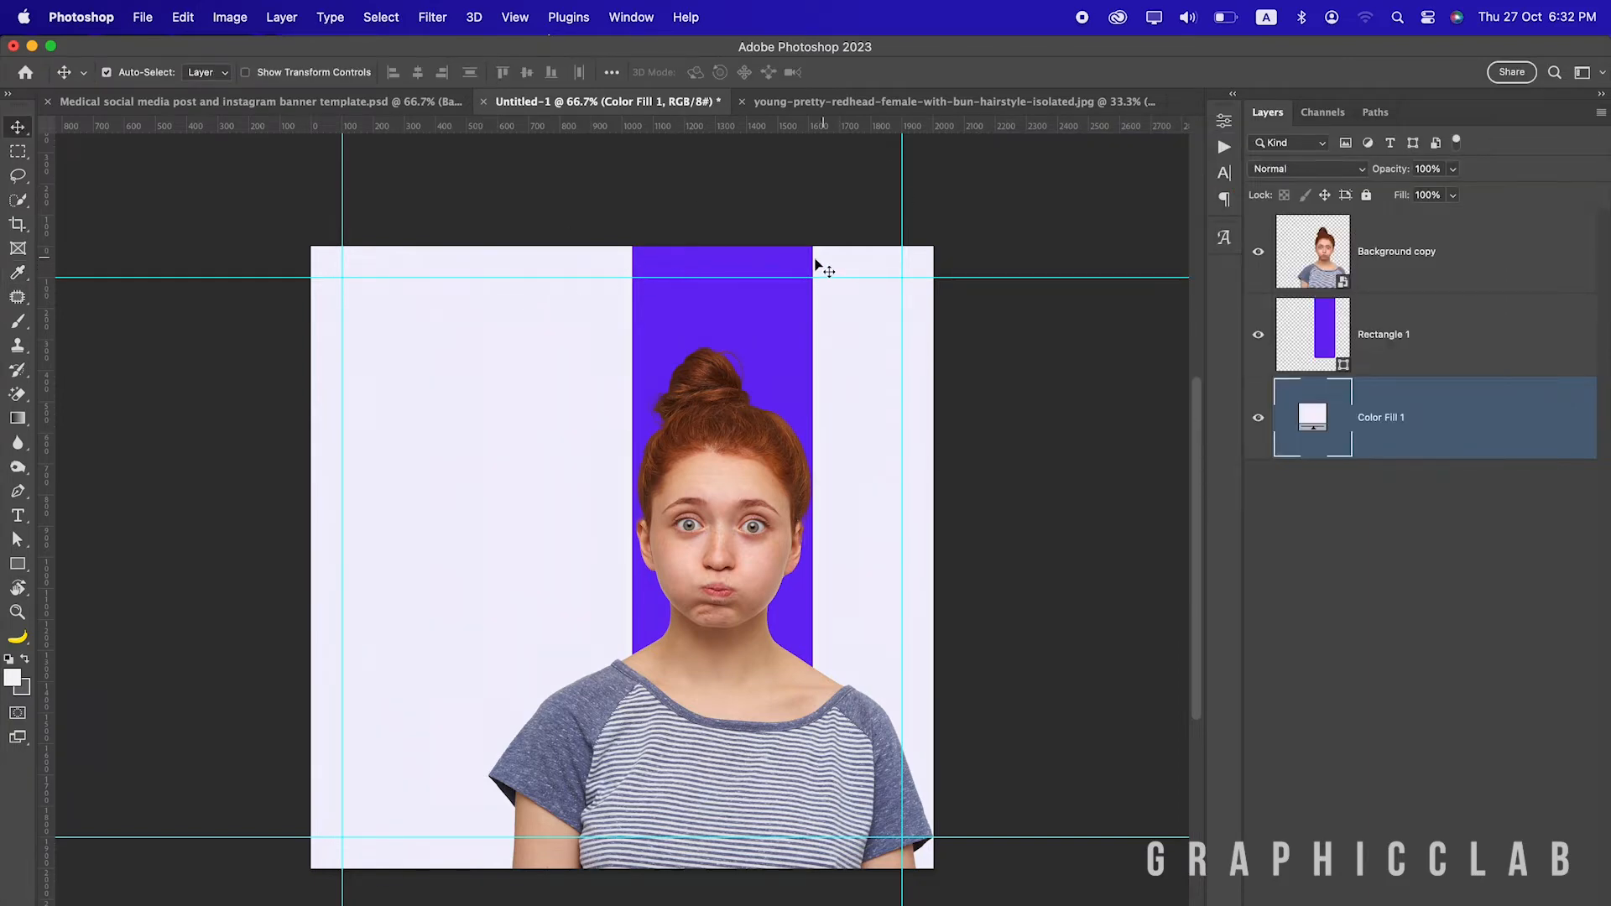
Change the purple rectangle's stroke colour to white (ffffff) and collapse the shape's properties
{"action": "left_click", "coordinate": [755, 267]}
{"action": "left_click", "coordinate": [1223, 124]}
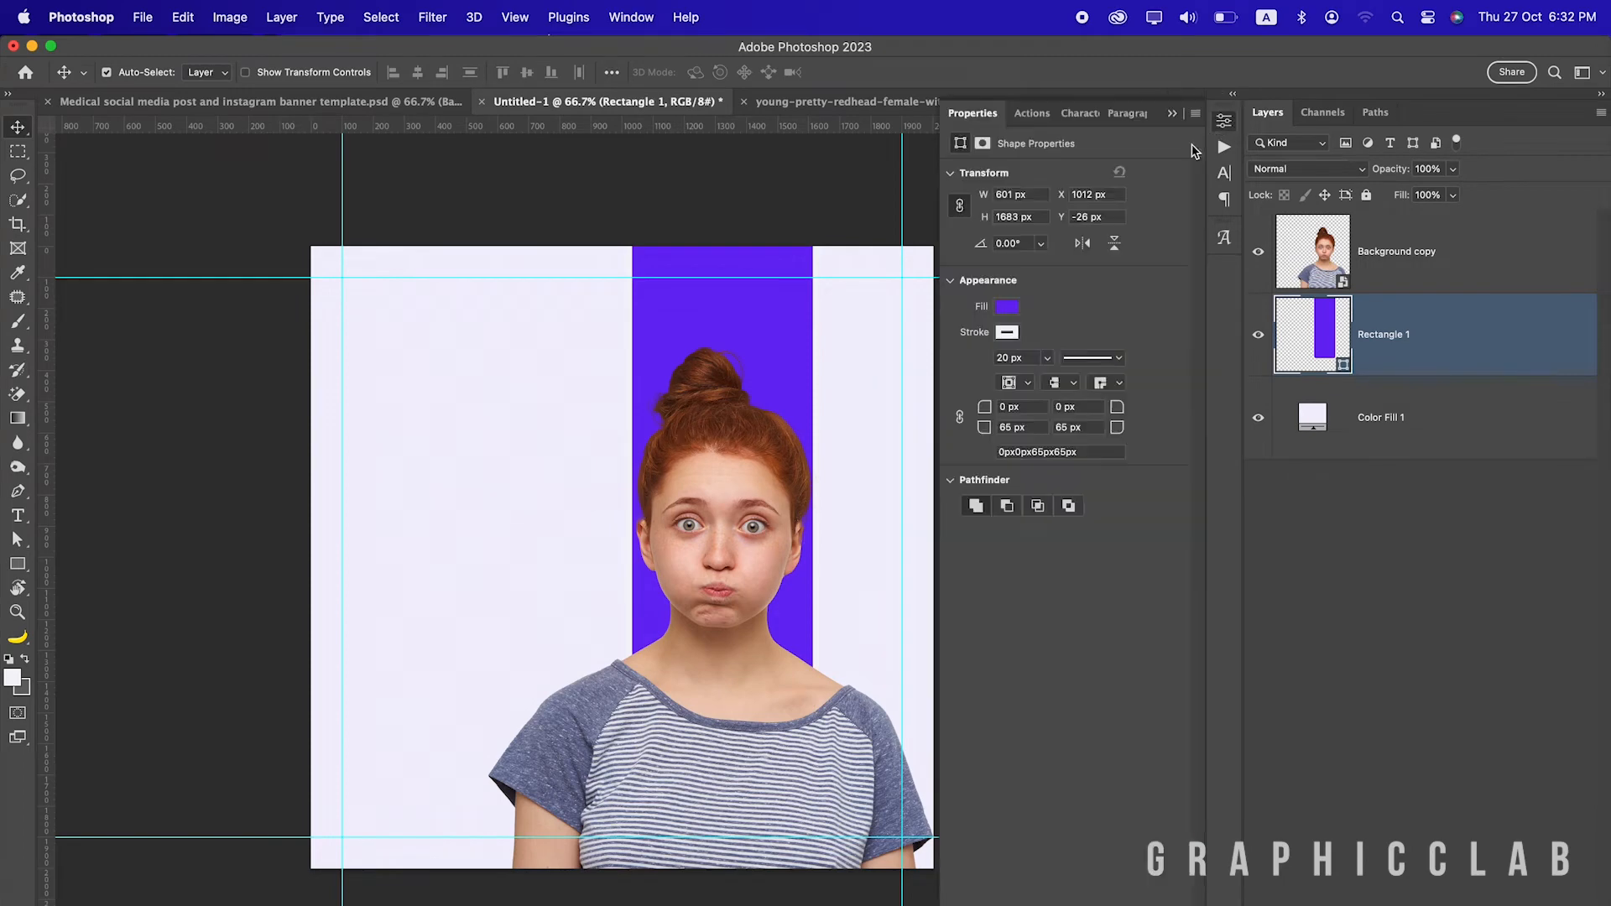
{"action": "left_click", "coordinate": [1008, 331]}
{"action": "left_click", "coordinate": [1196, 369]}
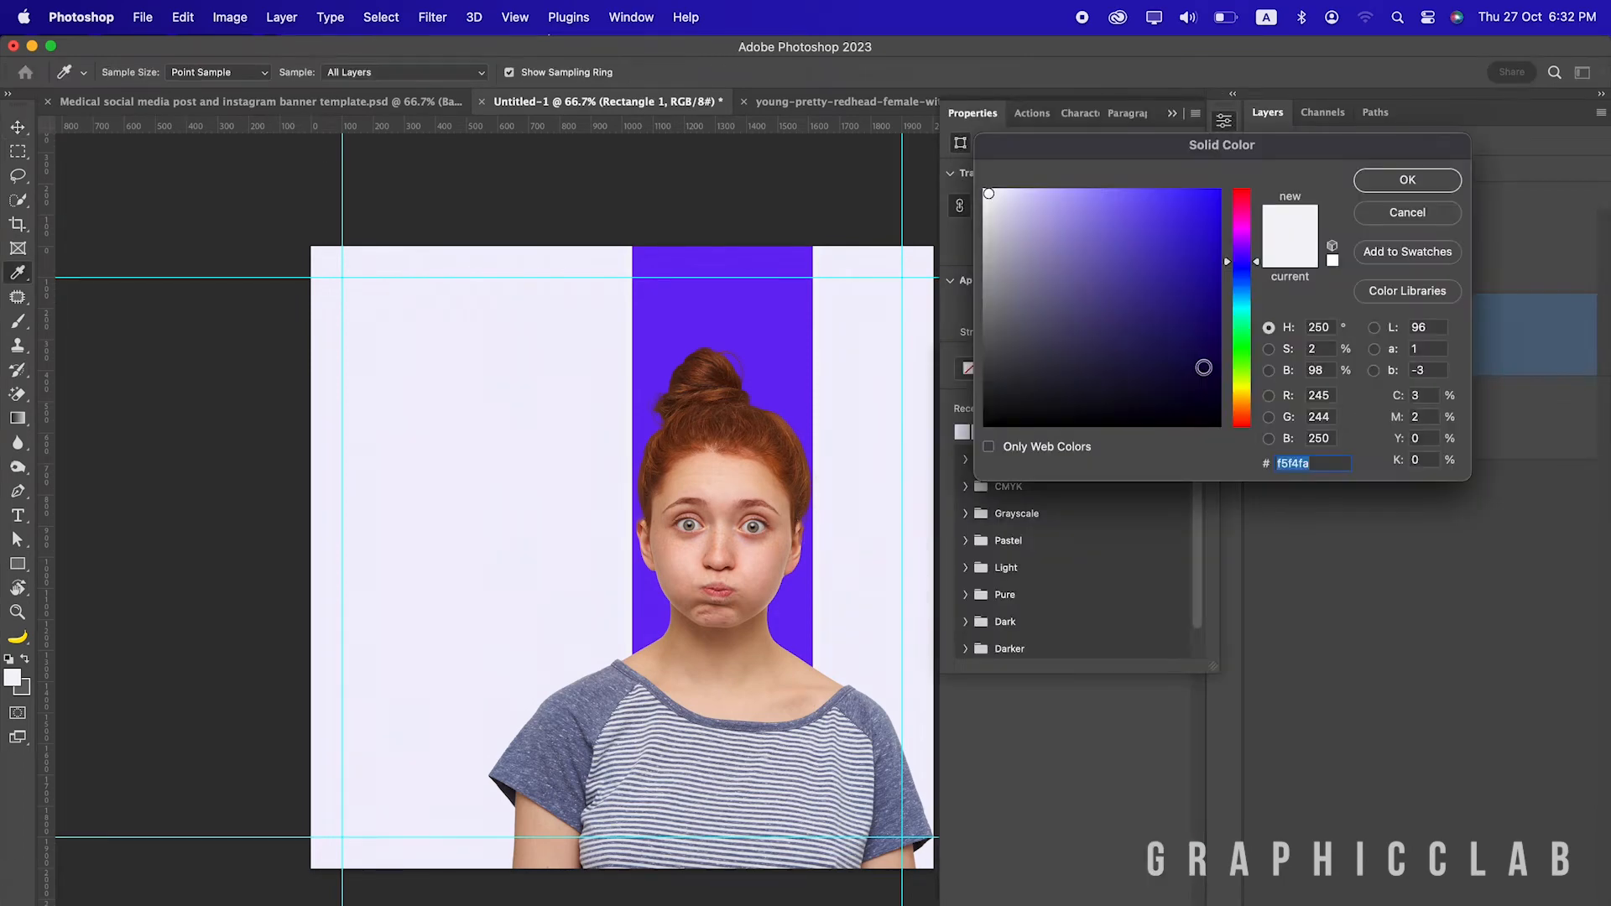
{"action": "mouse_move", "coordinate": [999, 211]}
{"action": "left_mouse_down"}
{"action": "mouse_move", "coordinate": [964, 171]}
{"action": "mouse_move", "coordinate": [951, 186]}
{"action": "left_mouse_up"}
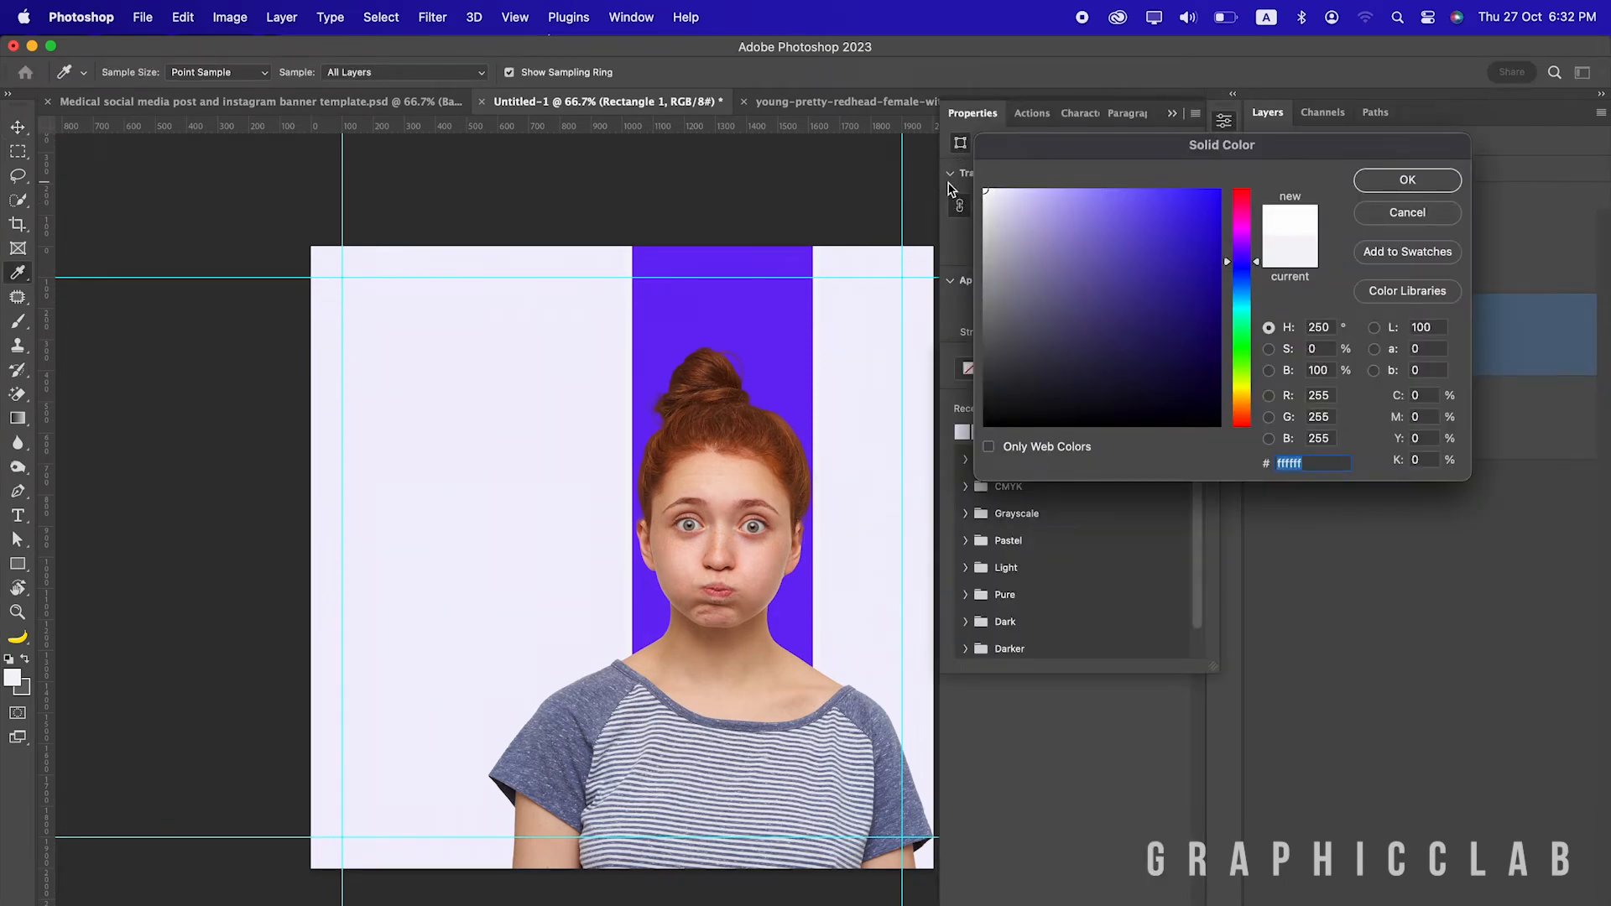
{"action": "left_click", "coordinate": [1404, 178]}
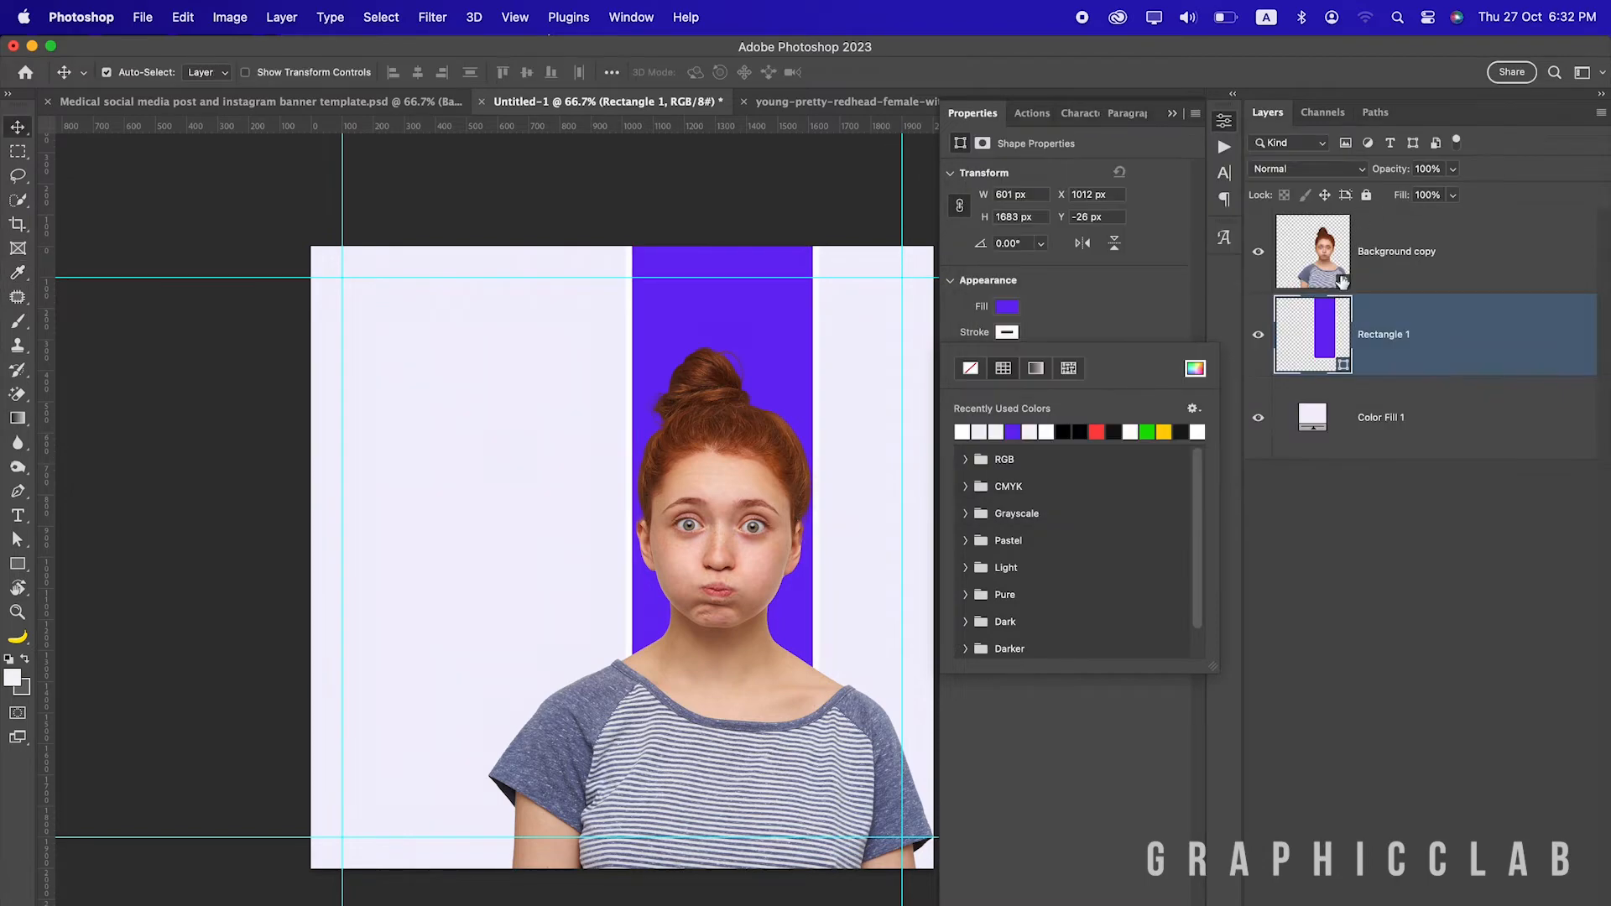
{"action": "left_click", "coordinate": [296, 102]}
{"action": "left_click", "coordinate": [669, 114]}
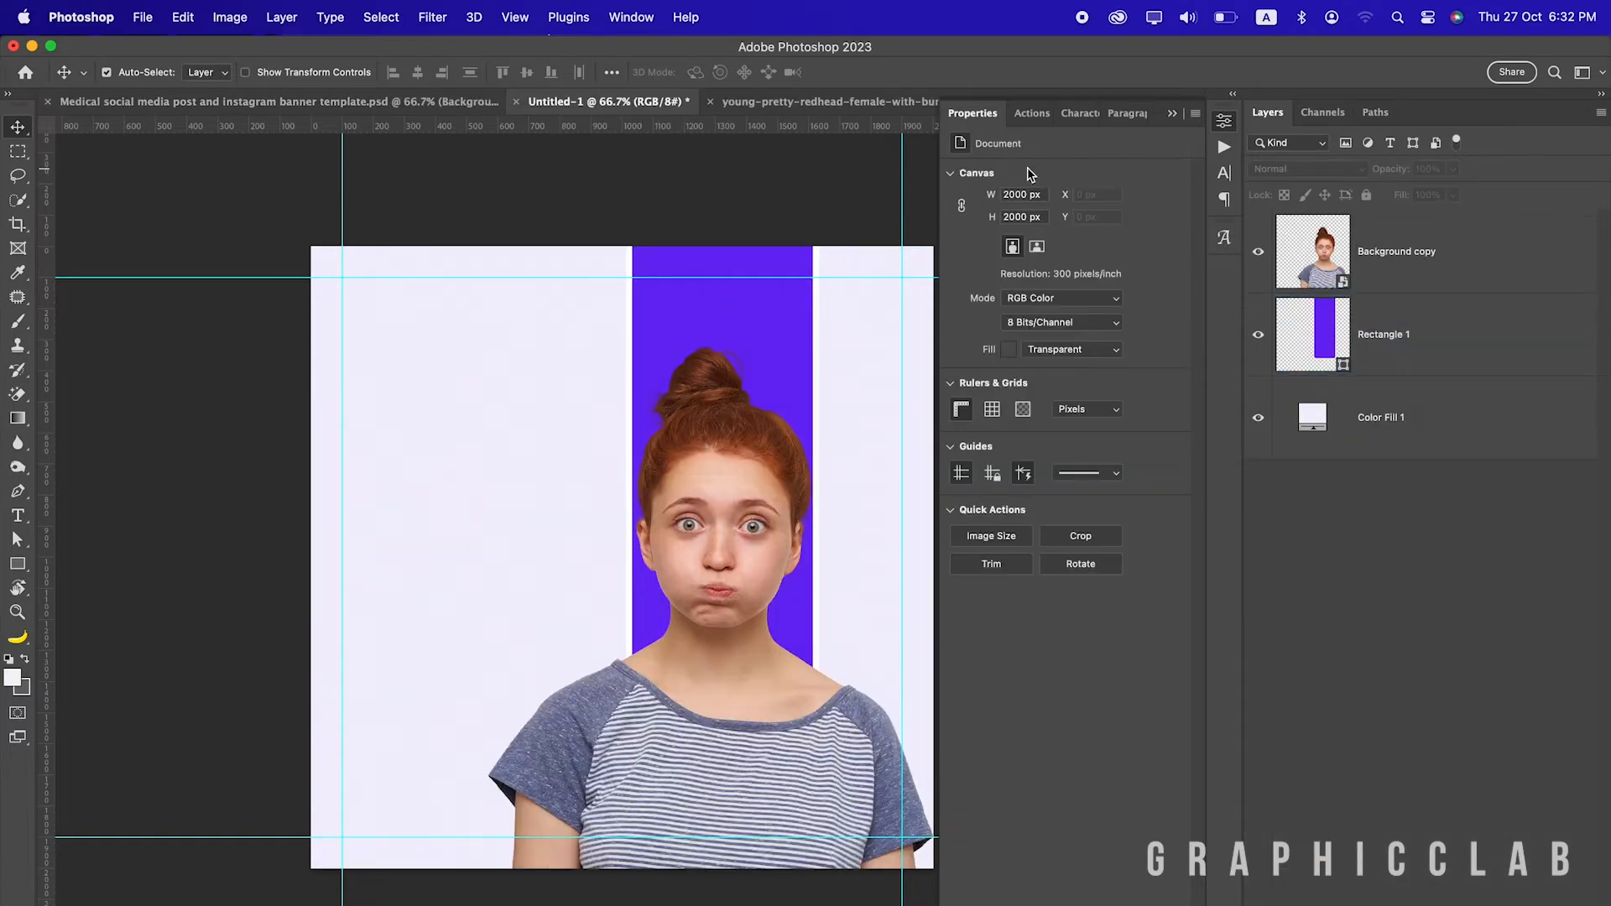
{"action": "left_click", "coordinate": [1173, 112]}
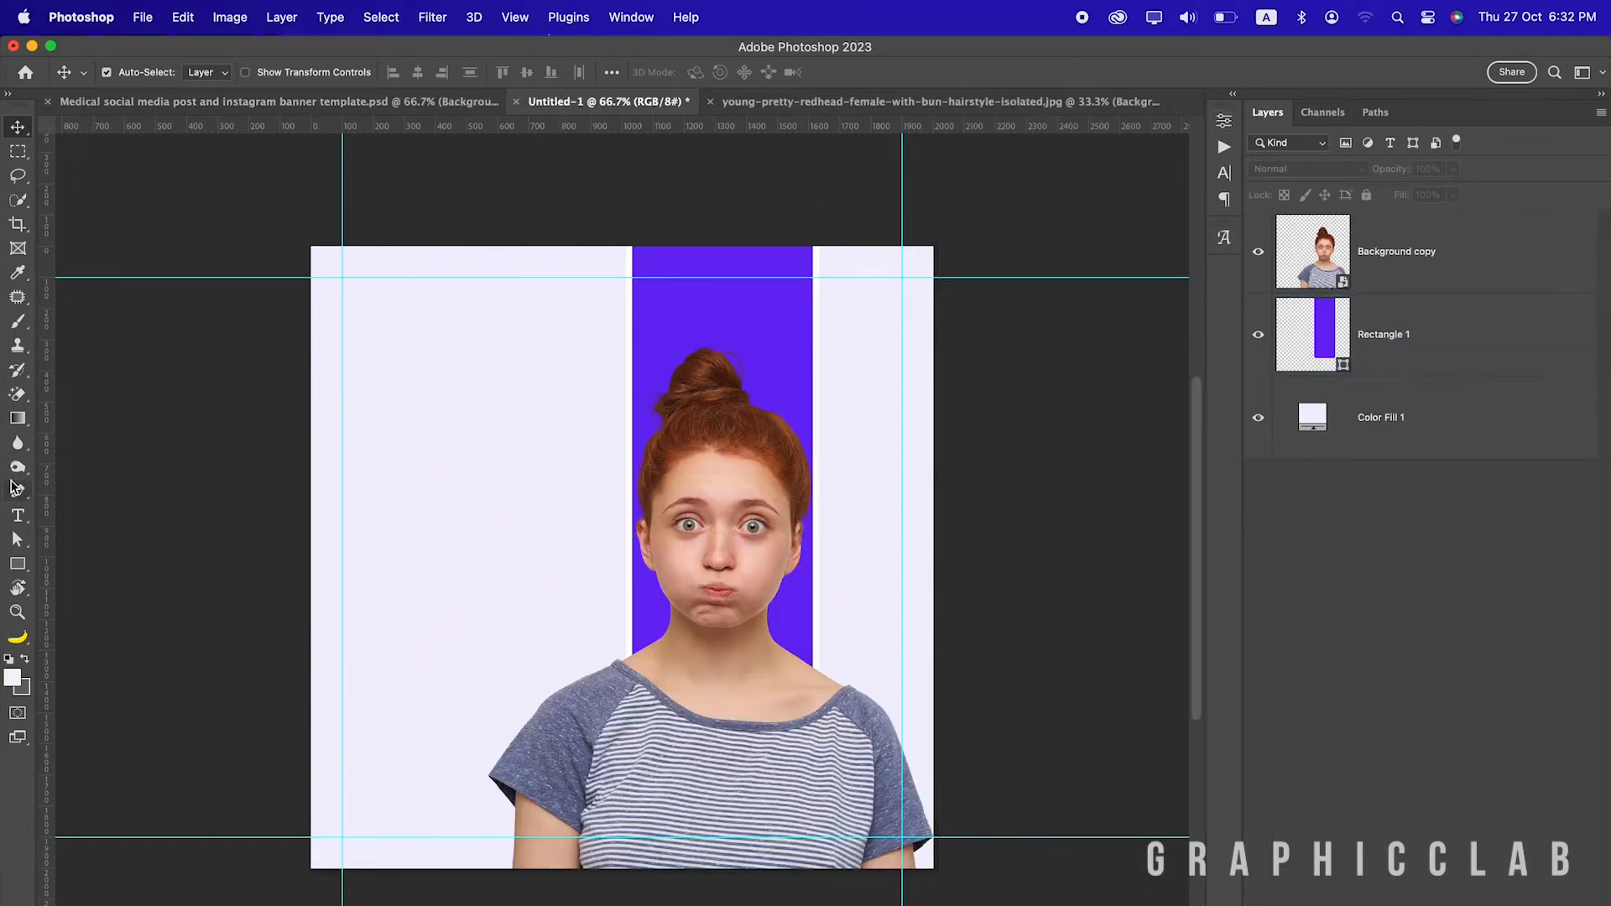
Draw a rectangle about 1079 × 1950 px over the lower-left canvas area, with no stroke and a red fill
{"action": "left_click", "coordinate": [15, 570]}
{"action": "left_click_drag", "start_coordinate": [300, 400], "coordinate": [635, 905]}
{"action": "left_click", "coordinate": [1007, 332]}
{"action": "left_click", "coordinate": [1007, 332]}
{"action": "left_click", "coordinate": [1008, 332]}
{"action": "left_click", "coordinate": [972, 366]}
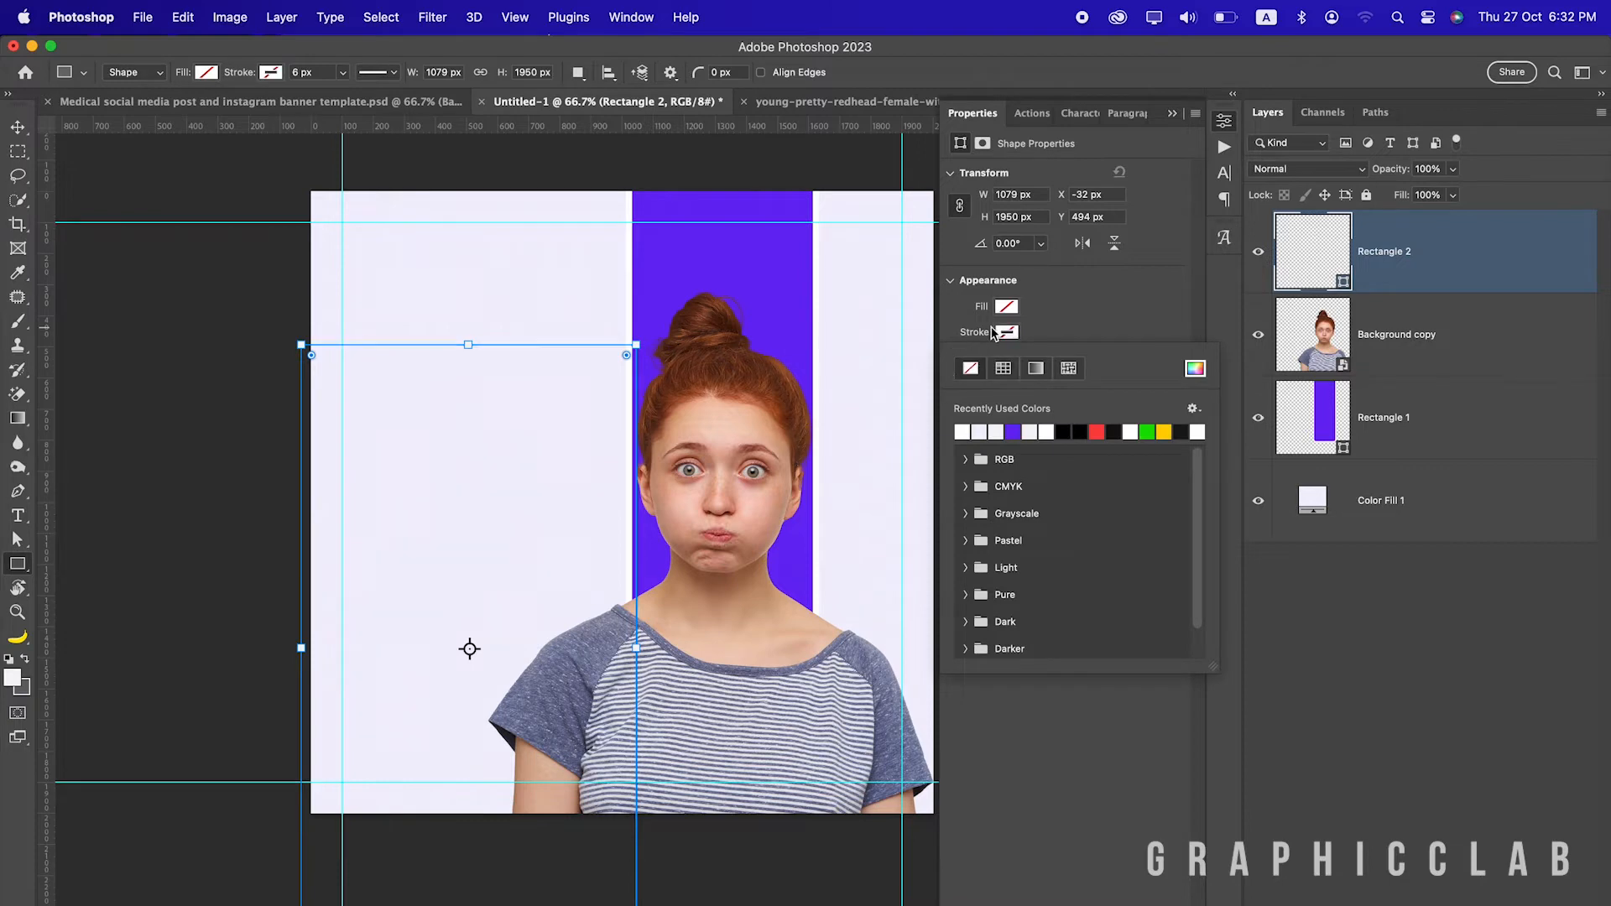
{"action": "left_click", "coordinate": [1003, 308]}
{"action": "left_click", "coordinate": [1097, 405]}
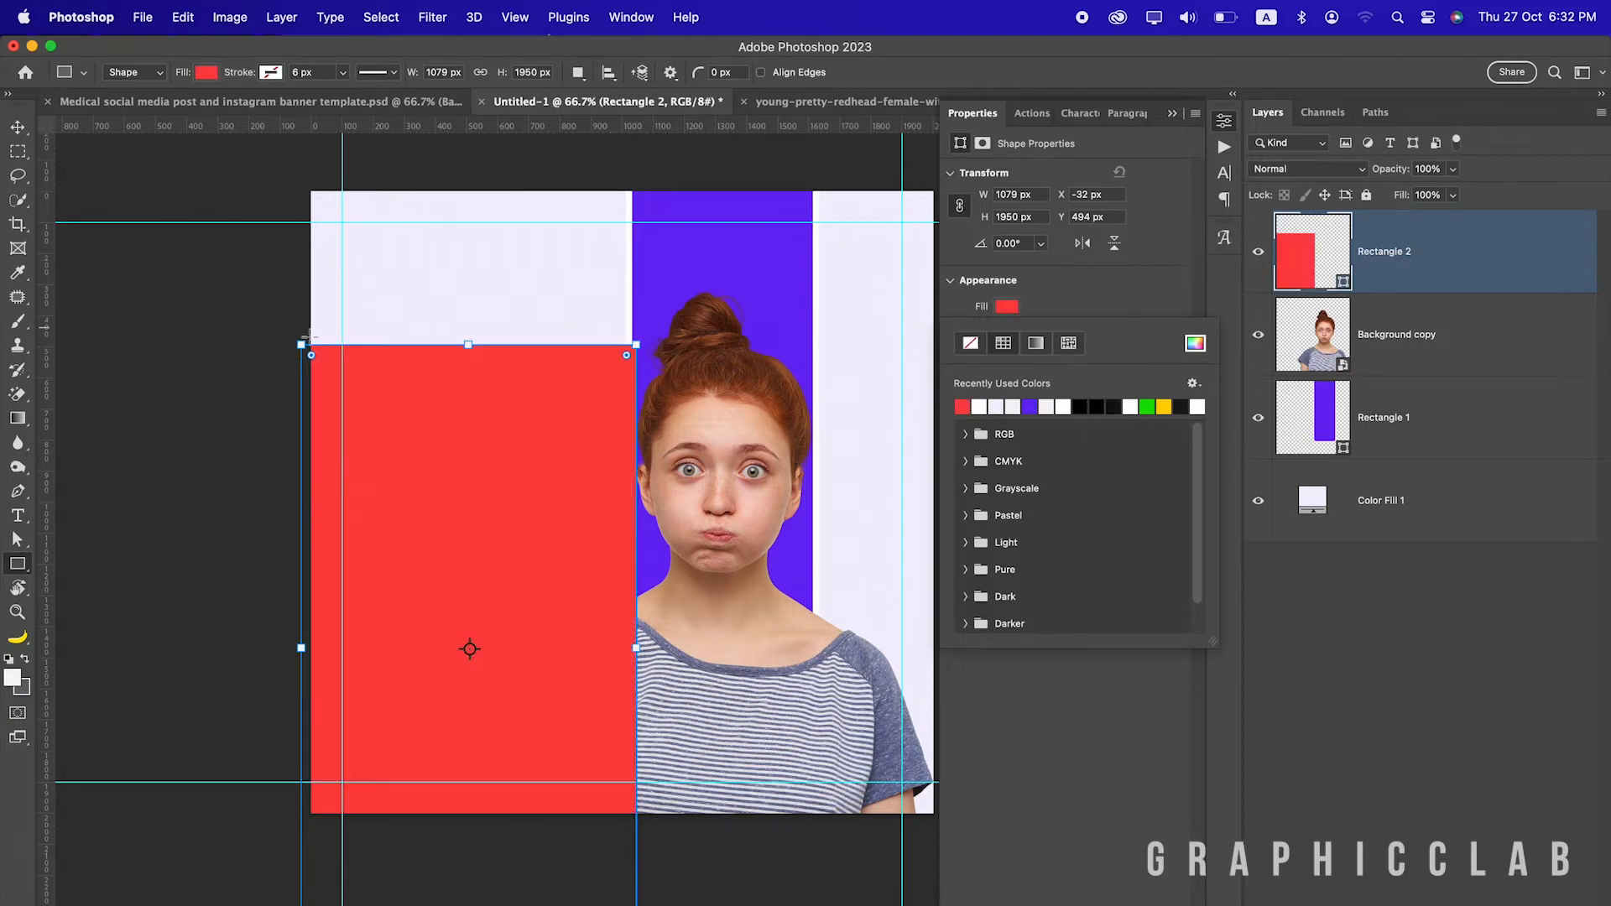
Round the red rectangle's corners and move its layer below the purple rectangle's layer
{"action": "left_click", "coordinate": [18, 126]}
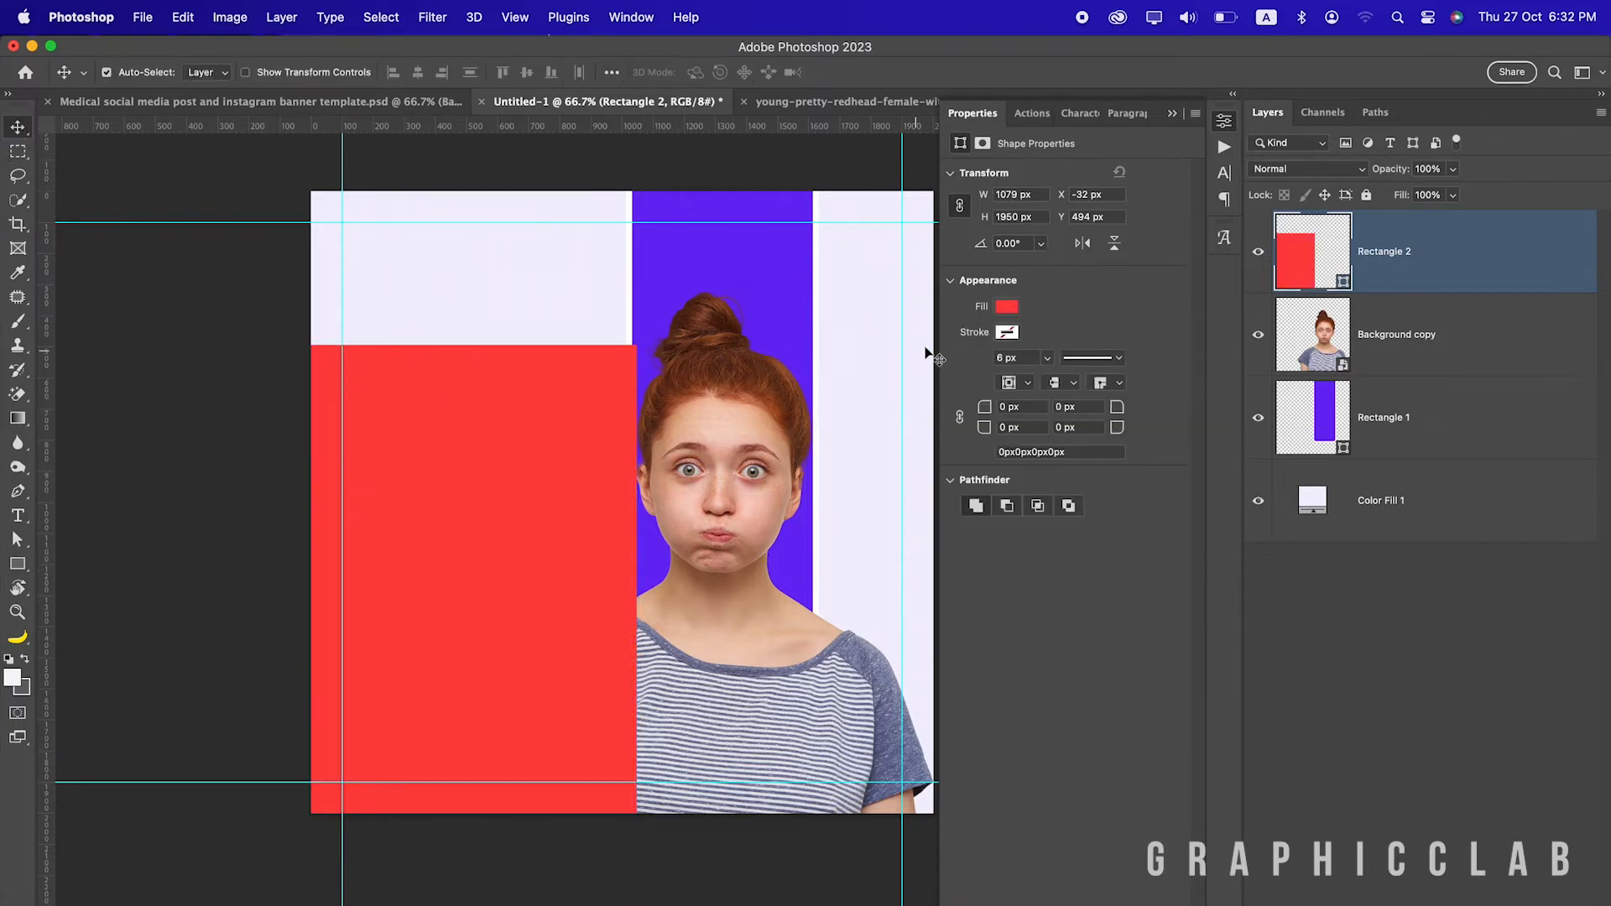
{"action": "left_click_drag", "start_coordinate": [993, 416], "coordinate": [1061, 414]}
{"action": "left_click", "coordinate": [1172, 114]}
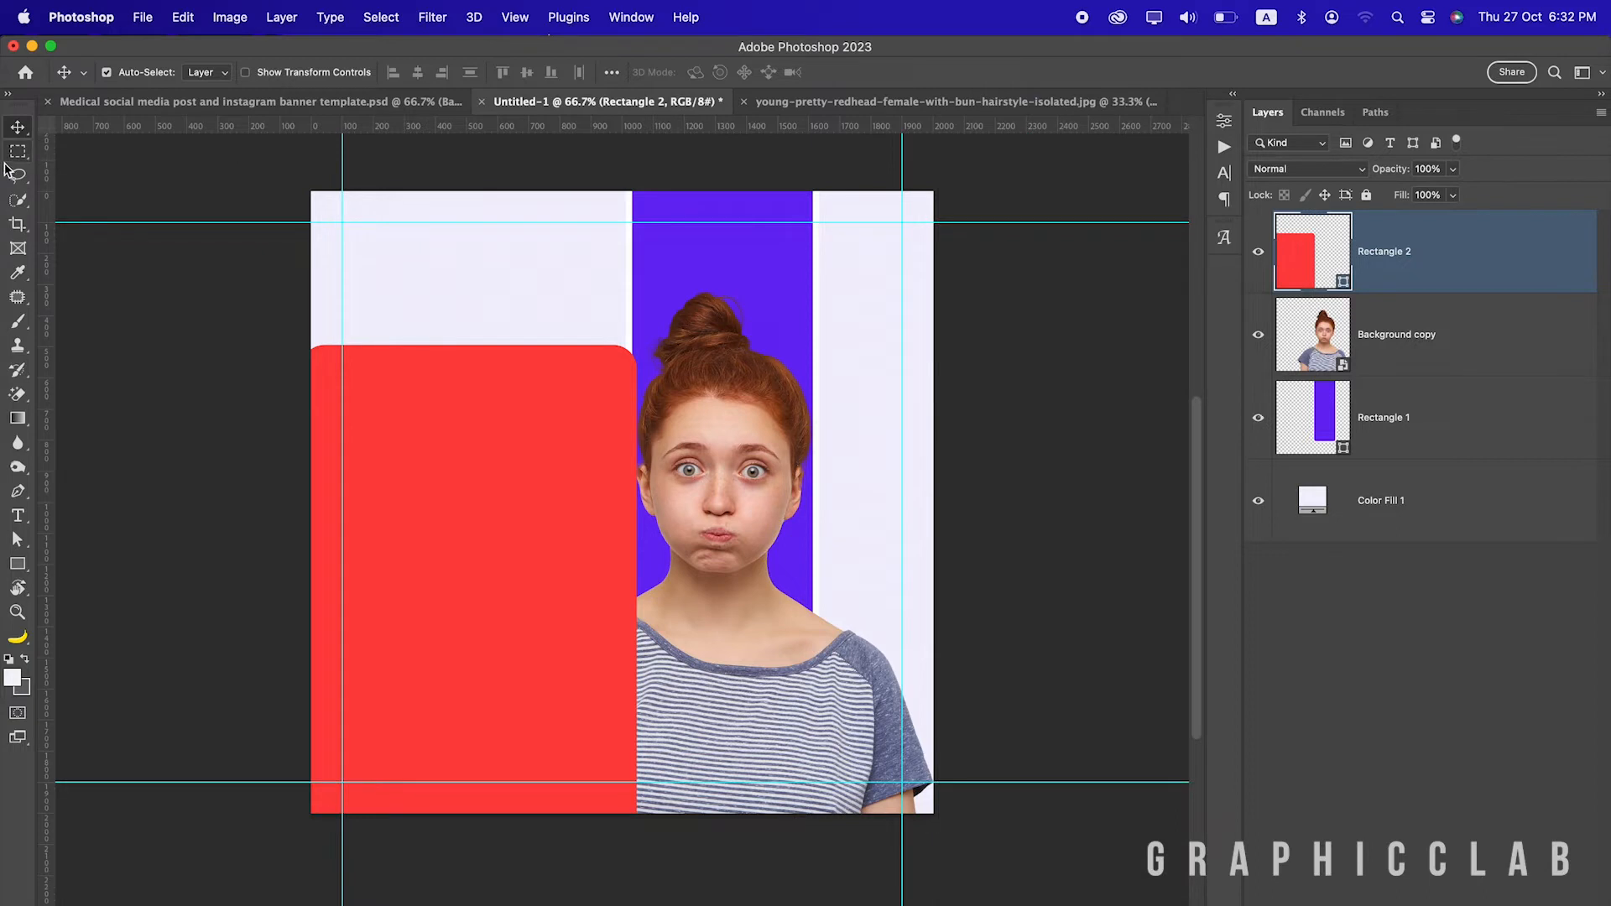
{"action": "left_click_drag", "start_coordinate": [1353, 252], "coordinate": [1444, 455]}
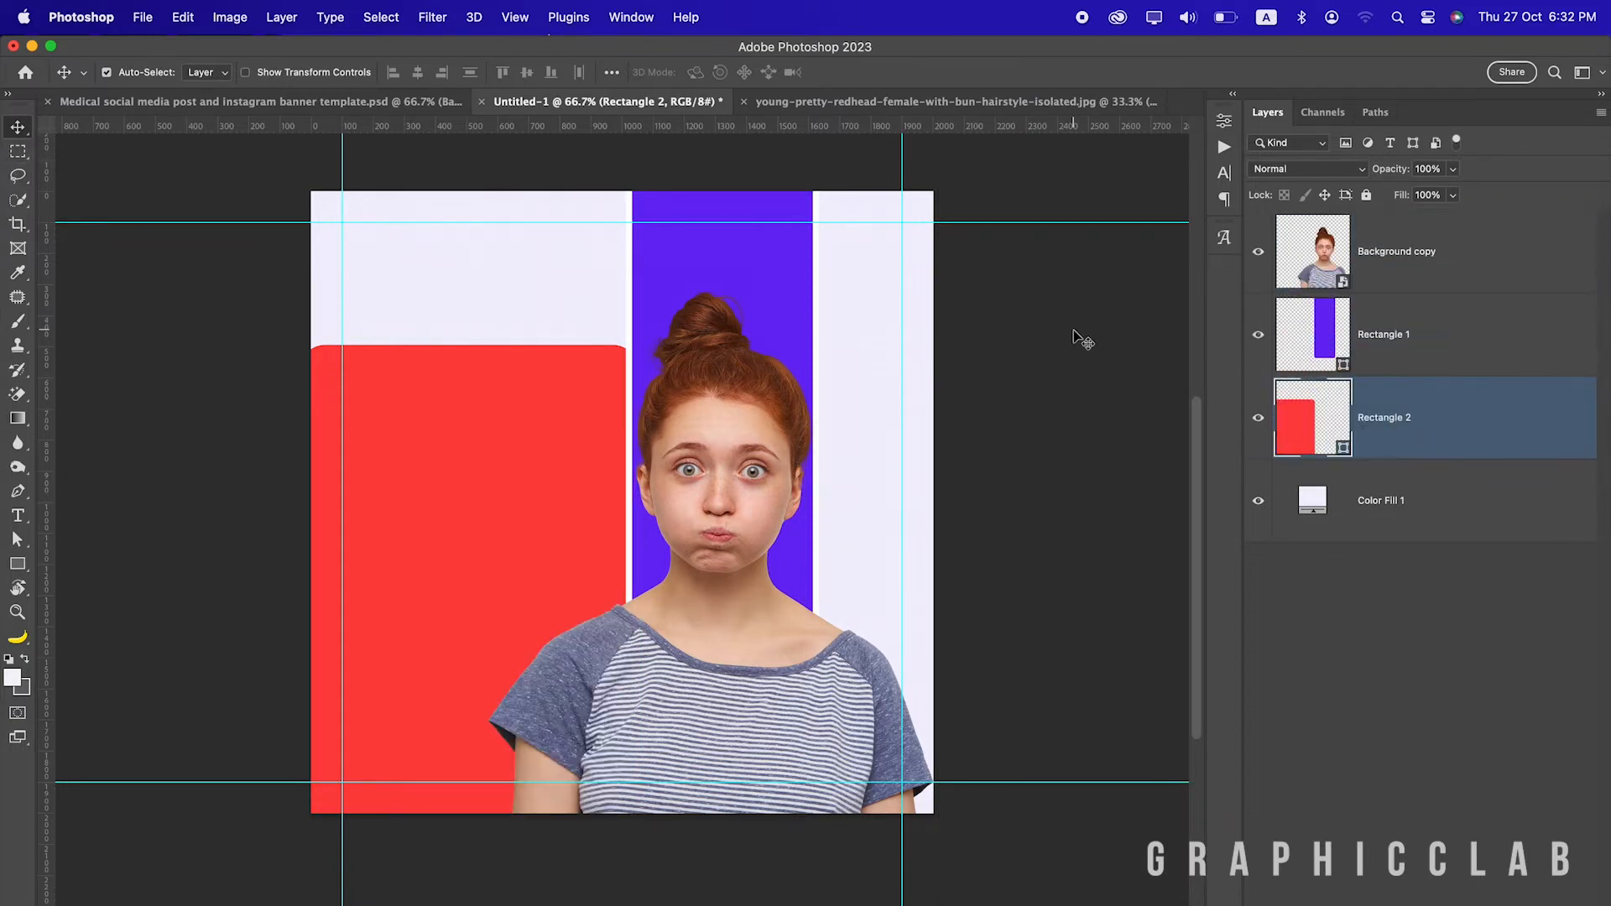
Rotate the red rectangle about 52.8°, scale it to about 107%, and place it behind the woman at the canvas's lower right
{"action": "key", "text": "super+t"}
{"action": "left_click_drag", "start_coordinate": [522, 320], "coordinate": [899, 413]}
{"action": "left_click_drag", "start_coordinate": [487, 453], "coordinate": [758, 661]}
{"action": "left_click_drag", "start_coordinate": [752, 661], "coordinate": [737, 667]}
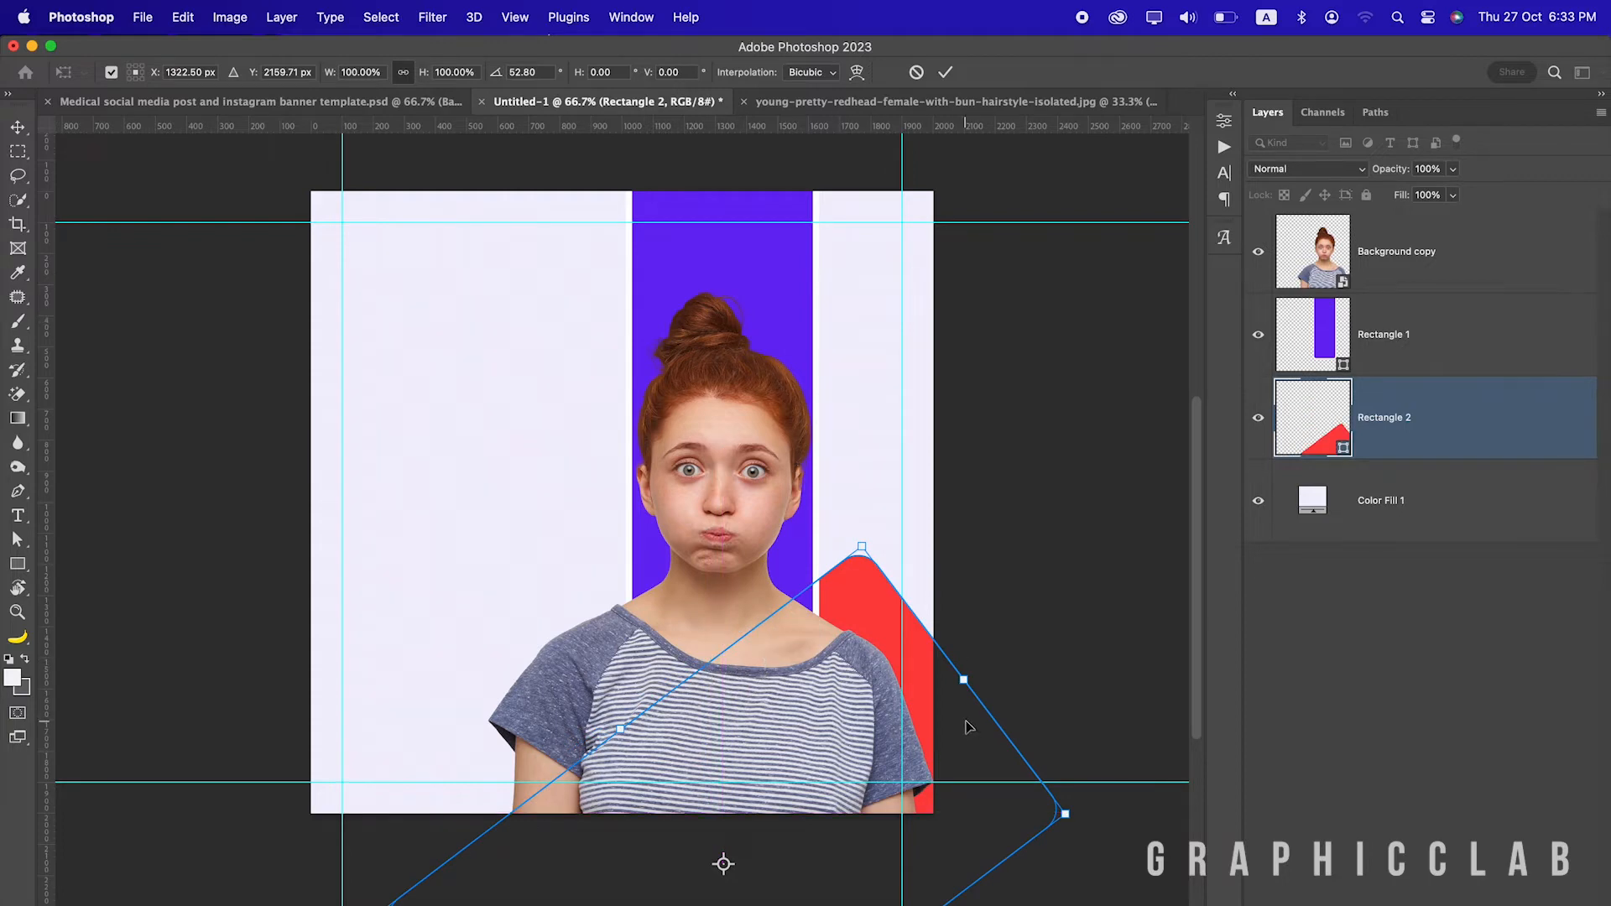
{"action": "left_click_drag", "start_coordinate": [964, 678], "coordinate": [996, 658]}
{"action": "mouse_move", "coordinate": [884, 627]}
{"action": "left_mouse_down"}
{"action": "mouse_move", "coordinate": [868, 606]}
{"action": "mouse_move", "coordinate": [857, 633]}
{"action": "left_mouse_up"}
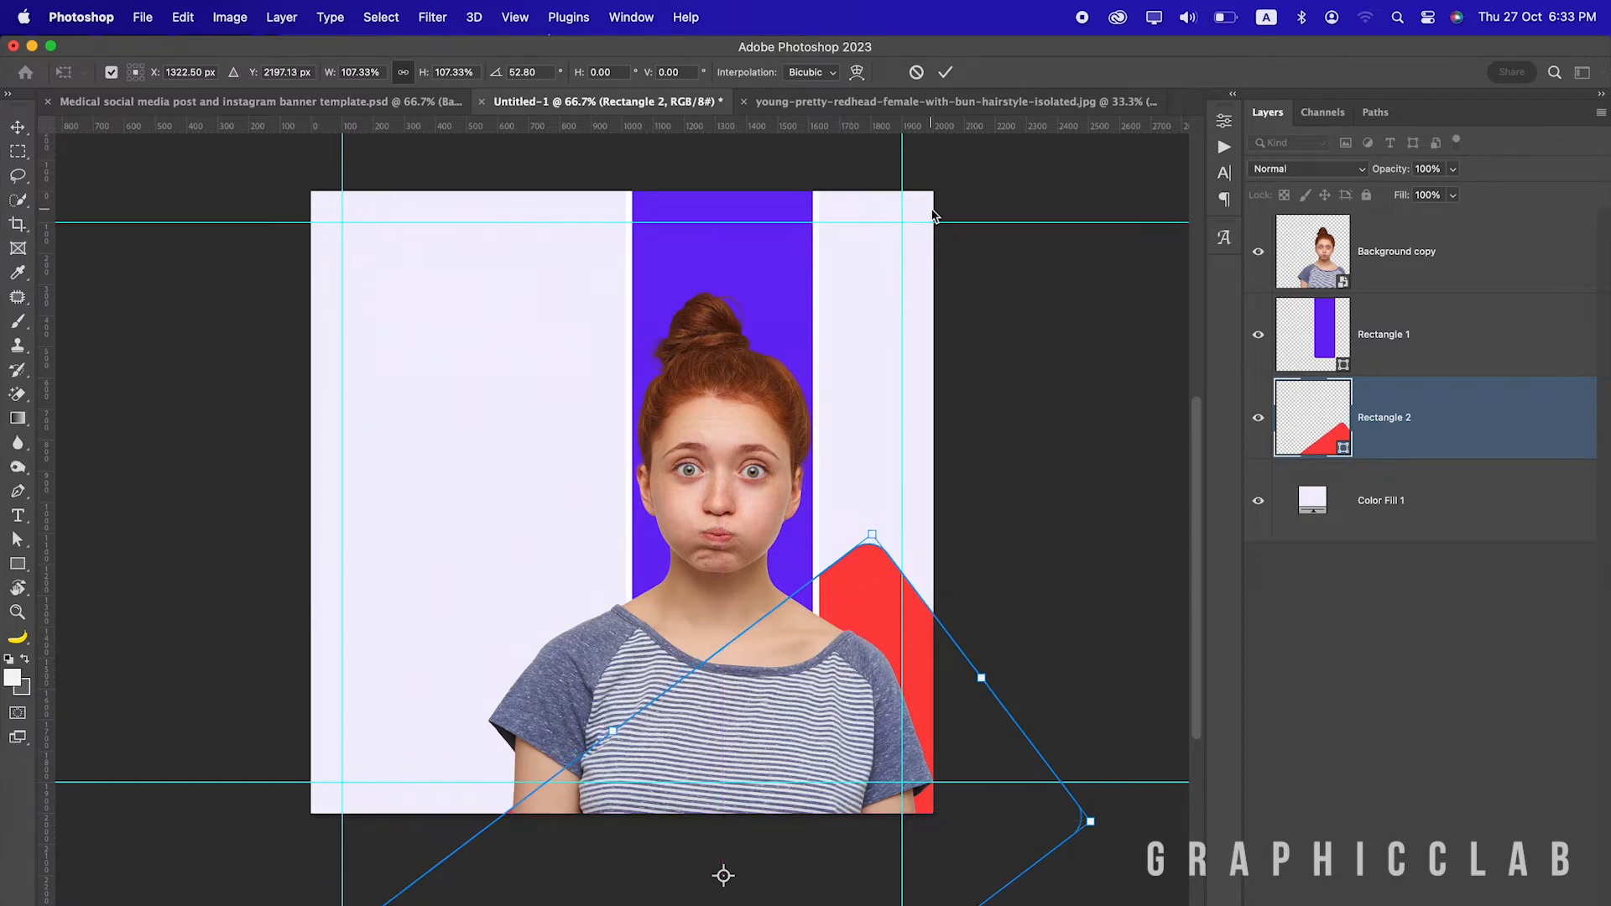
{"action": "left_click", "coordinate": [945, 73]}
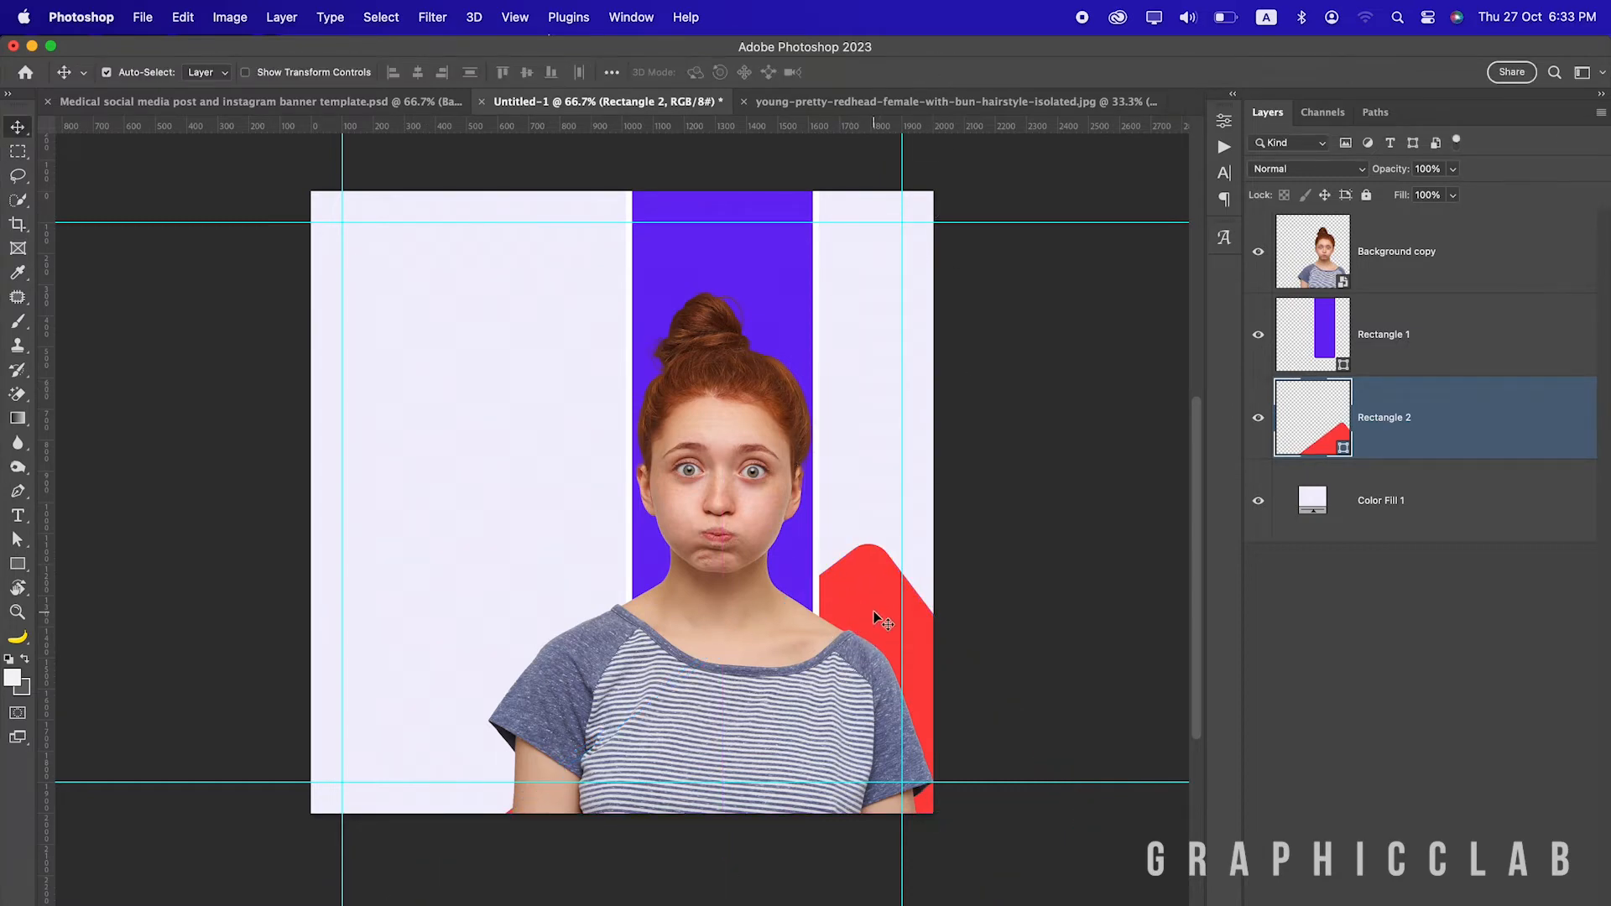
{"action": "left_click_drag", "start_coordinate": [872, 598], "coordinate": [885, 606]}
{"action": "left_click", "coordinate": [984, 551]}
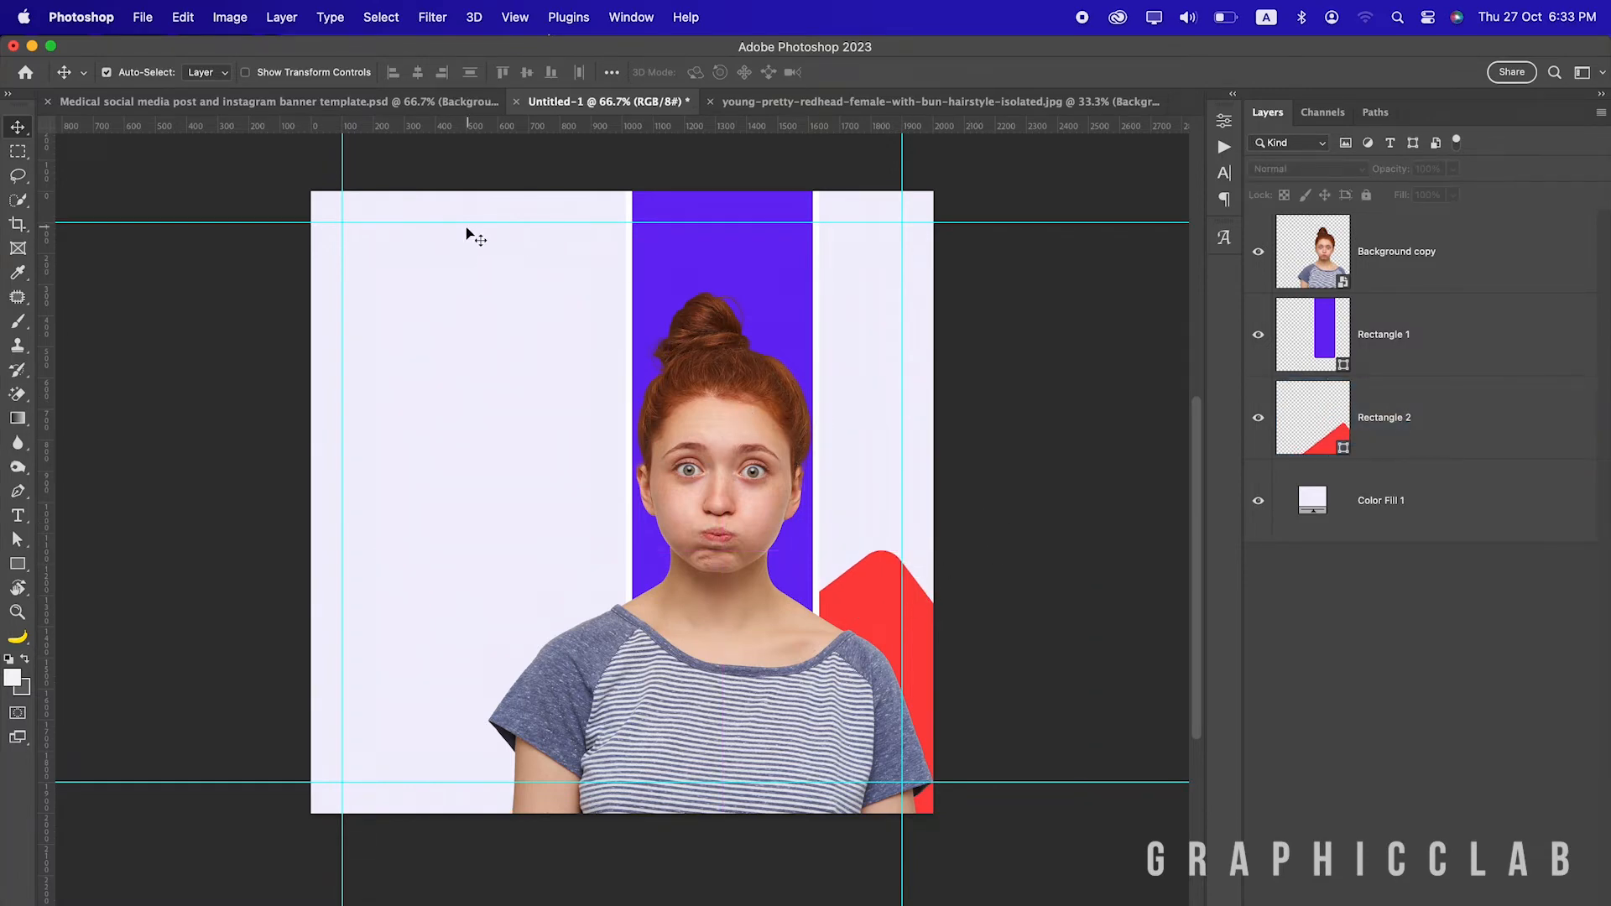
Examine the font, style and size of the "Take Care Of Your" heading in the medical banner template
{"action": "left_click", "coordinate": [151, 110]}
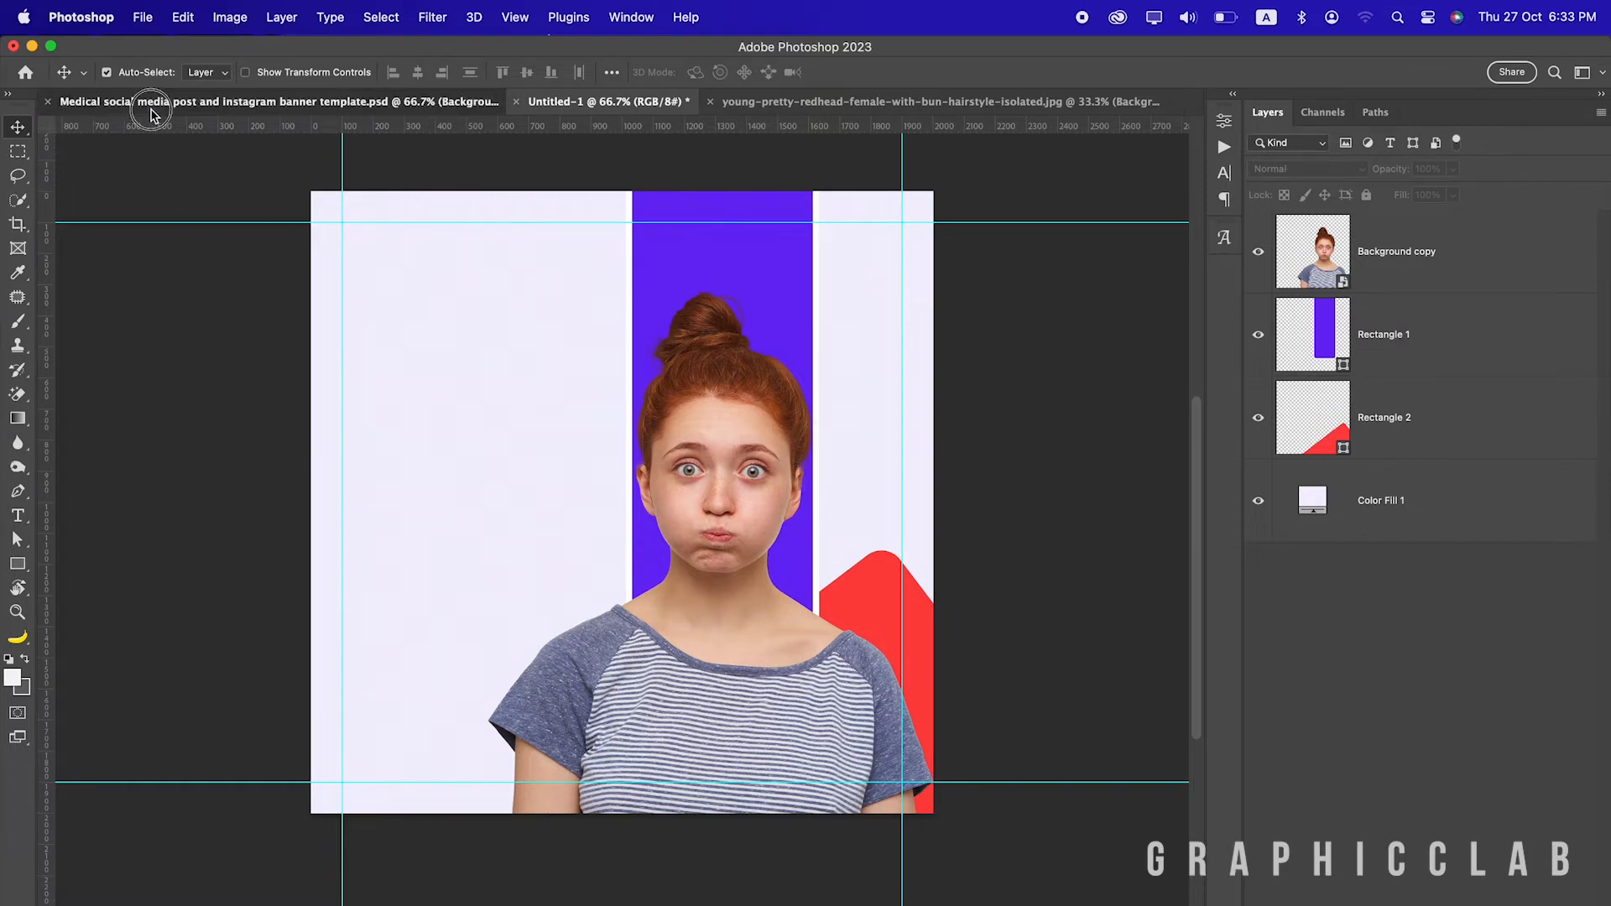
{"action": "left_click", "coordinate": [416, 369]}
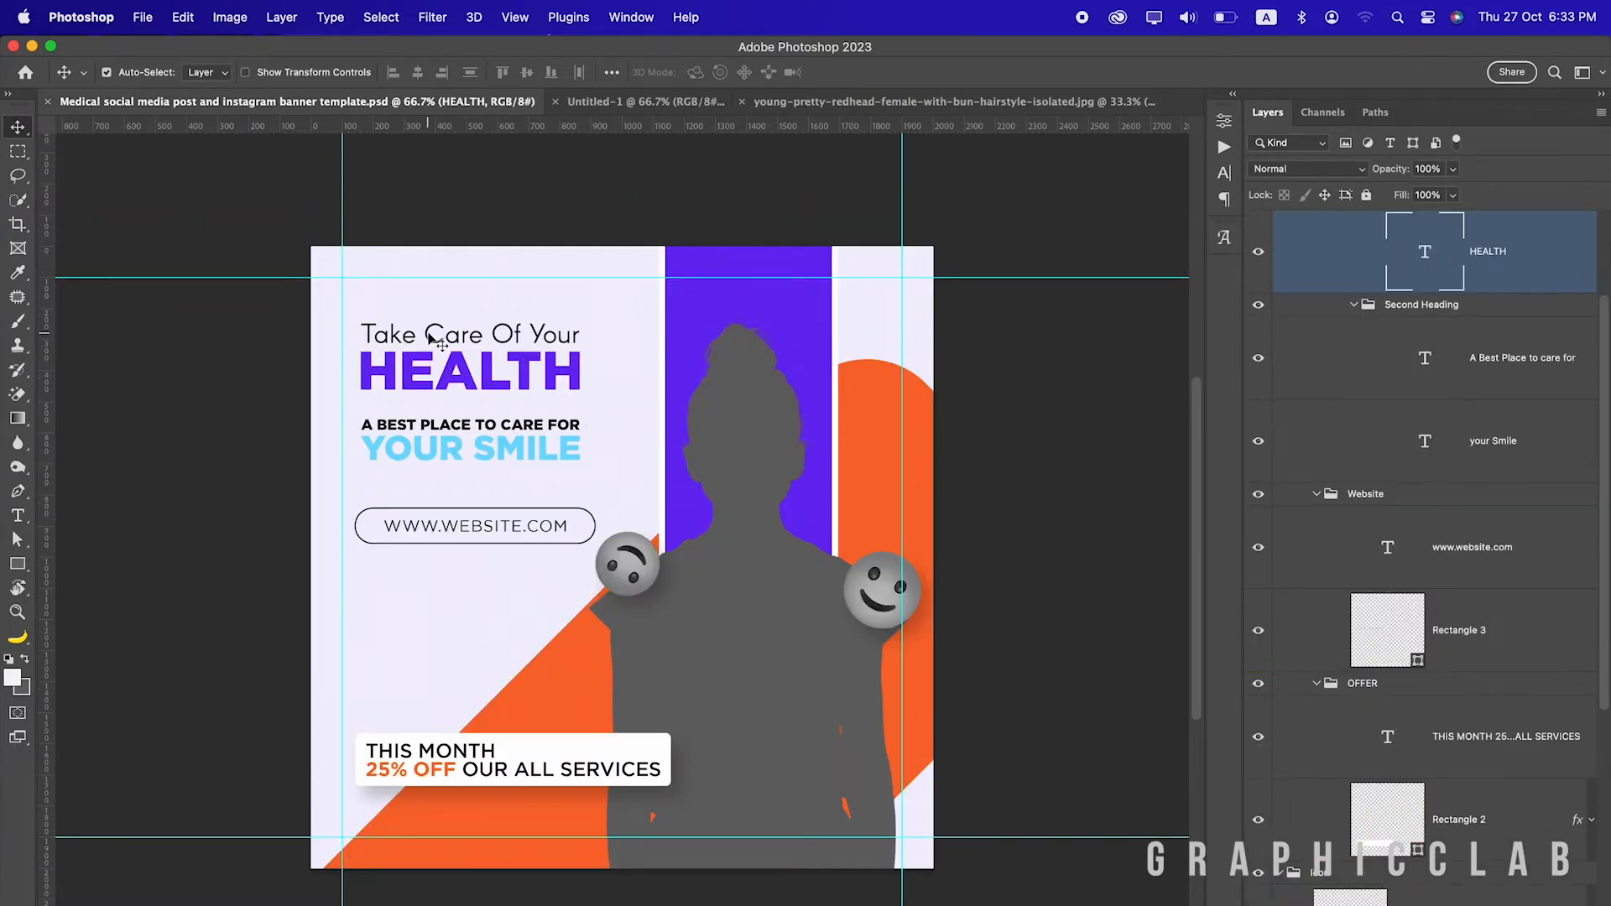
{"action": "left_click", "coordinate": [430, 338]}
{"action": "left_click", "coordinate": [1224, 121]}
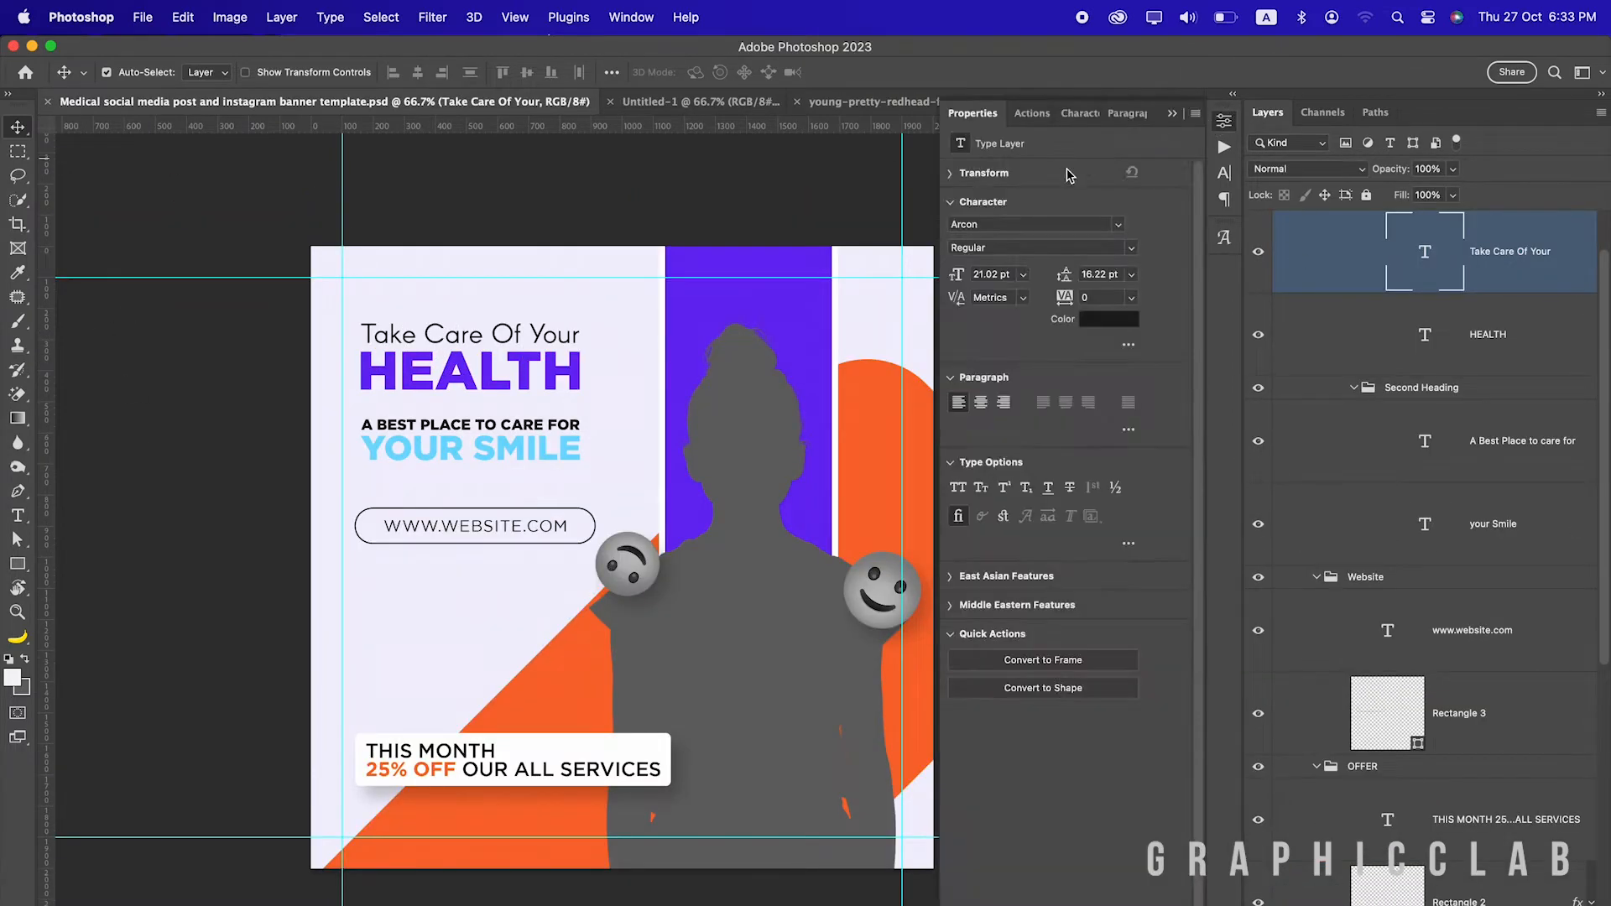
{"action": "left_click", "coordinate": [998, 224]}
{"action": "left_click", "coordinate": [998, 247]}
{"action": "left_click", "coordinate": [994, 276]}
{"action": "scroll", "coordinate": [1451, 323], "scroll_direction": "up", "scroll_amount": 2}
Collapse the template's First Heading and Second Heading groups and check which text each contains by toggling its visibility
{"action": "left_click", "coordinate": [1353, 269]}
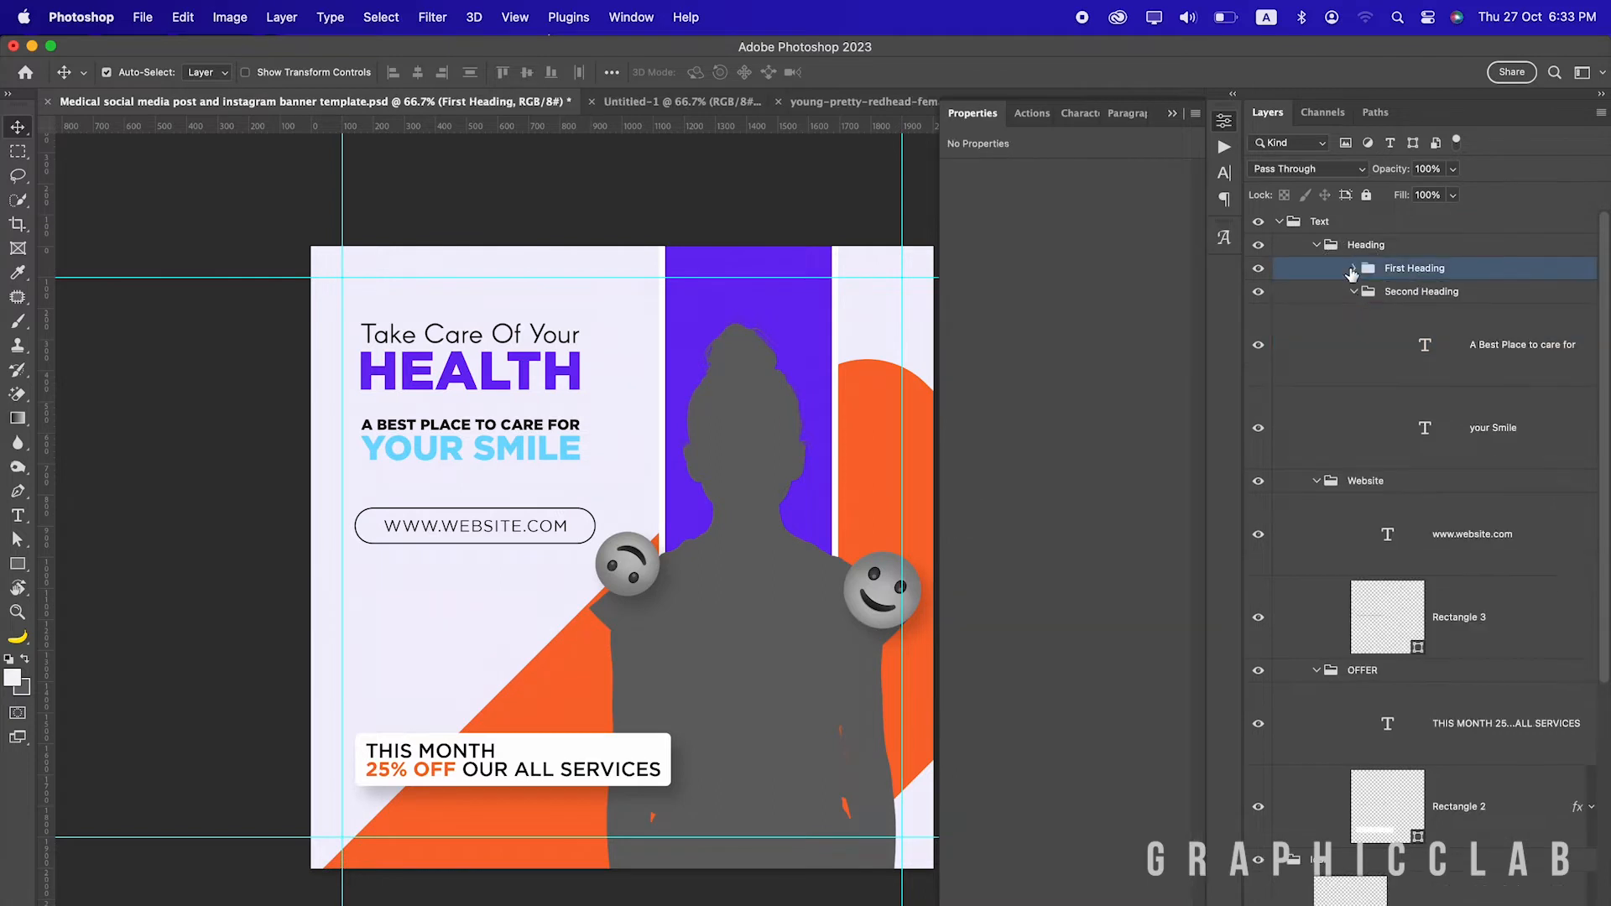
{"action": "left_click", "coordinate": [1259, 268]}
{"action": "left_click", "coordinate": [1259, 268]}
{"action": "left_click", "coordinate": [1354, 292]}
{"action": "left_click", "coordinate": [1259, 291]}
{"action": "left_click", "coordinate": [1259, 292]}
Copy the template's First Heading and Second Heading groups and paste them in place in the Untitled-1 document
{"action": "left_click", "coordinate": [1385, 293]}
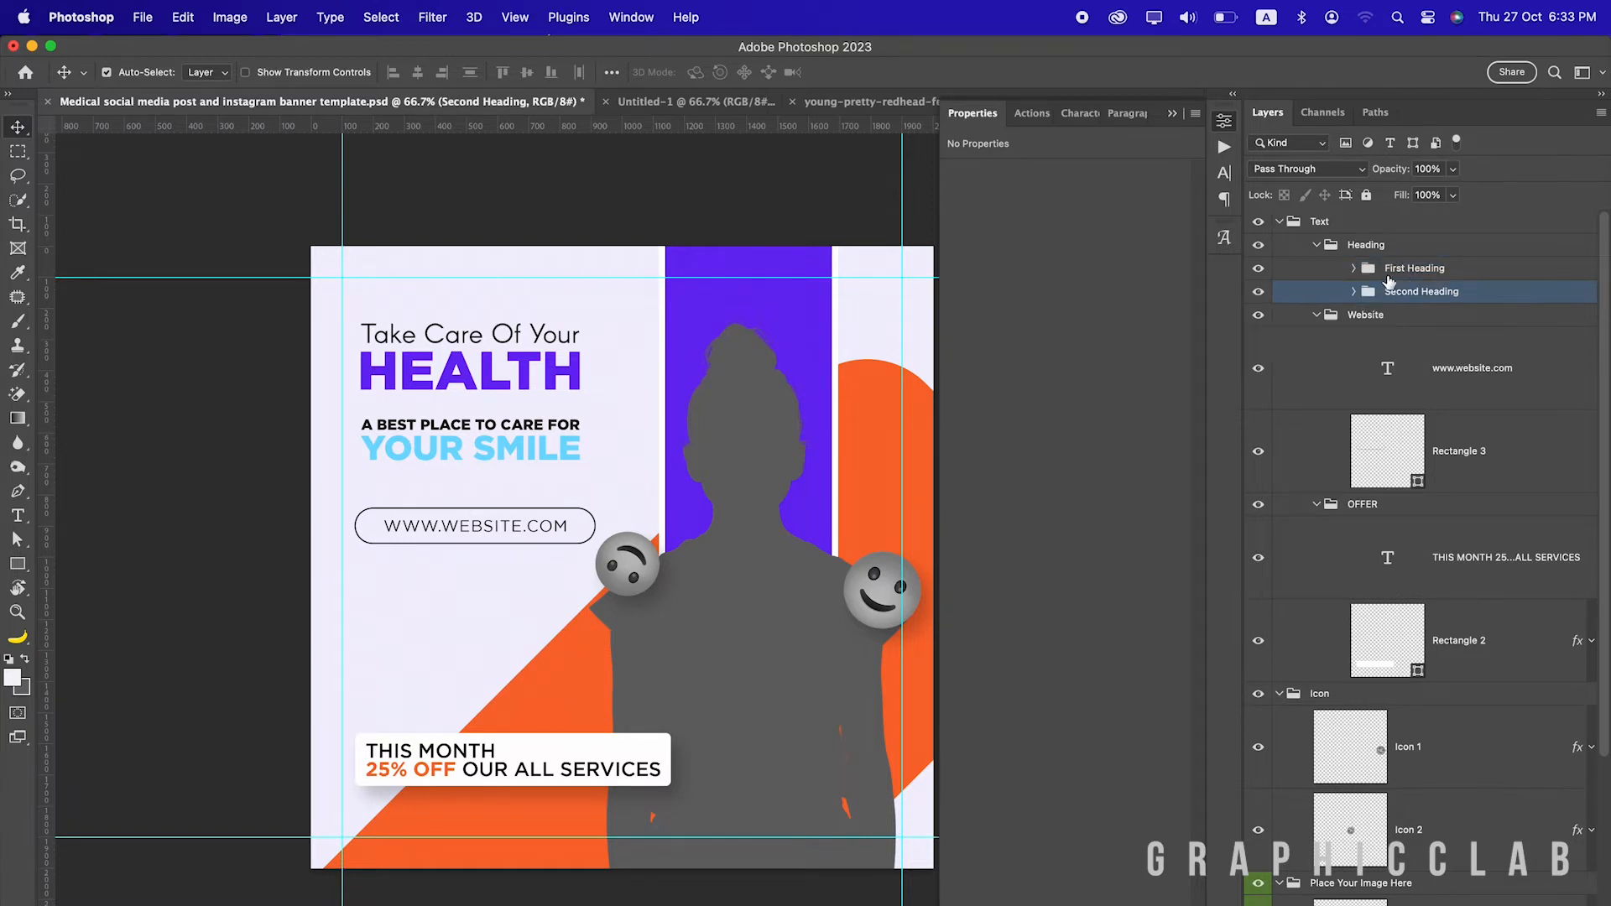
{"action": "left_click", "coordinate": [1388, 273], "text": "super"}
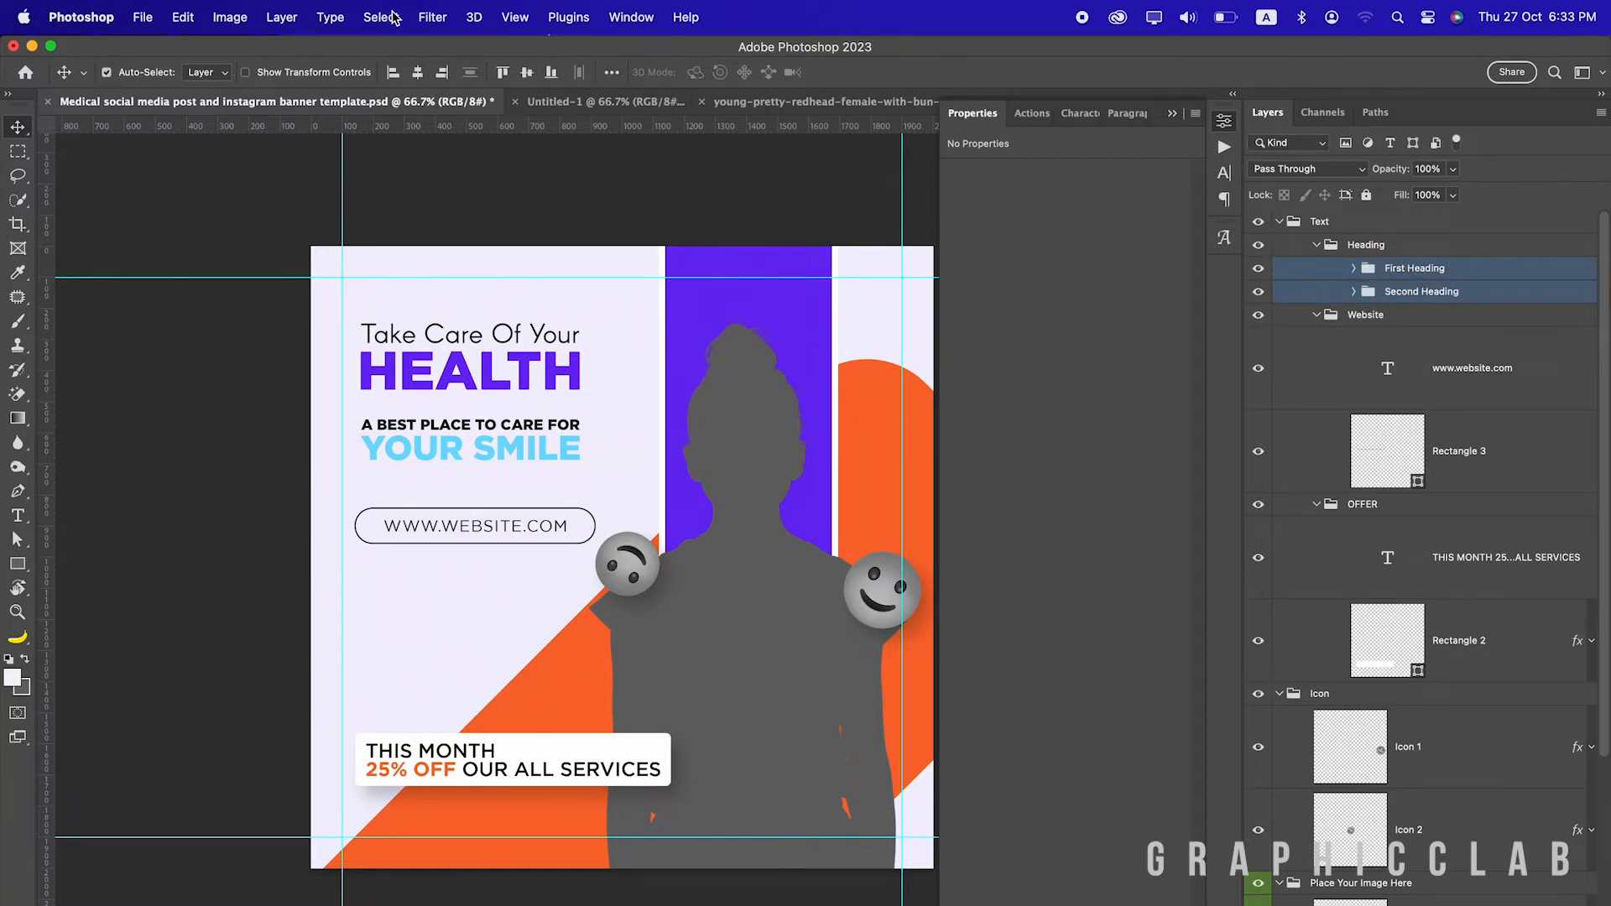
{"action": "left_click", "coordinate": [192, 18]}
{"action": "left_click", "coordinate": [216, 155]}
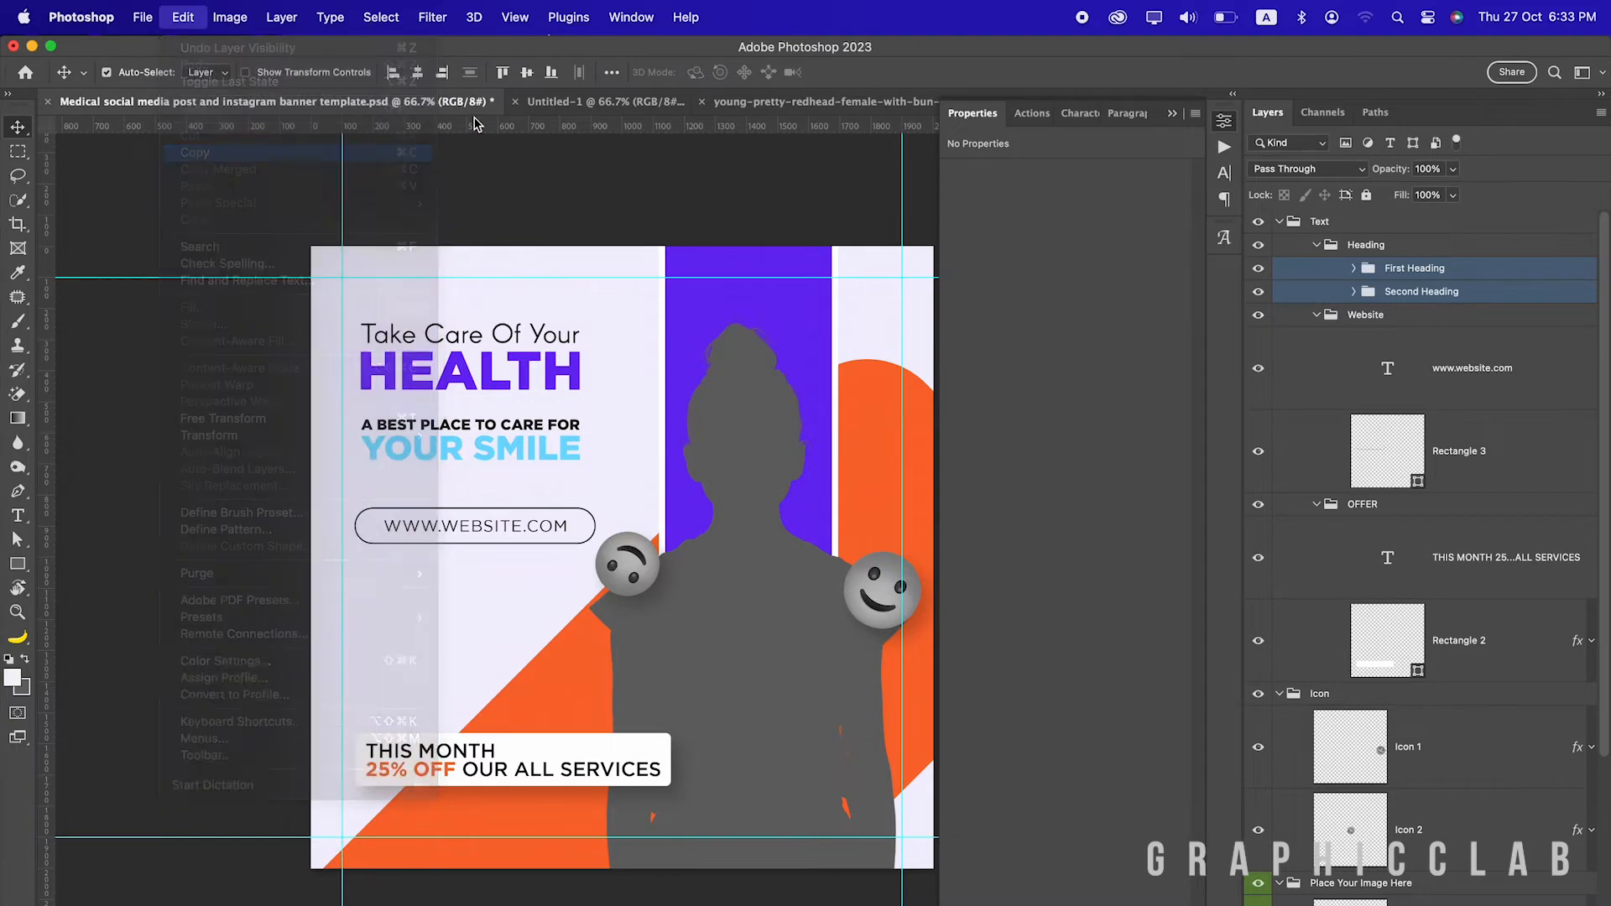
{"action": "left_click", "coordinate": [552, 102]}
{"action": "left_click", "coordinate": [181, 18]}
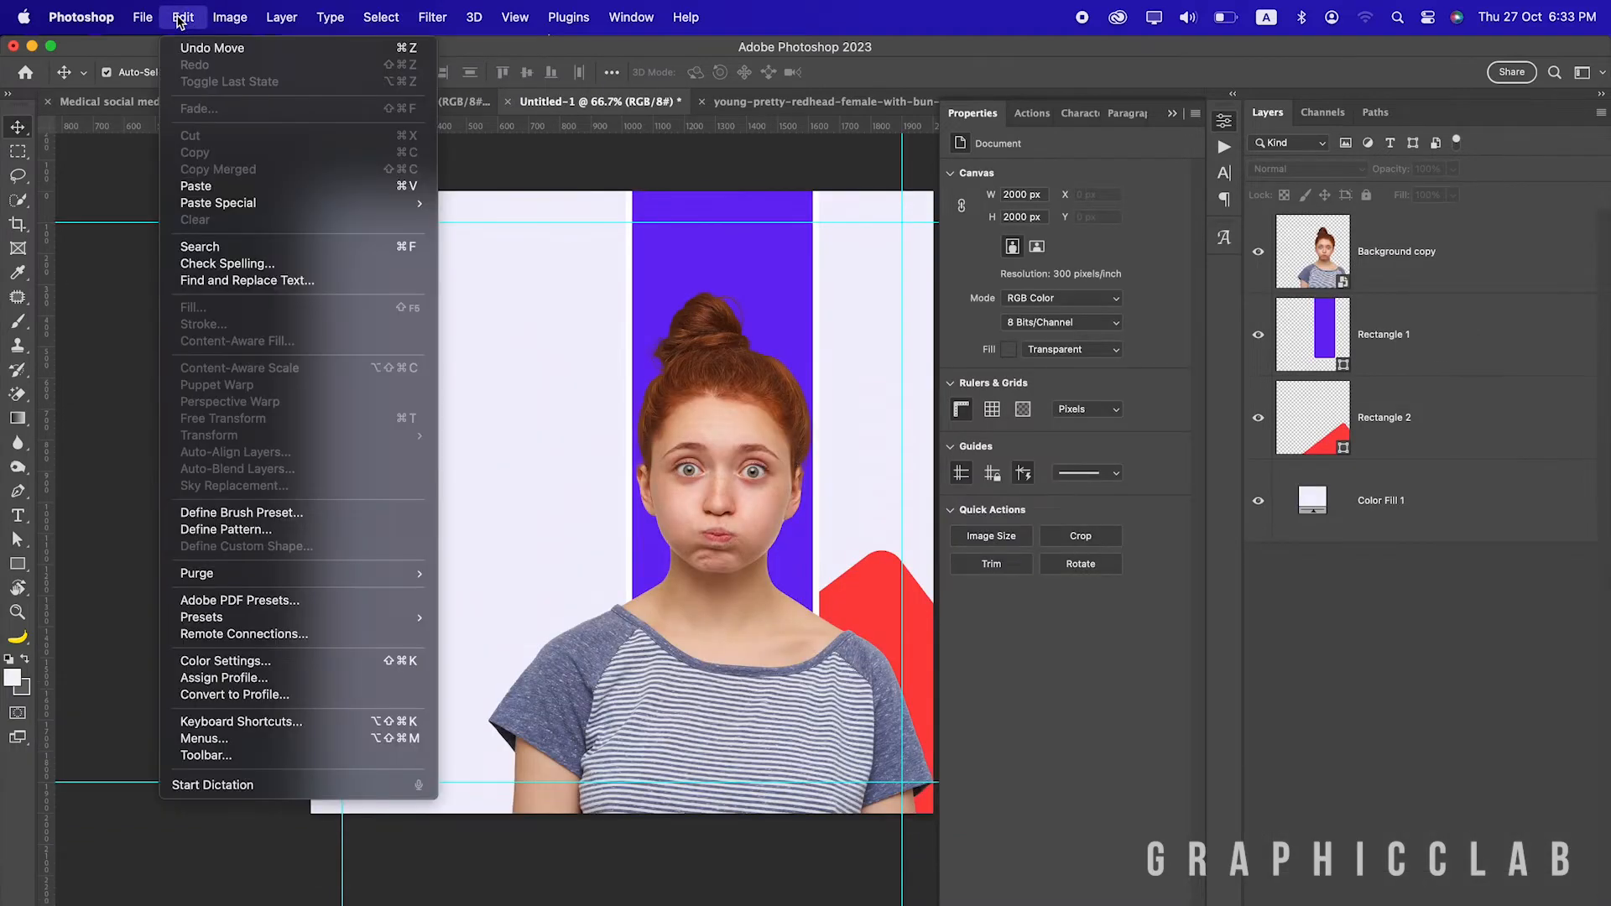
{"action": "mouse_move", "coordinate": [233, 203]}
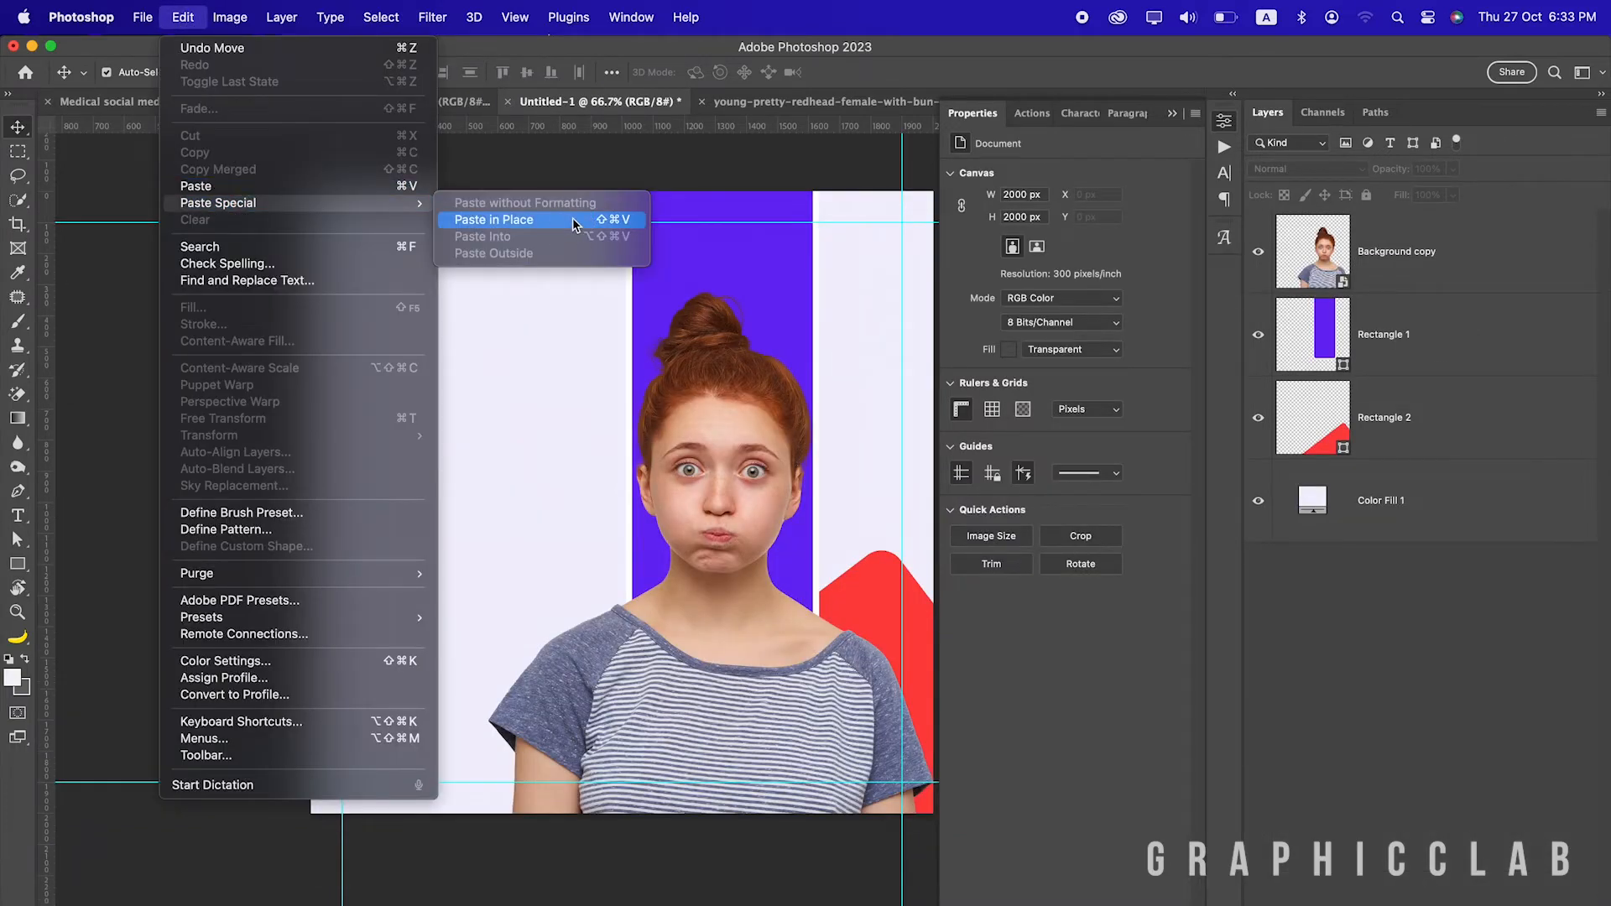
{"action": "left_click", "coordinate": [572, 220]}
Return to the medical template and copy the text "THIS MONTH 25% OFF OUR ALL SERVICES" from its OFFER group
{"action": "left_click", "coordinate": [265, 102]}
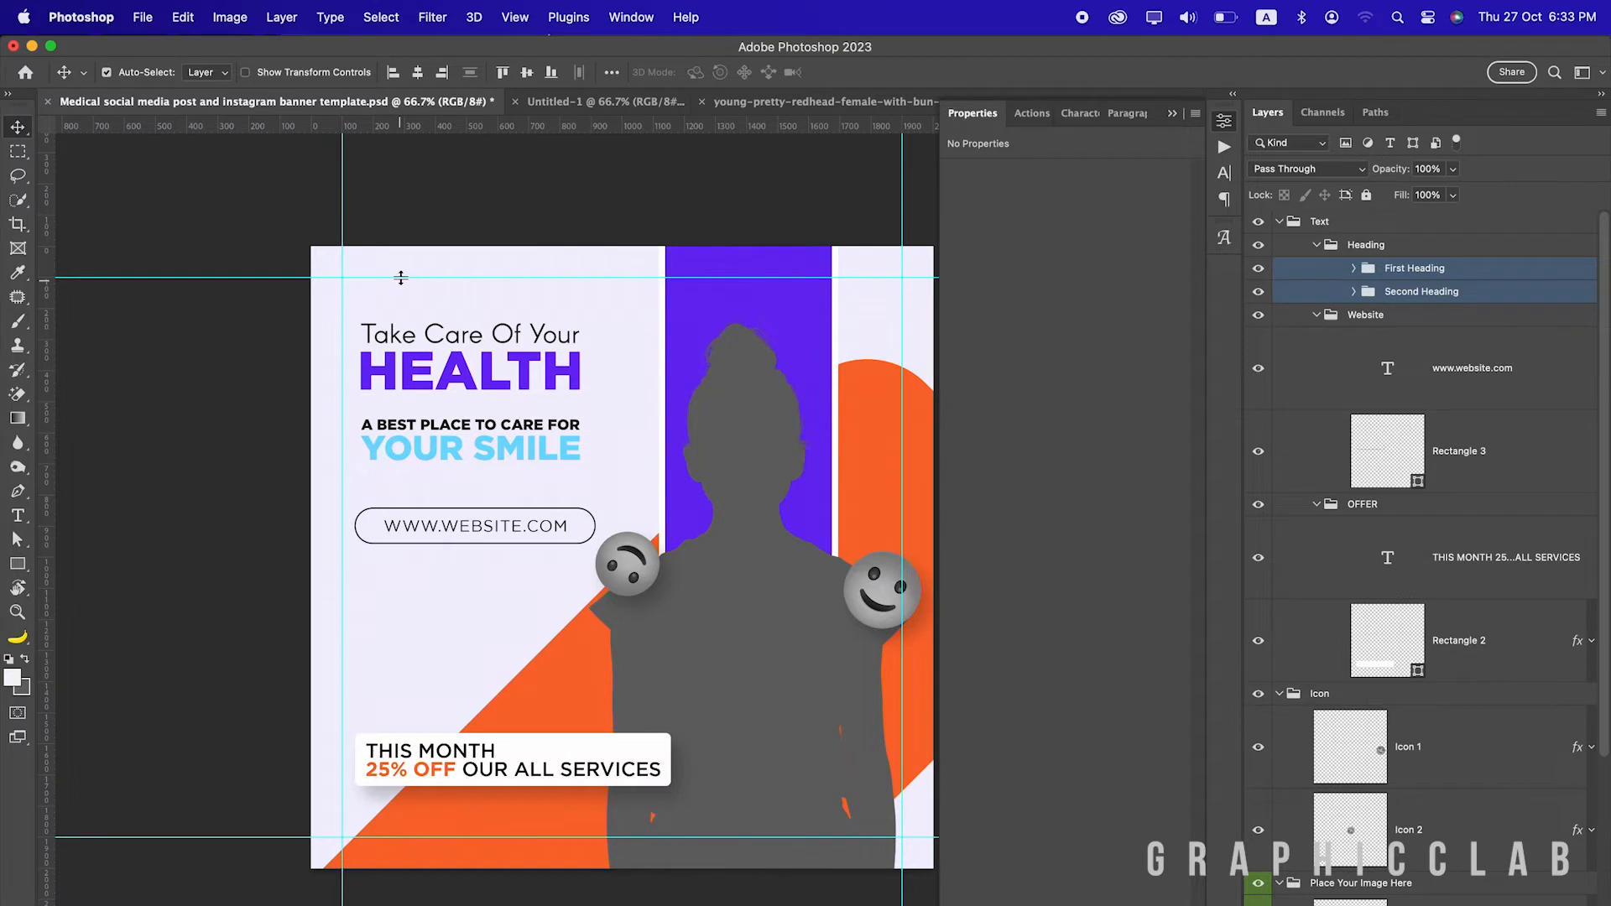
{"action": "left_click", "coordinate": [1173, 113]}
{"action": "left_click", "coordinate": [1323, 248]}
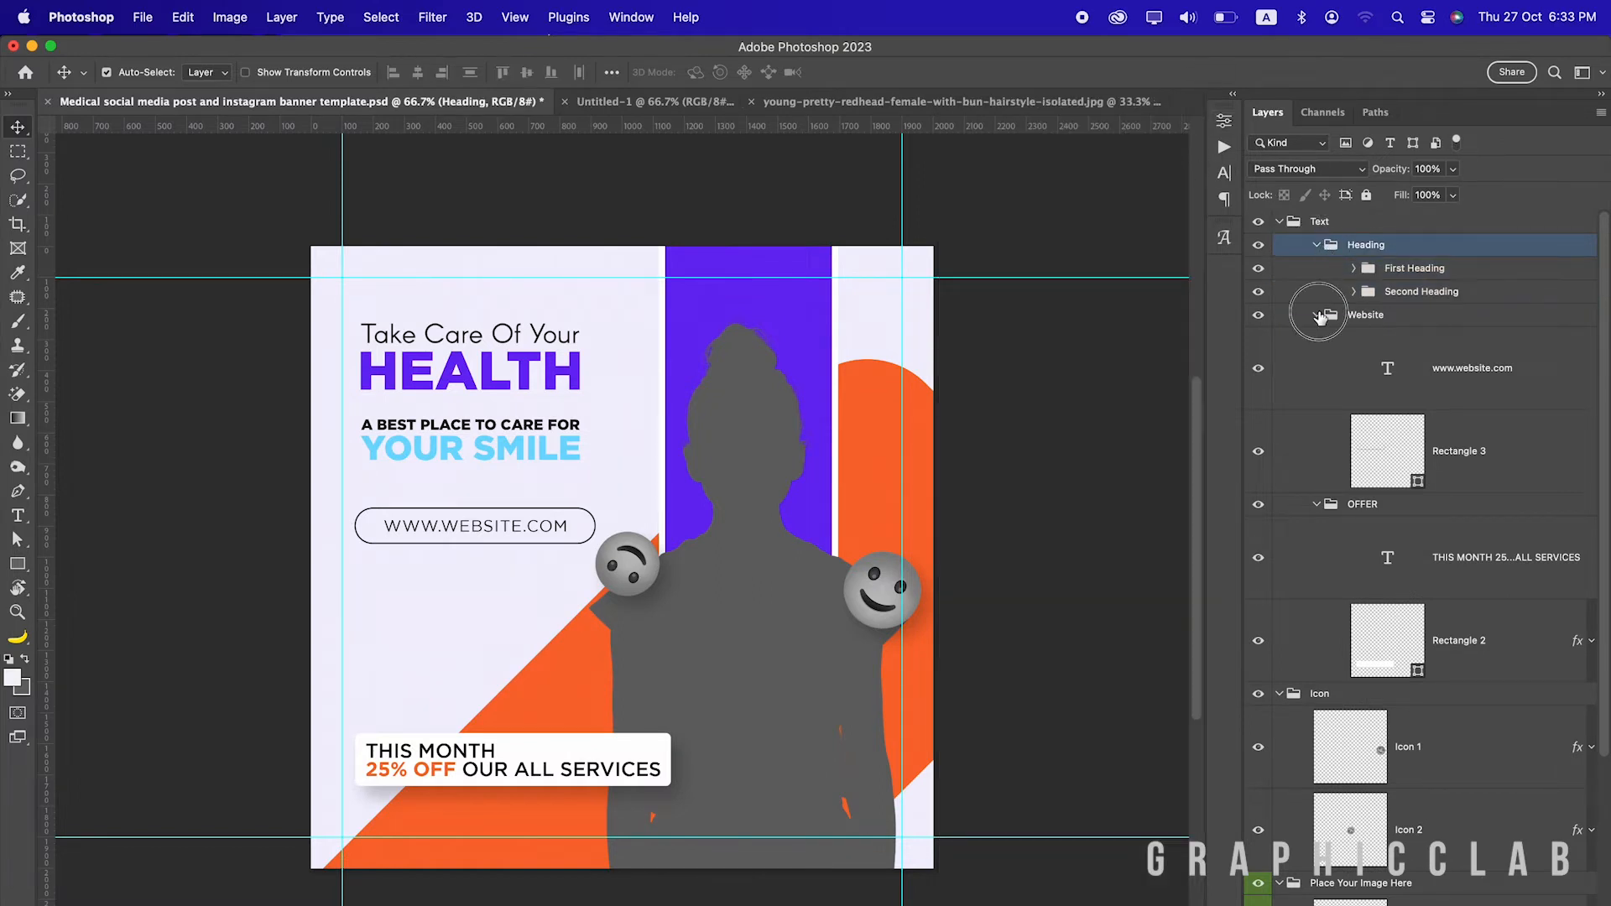
{"action": "left_click", "coordinate": [1318, 316]}
{"action": "left_click", "coordinate": [1316, 339]}
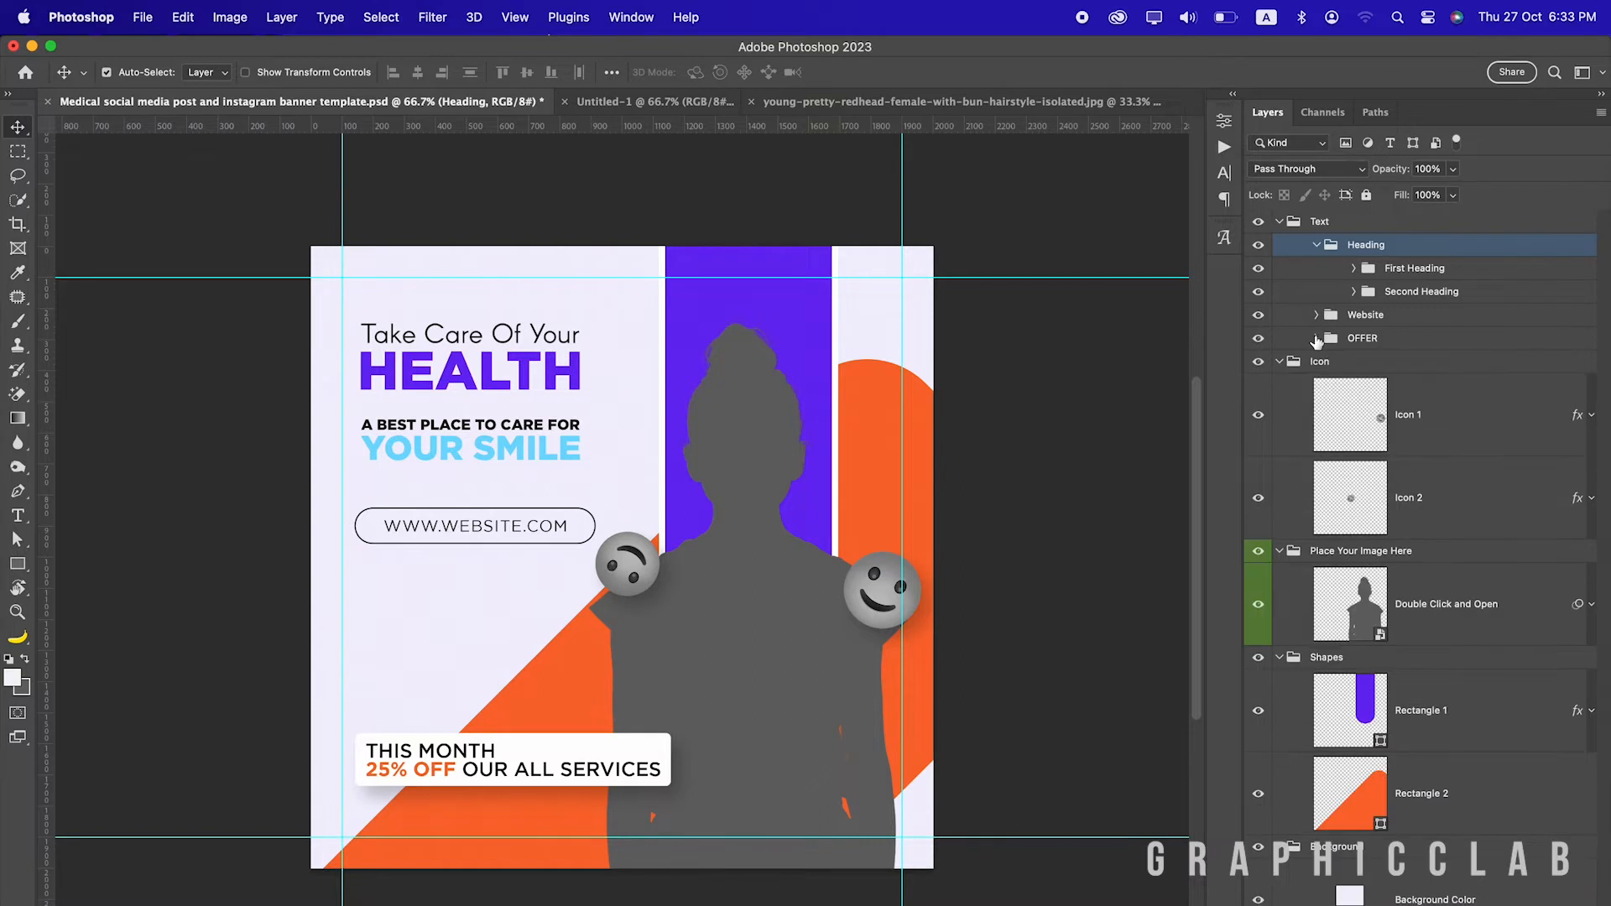
{"action": "left_click", "coordinate": [1259, 339]}
{"action": "left_click", "coordinate": [1259, 339]}
{"action": "double_click", "coordinate": [486, 764]}
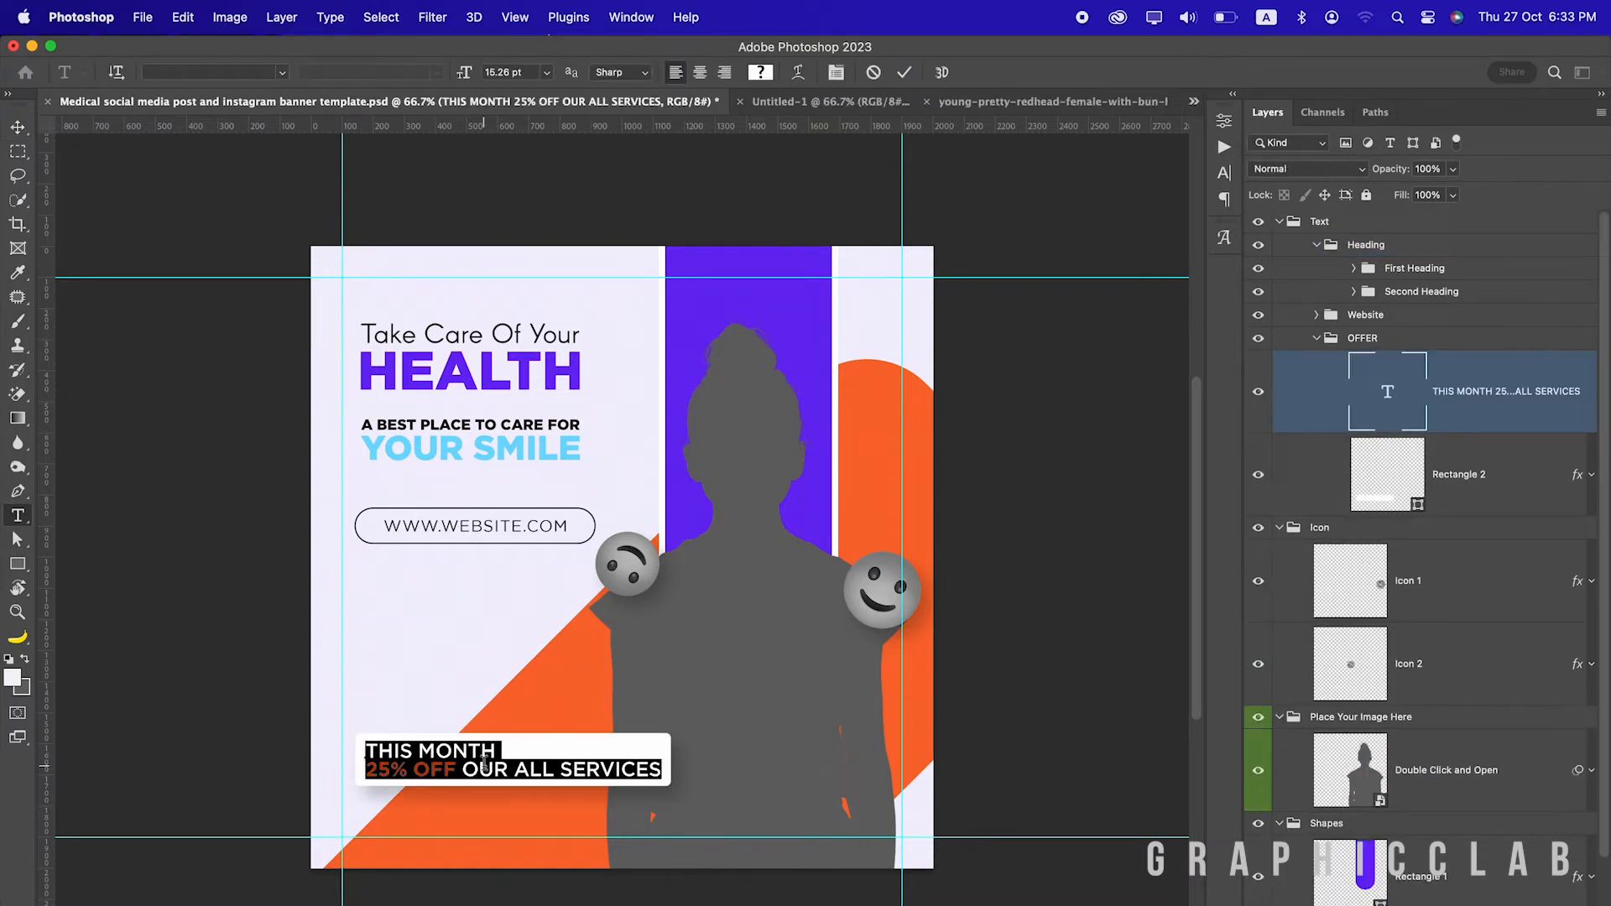
In Untitled-1, draw a rectangle about 911 × 206 px below the headings, with 25 px corners, no stroke and a white fill
{"action": "left_click", "coordinate": [806, 103]}
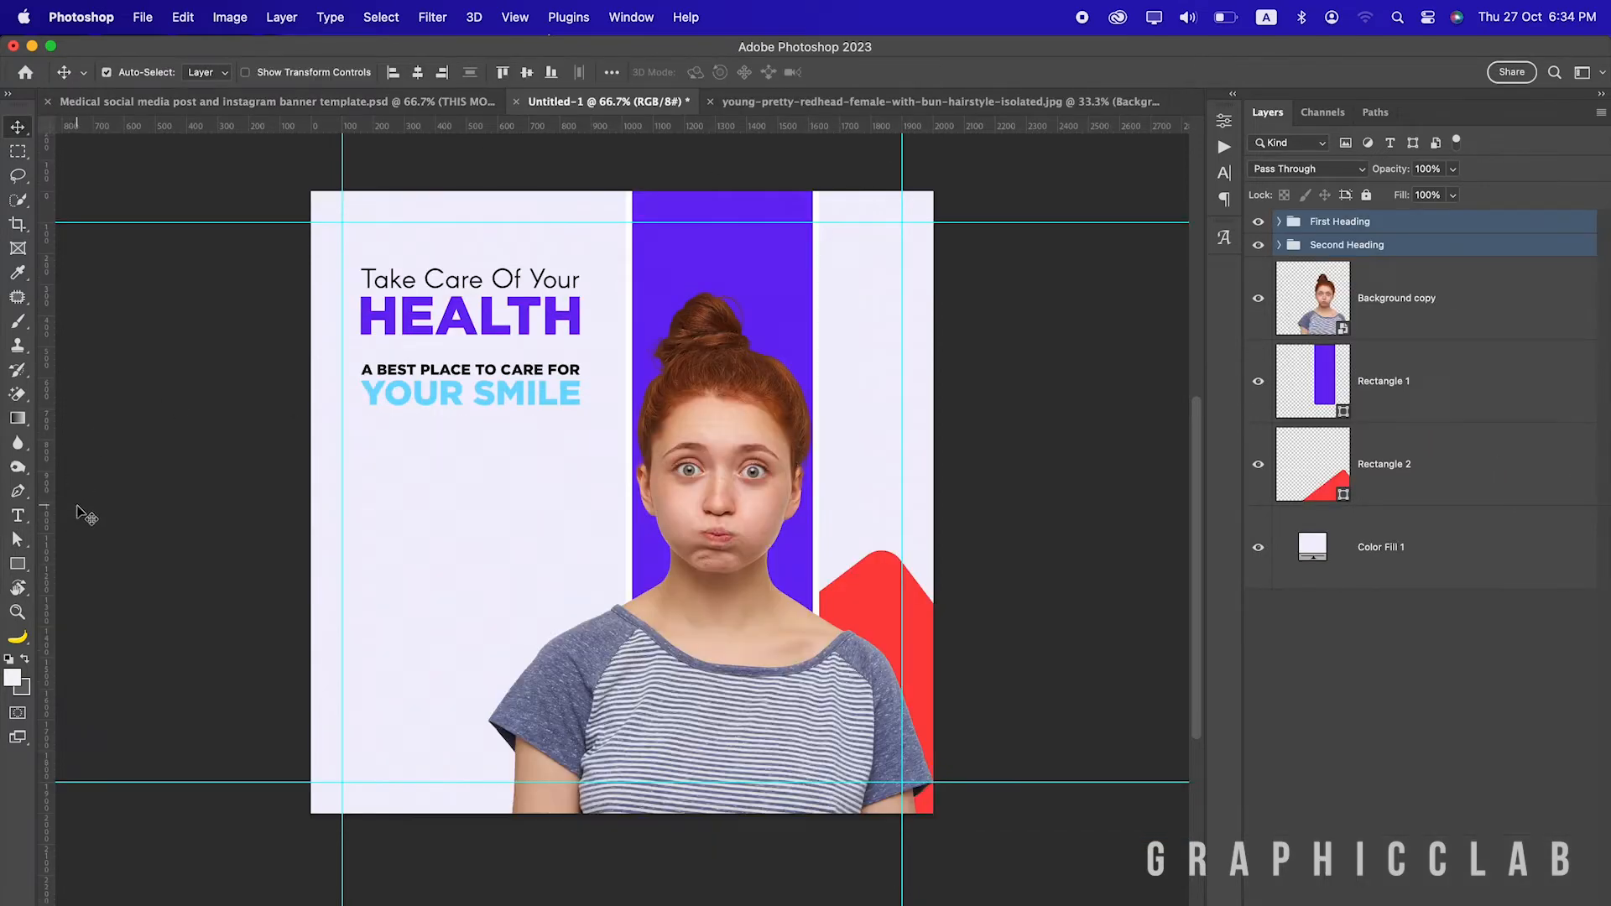
{"action": "left_click", "coordinate": [18, 564]}
{"action": "left_click_drag", "start_coordinate": [350, 594], "coordinate": [633, 659]}
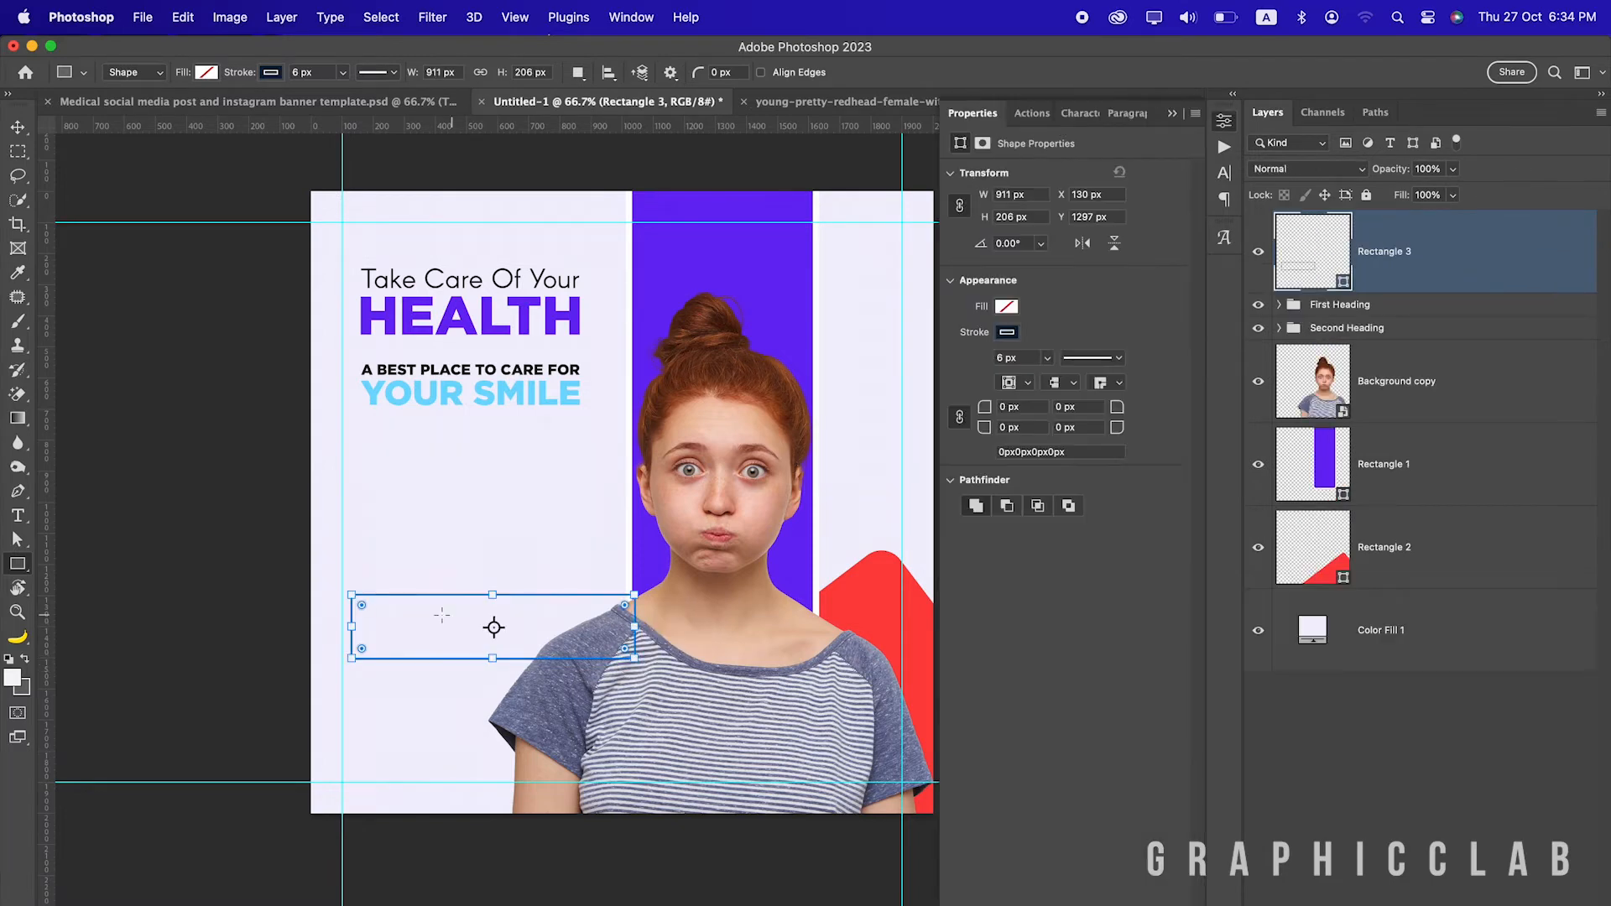
{"action": "left_click_drag", "start_coordinate": [365, 607], "coordinate": [359, 604]}
{"action": "left_click", "coordinate": [1007, 332]}
{"action": "left_click", "coordinate": [968, 368]}
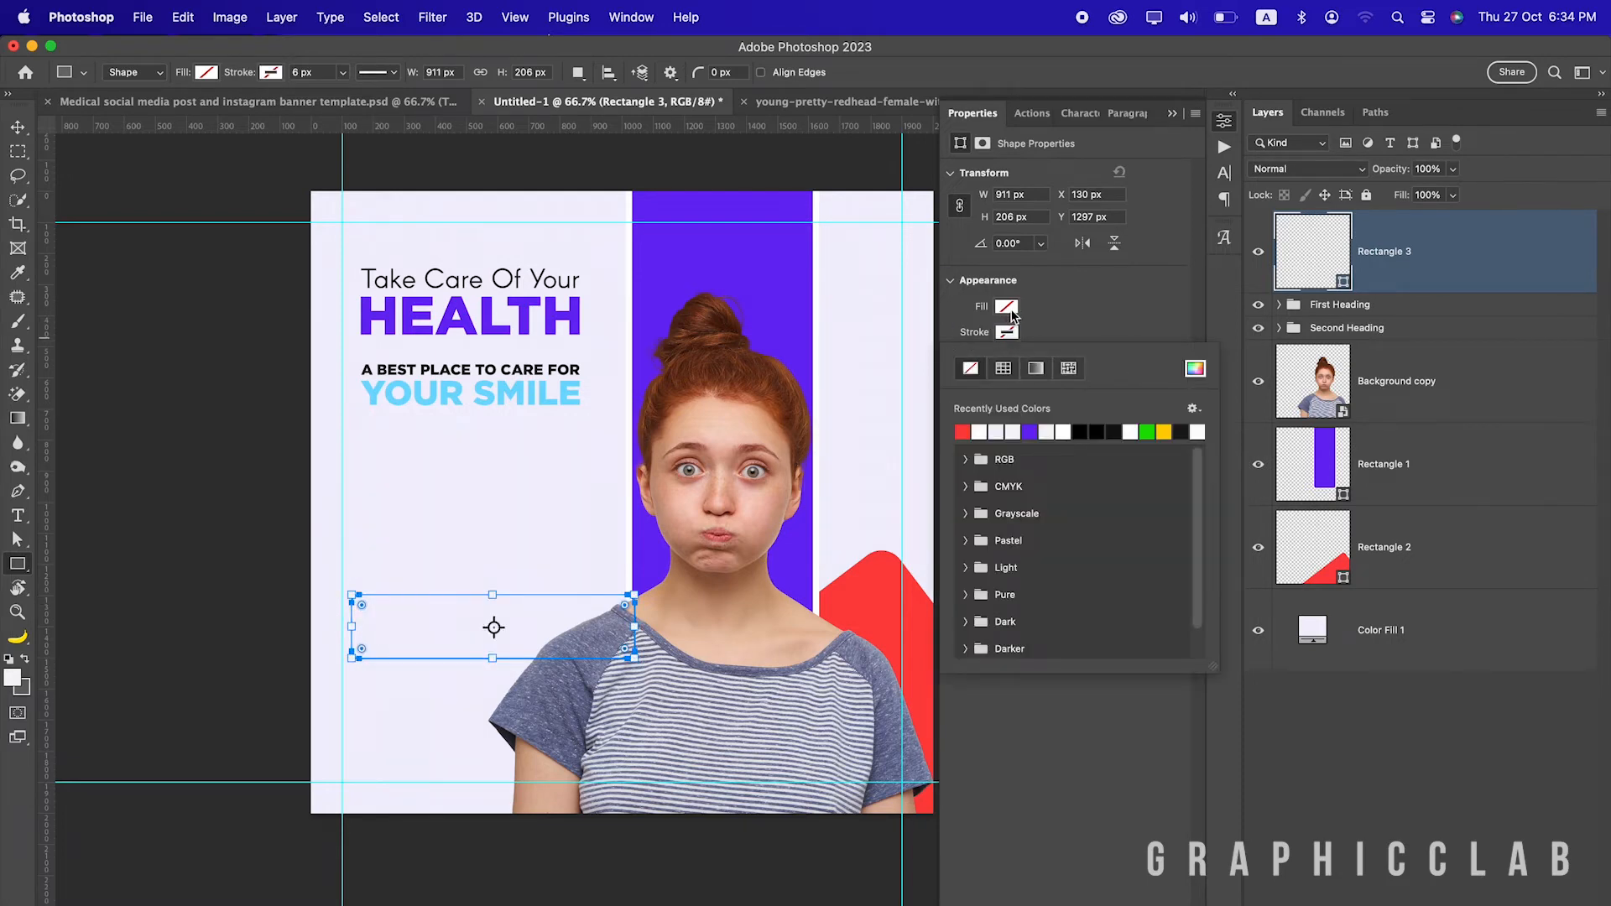
{"action": "left_click", "coordinate": [979, 406]}
{"action": "key", "text": "v"}
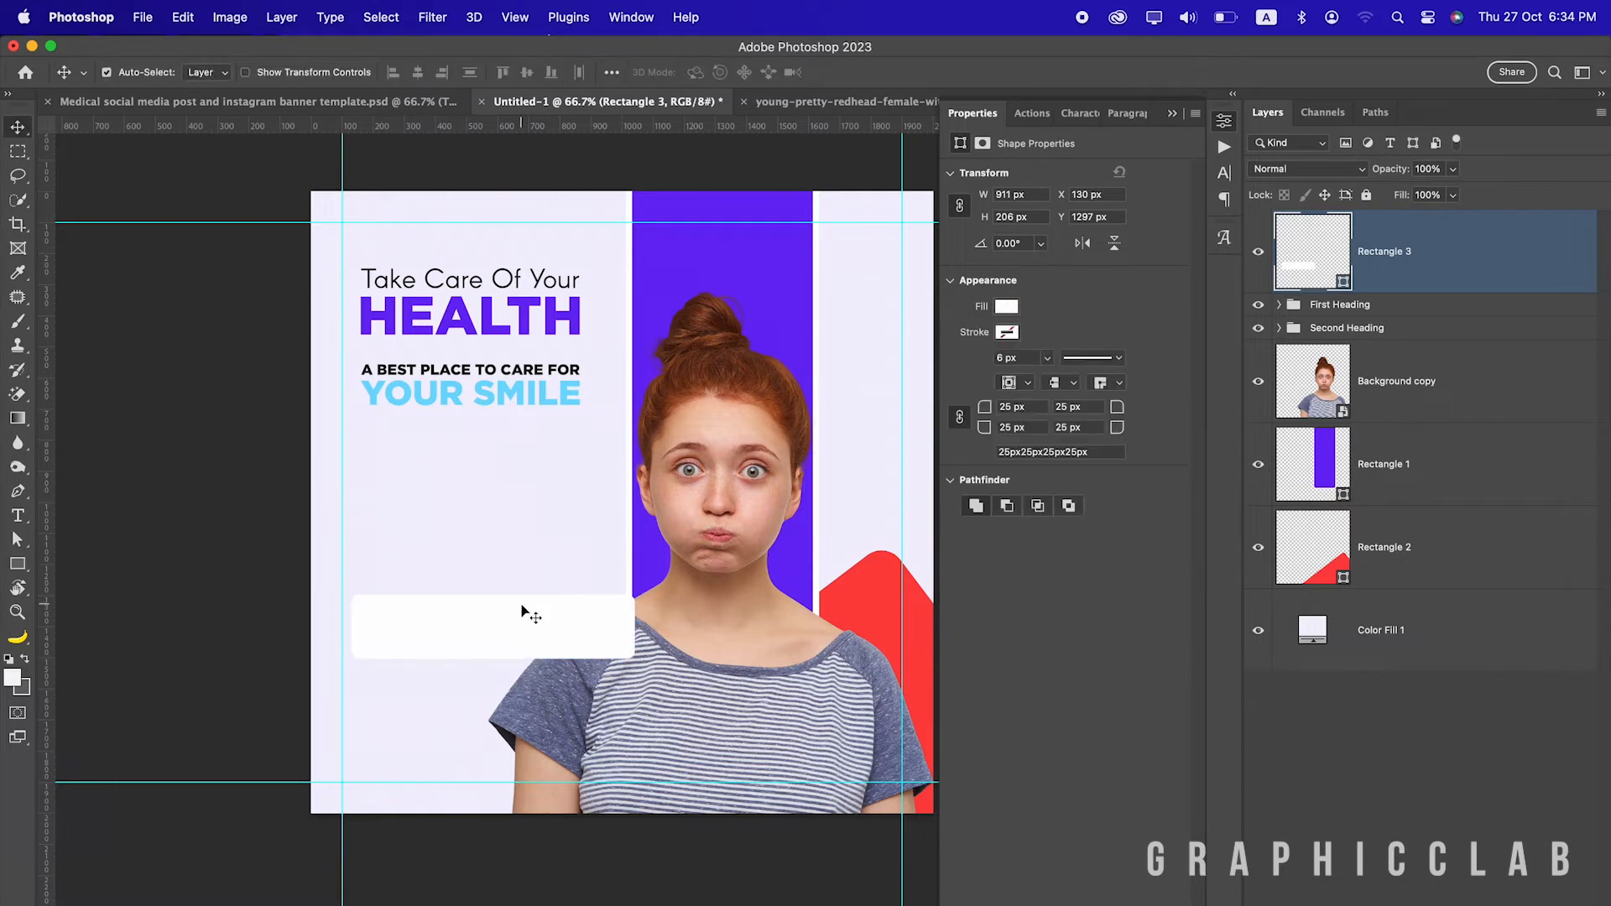
Widen the white rectangle to about 1029 px and align it with the left margin guide at about X 100, Y 1354 px
{"action": "left_click_drag", "start_coordinate": [550, 622], "coordinate": [551, 623]}
{"action": "key", "text": "ctrl+t"}
{"action": "mouse_move", "coordinate": [631, 628]}
{"action": "left_mouse_down"}
{"action": "mouse_move", "coordinate": [663, 627]}
{"action": "mouse_move", "coordinate": [609, 649]}
{"action": "left_mouse_up"}
{"action": "key", "text": "Return"}
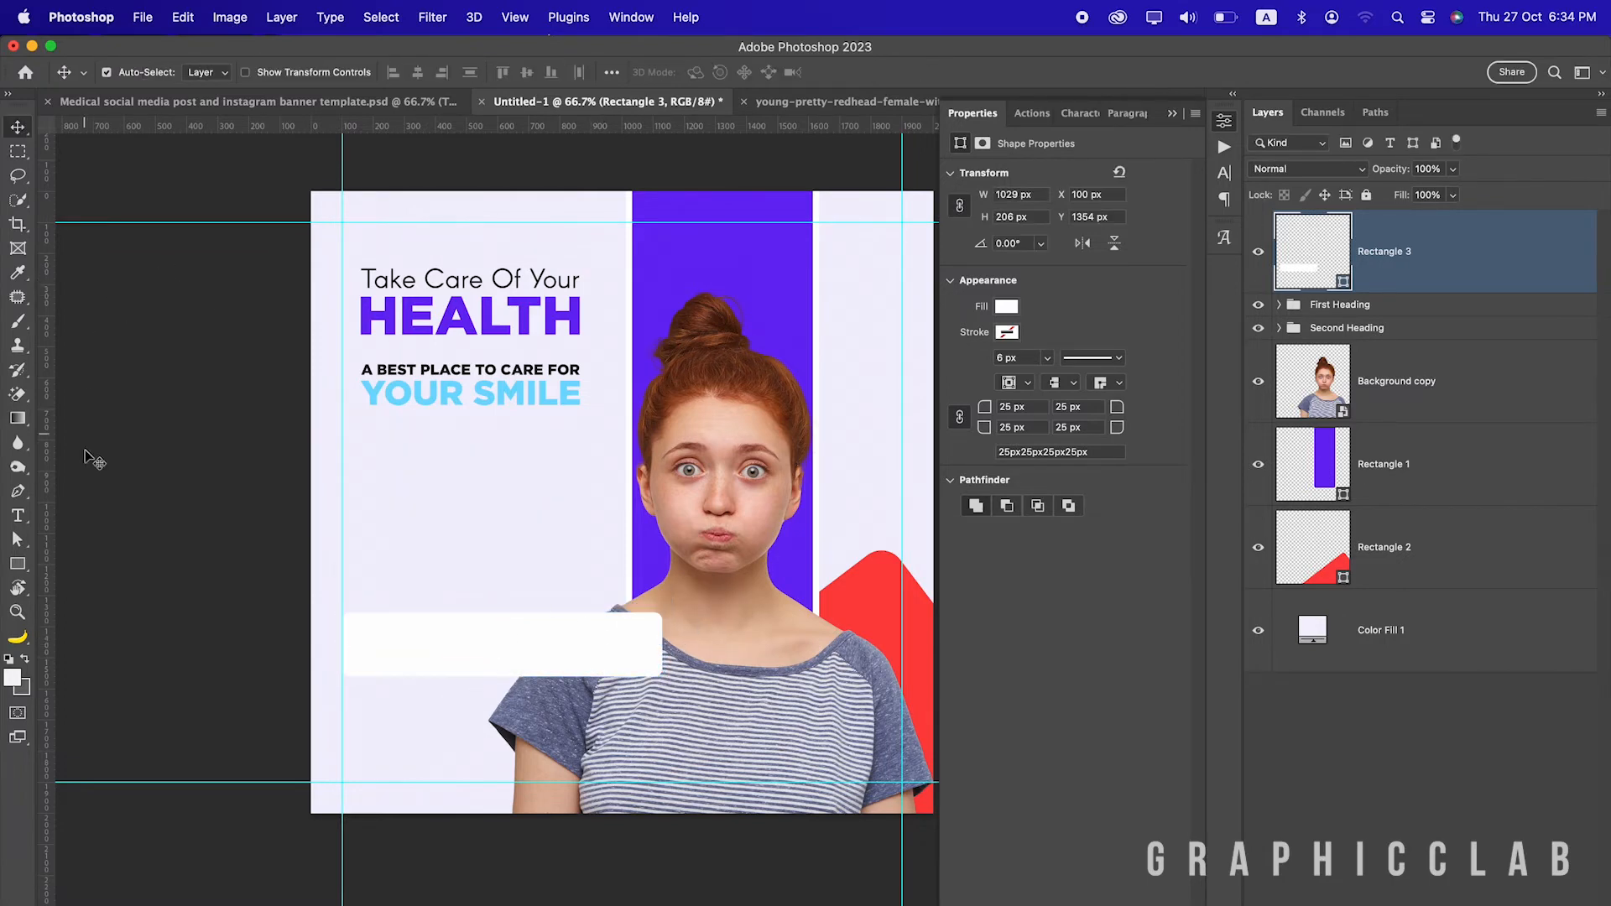
Paste the copied offer text as a type layer above the white rectangle and check the formatting of its lines
{"action": "left_click", "coordinate": [18, 518]}
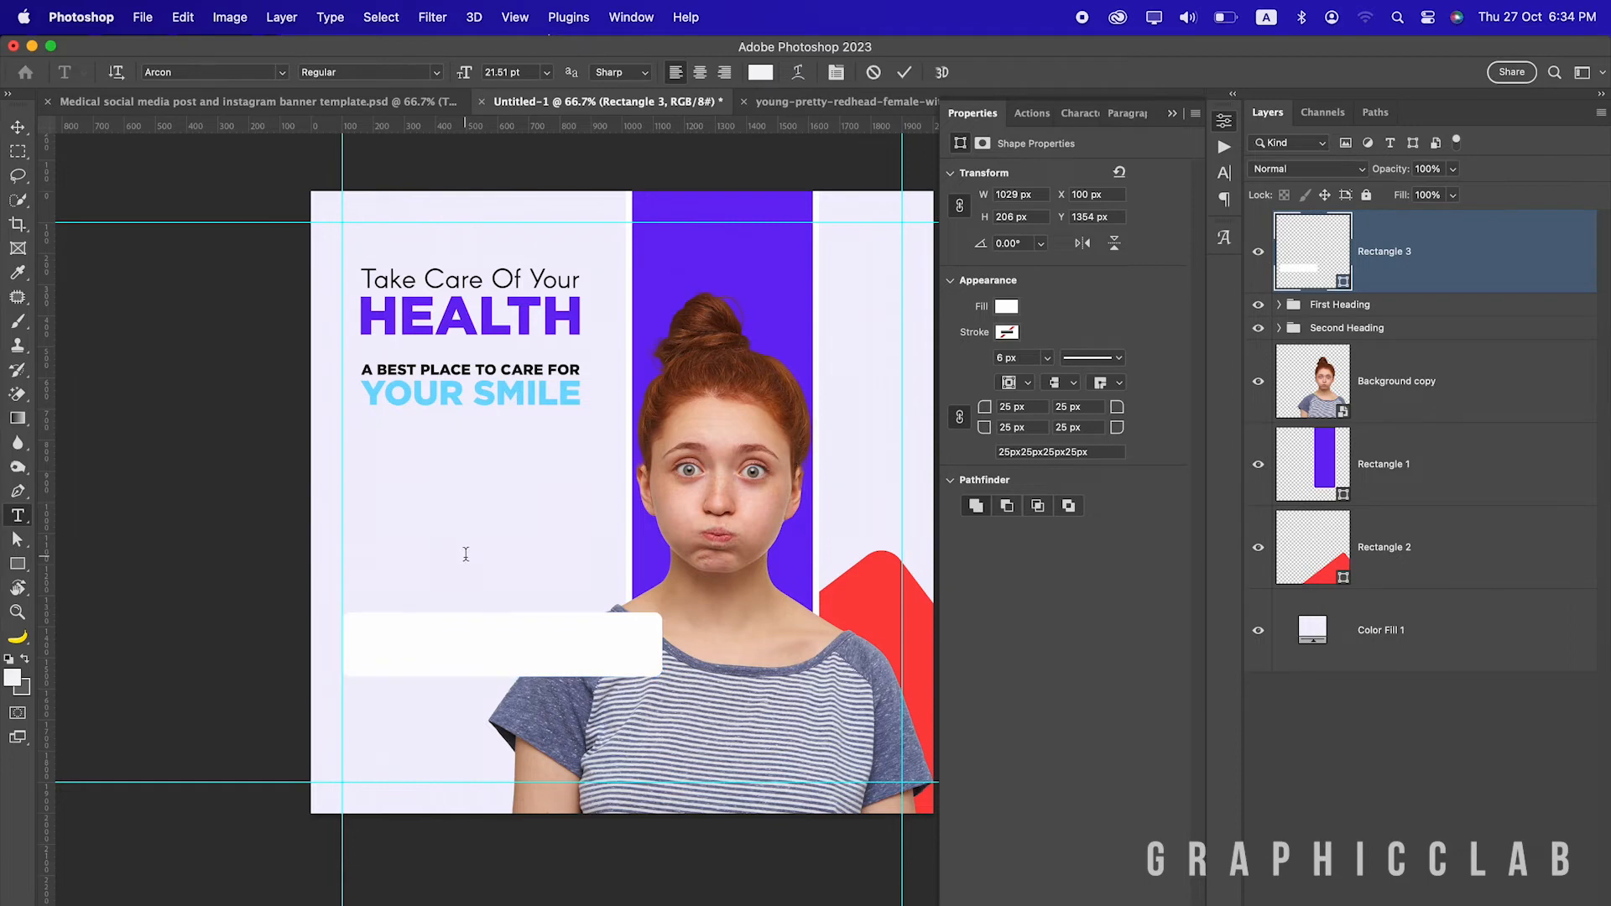
{"action": "left_click", "coordinate": [465, 556]}
{"action": "key", "text": "cmd+v"}
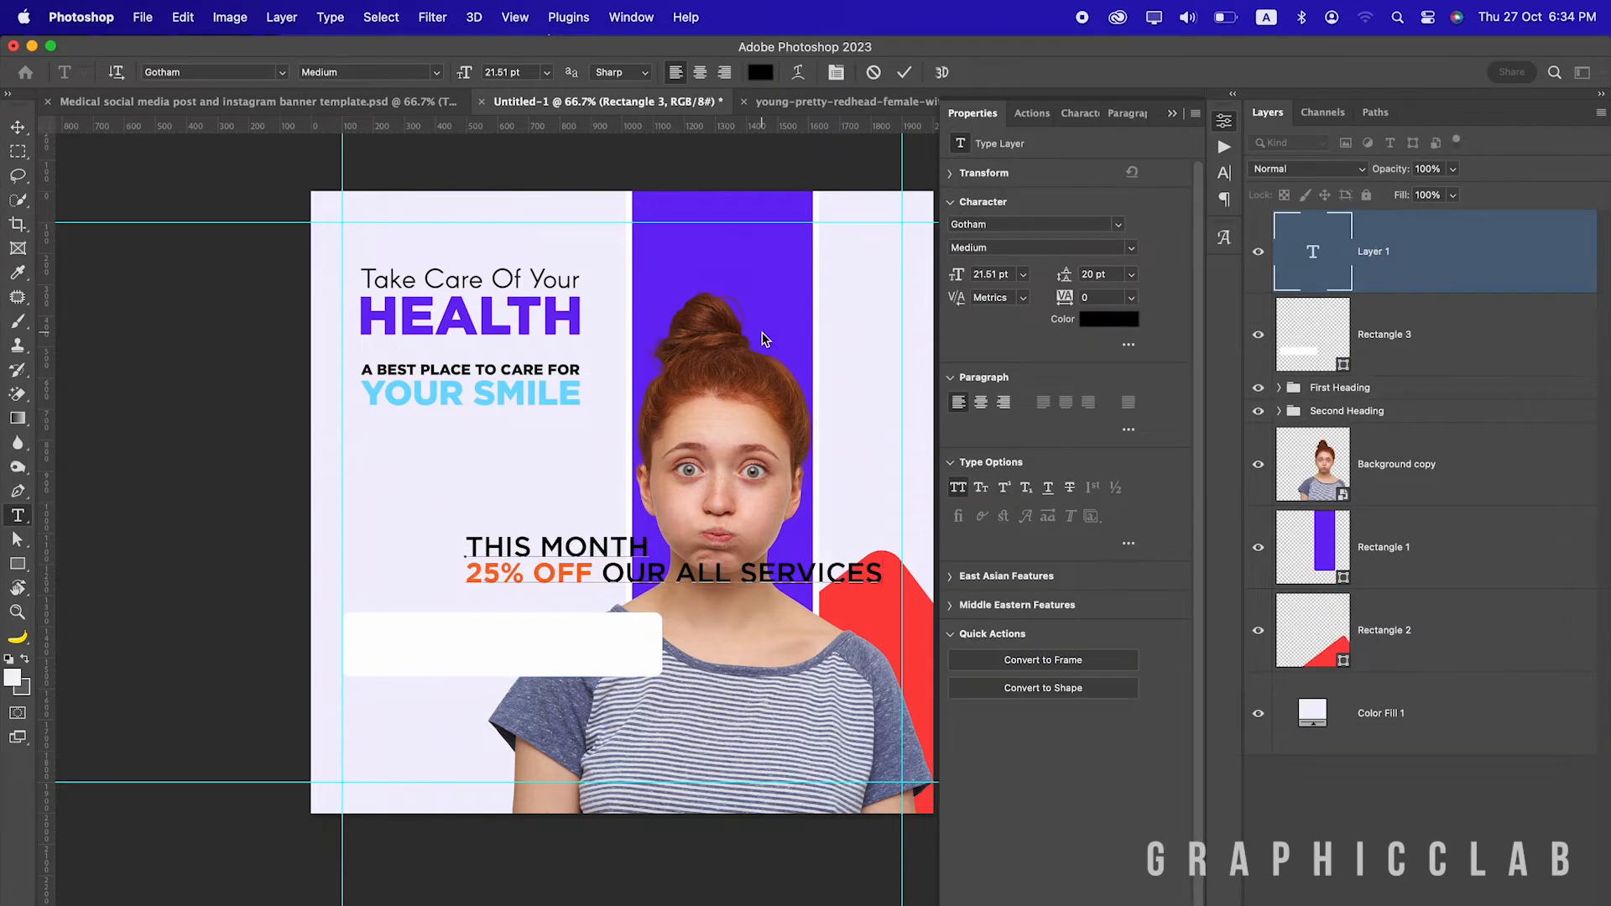
{"action": "key", "text": "cmd+a"}
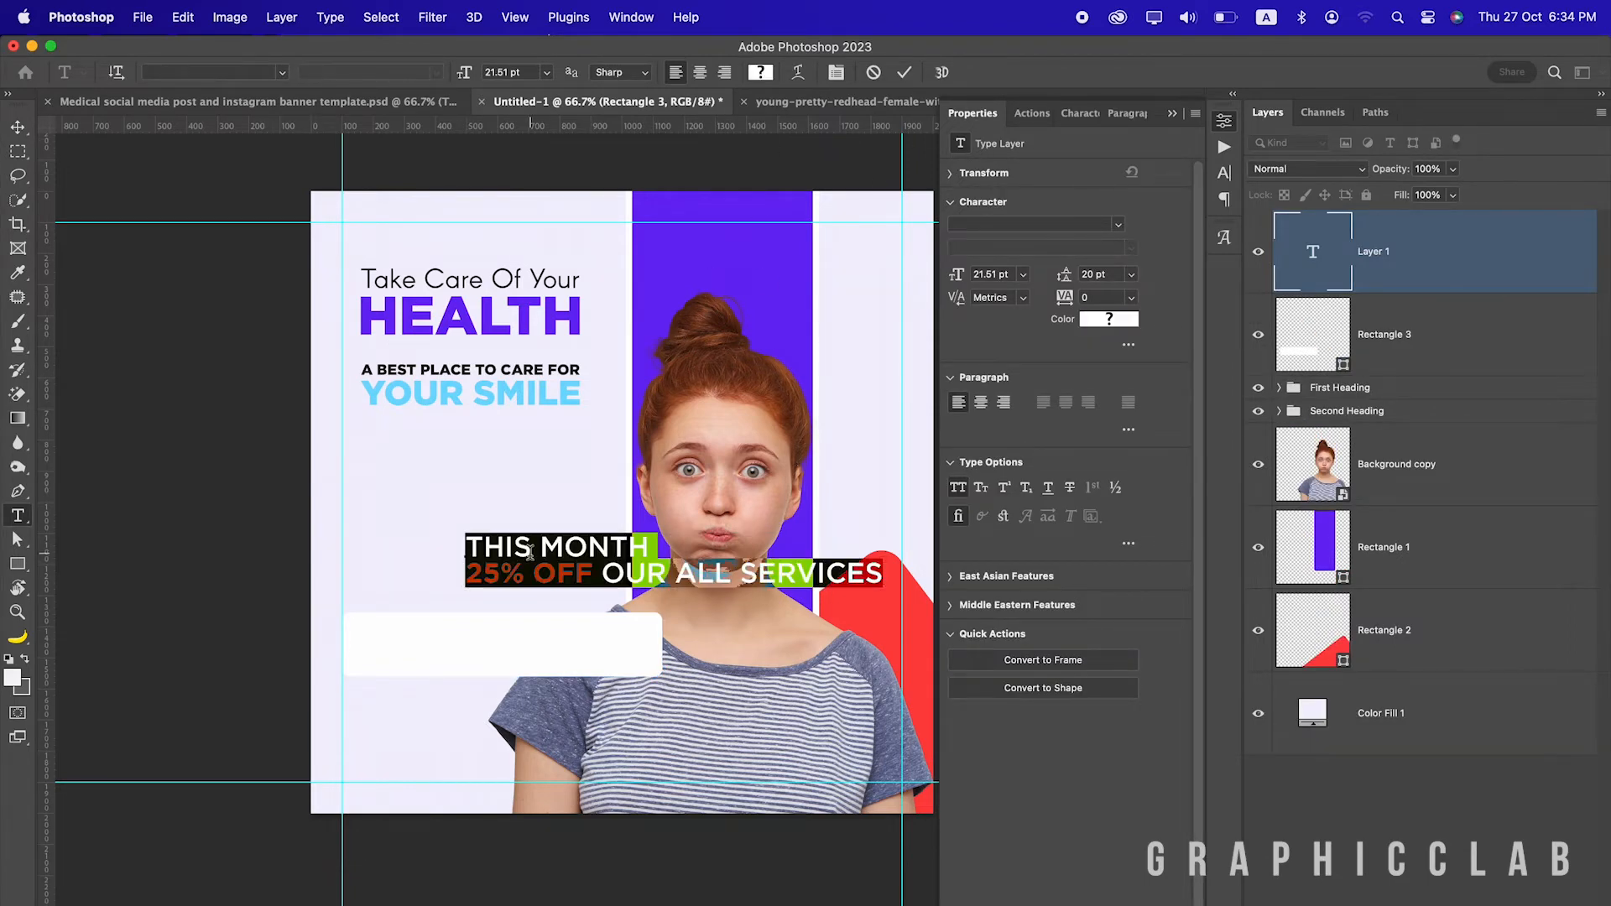
{"action": "left_click", "coordinate": [529, 552]}
{"action": "left_click_drag", "start_coordinate": [465, 547], "coordinate": [651, 550]}
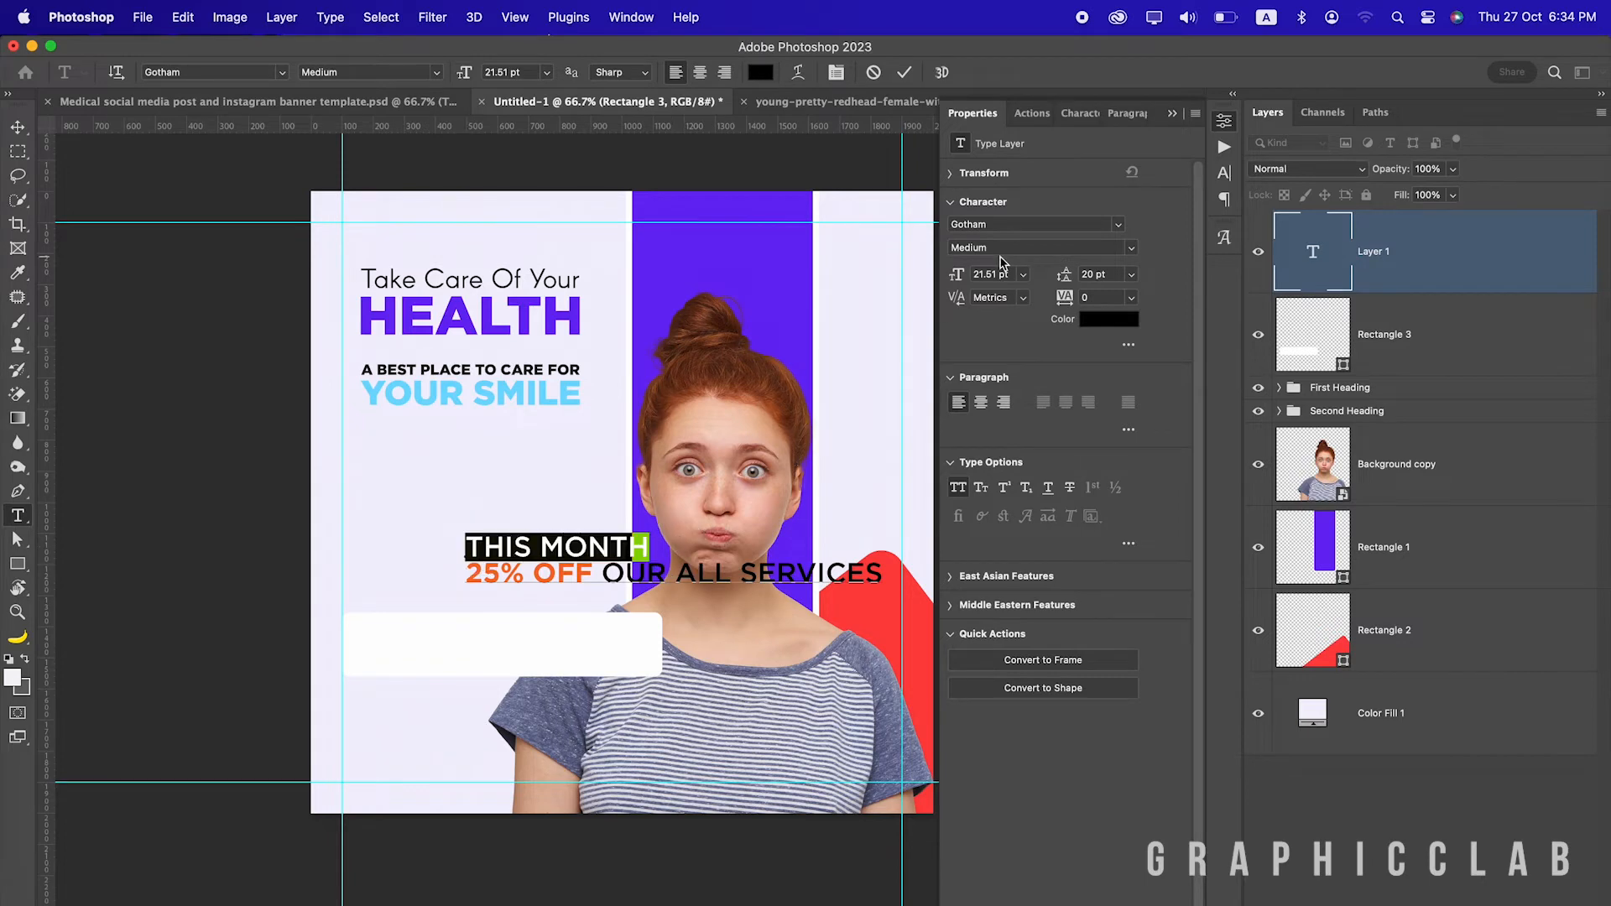
{"action": "left_click_drag", "start_coordinate": [556, 572], "coordinate": [883, 574]}
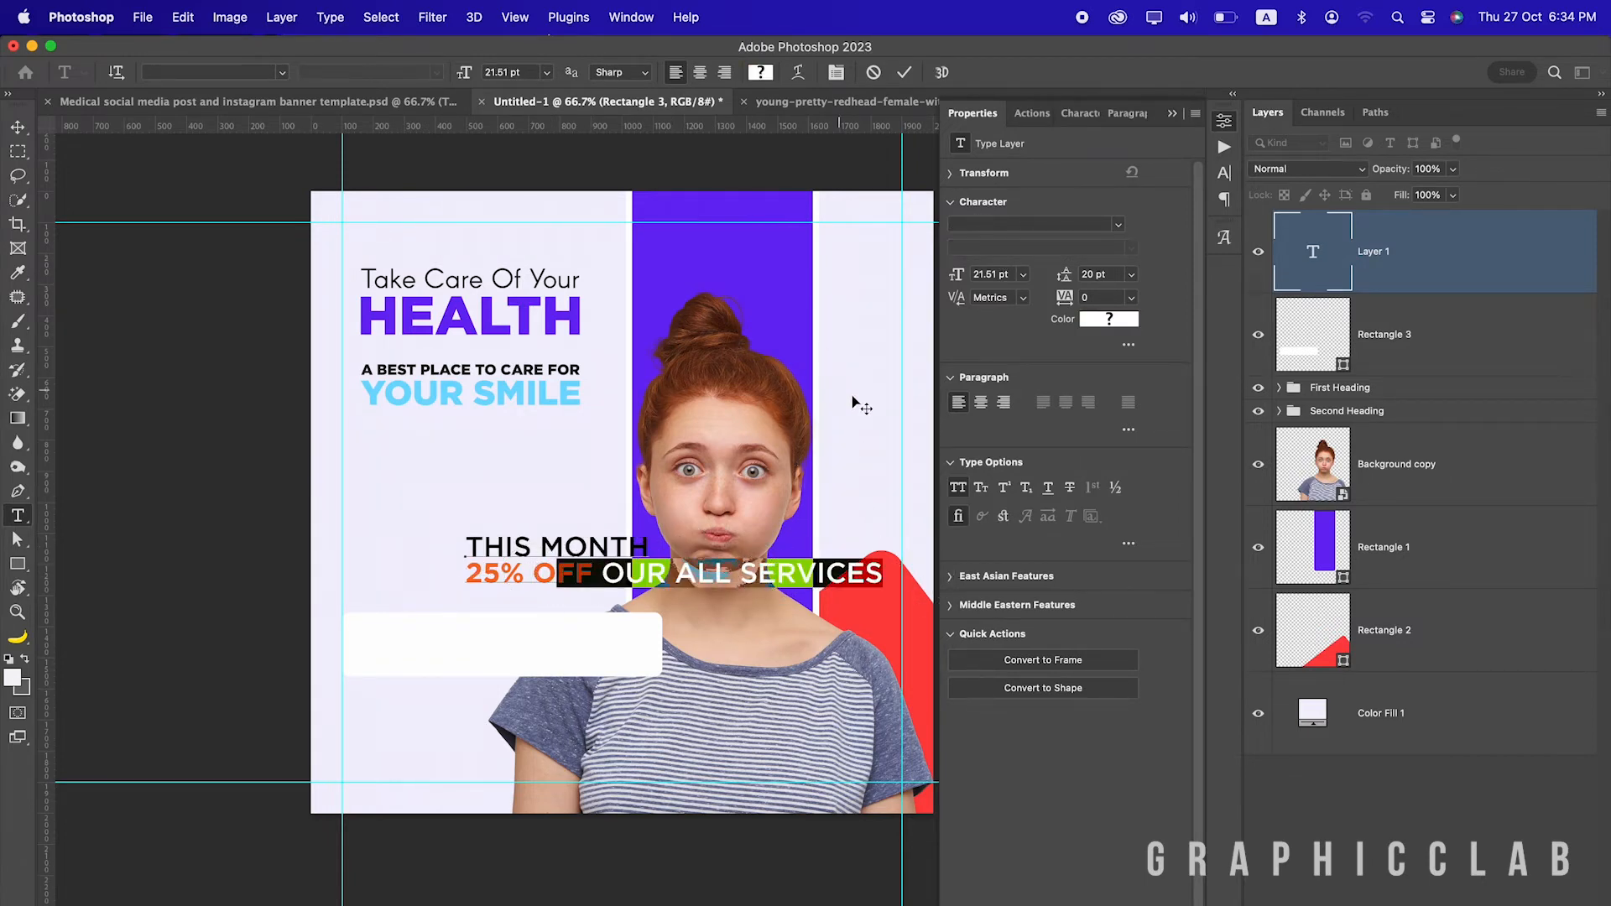
{"action": "left_click", "coordinate": [904, 73]}
Move the offer text onto the white rectangle and scale it to about 73.5%
{"action": "key", "text": "v"}
{"action": "left_click_drag", "start_coordinate": [604, 546], "coordinate": [483, 631]}
{"action": "key", "text": "super+t"}
{"action": "left_click_drag", "start_coordinate": [760, 646], "coordinate": [648, 654]}
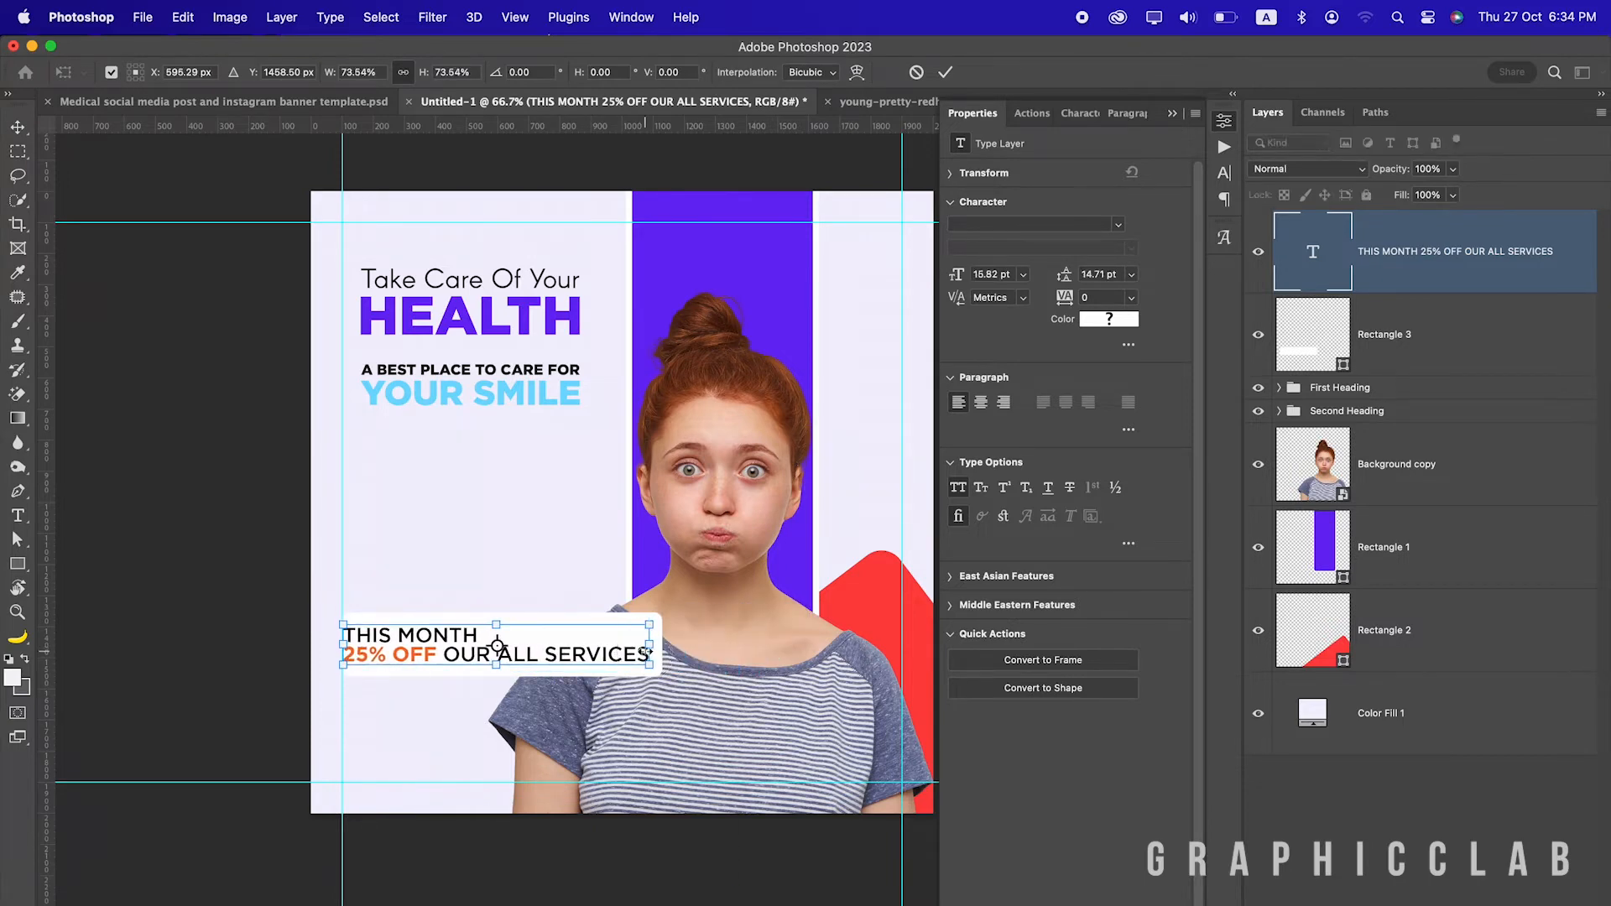
{"action": "key", "text": "Return"}
Centre the offer text within the white rectangle, using the rectangle's outline as the alignment selection
{"action": "left_click", "coordinate": [1300, 344], "text": "super"}
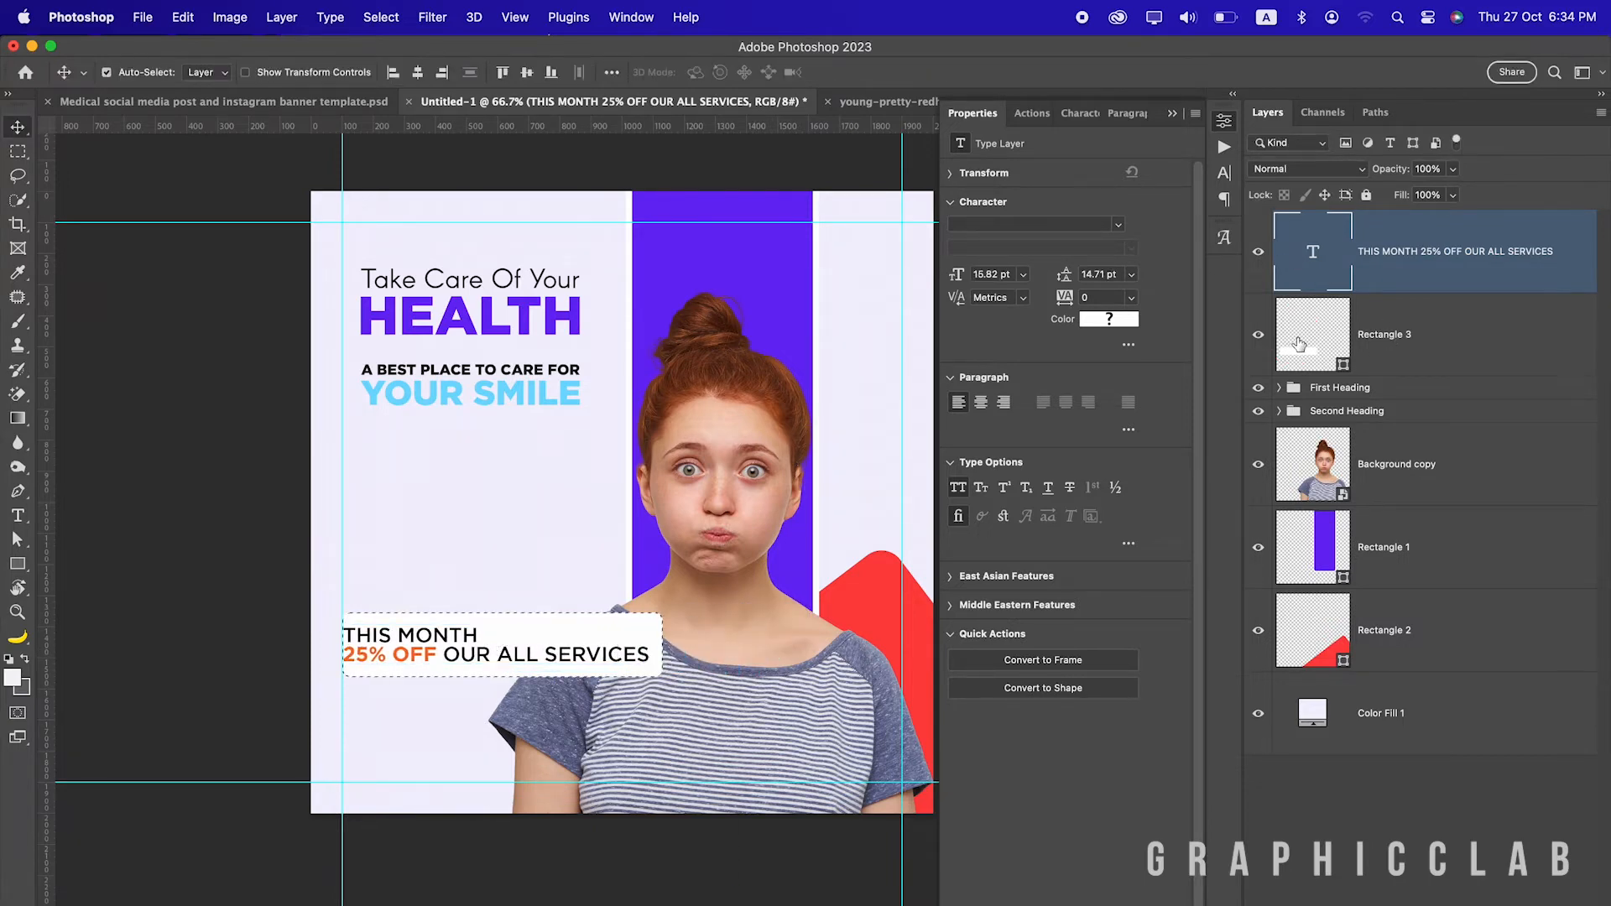
{"action": "left_click", "coordinate": [420, 73]}
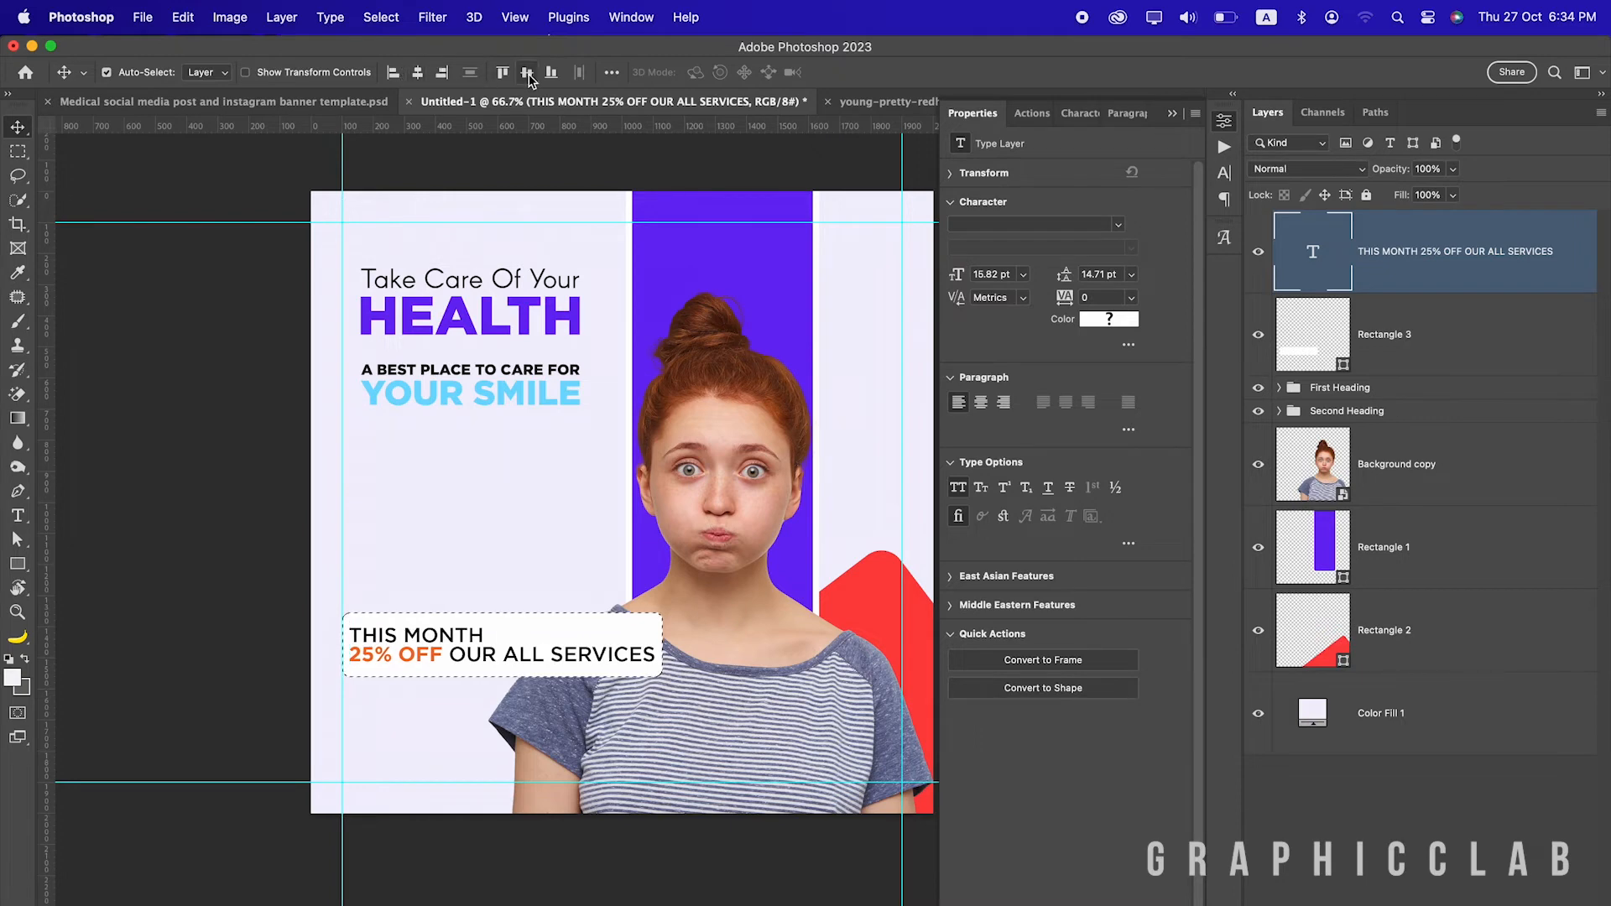
{"action": "key", "text": "super+d"}
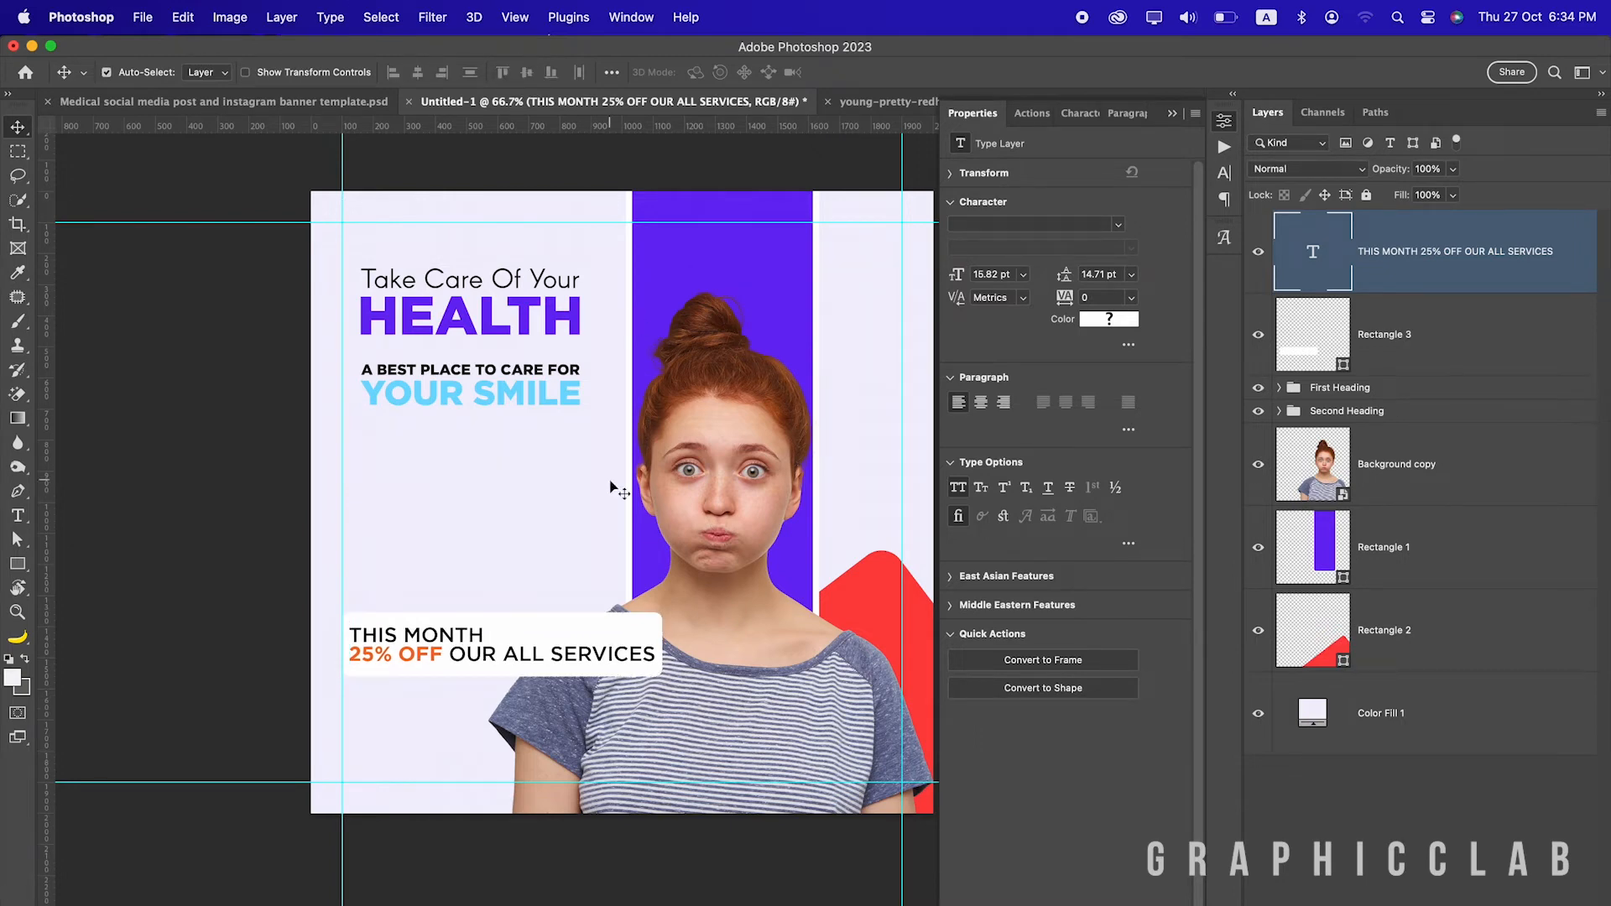
Add a drop shadow to the white rectangle with about 33% opacity, a 94° angle and 65 px distance
{"action": "double_click", "coordinate": [1492, 349]}
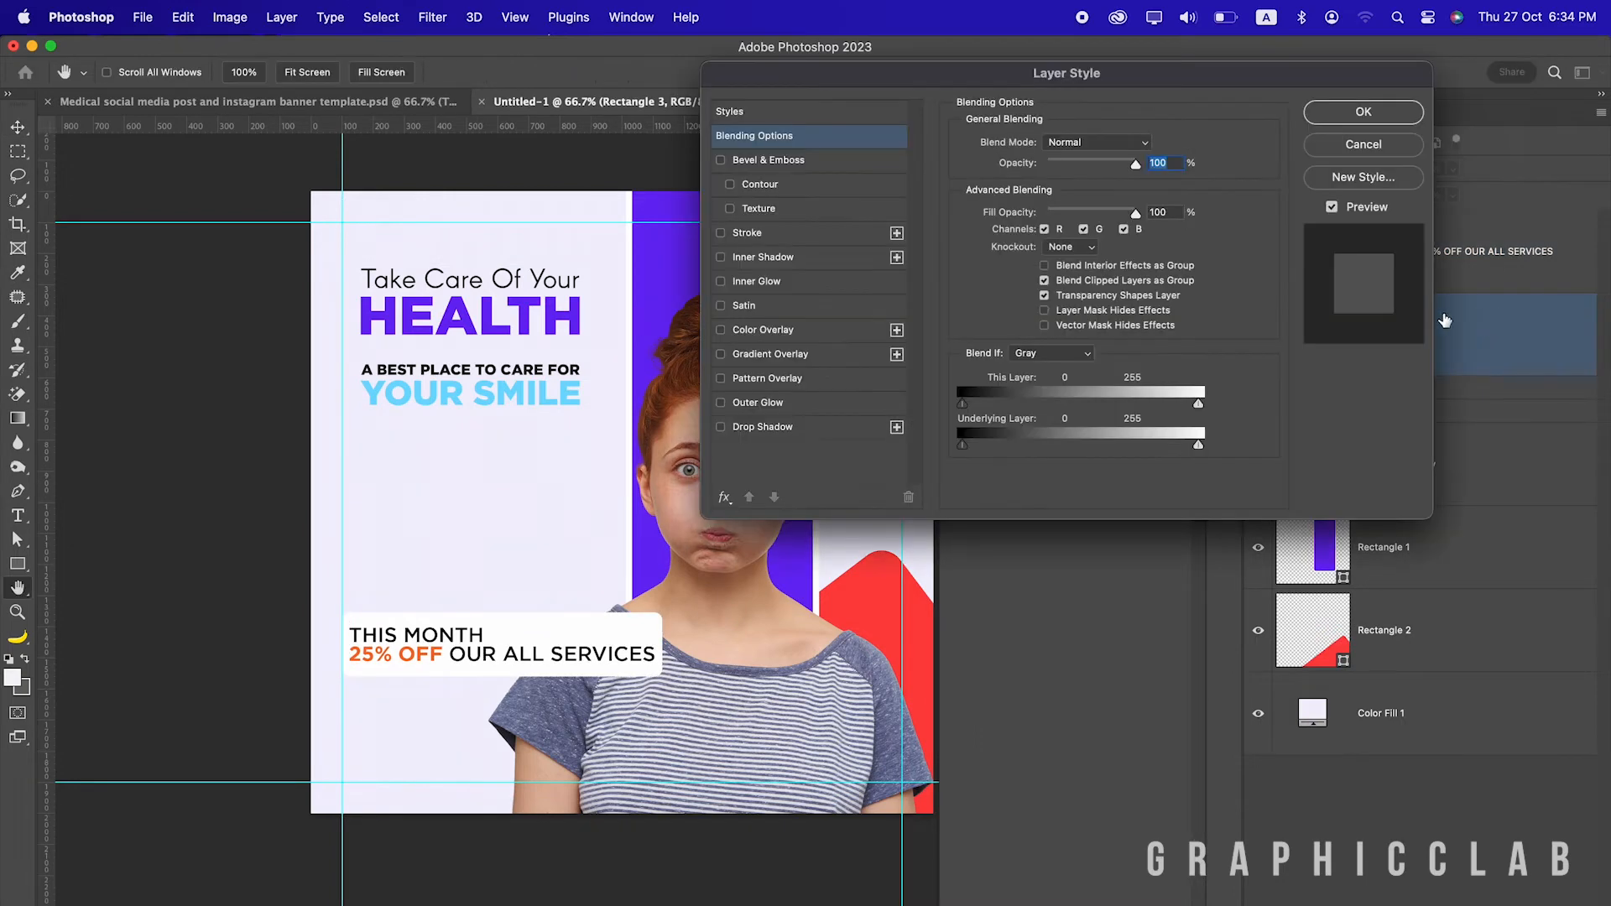
{"action": "left_click", "coordinate": [751, 428]}
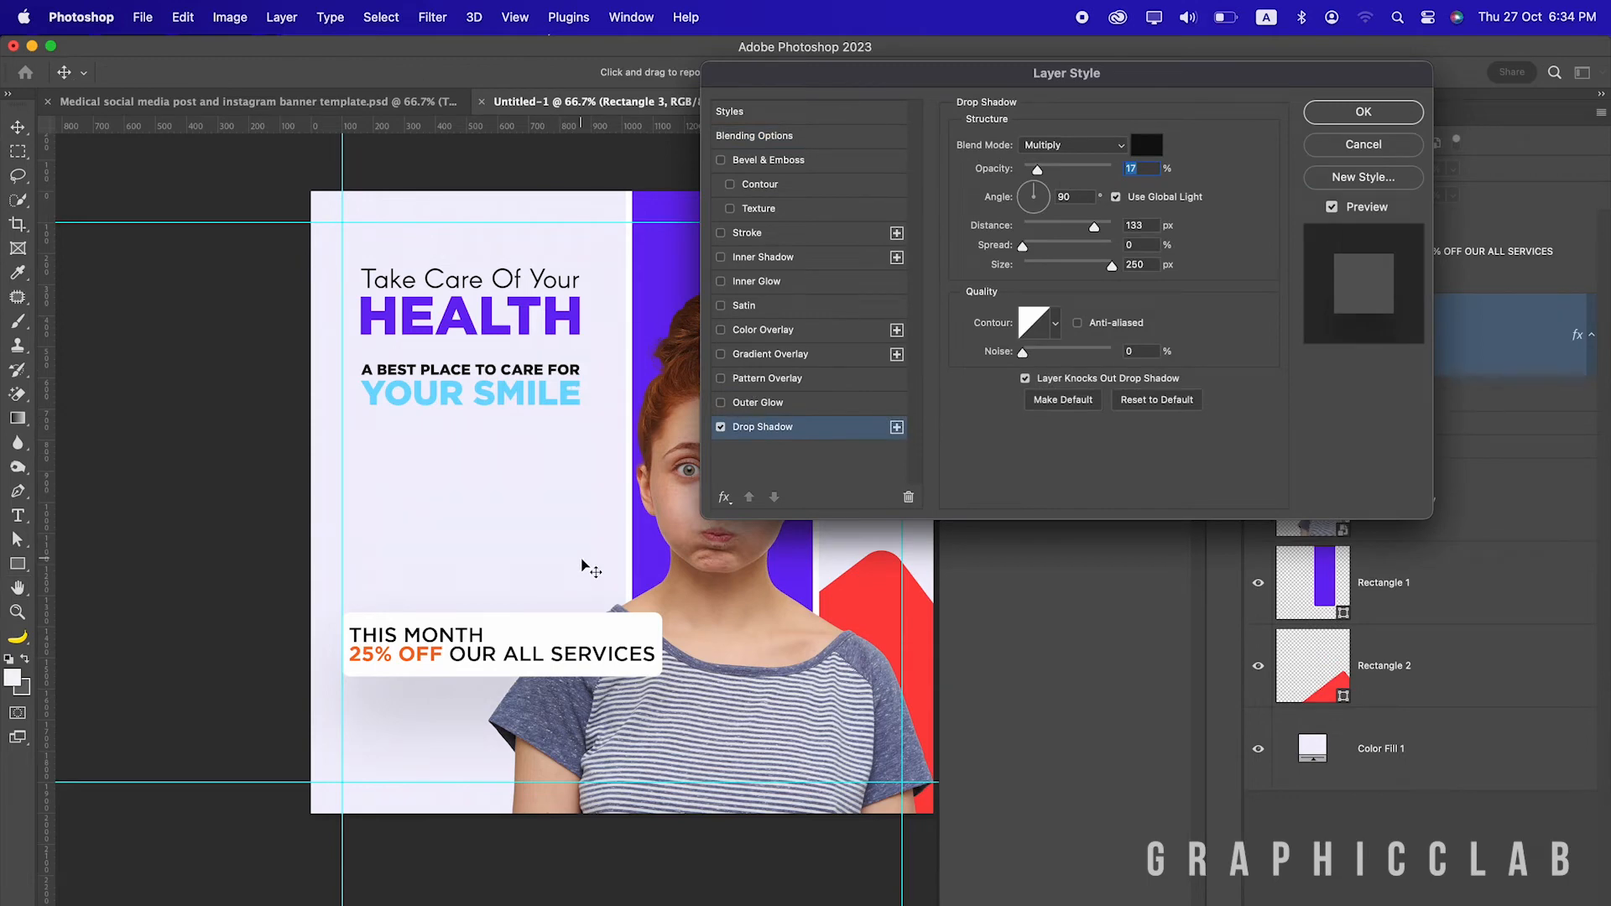
{"action": "left_click_drag", "start_coordinate": [1039, 171], "coordinate": [1054, 173]}
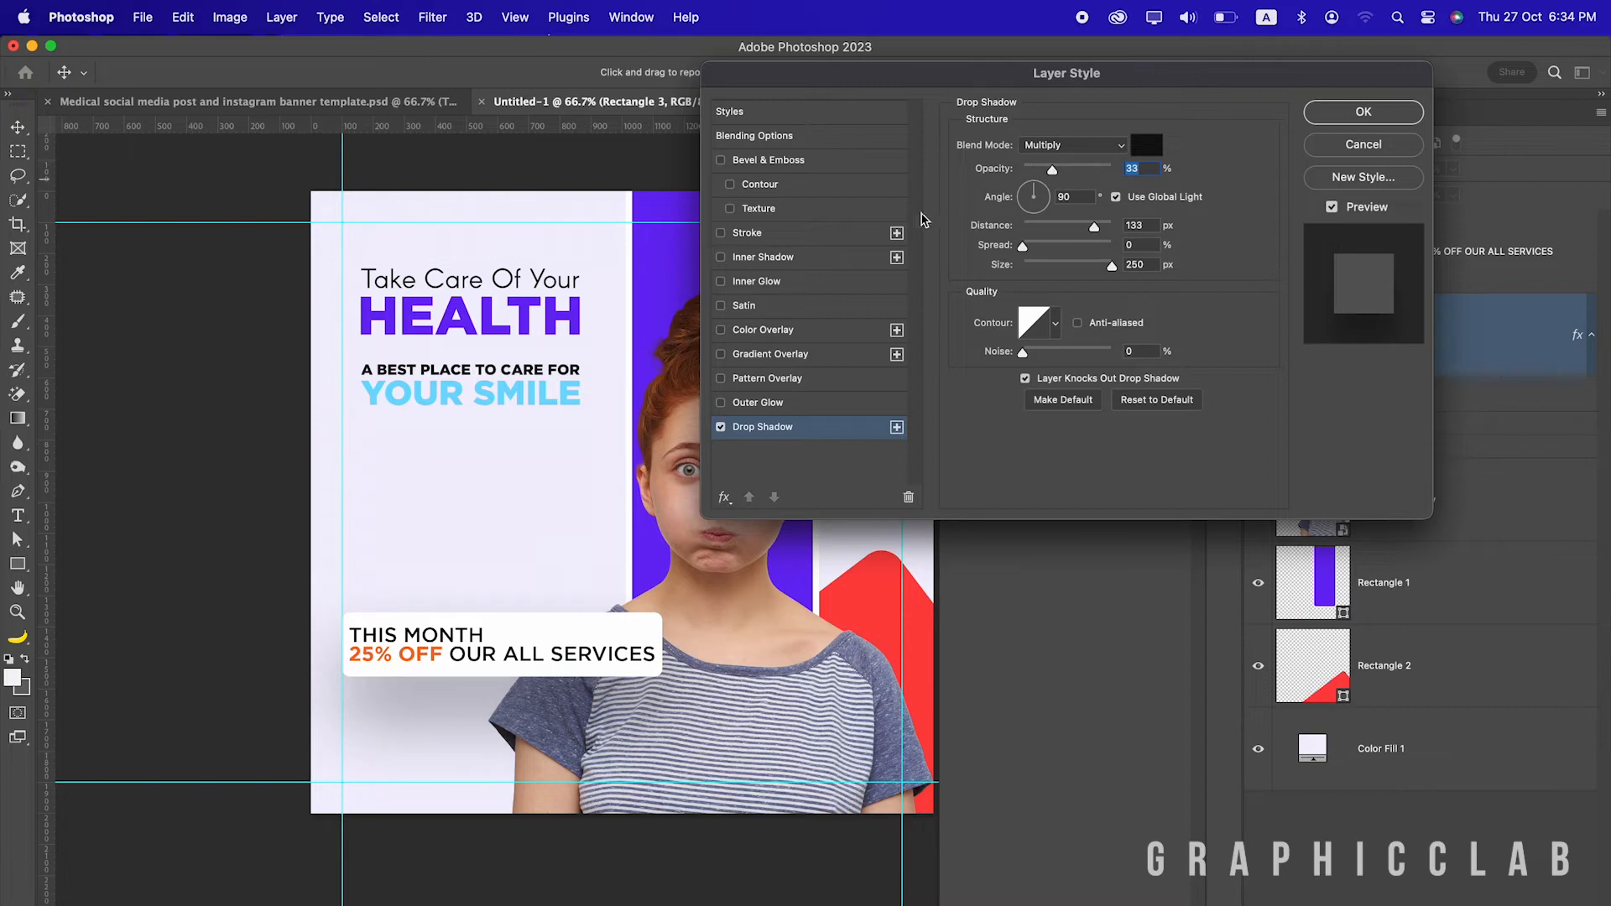
{"action": "left_click_drag", "start_coordinate": [621, 495], "coordinate": [622, 480]}
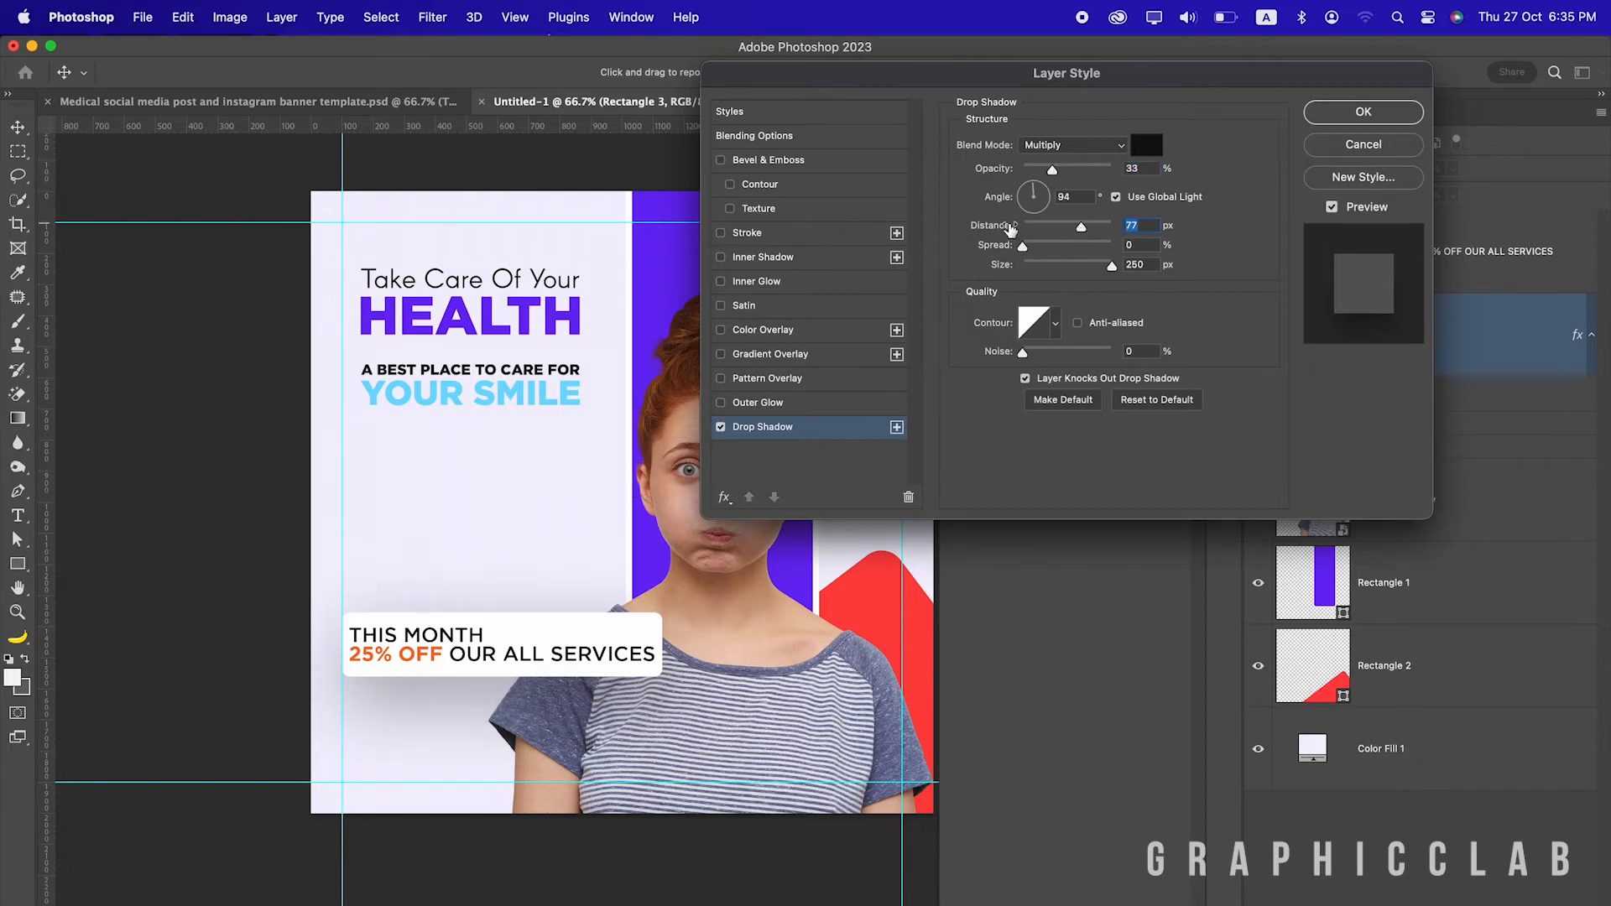
{"action": "left_click_drag", "start_coordinate": [1004, 225], "coordinate": [993, 223]}
Set the drop shadow's size to 225 px and its colour to black, and apply the layer style
{"action": "left_click", "coordinate": [1143, 265]}
{"action": "type", "text": "225"}
{"action": "left_click", "coordinate": [1147, 145]}
{"action": "left_click_drag", "start_coordinate": [985, 417], "coordinate": [1241, 423]}
{"action": "left_click", "coordinate": [1407, 180]}
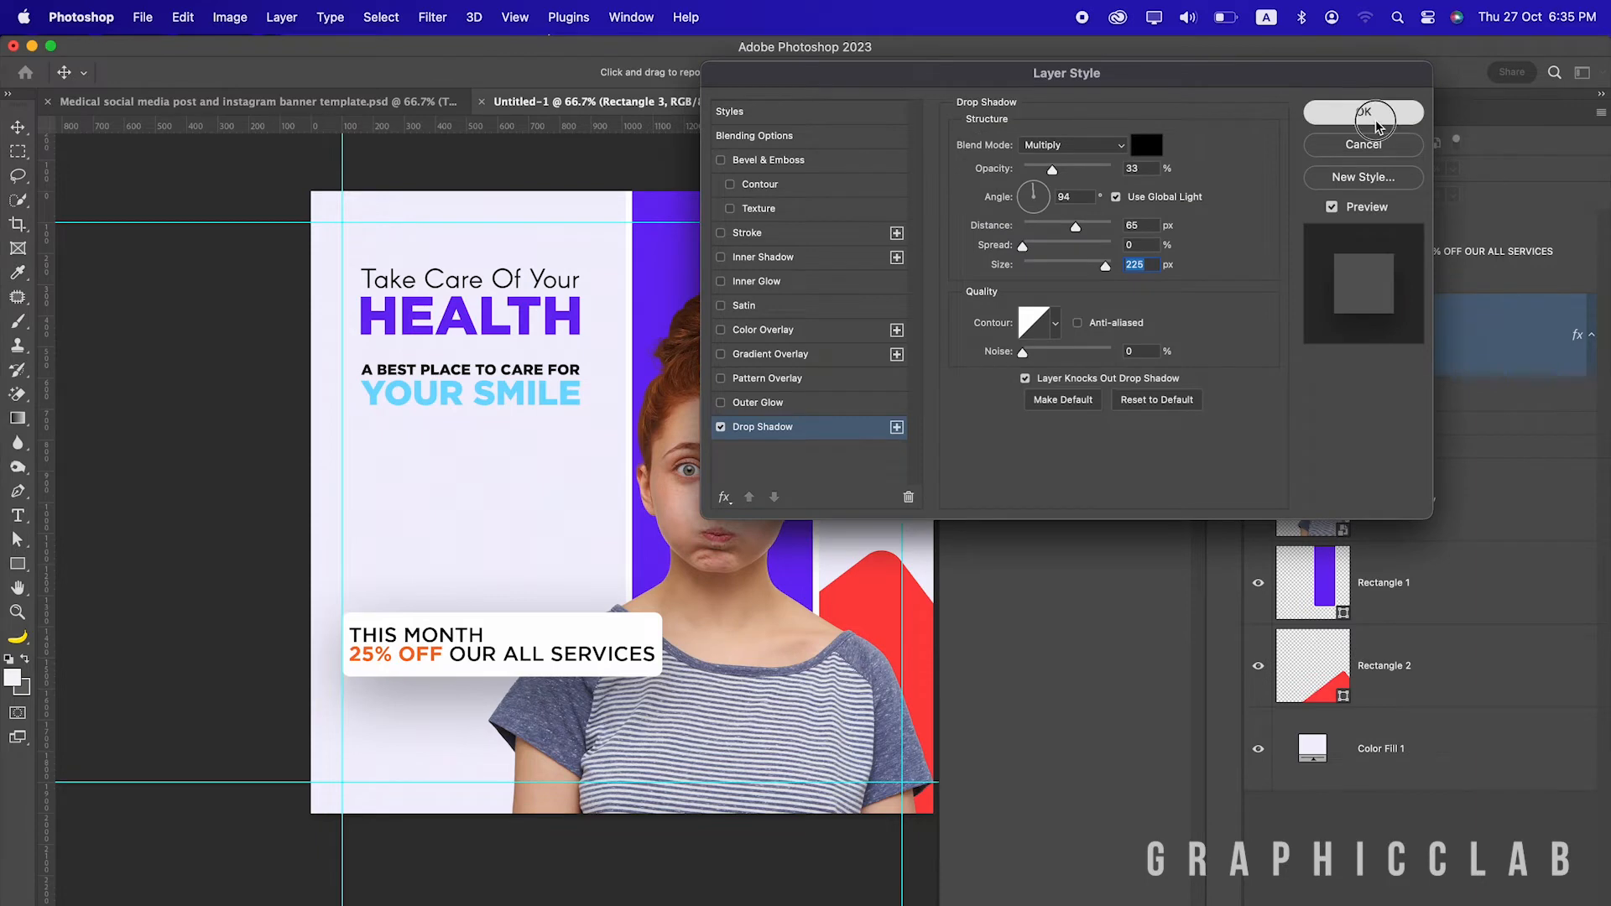
{"action": "left_click", "coordinate": [1363, 112]}
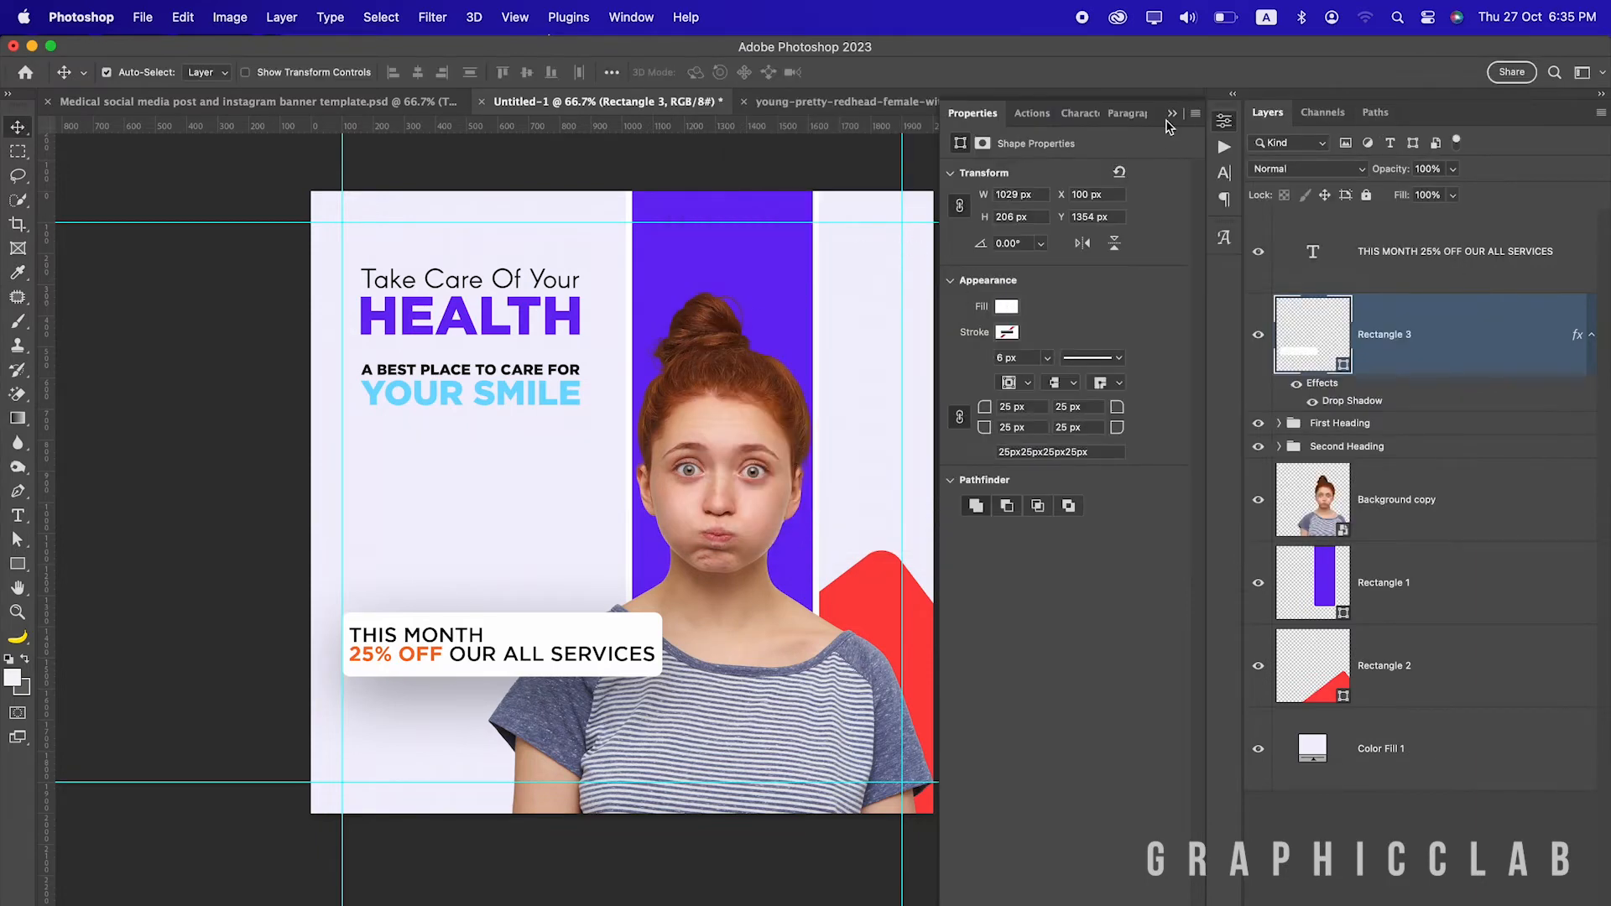
Collapse the white rectangle's effects list and group its layer with the offer text layer
{"action": "left_click", "coordinate": [1172, 112]}
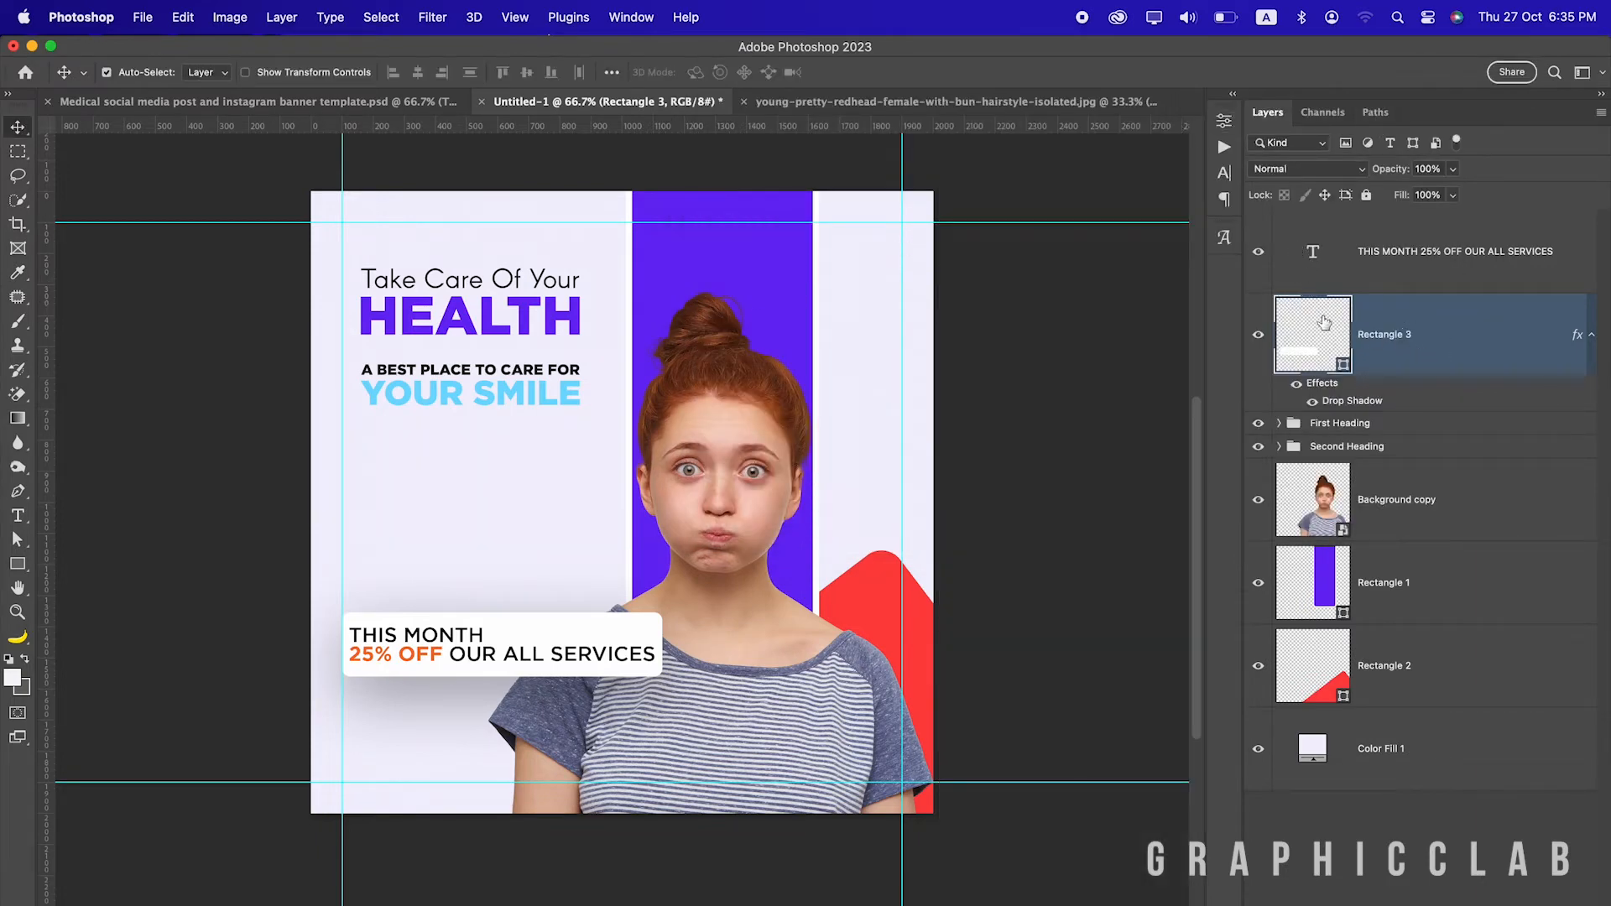
{"action": "left_click", "coordinate": [1589, 334]}
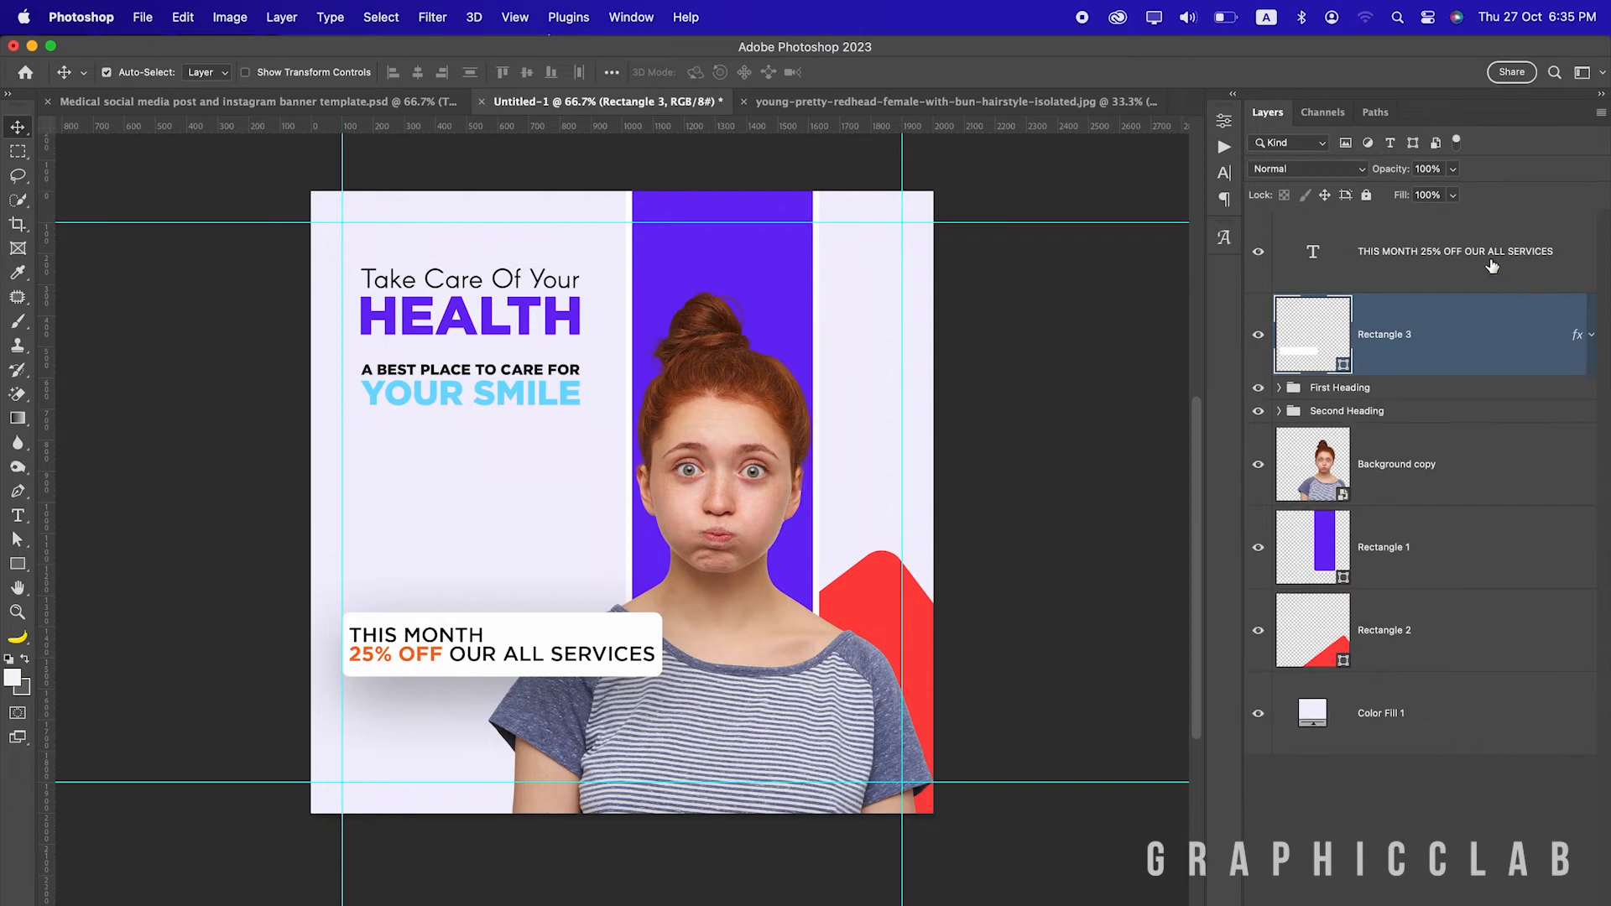
{"action": "left_click", "coordinate": [1490, 264]}
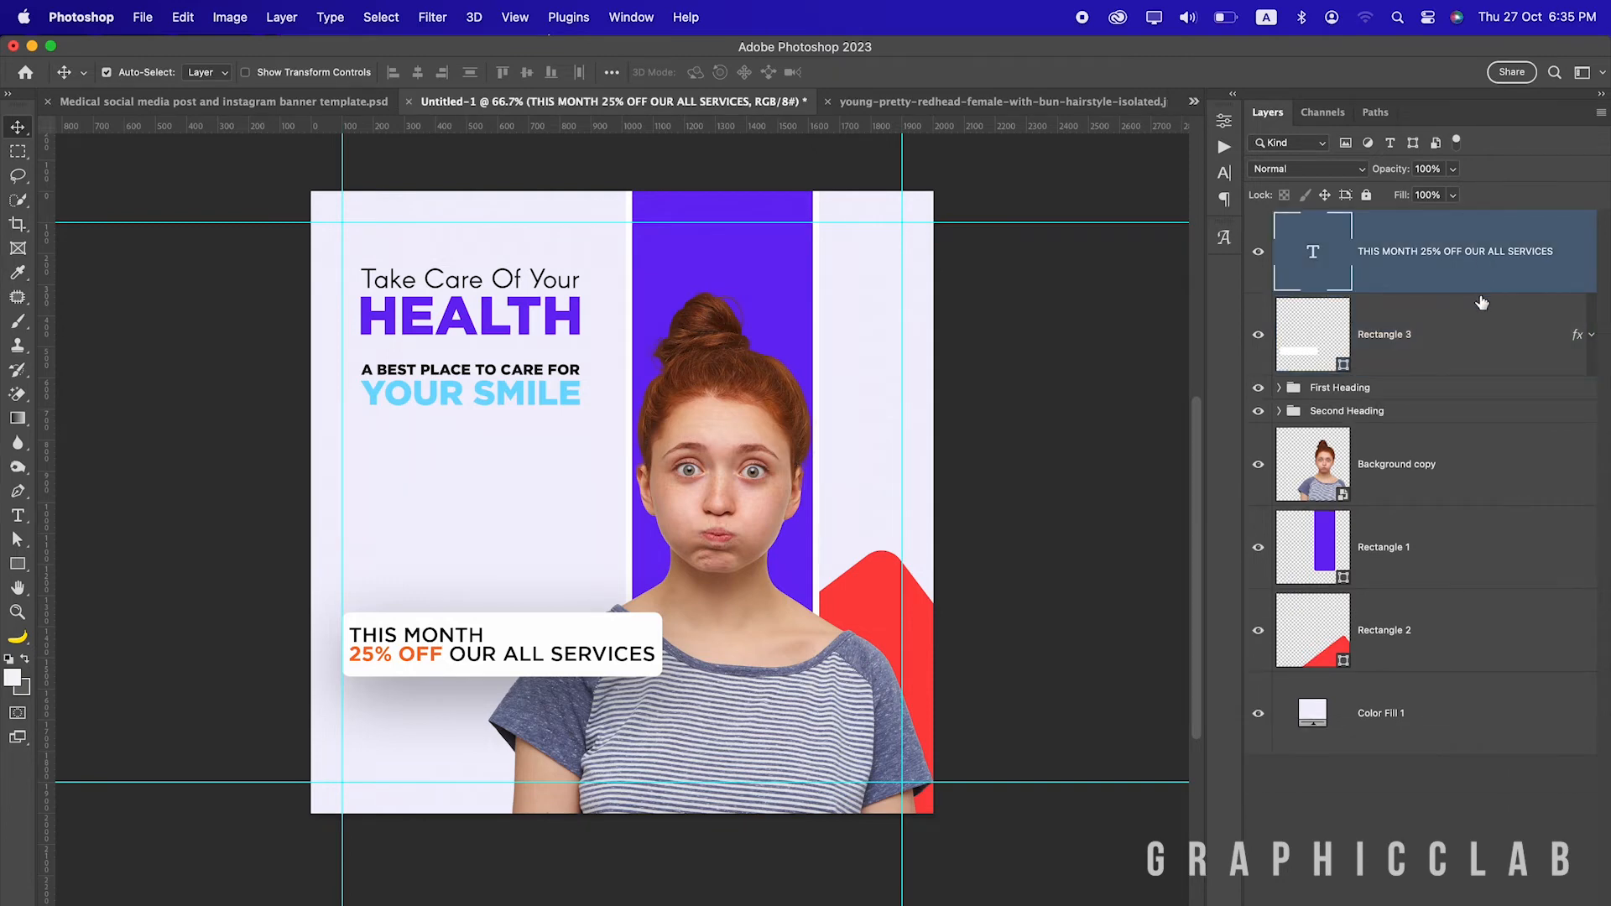
{"action": "left_click", "coordinate": [1472, 320], "text": "shift"}
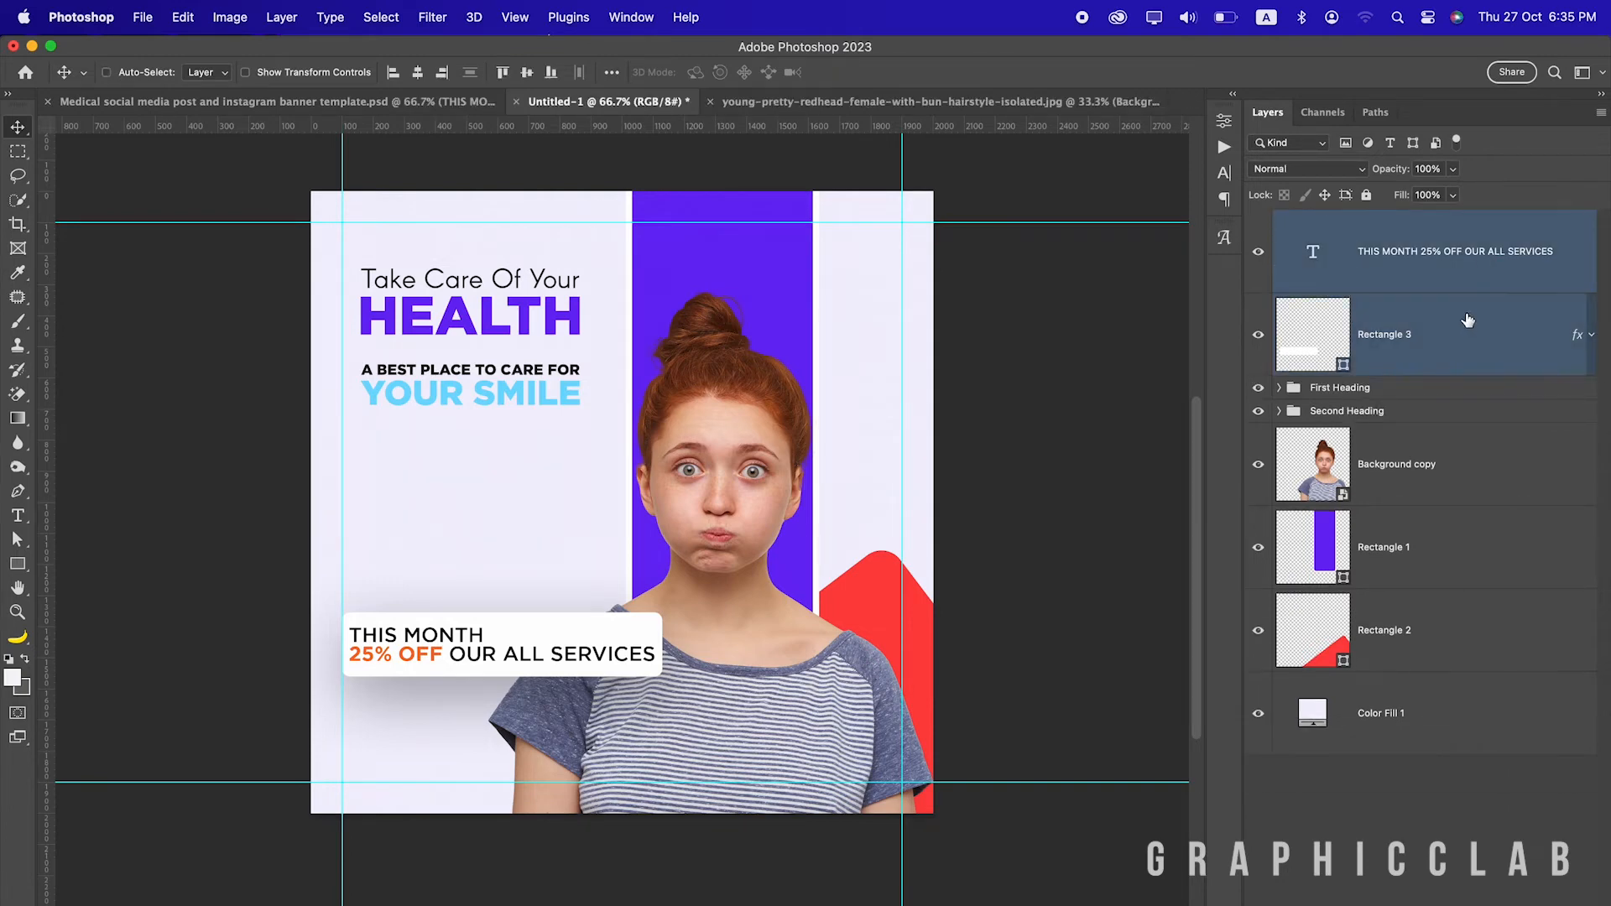
{"action": "key", "text": "super+g"}
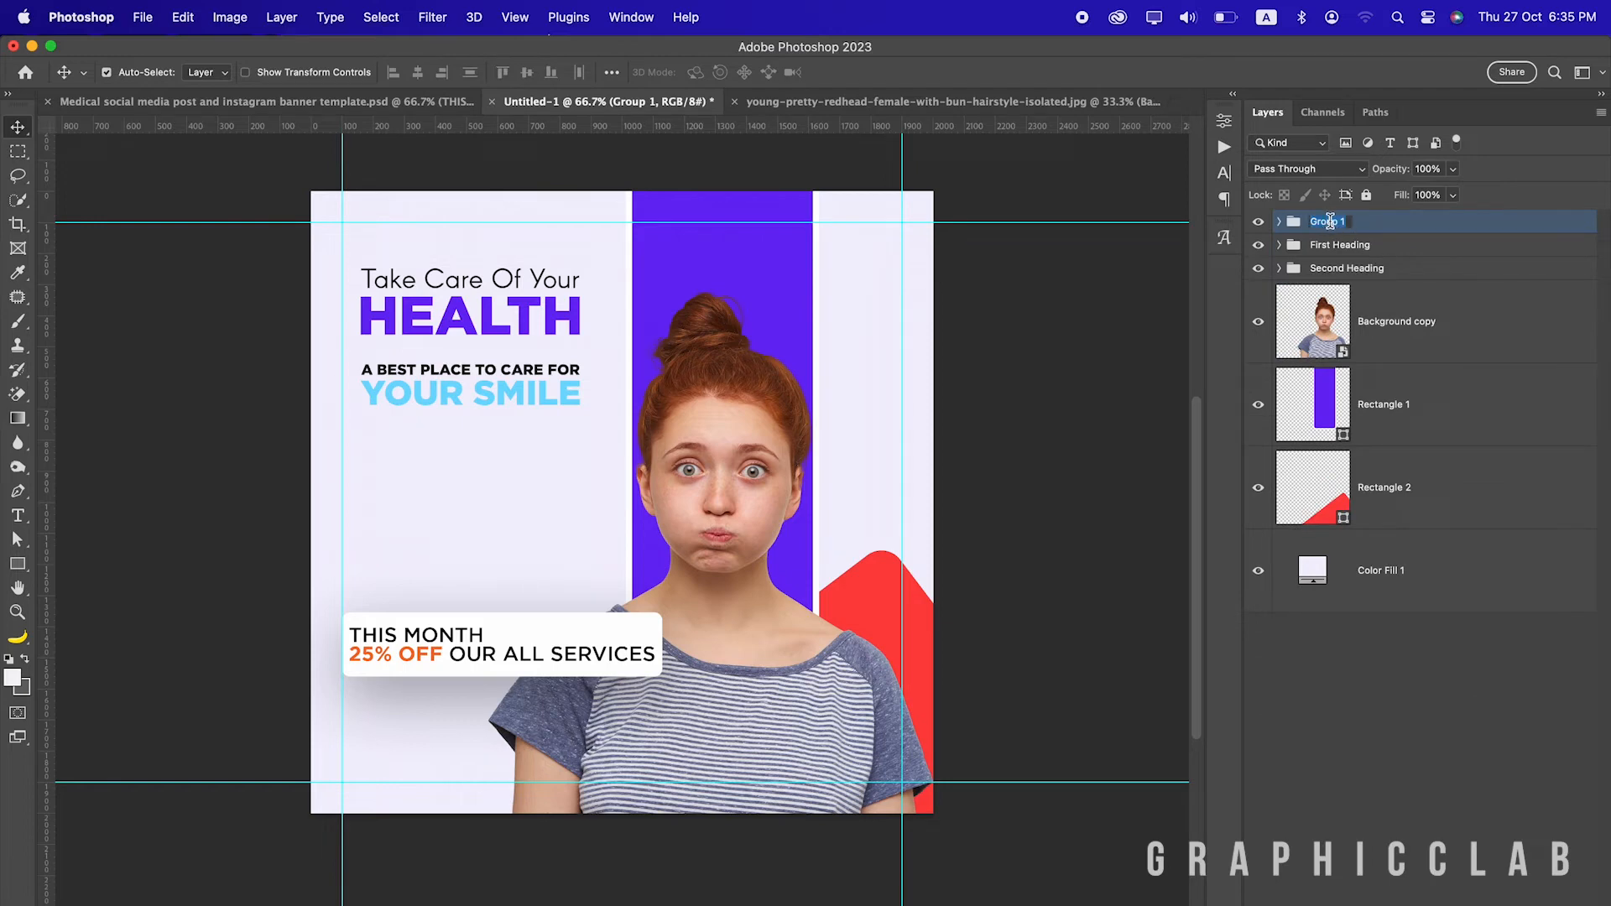
Name the new group Offer, then group the Rectangle 1 and Rectangle 2 layers under the name Shapes
{"action": "type", "text": "Offer"}
{"action": "key", "text": "Return"}
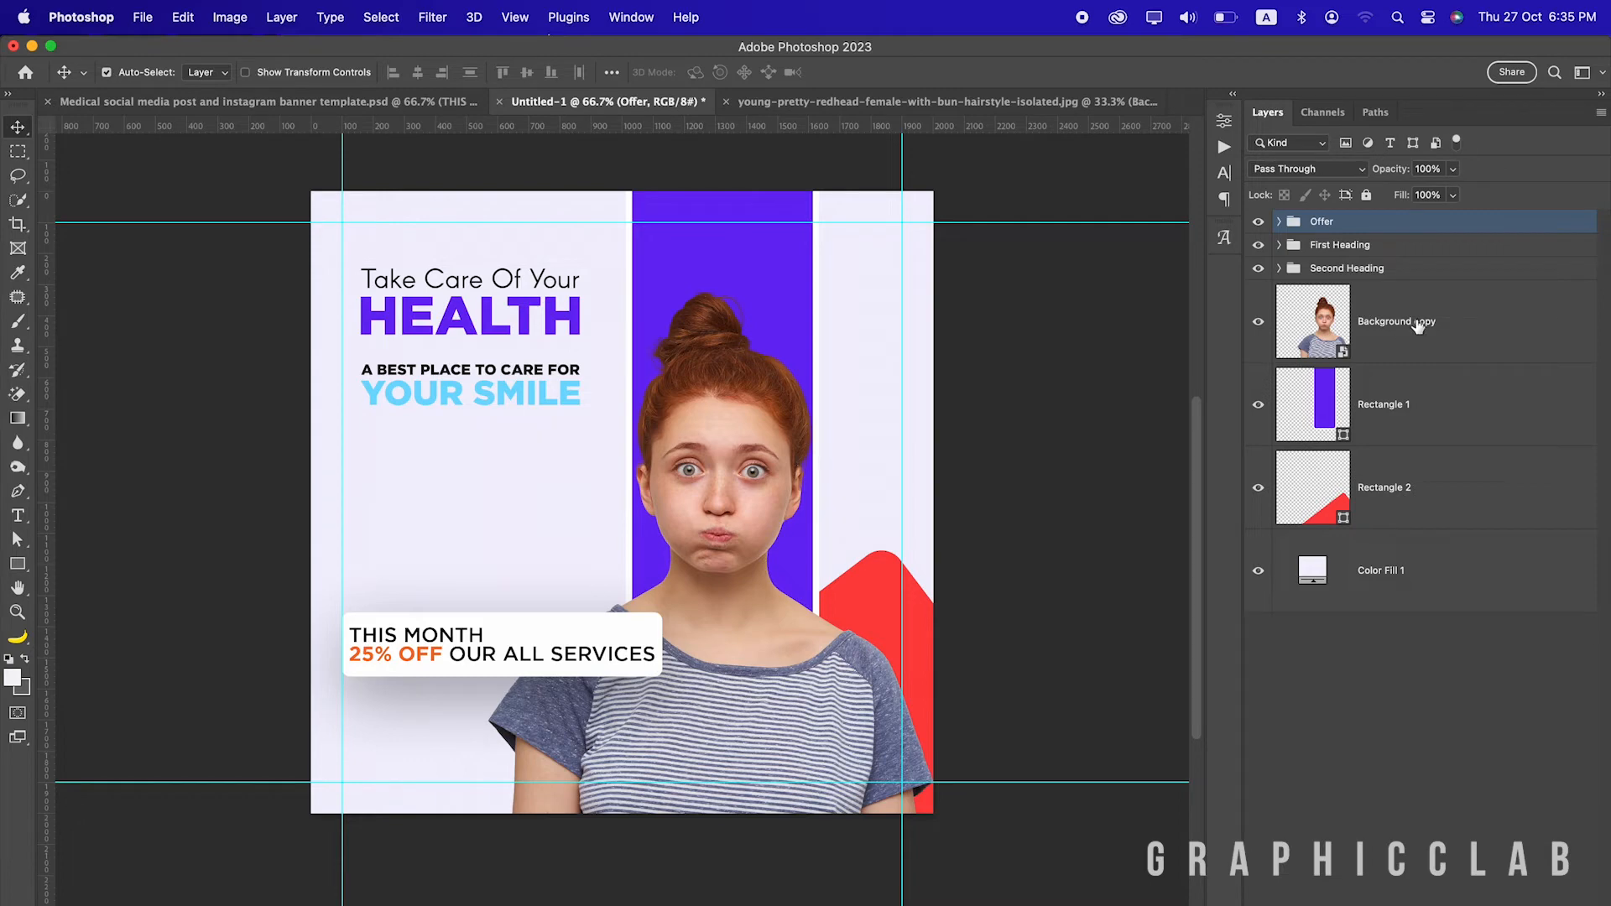
{"action": "left_click", "coordinate": [1394, 419]}
{"action": "left_click", "coordinate": [1398, 487], "text": "super"}
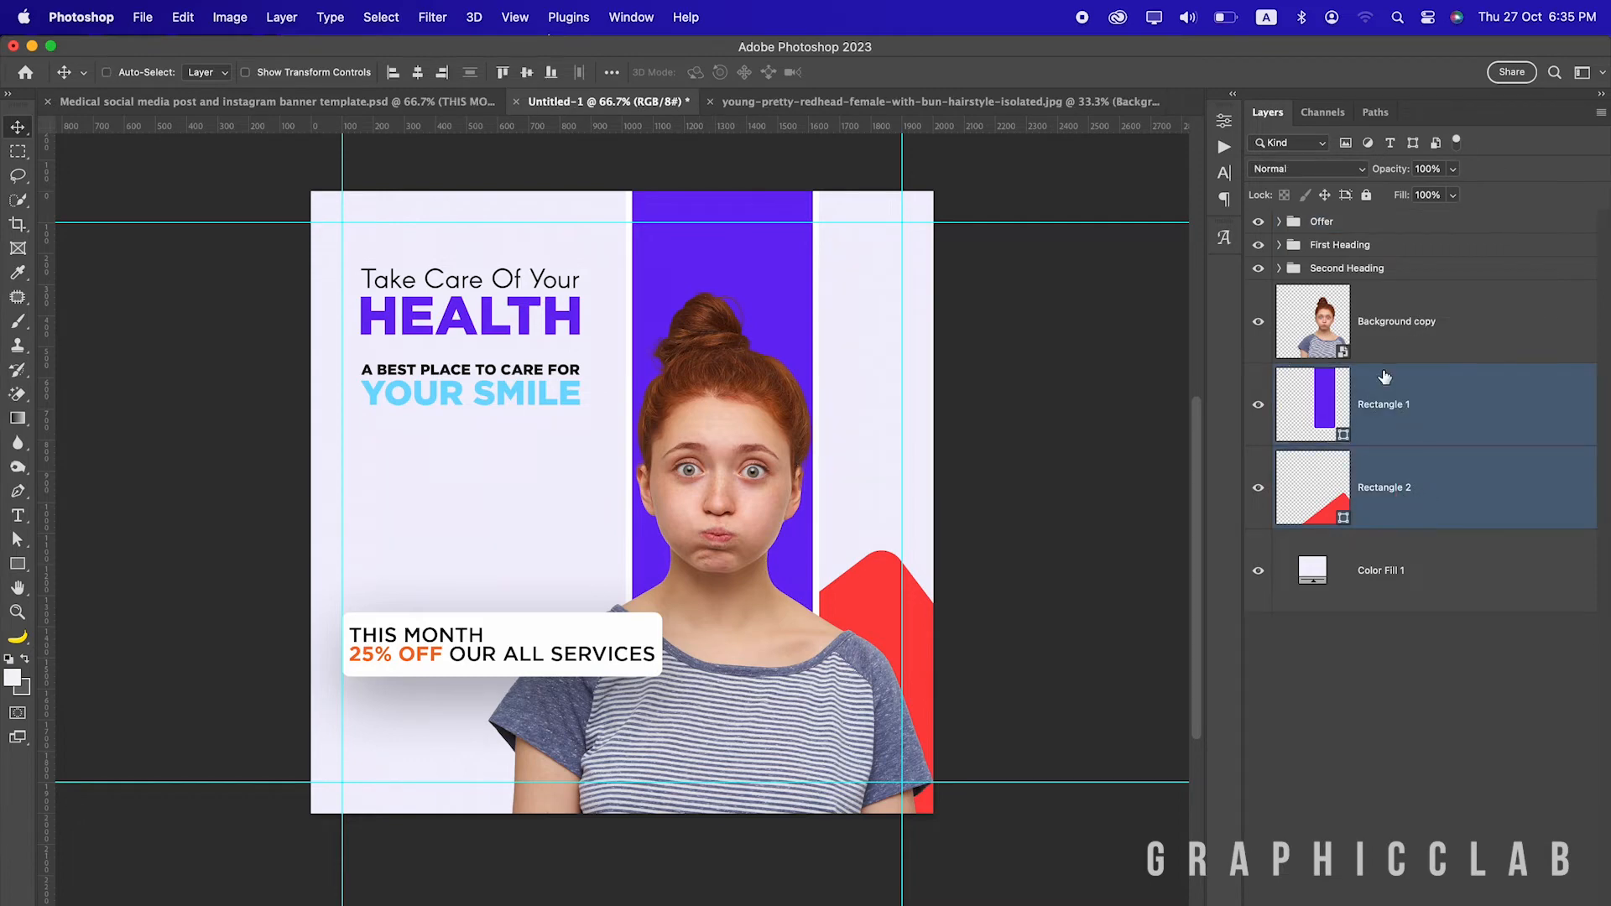
{"action": "key", "text": "super+g"}
{"action": "double_click", "coordinate": [1330, 375]}
{"action": "type", "text": "Shapes"}
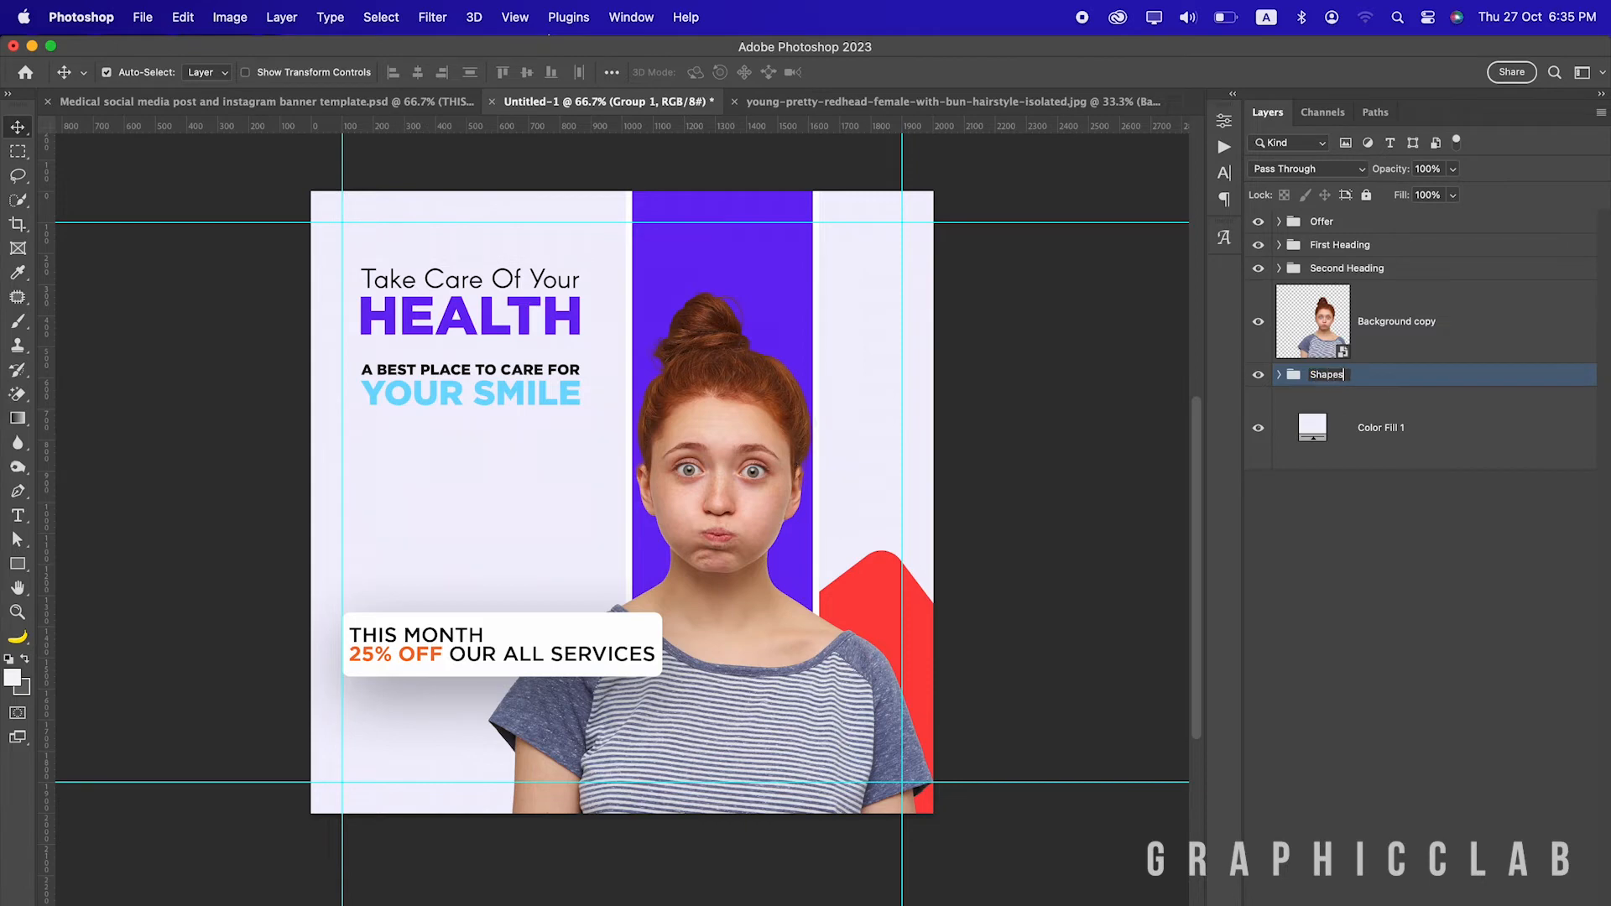
{"action": "key", "text": "Return"}
Group the Color Fill 1 layer with the Shapes group and name the new group Background
{"action": "left_click", "coordinate": [1459, 438]}
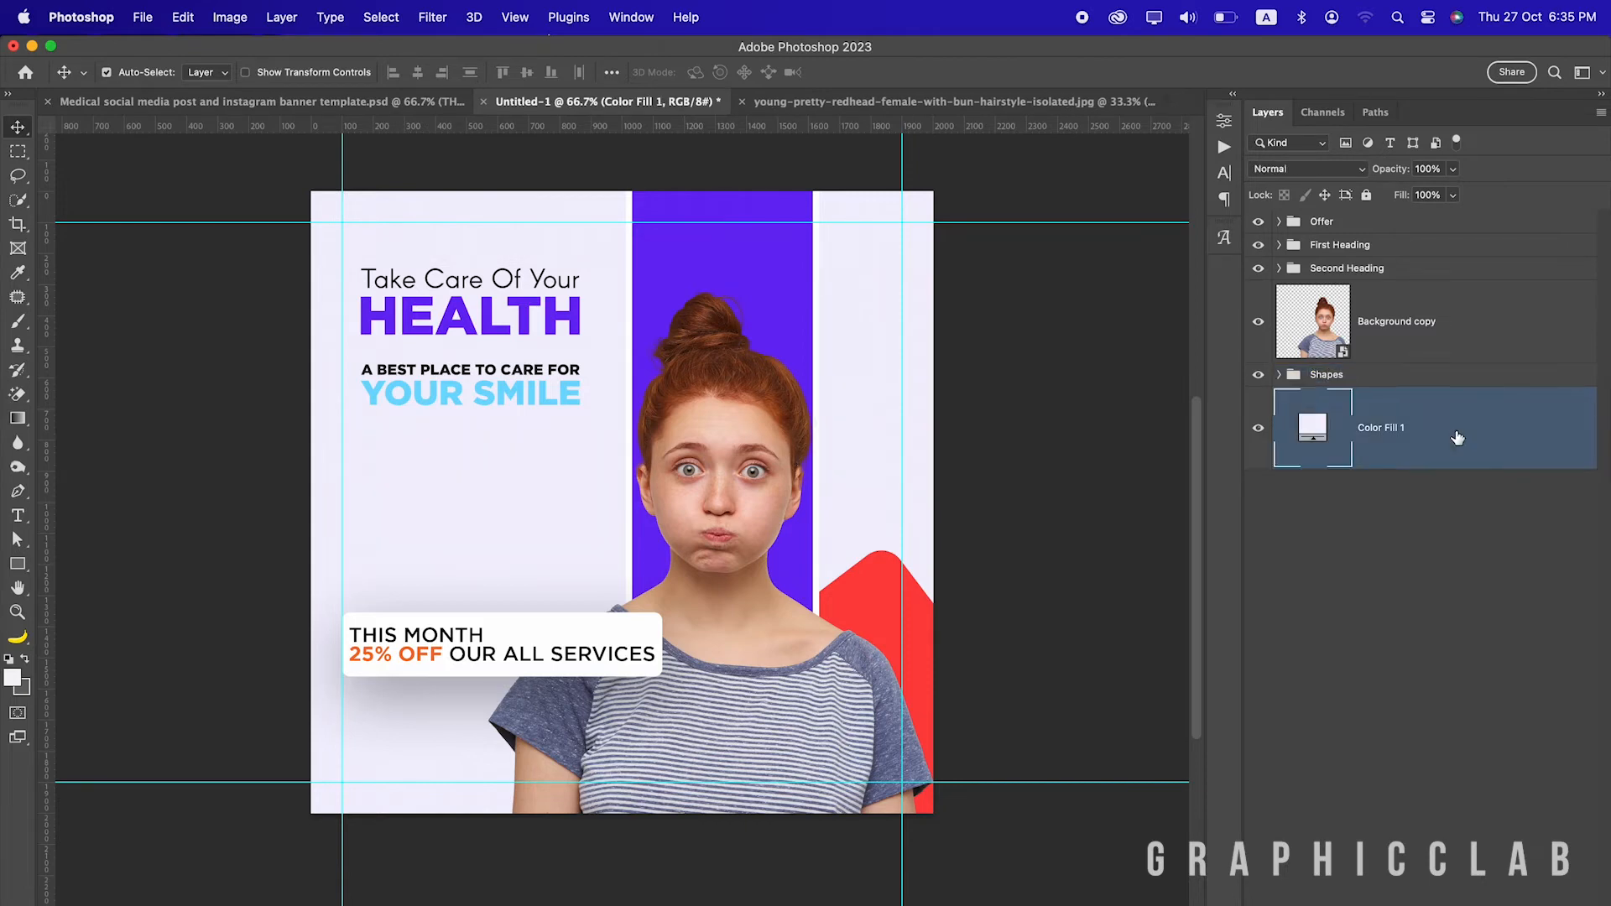
{"action": "left_click", "coordinate": [1425, 388], "text": "super"}
{"action": "key", "text": "super+g"}
{"action": "double_click", "coordinate": [1323, 375]}
{"action": "type", "text": "Back"}
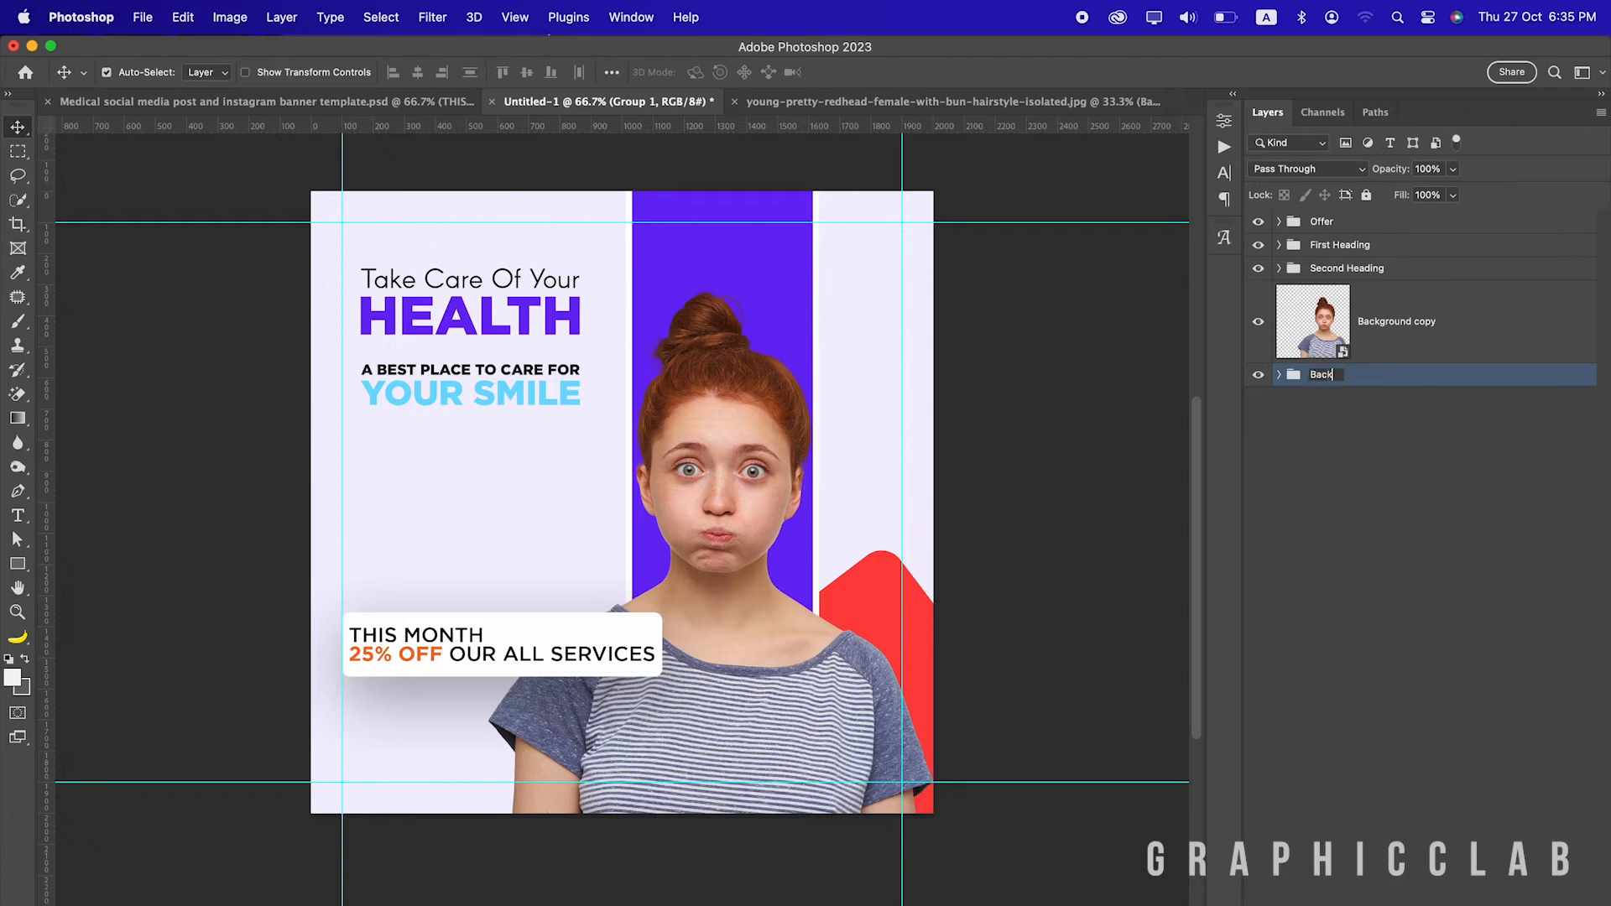
{"action": "type", "text": "ground"}
{"action": "key", "text": "Return"}
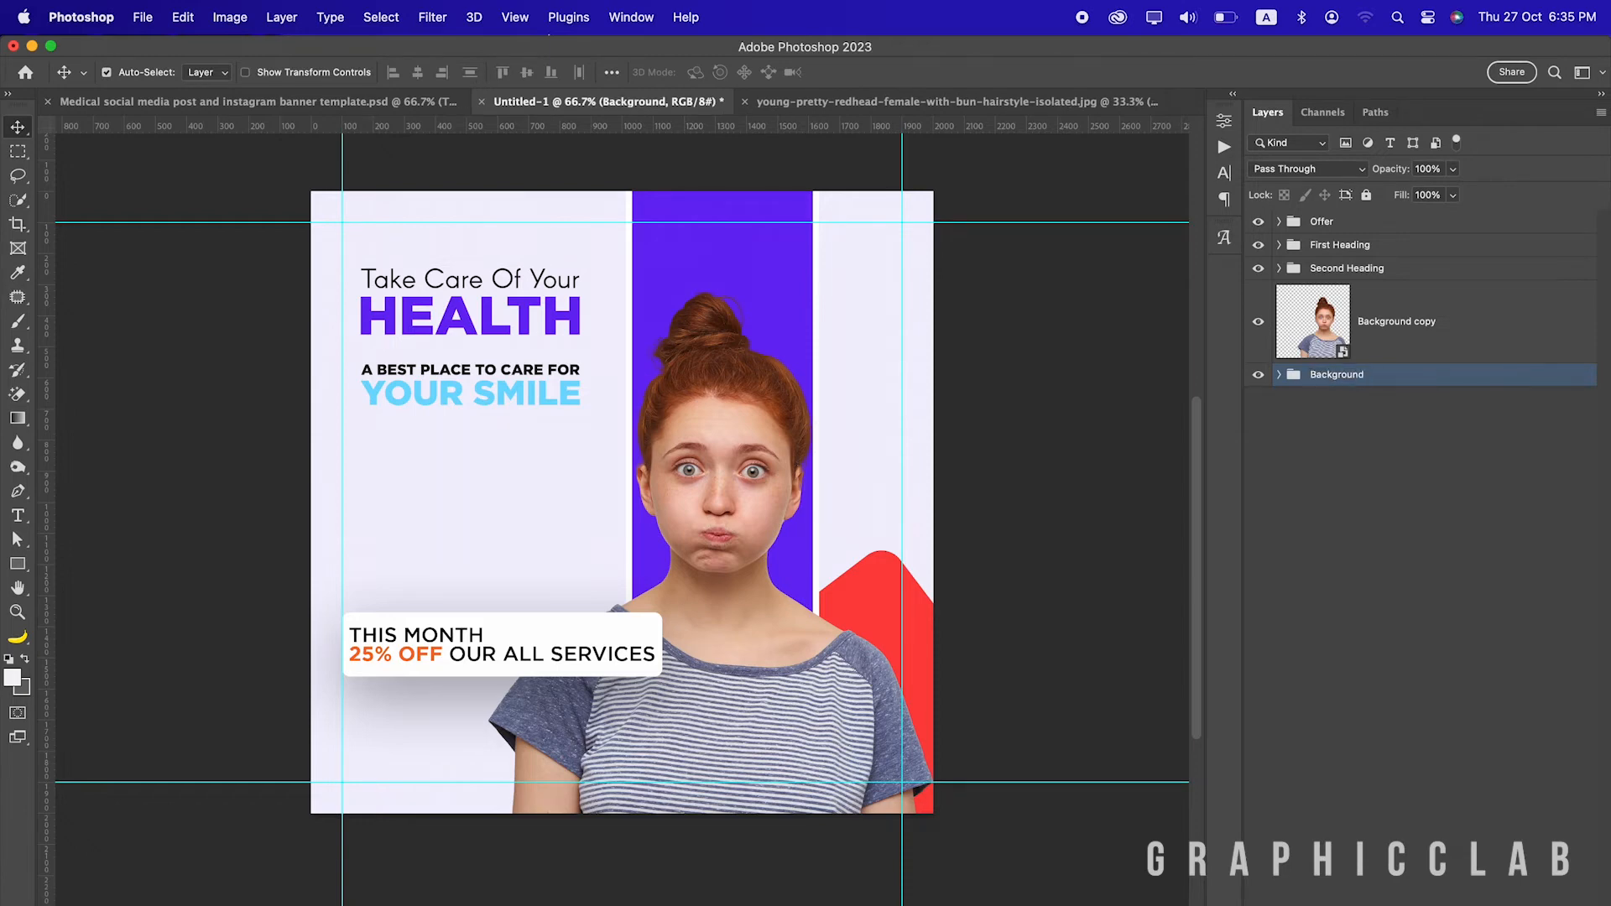
{"action": "left_click", "coordinate": [1415, 550]}
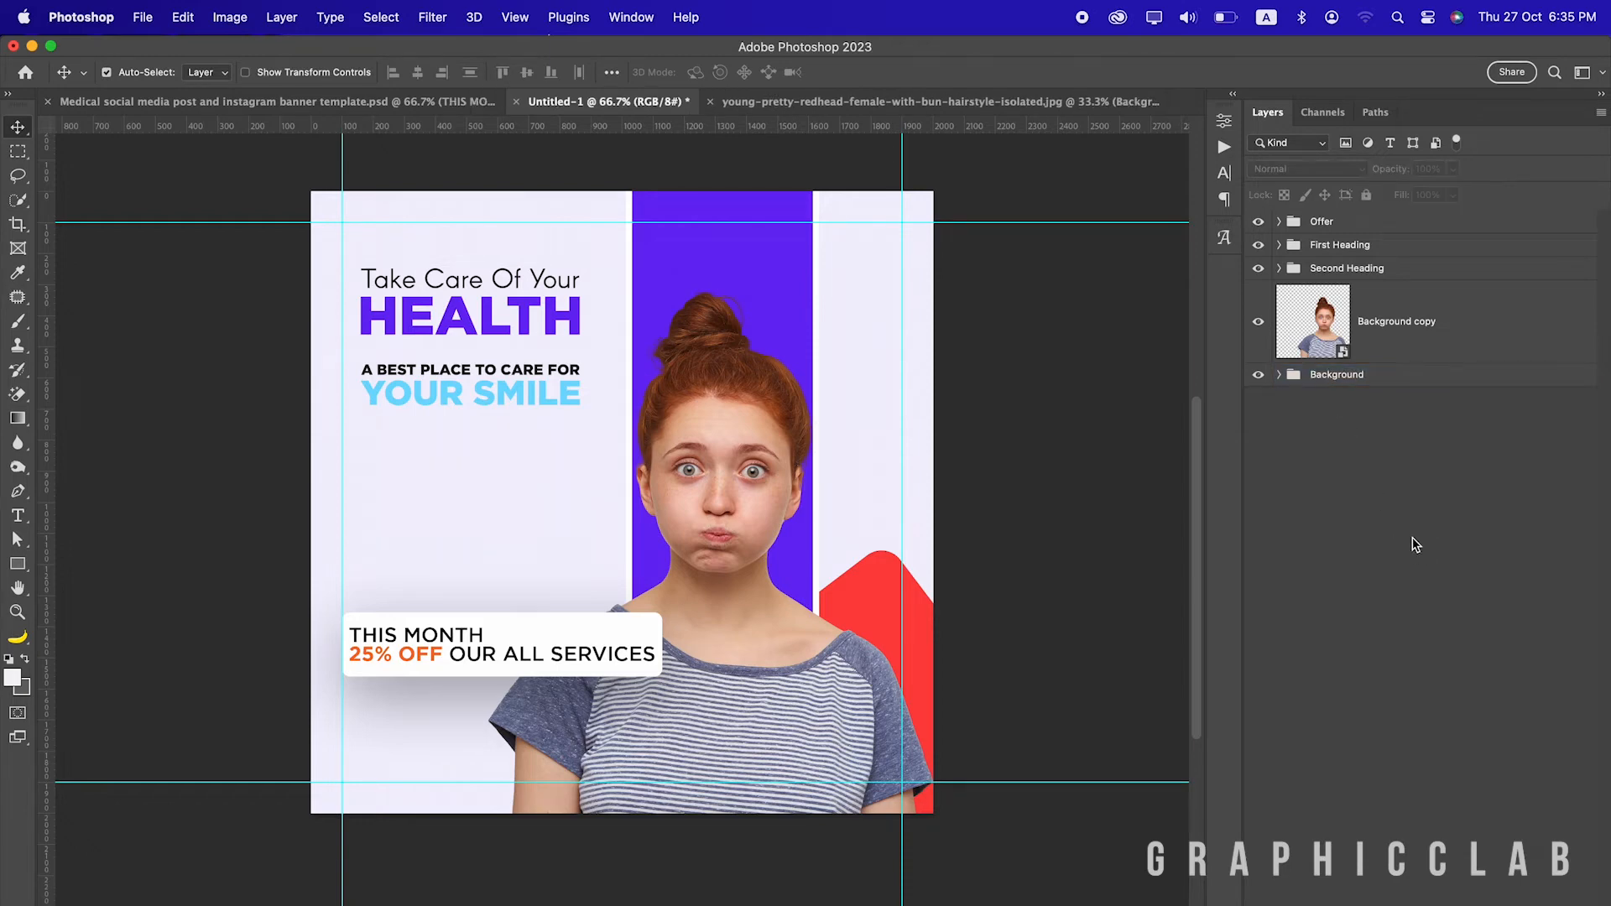
Switch to the medical template document, identify and collapse its Icon group, and copy that group
{"action": "left_click", "coordinate": [365, 100]}
{"action": "left_click", "coordinate": [629, 577]}
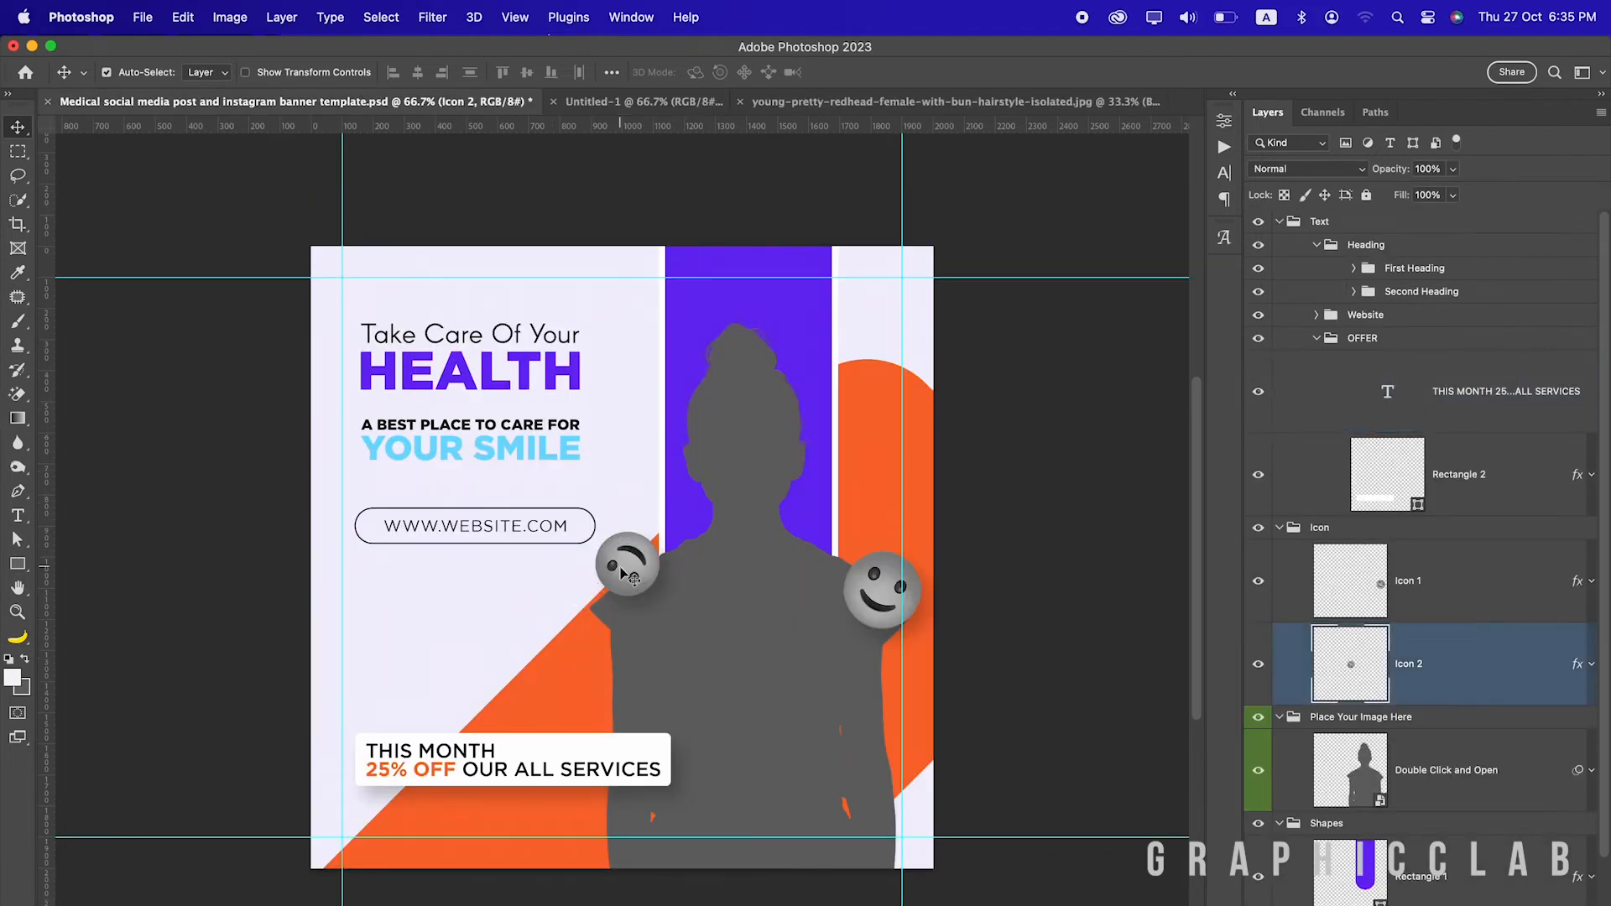
{"action": "left_click", "coordinate": [1309, 529]}
{"action": "left_click", "coordinate": [1259, 529]}
{"action": "left_click", "coordinate": [1259, 529]}
{"action": "left_click", "coordinate": [1279, 527]}
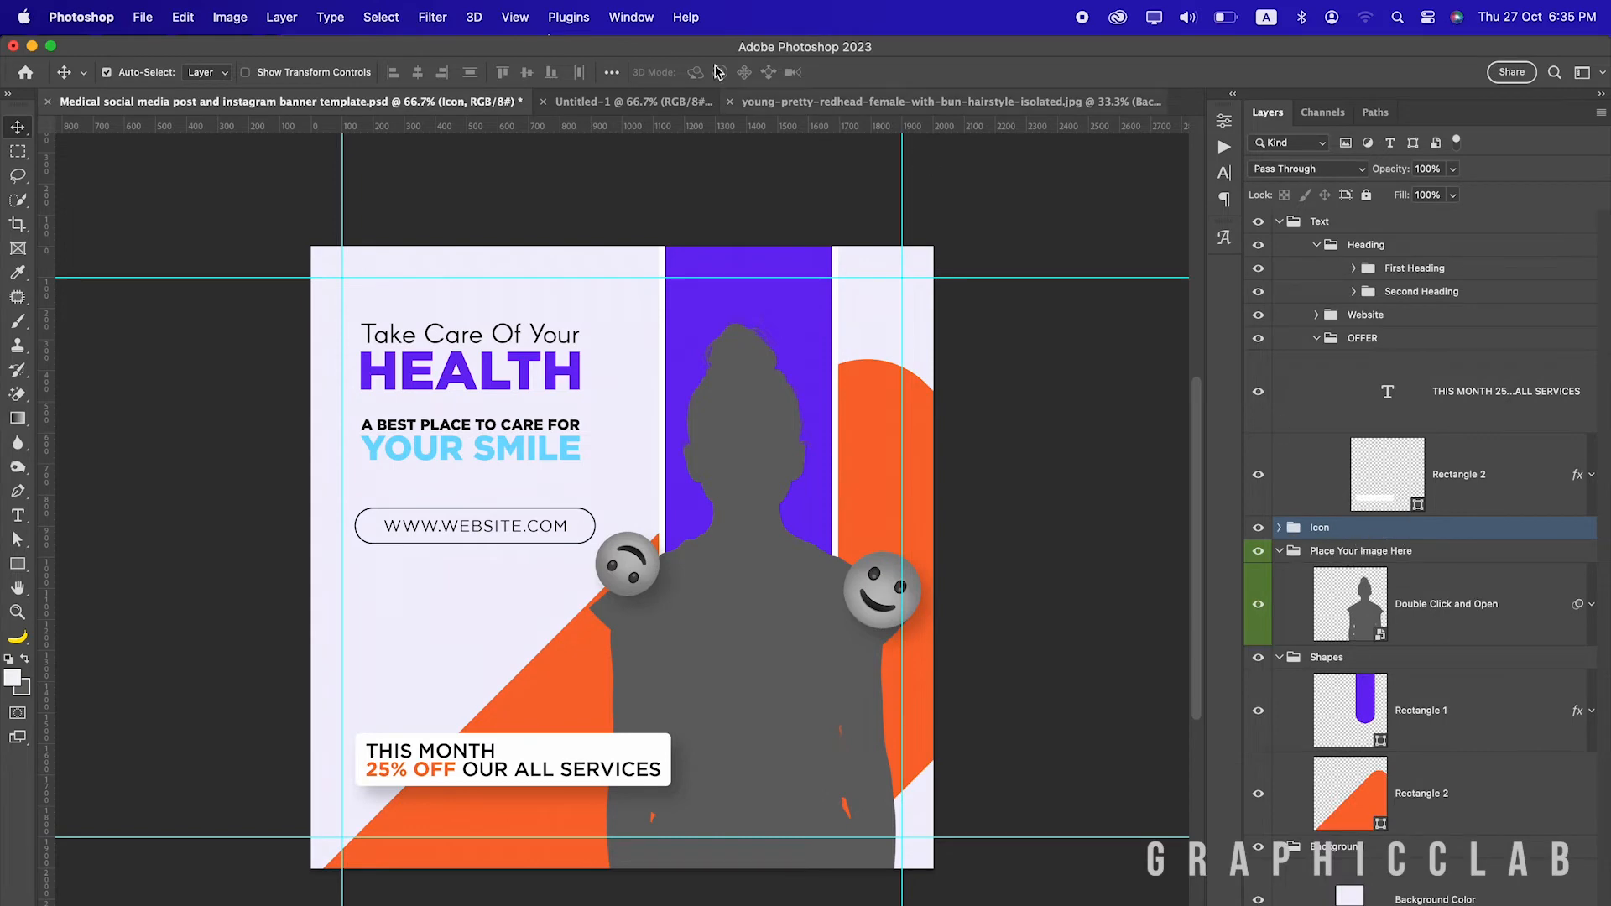
{"action": "left_click", "coordinate": [184, 17]}
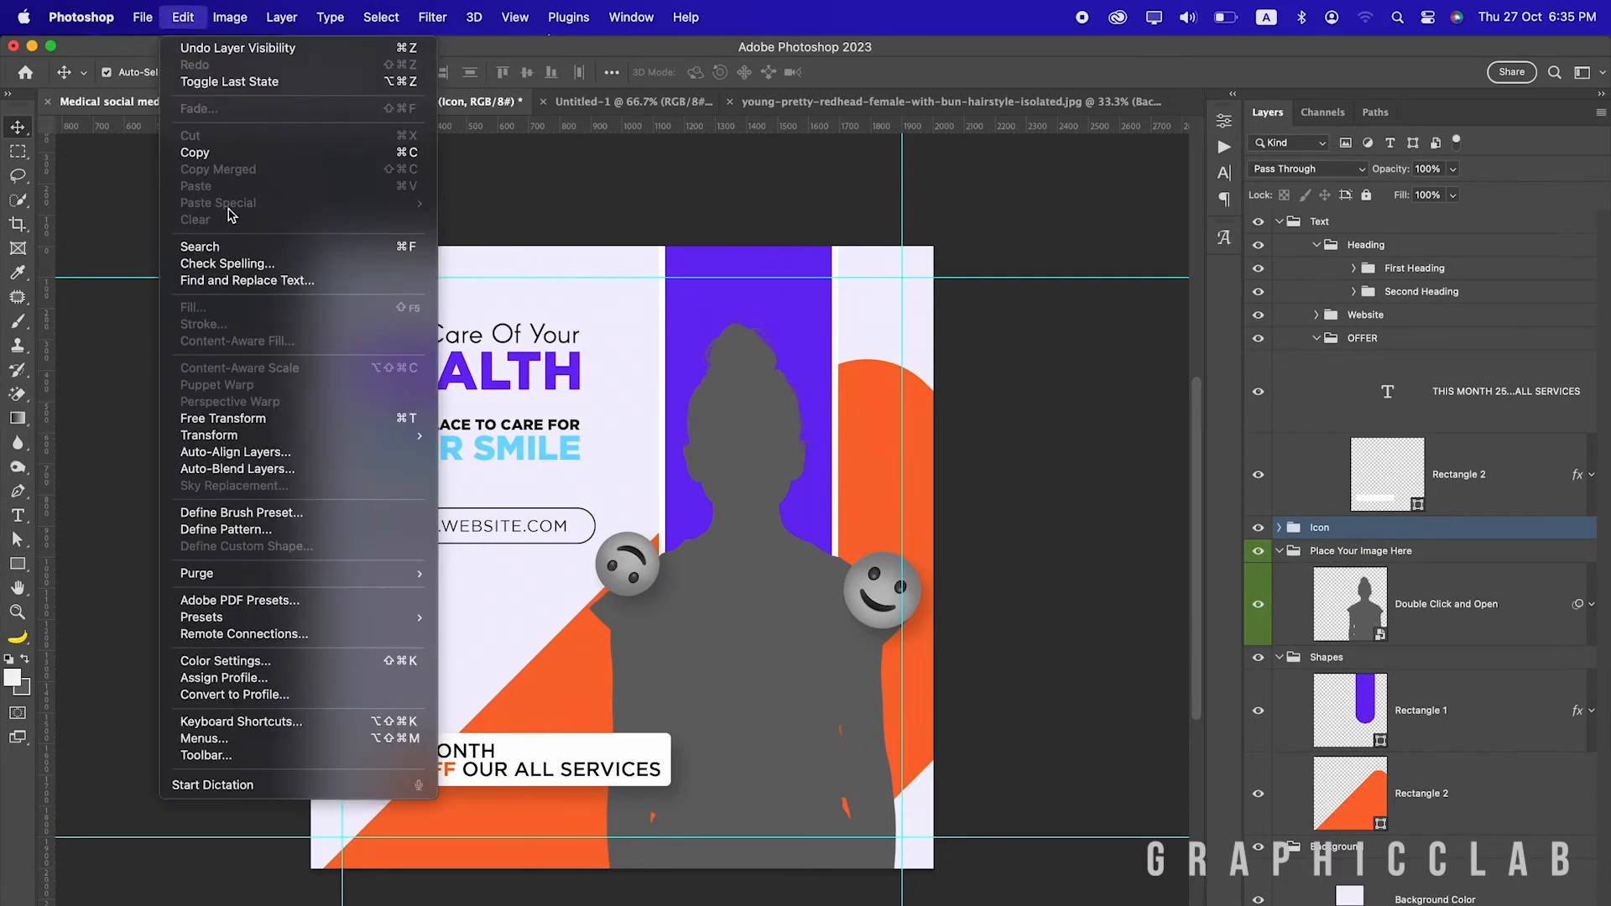
{"action": "left_click", "coordinate": [202, 153]}
Paste the copied Icon group in place in the Untitled-1 document
{"action": "left_click", "coordinate": [555, 102]}
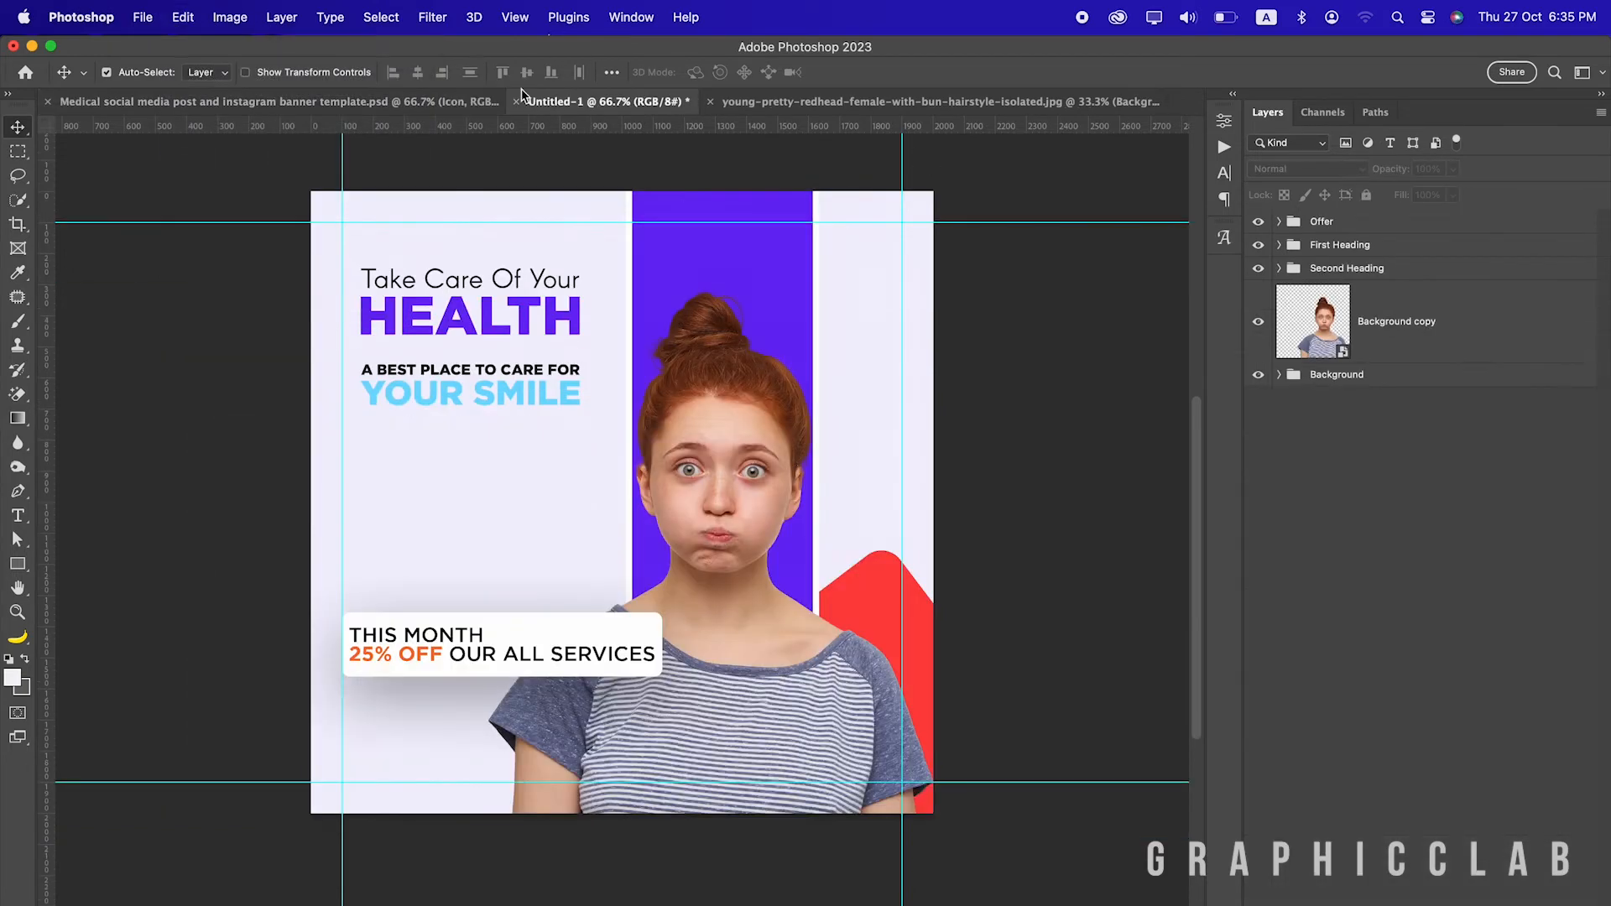
{"action": "left_click", "coordinate": [184, 17]}
{"action": "mouse_move", "coordinate": [223, 203]}
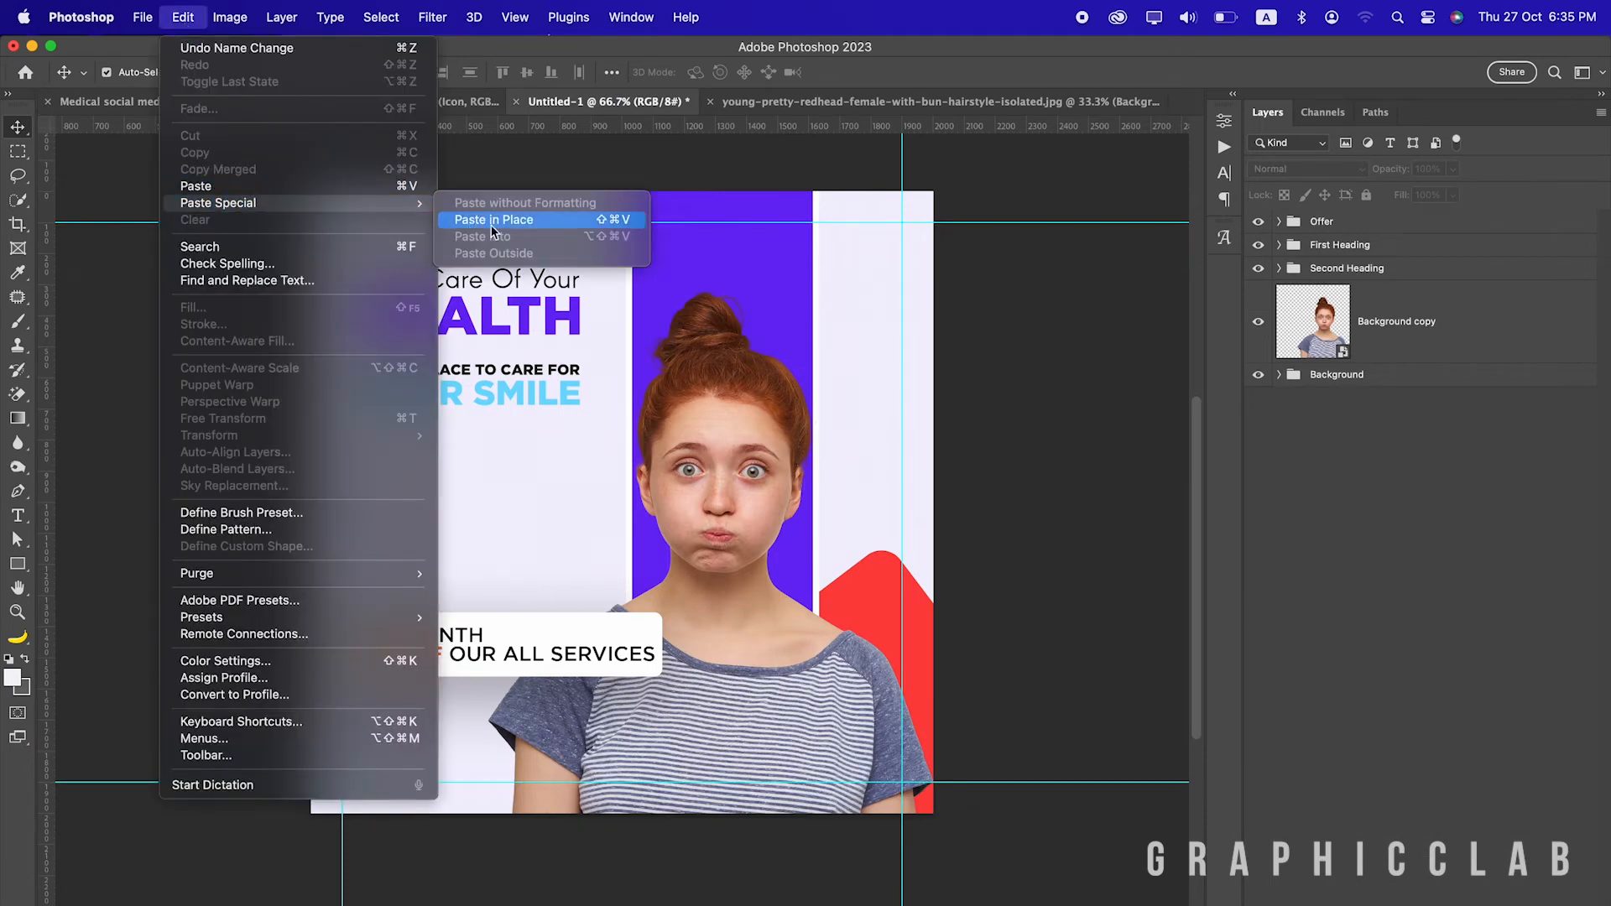
{"action": "left_click", "coordinate": [487, 220]}
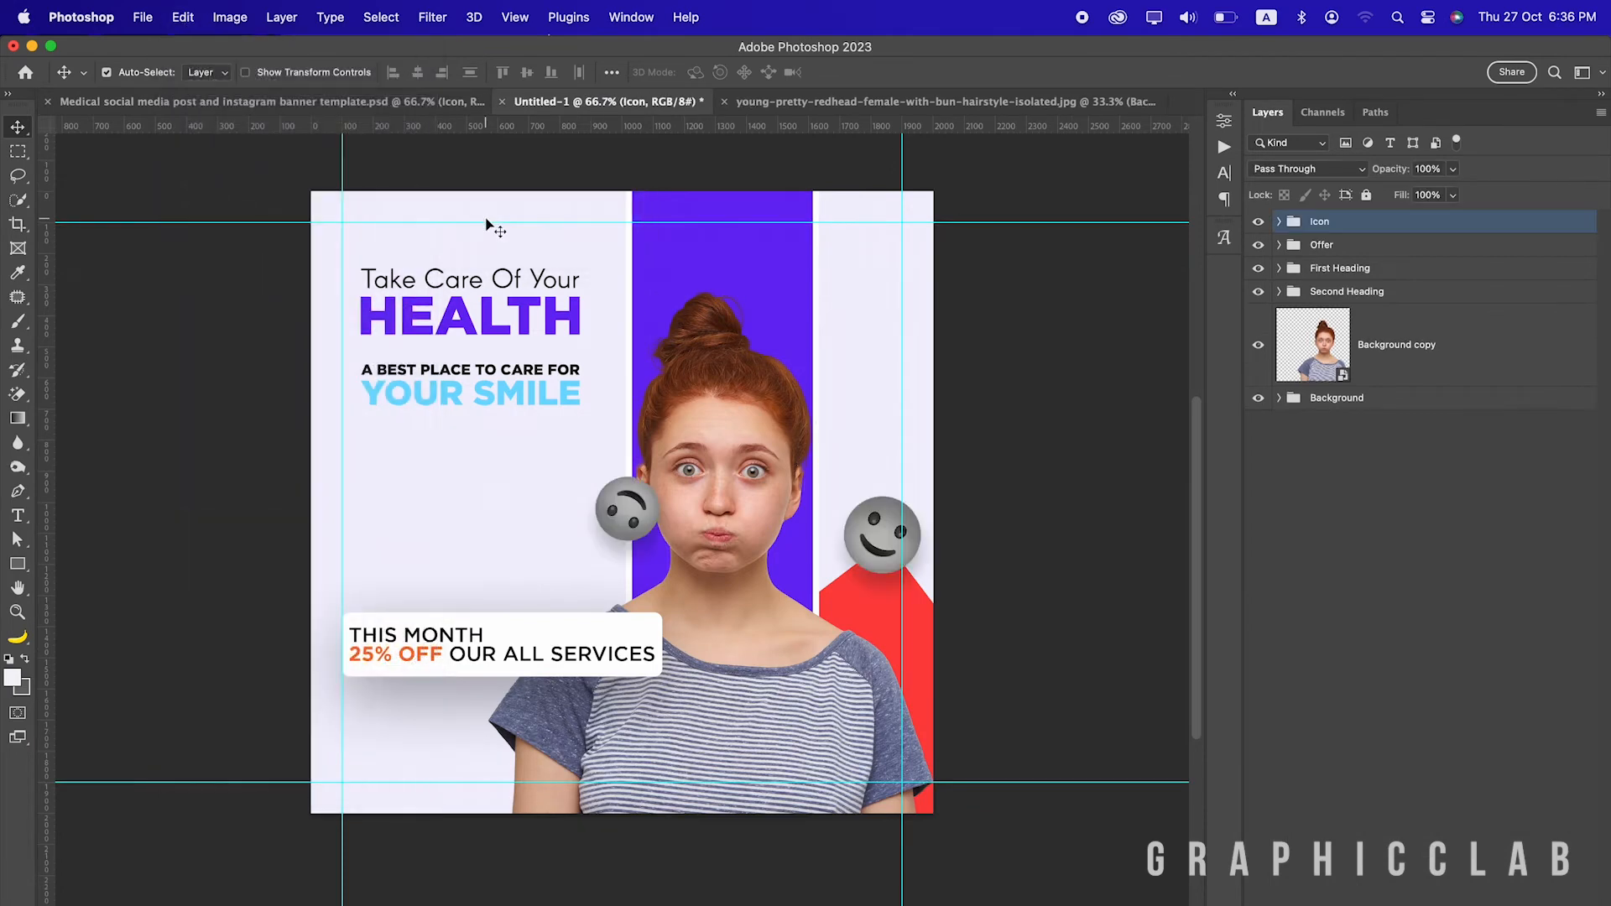
Reposition the two smiley icons so that one sits beside the woman's jaw and the other over her opposite shoulder
{"action": "left_click", "coordinate": [631, 522]}
{"action": "left_click_drag", "start_coordinate": [631, 522], "coordinate": [587, 563]}
{"action": "left_click_drag", "start_coordinate": [908, 556], "coordinate": [825, 571]}
{"action": "left_click_drag", "start_coordinate": [571, 551], "coordinate": [610, 542]}
{"action": "left_click_drag", "start_coordinate": [841, 577], "coordinate": [824, 591]}
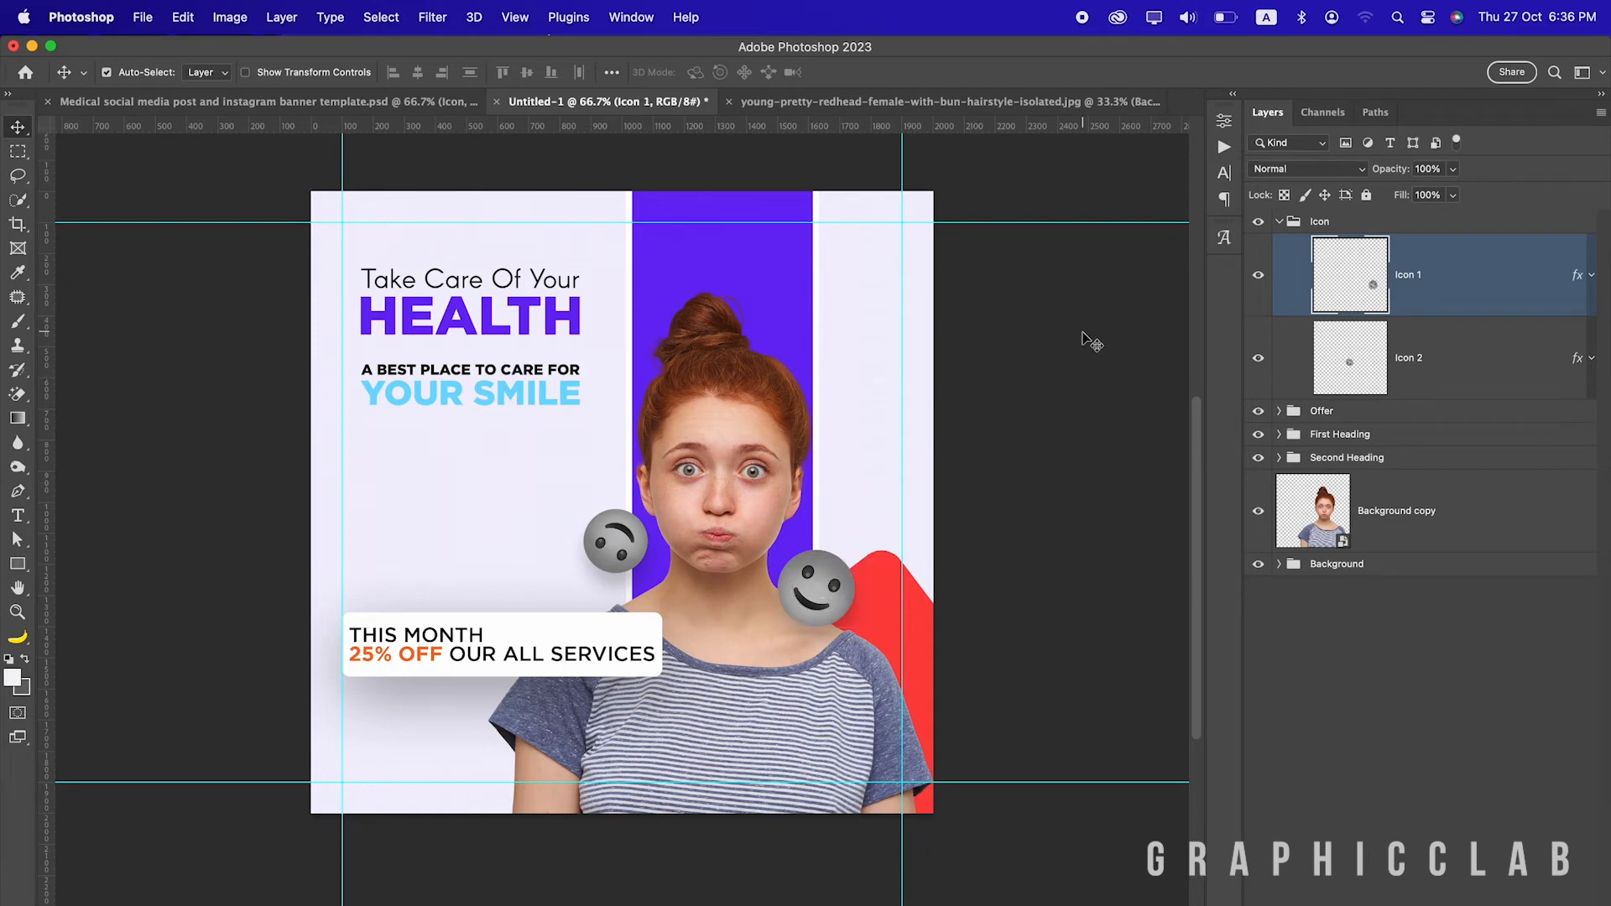
{"action": "left_click", "coordinate": [1091, 342]}
Collapse the Icon group and move it below the Second Heading group, directly above the woman's layer
{"action": "left_click", "coordinate": [1279, 221]}
{"action": "left_click_drag", "start_coordinate": [1353, 231], "coordinate": [1353, 272]}
{"action": "mouse_move", "coordinate": [1355, 384]}
{"action": "left_mouse_down"}
{"action": "mouse_move", "coordinate": [1360, 410]}
{"action": "mouse_move", "coordinate": [1357, 393]}
{"action": "left_mouse_up"}
{"action": "left_click", "coordinate": [1279, 375]}
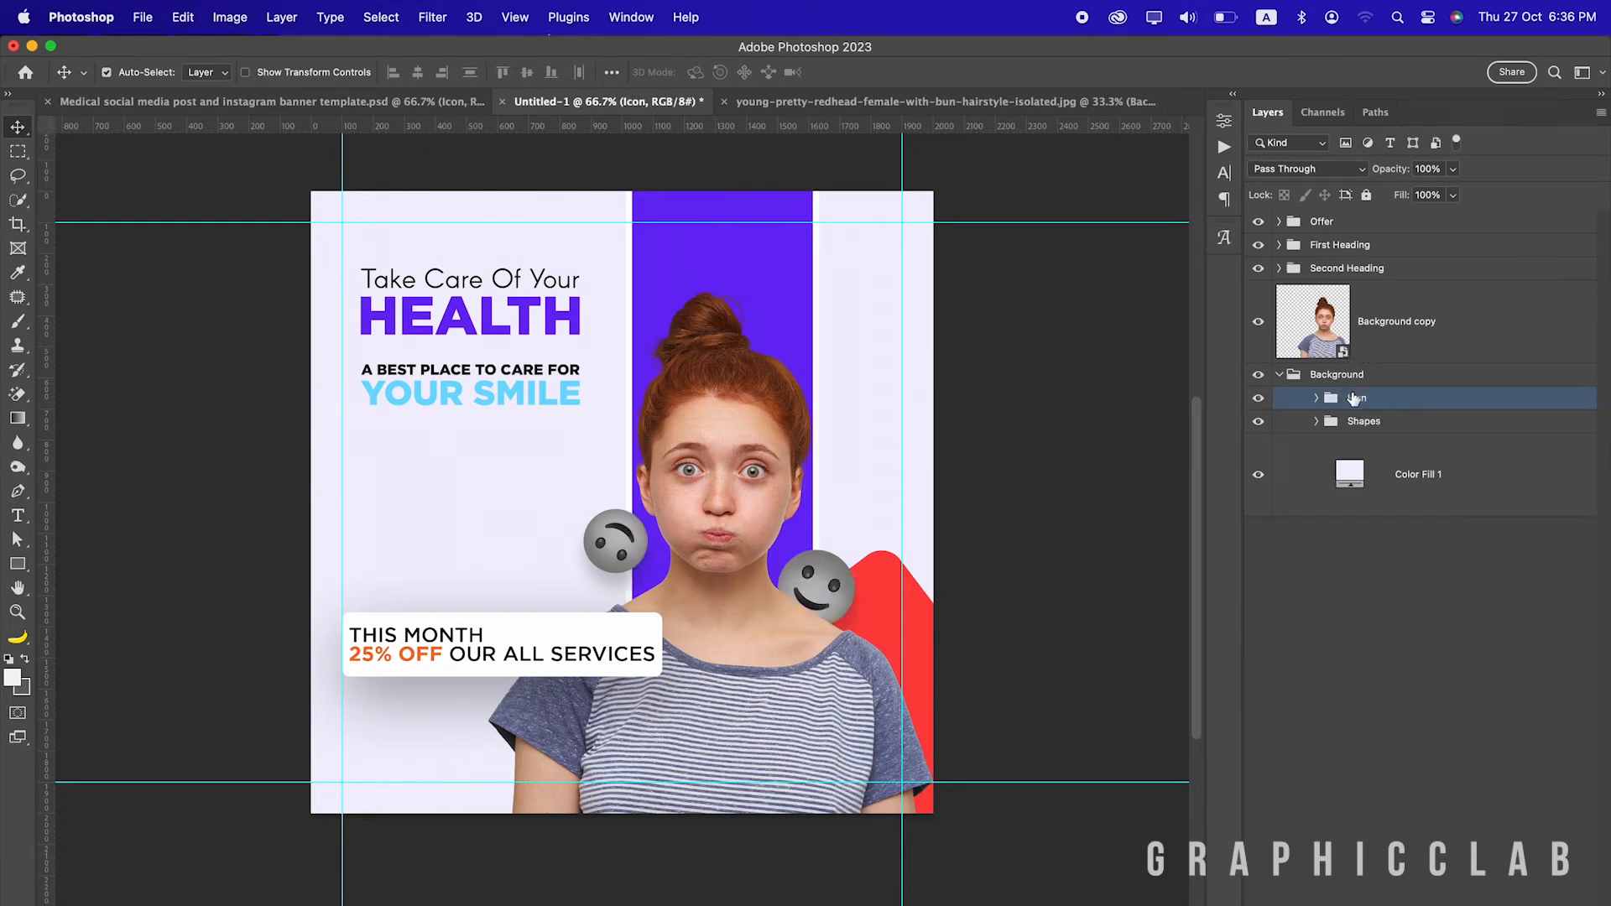
{"action": "left_click_drag", "start_coordinate": [1350, 397], "coordinate": [1293, 290]}
{"action": "left_click", "coordinate": [1279, 398]}
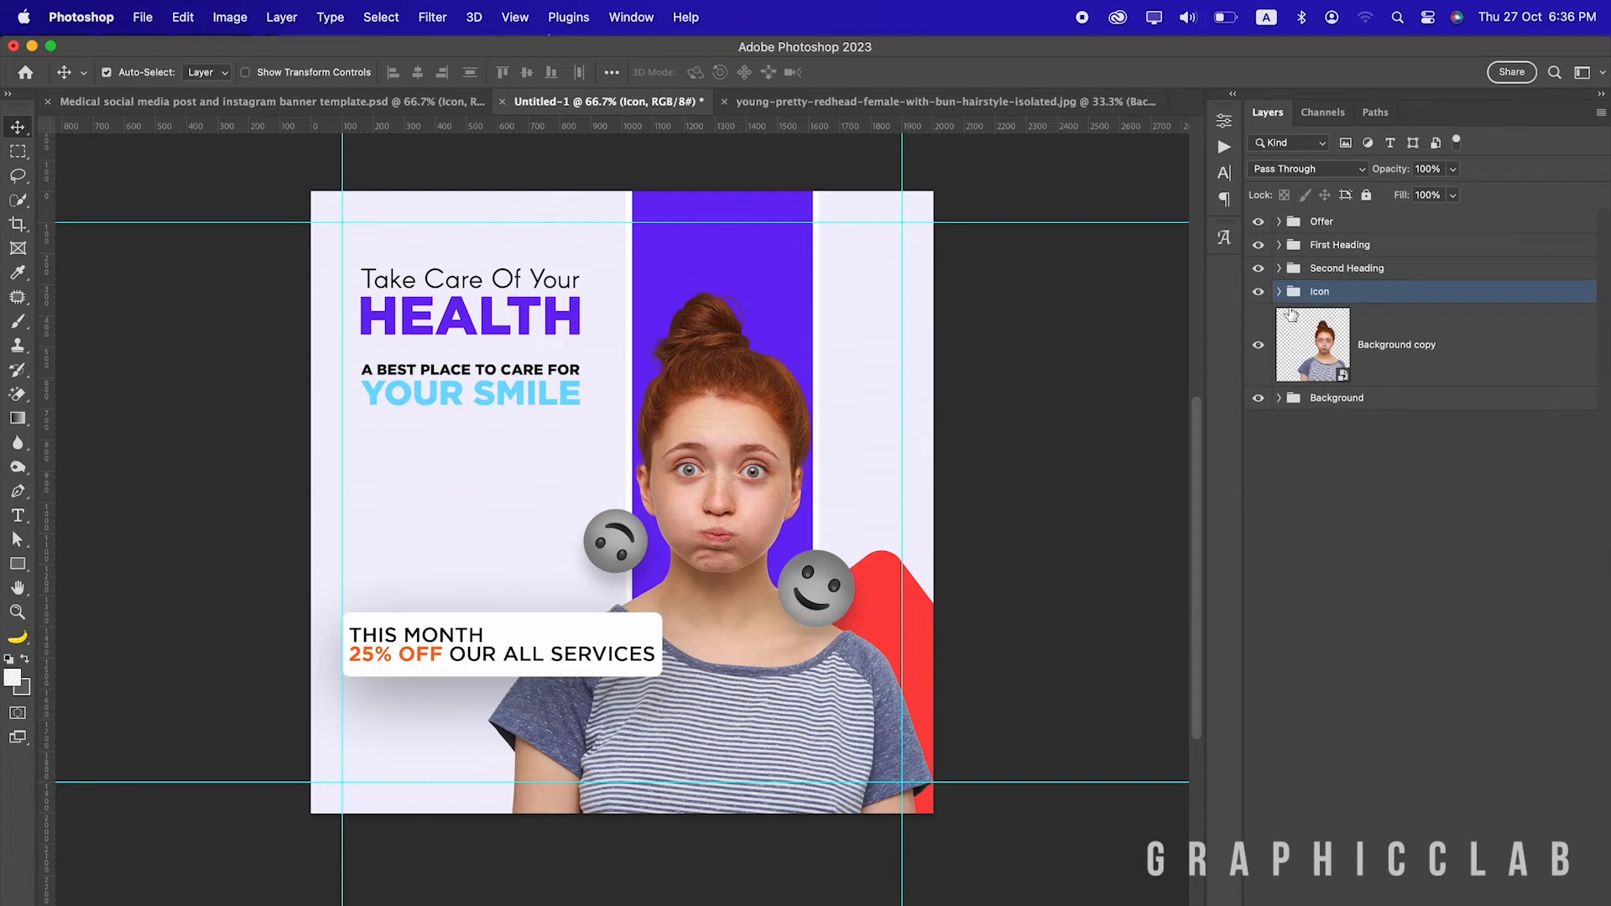
{"action": "left_click", "coordinate": [1360, 521]}
Put the woman's Background copy layer in its own group and name the group Place Your Image
{"action": "left_click", "coordinate": [1445, 347]}
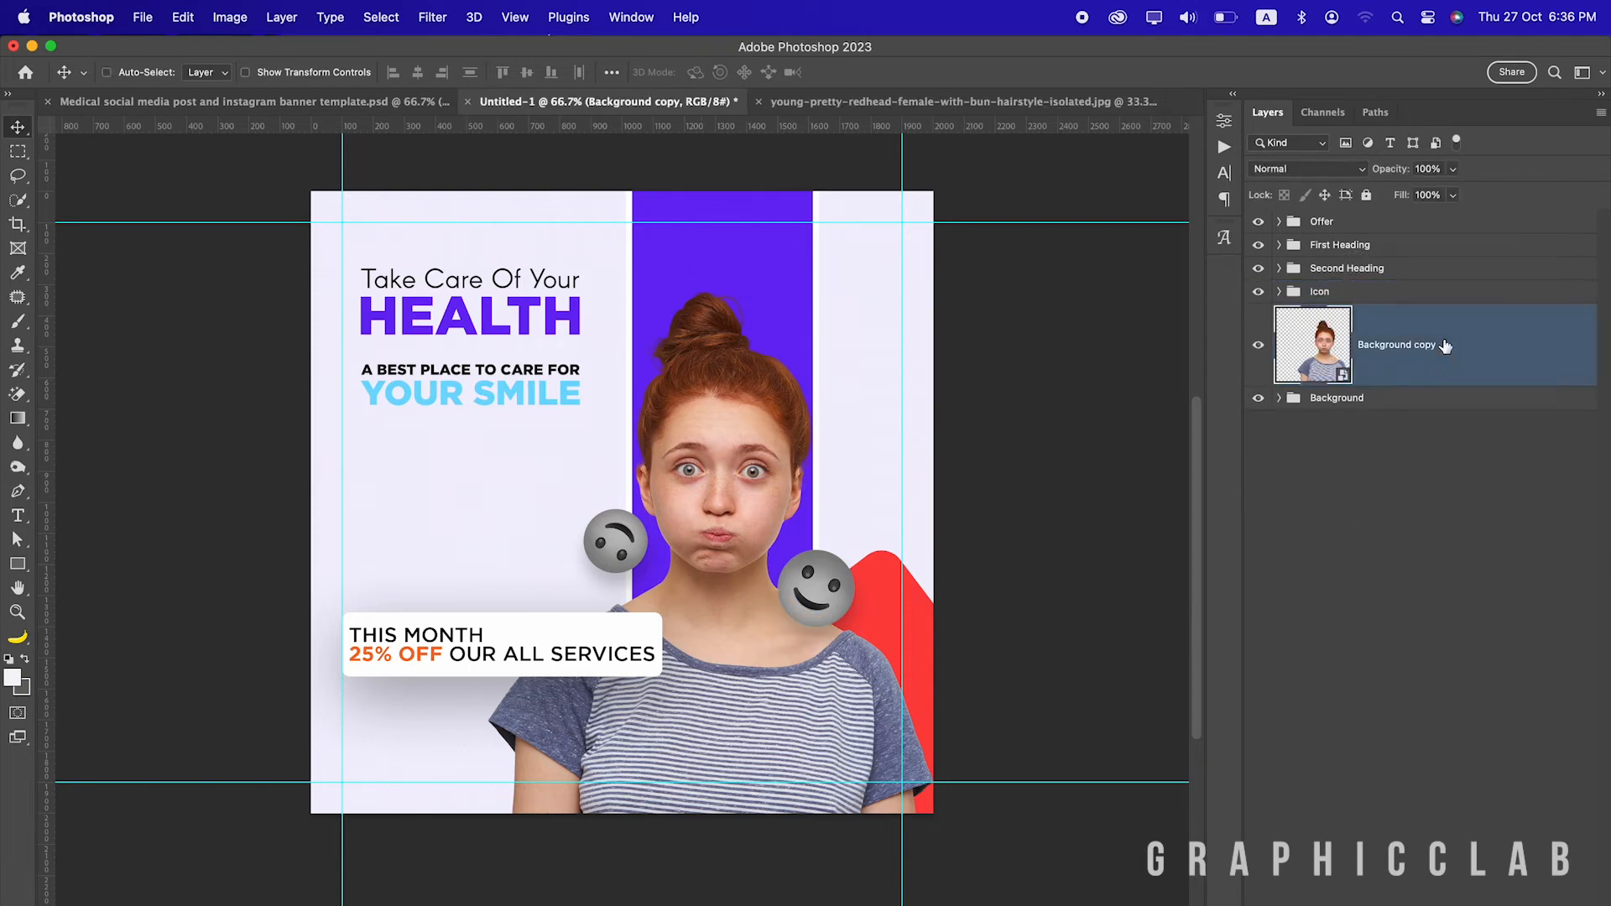
{"action": "key", "text": "super+g"}
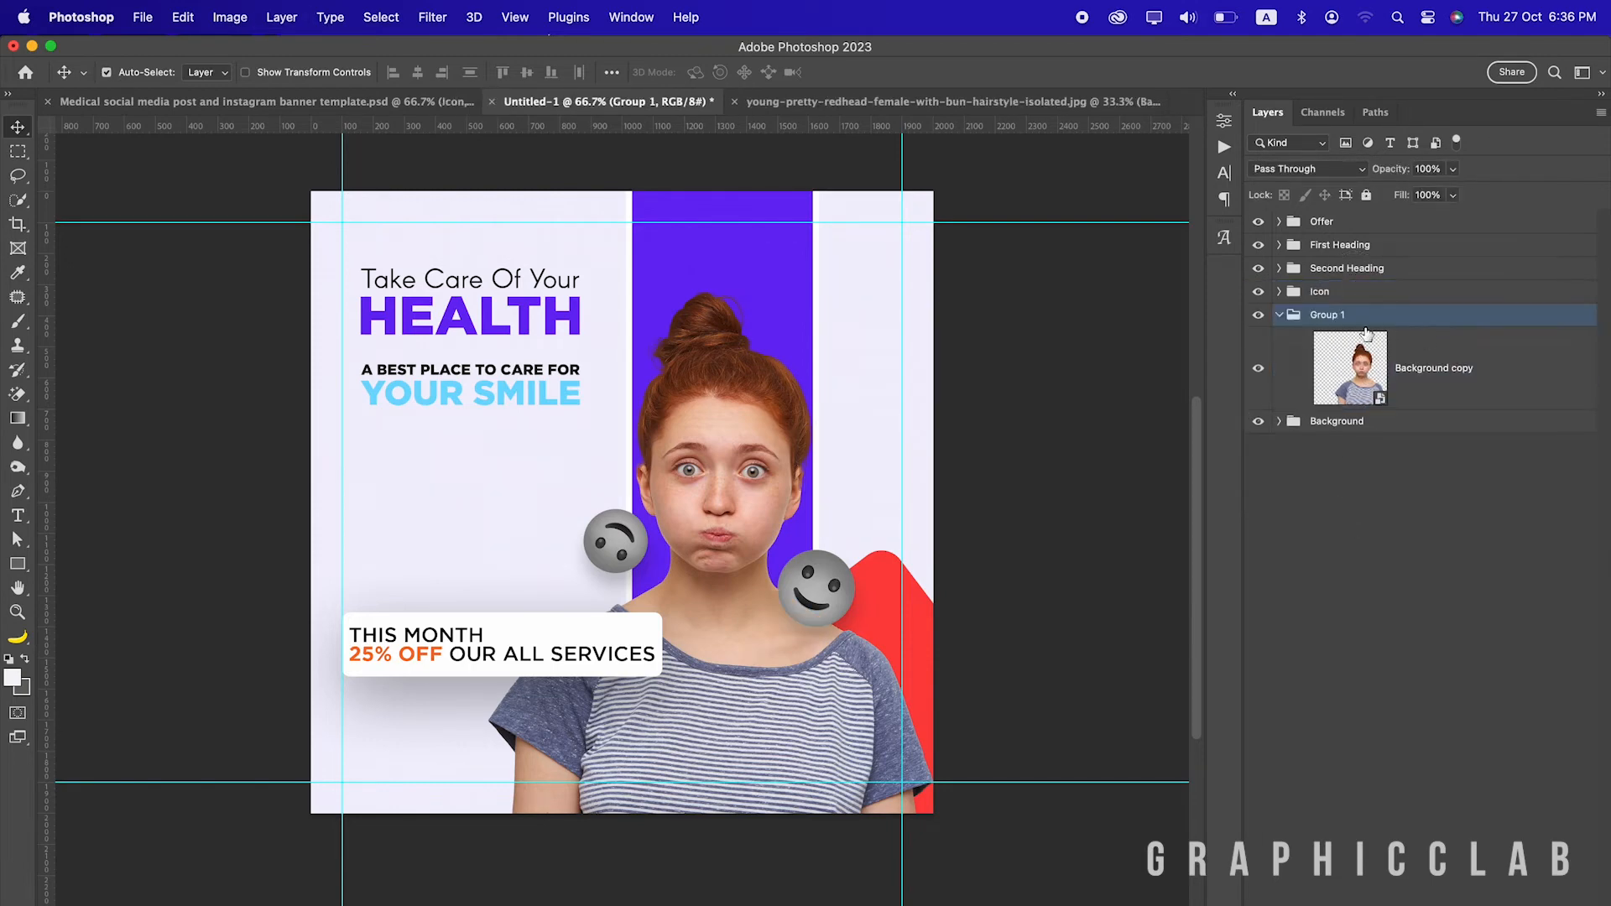
{"action": "left_click", "coordinate": [1279, 316]}
{"action": "double_click", "coordinate": [1338, 315]}
{"action": "type", "text": "Place Your"}
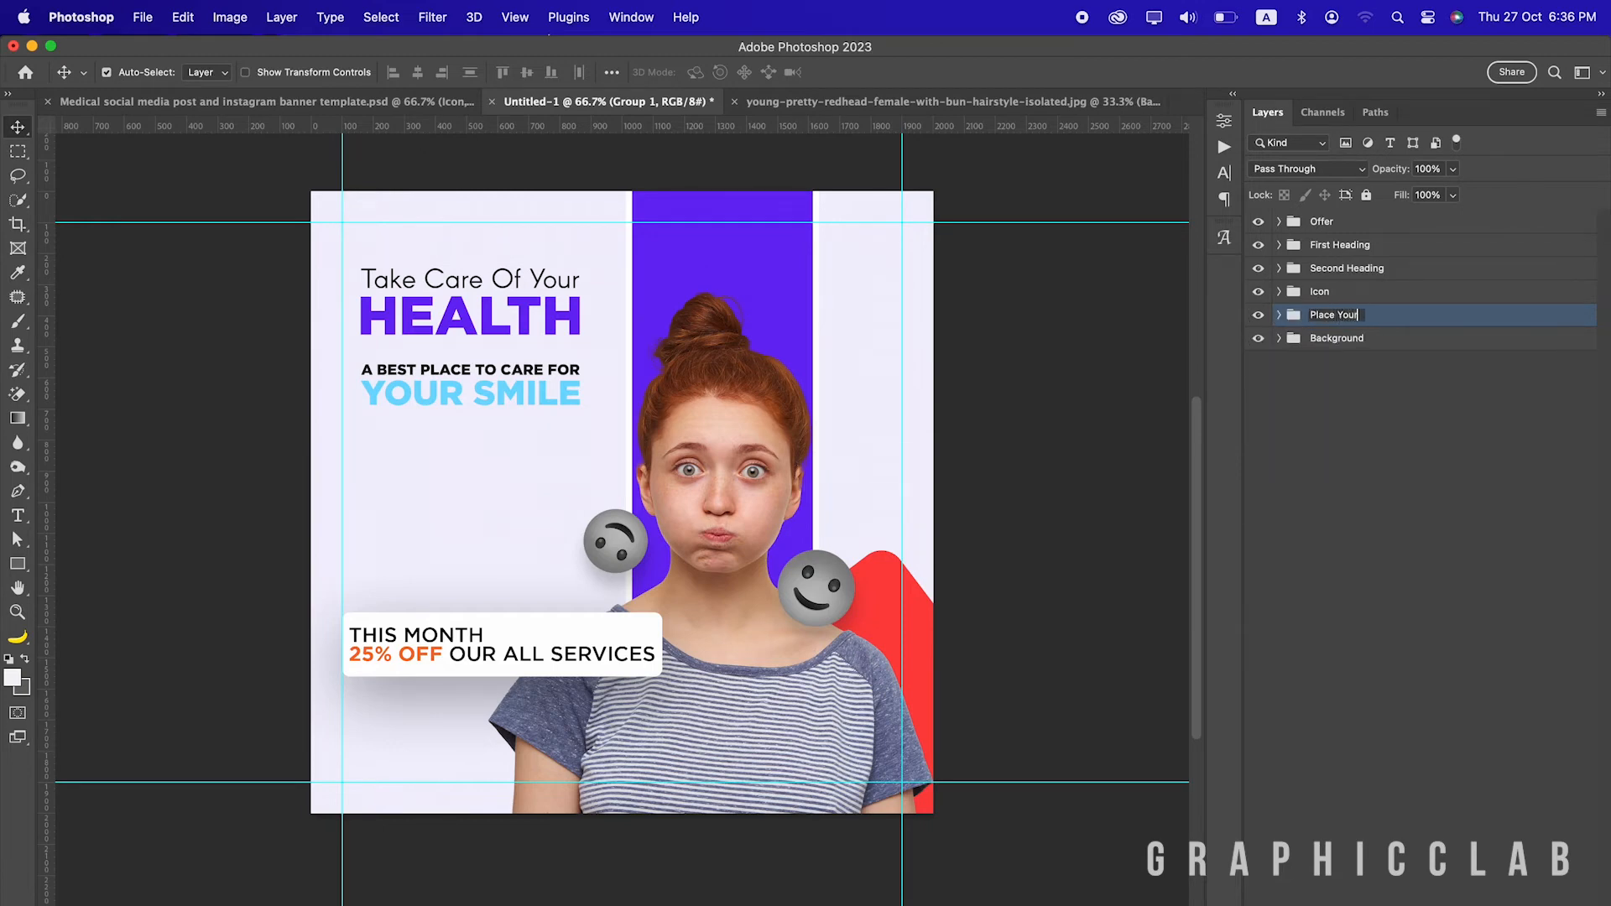
{"action": "type", "text": " Imagr"}
{"action": "key", "text": "BackSpace"}
{"action": "type", "text": "e"}
{"action": "key", "text": "Return"}
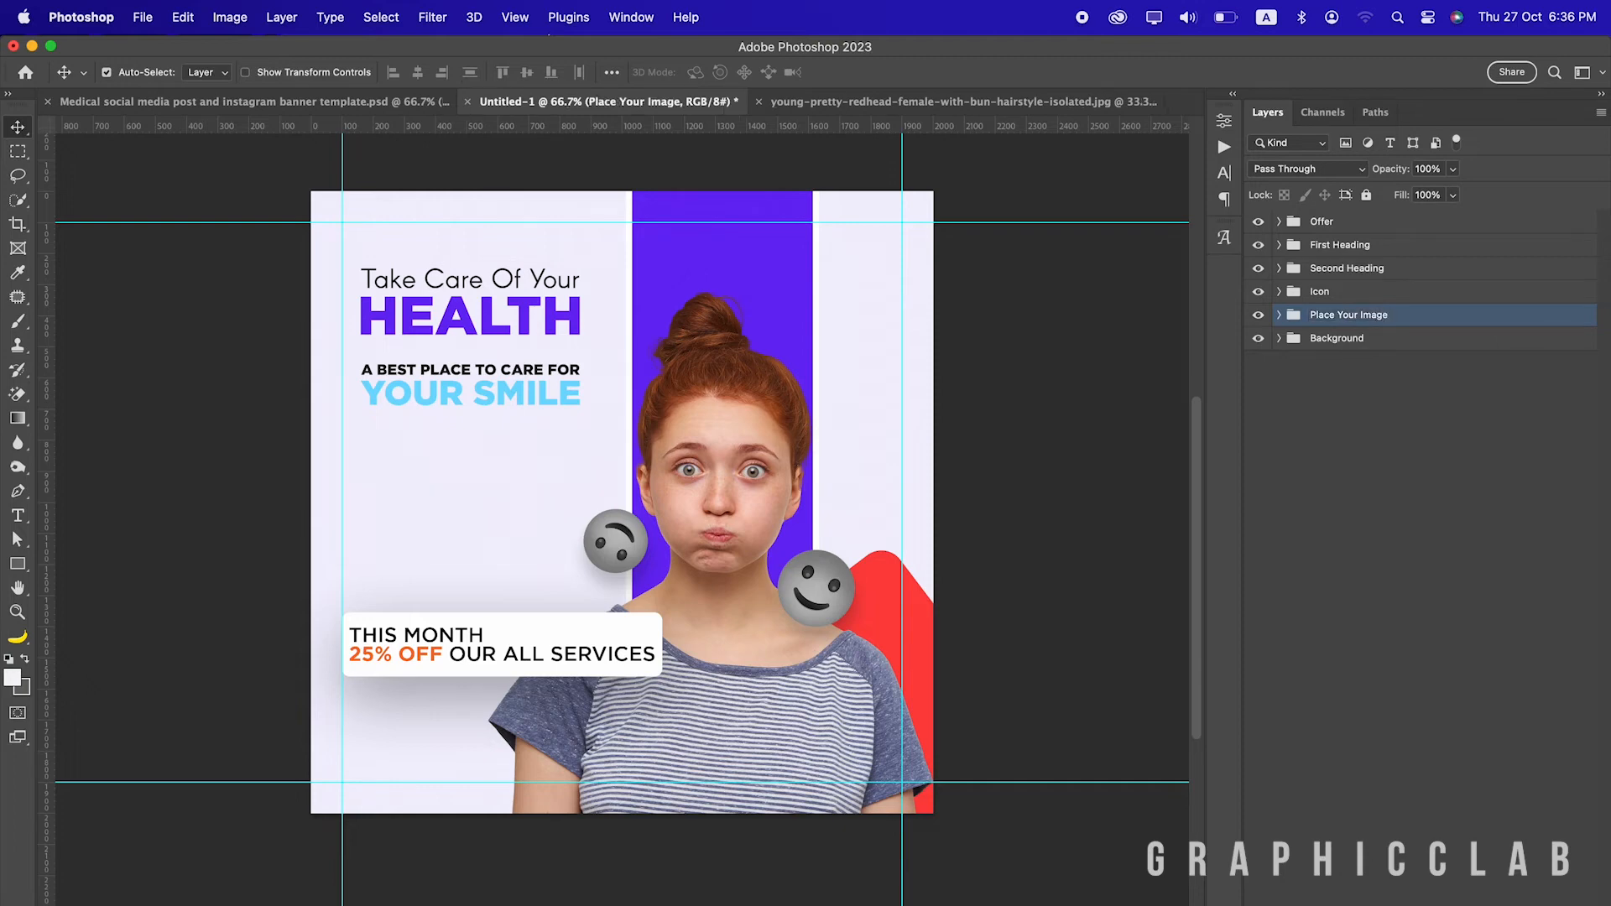
Rename the woman's layer Place Your Image by reusing its group's name, and collapse the group
{"action": "left_click", "coordinate": [1280, 315]}
{"action": "double_click", "coordinate": [1351, 315]}
{"action": "key", "text": "super+c"}
{"action": "double_click", "coordinate": [1398, 369]}
{"action": "key", "text": "super+v"}
{"action": "key", "text": "Return"}
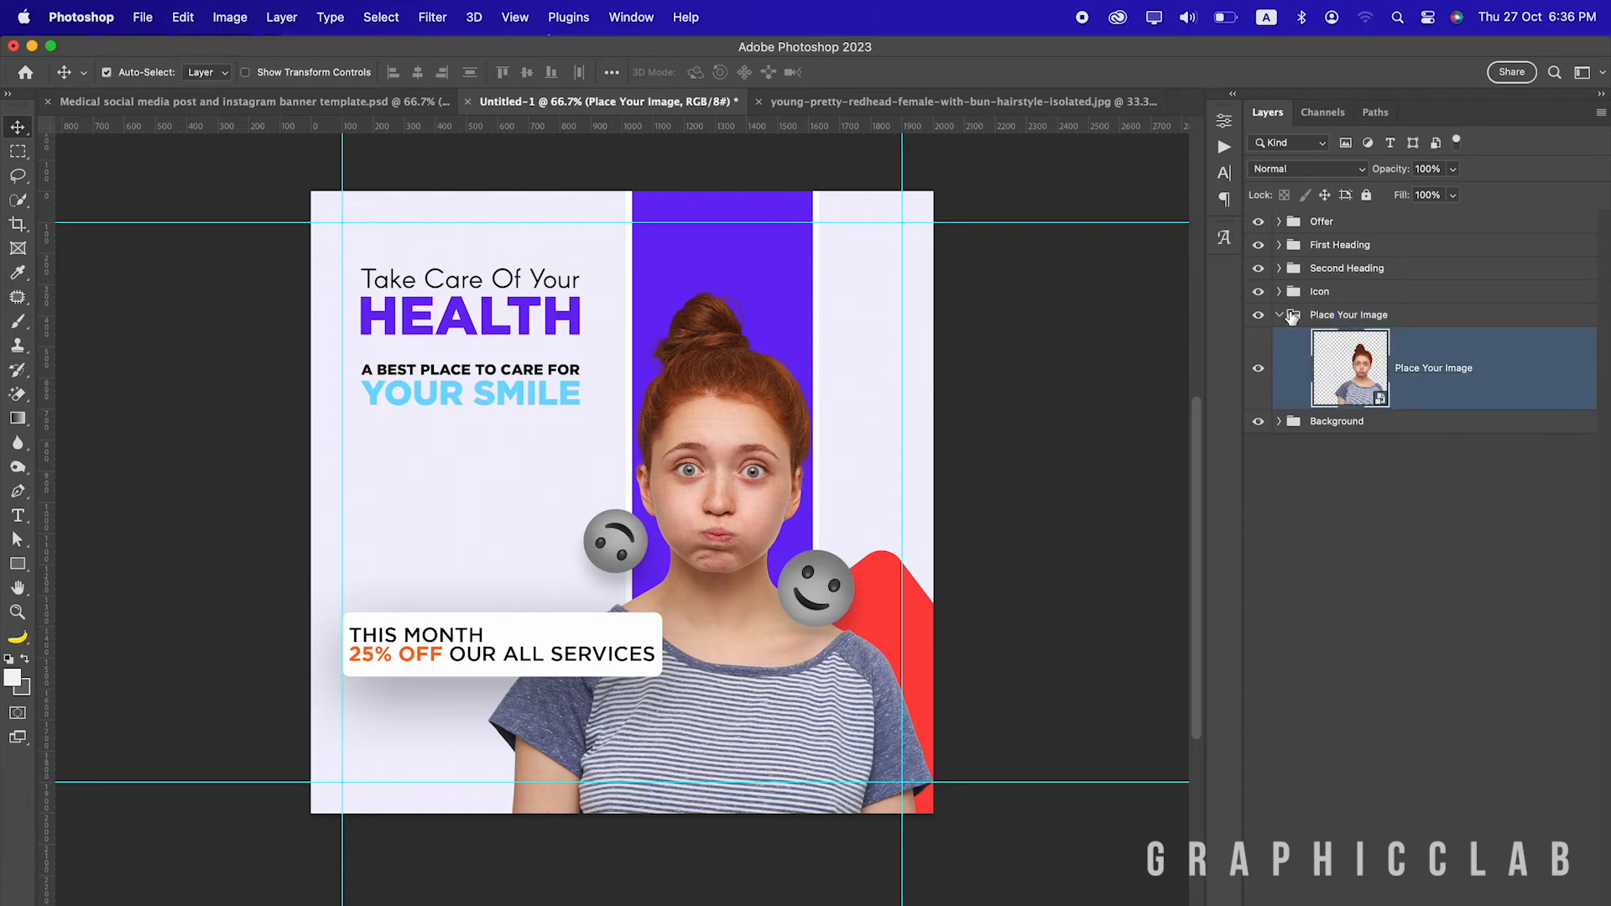
{"action": "left_click", "coordinate": [1279, 314]}
{"action": "left_click", "coordinate": [1344, 270]}
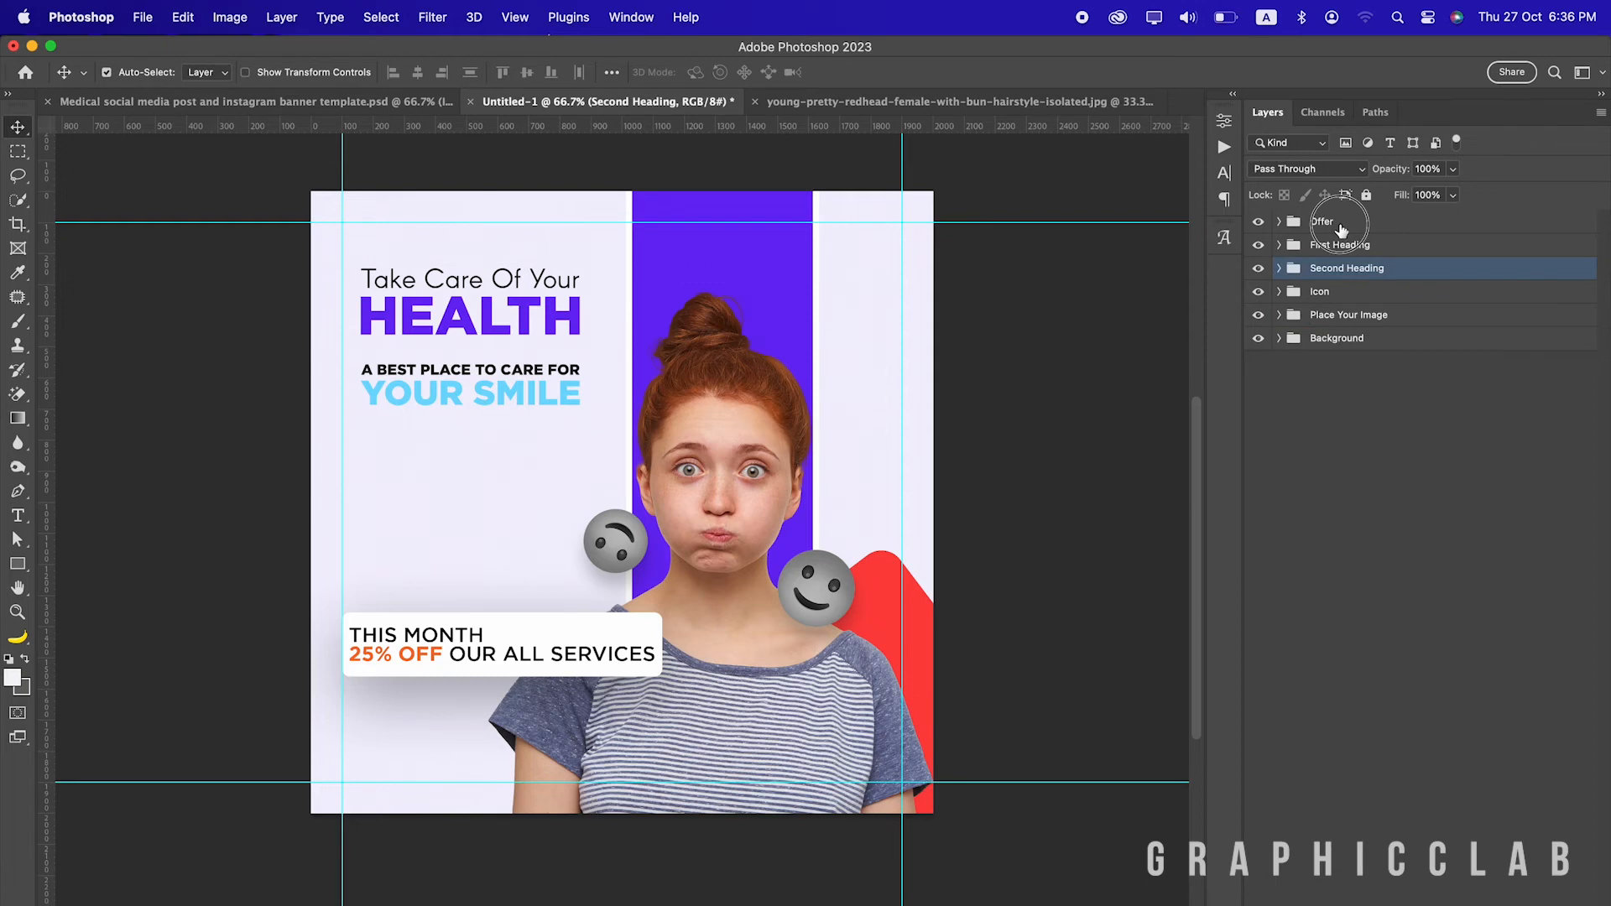
{"action": "left_click", "coordinate": [1341, 225]}
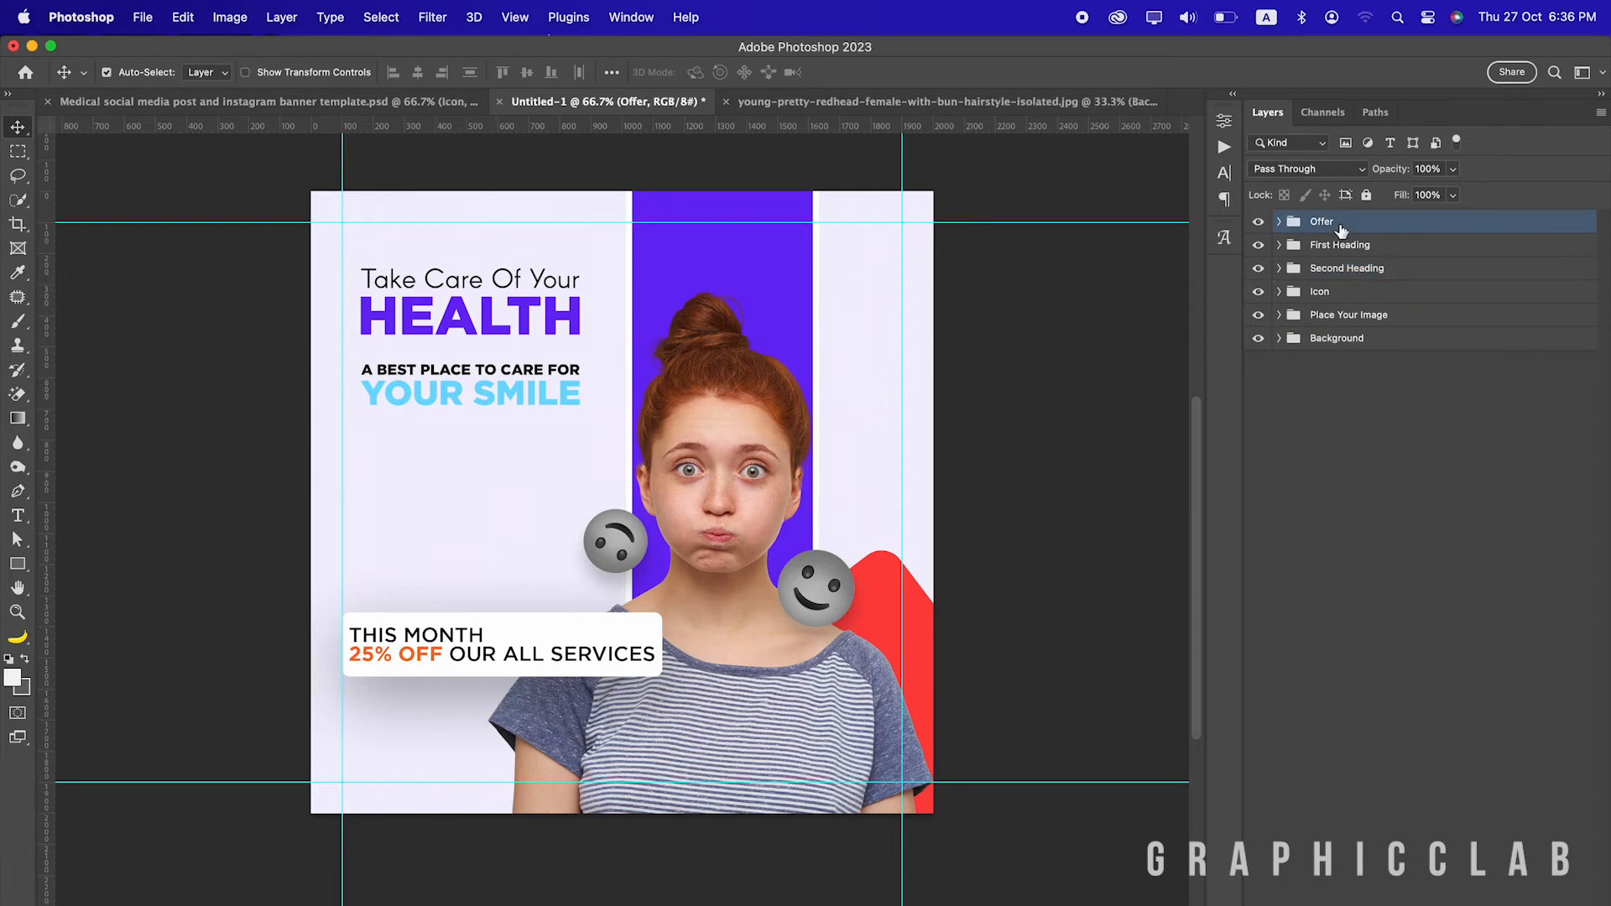
{"action": "left_click", "coordinate": [267, 101]}
{"action": "double_click", "coordinate": [454, 524]}
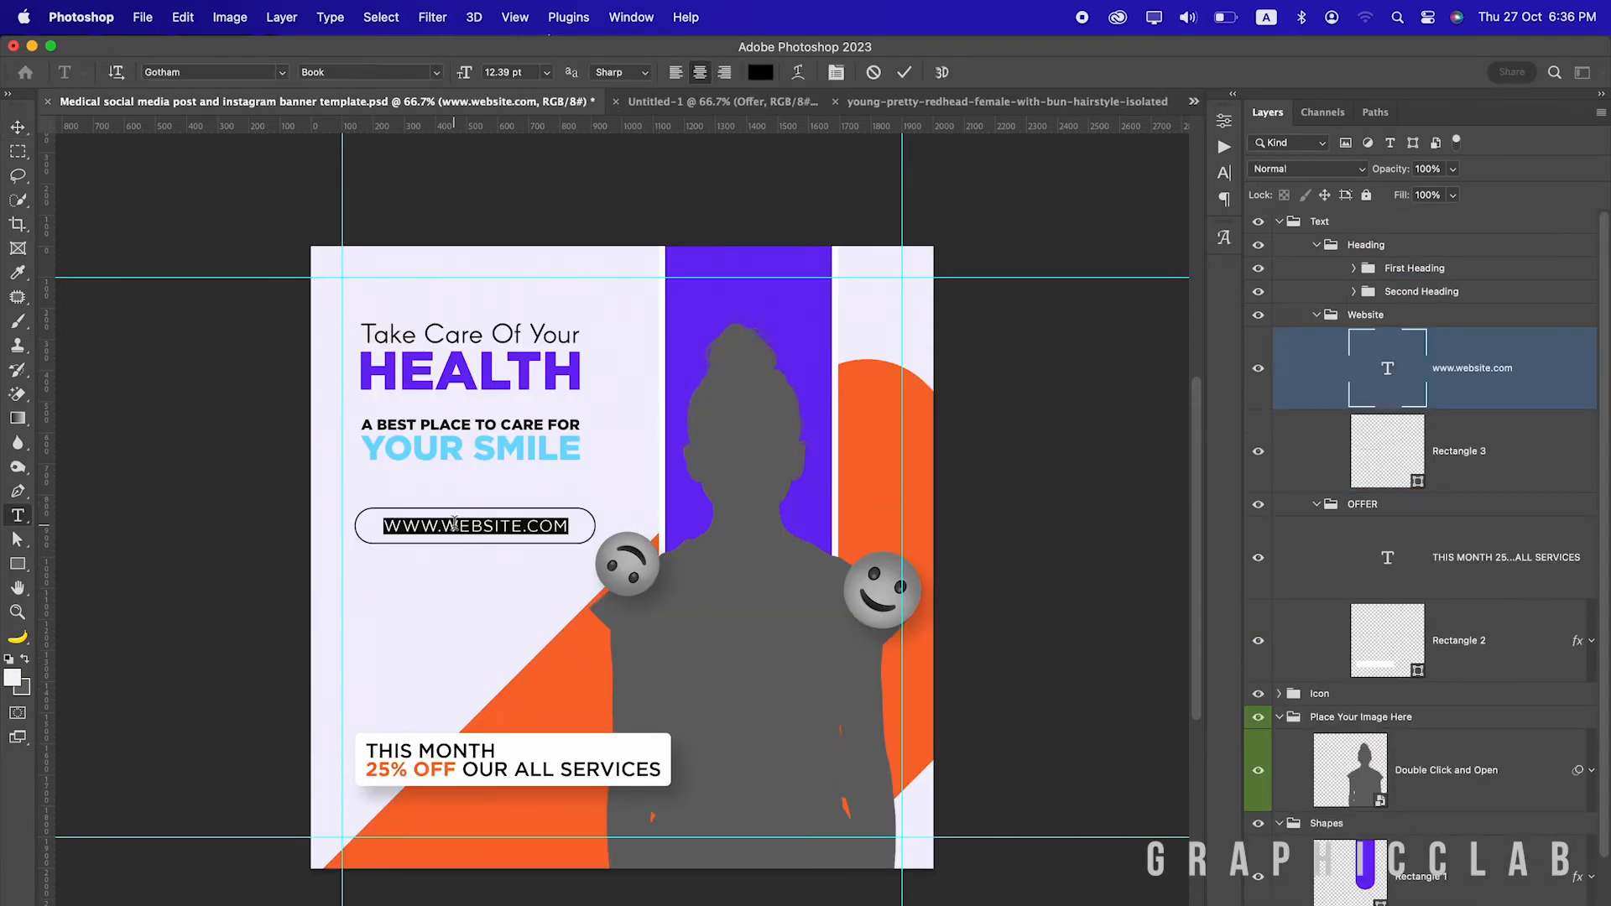
{"action": "right_click", "coordinate": [455, 525]}
{"action": "left_click", "coordinate": [495, 585]}
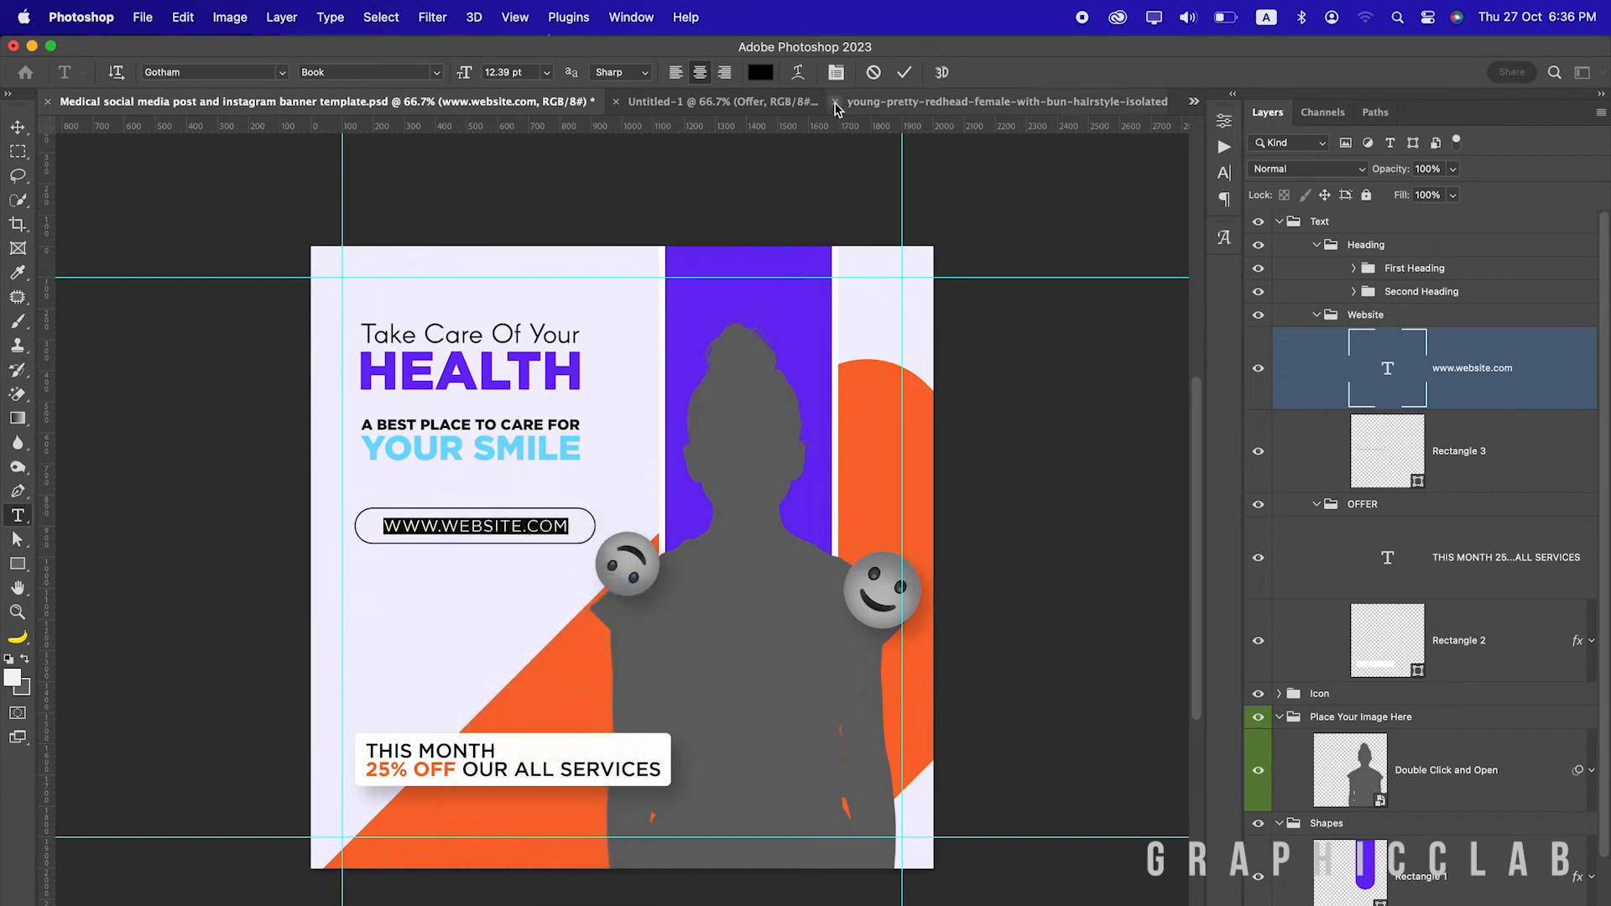
{"action": "left_click", "coordinate": [873, 73]}
{"action": "key", "text": "v"}
In Untitled-1, draw an unfilled 866 × 150 px rectangle with a 6 px stroke above the offer box and round its corners to 75 px
{"action": "left_click", "coordinate": [705, 104]}
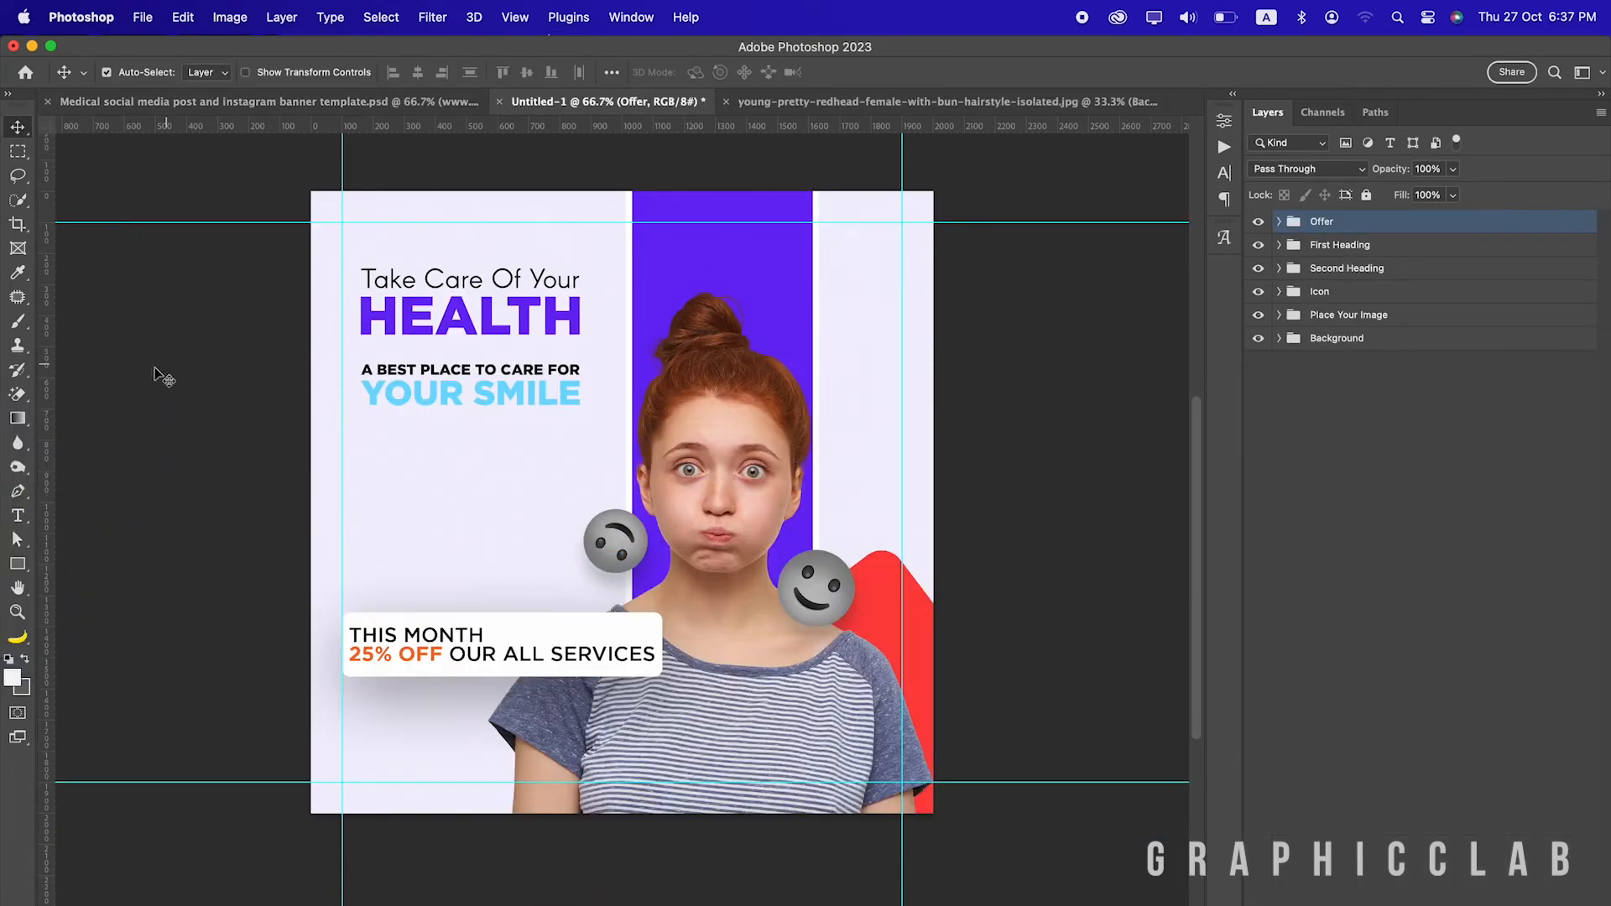
{"action": "left_click", "coordinate": [18, 564]}
{"action": "left_click_drag", "start_coordinate": [342, 480], "coordinate": [611, 526]}
{"action": "left_click_drag", "start_coordinate": [352, 501], "coordinate": [386, 501]}
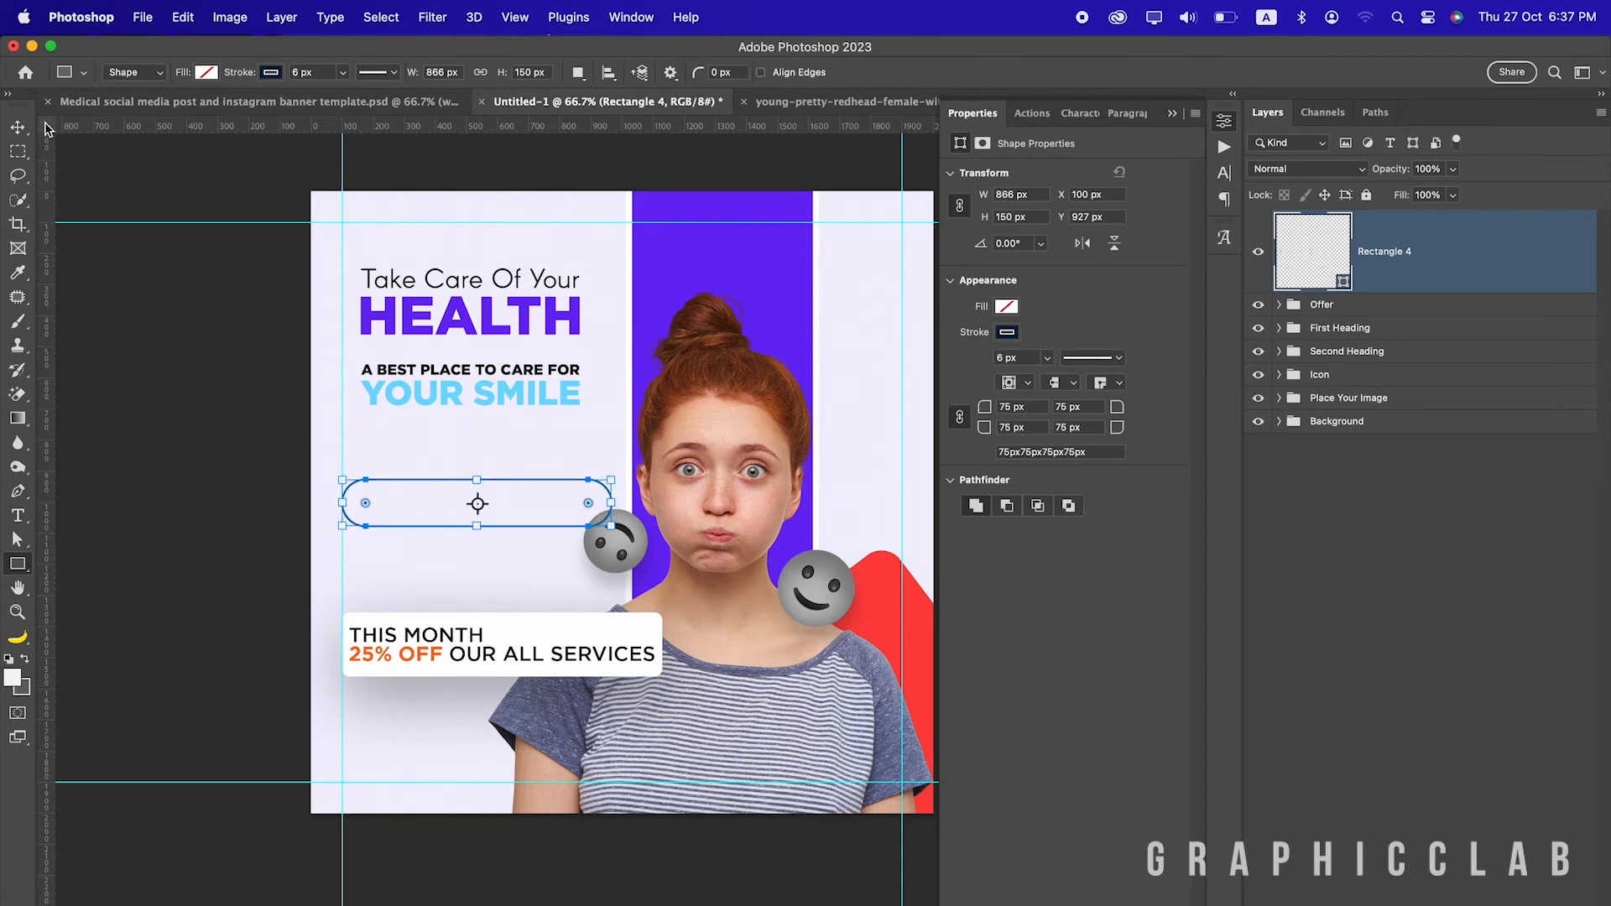
Move the rounded outline rectangle up, closer to the YOUR SMILE heading
{"action": "left_click", "coordinate": [17, 127]}
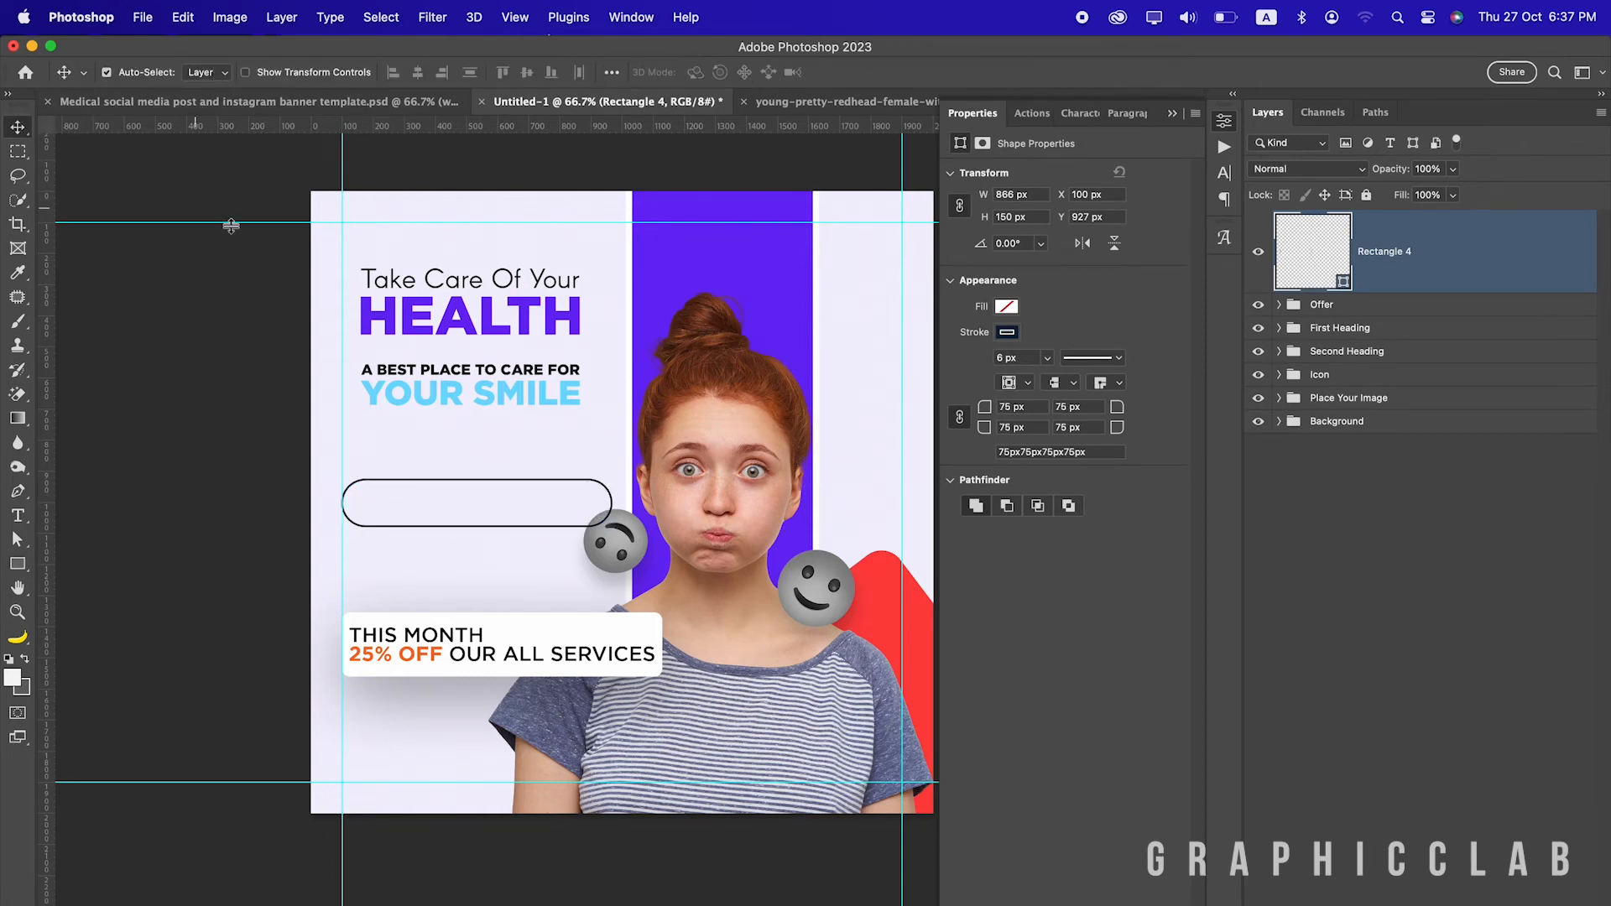
{"action": "left_click_drag", "start_coordinate": [514, 478], "coordinate": [515, 454]}
{"action": "left_click", "coordinate": [504, 464], "text": "super"}
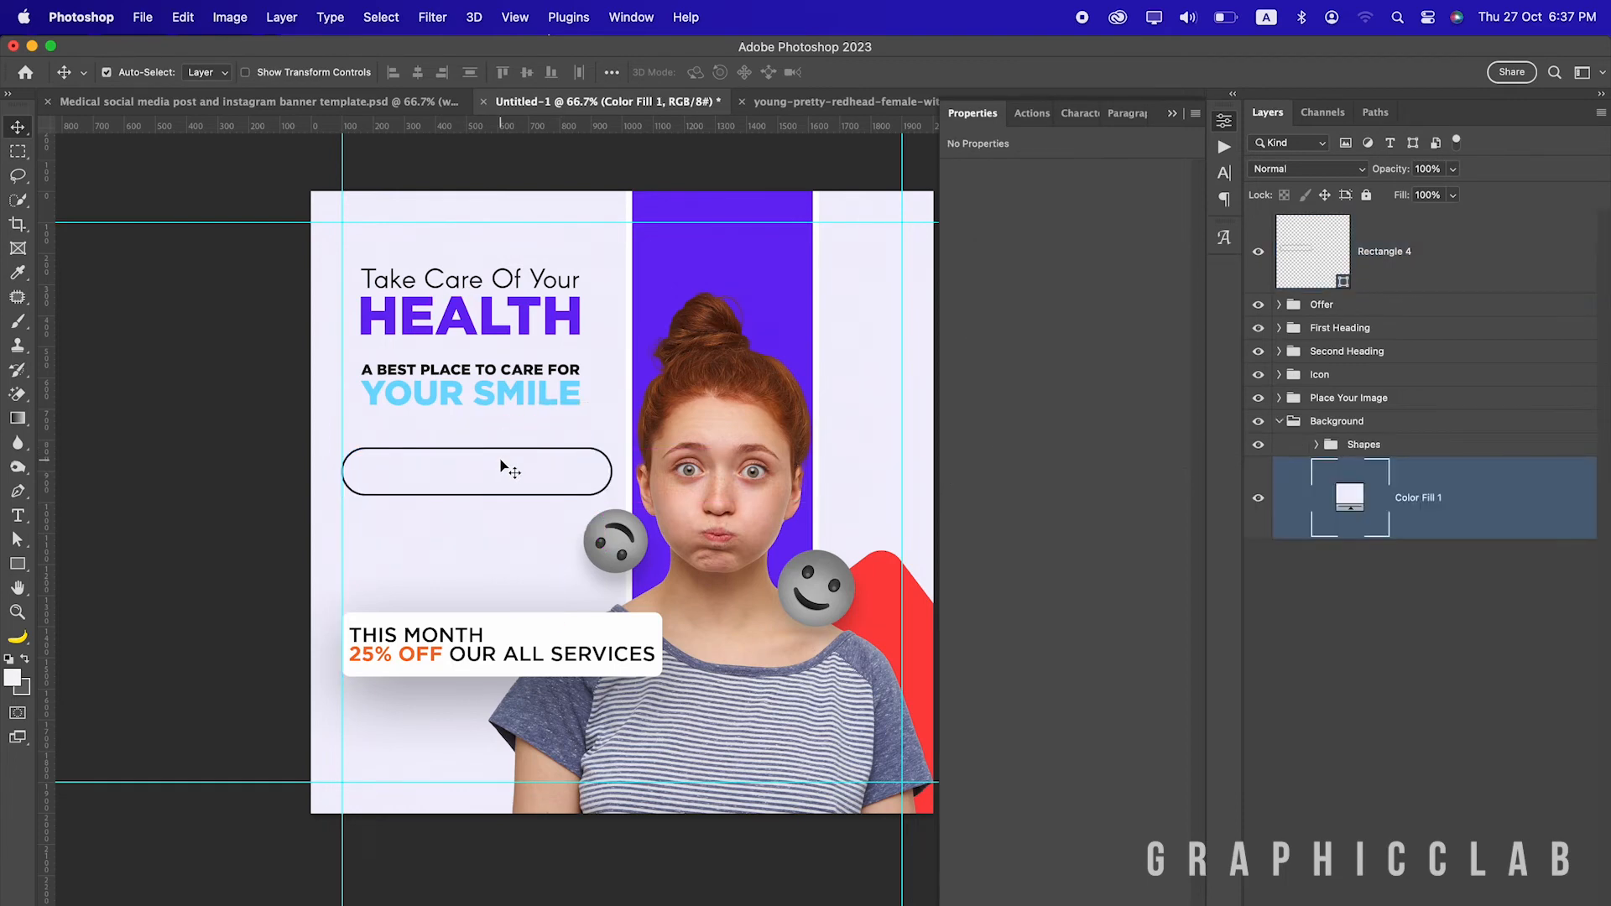
{"action": "left_click", "coordinate": [17, 515]}
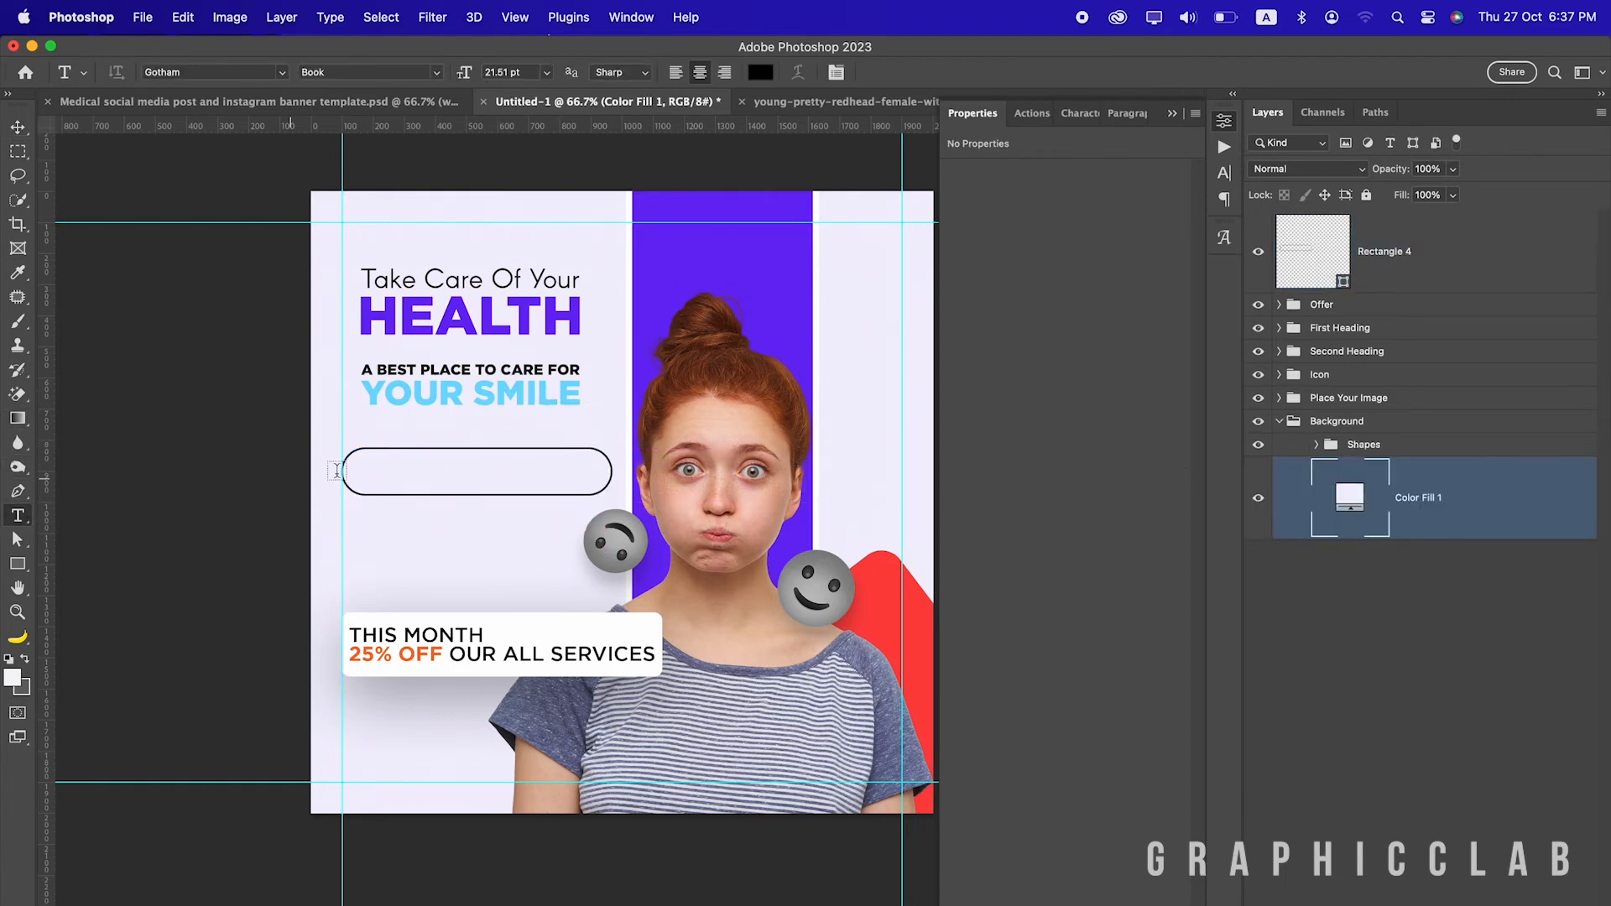
{"action": "left_click", "coordinate": [421, 473]}
{"action": "key", "text": "super+v"}
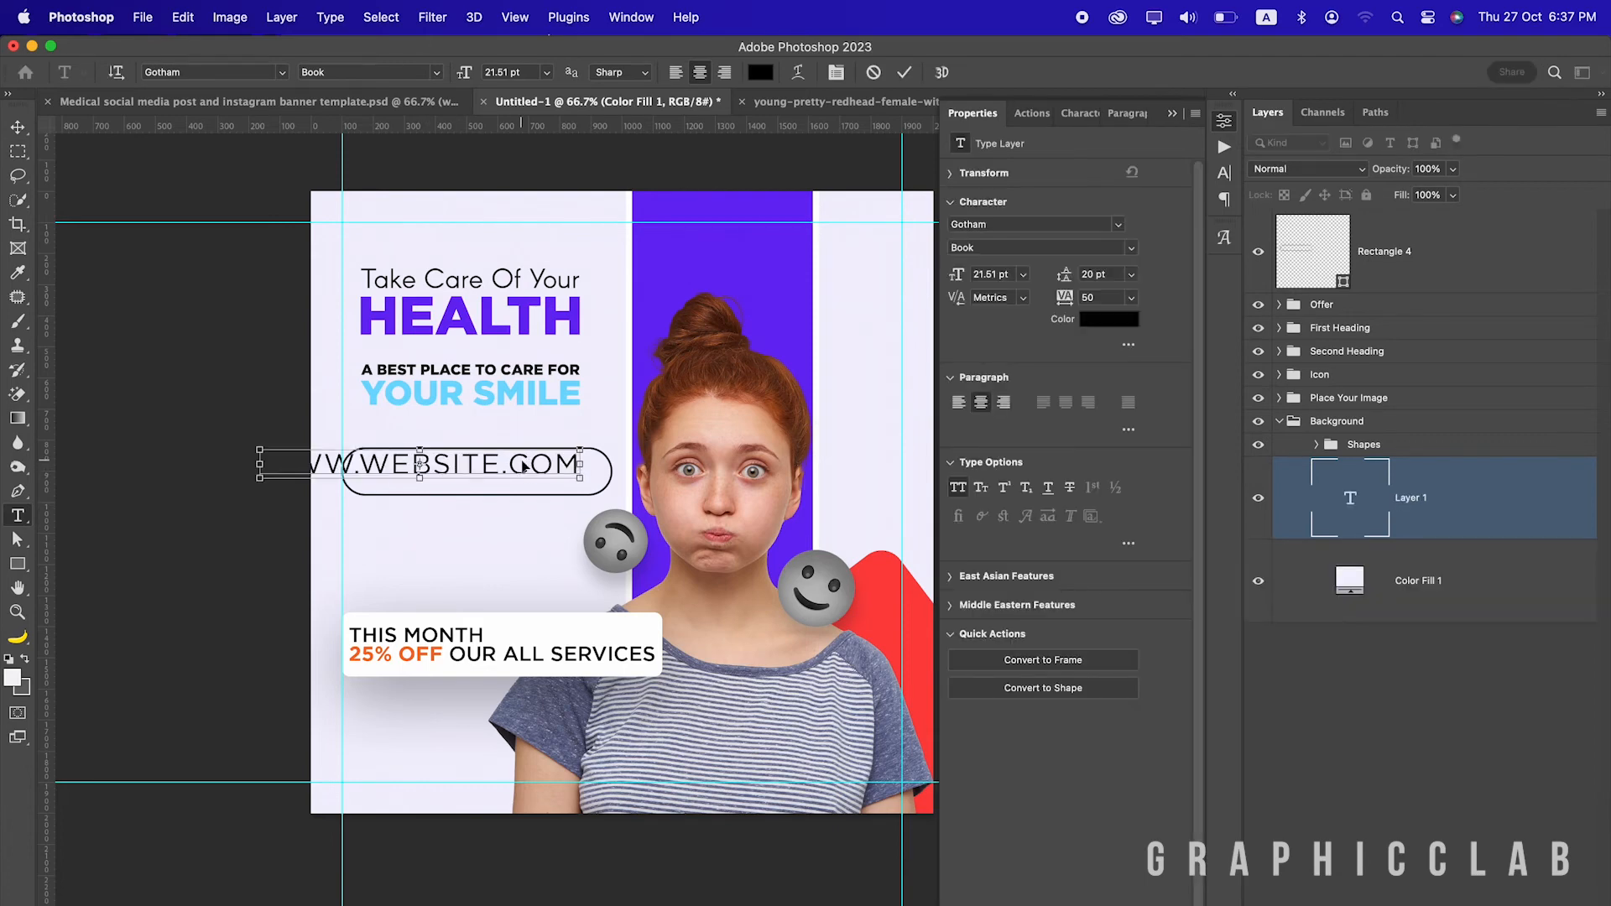
{"action": "left_click", "coordinate": [904, 76]}
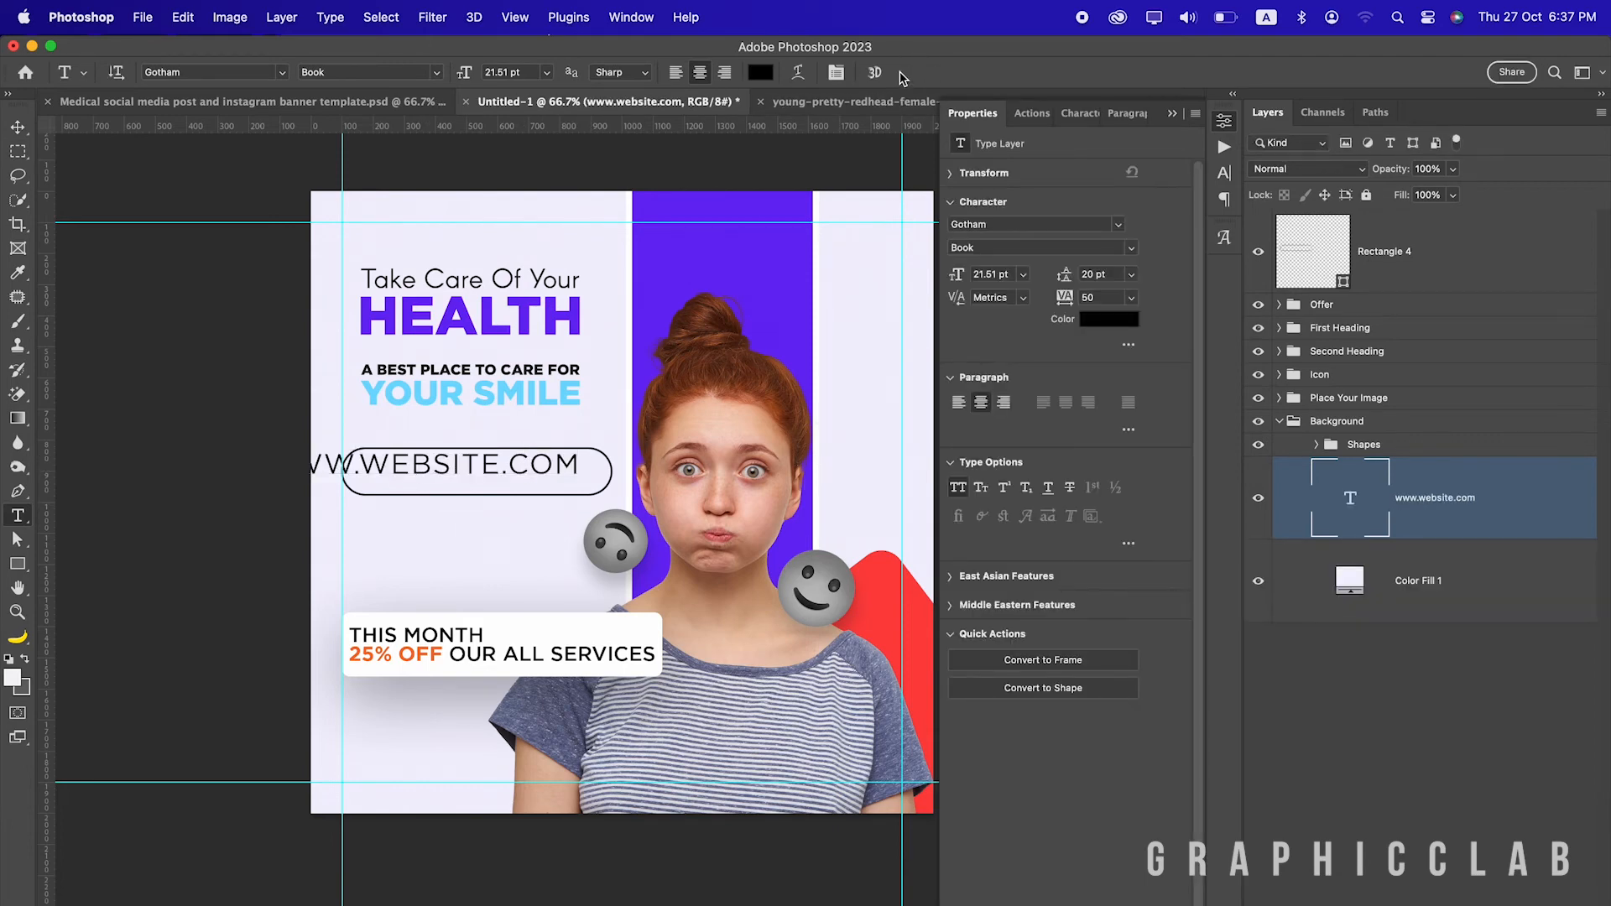
{"action": "key", "text": "v"}
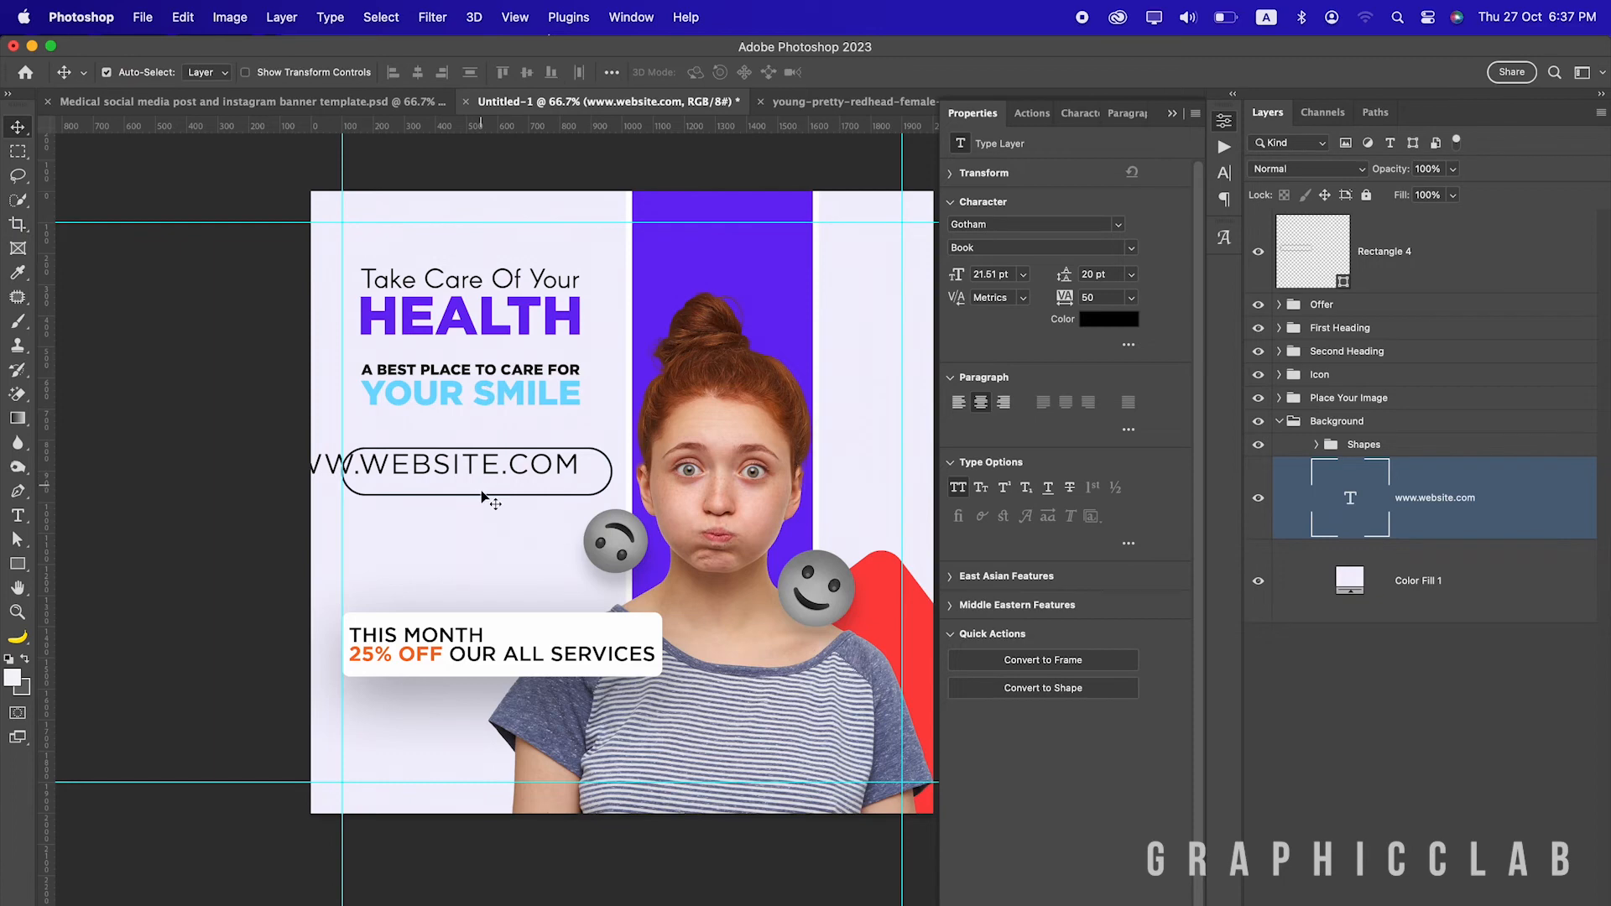
Centre the website text on the rounded rectangle and scale it down to about 15.2 pt so it fits inside
{"action": "left_click_drag", "start_coordinate": [455, 475], "coordinate": [502, 480]}
{"action": "key", "text": "super+t"}
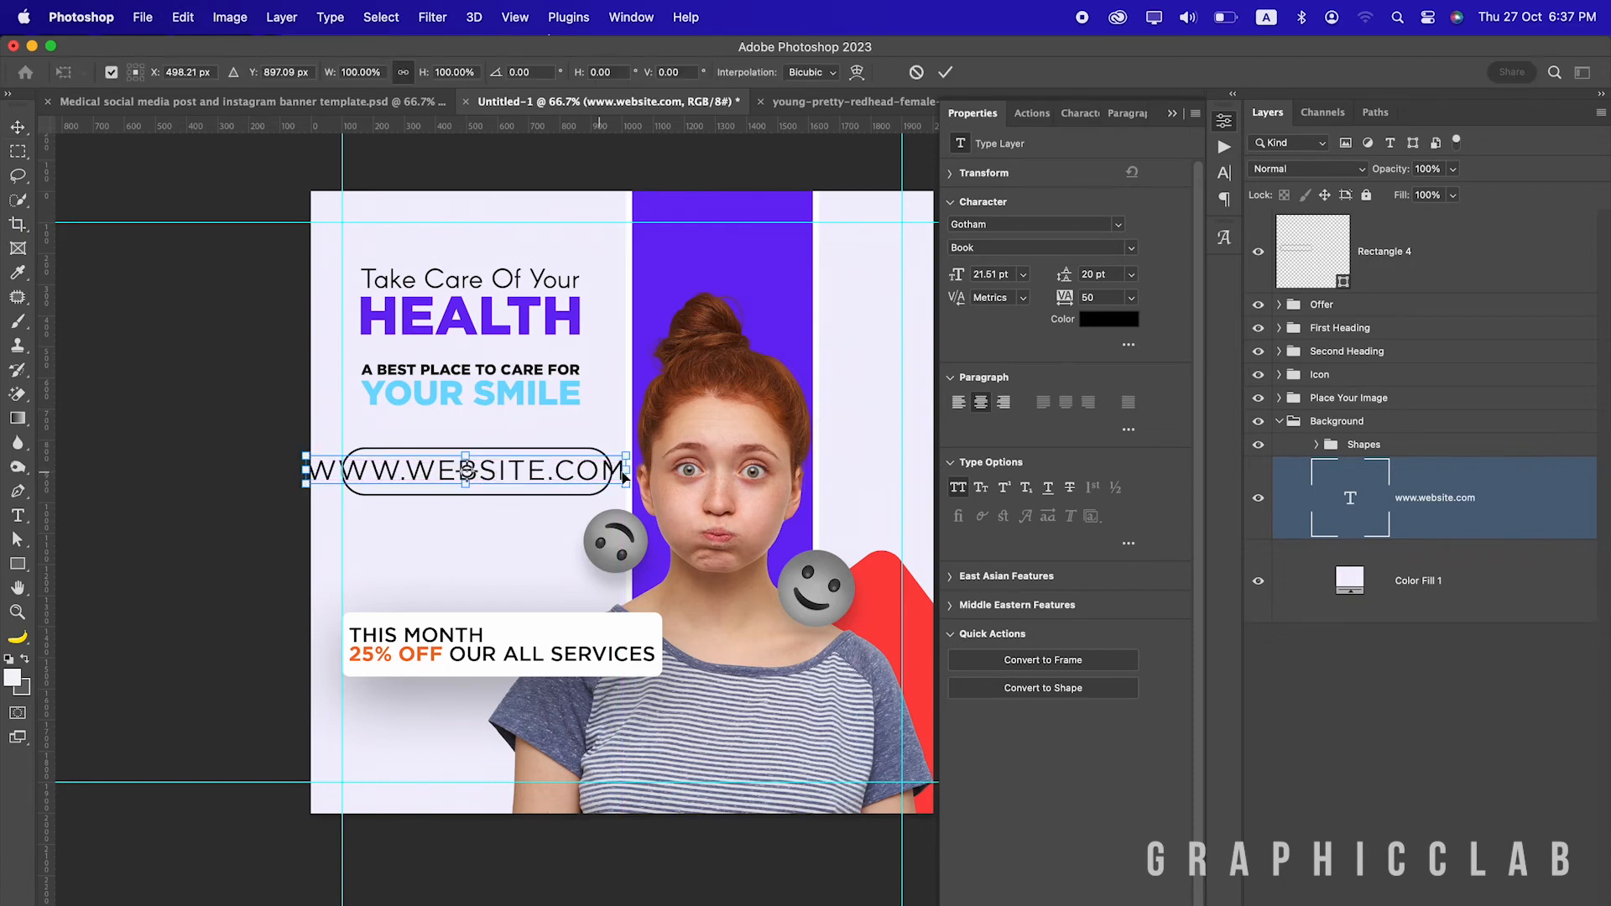
{"action": "left_click_drag", "start_coordinate": [626, 470], "coordinate": [583, 474]}
{"action": "key", "text": "Return"}
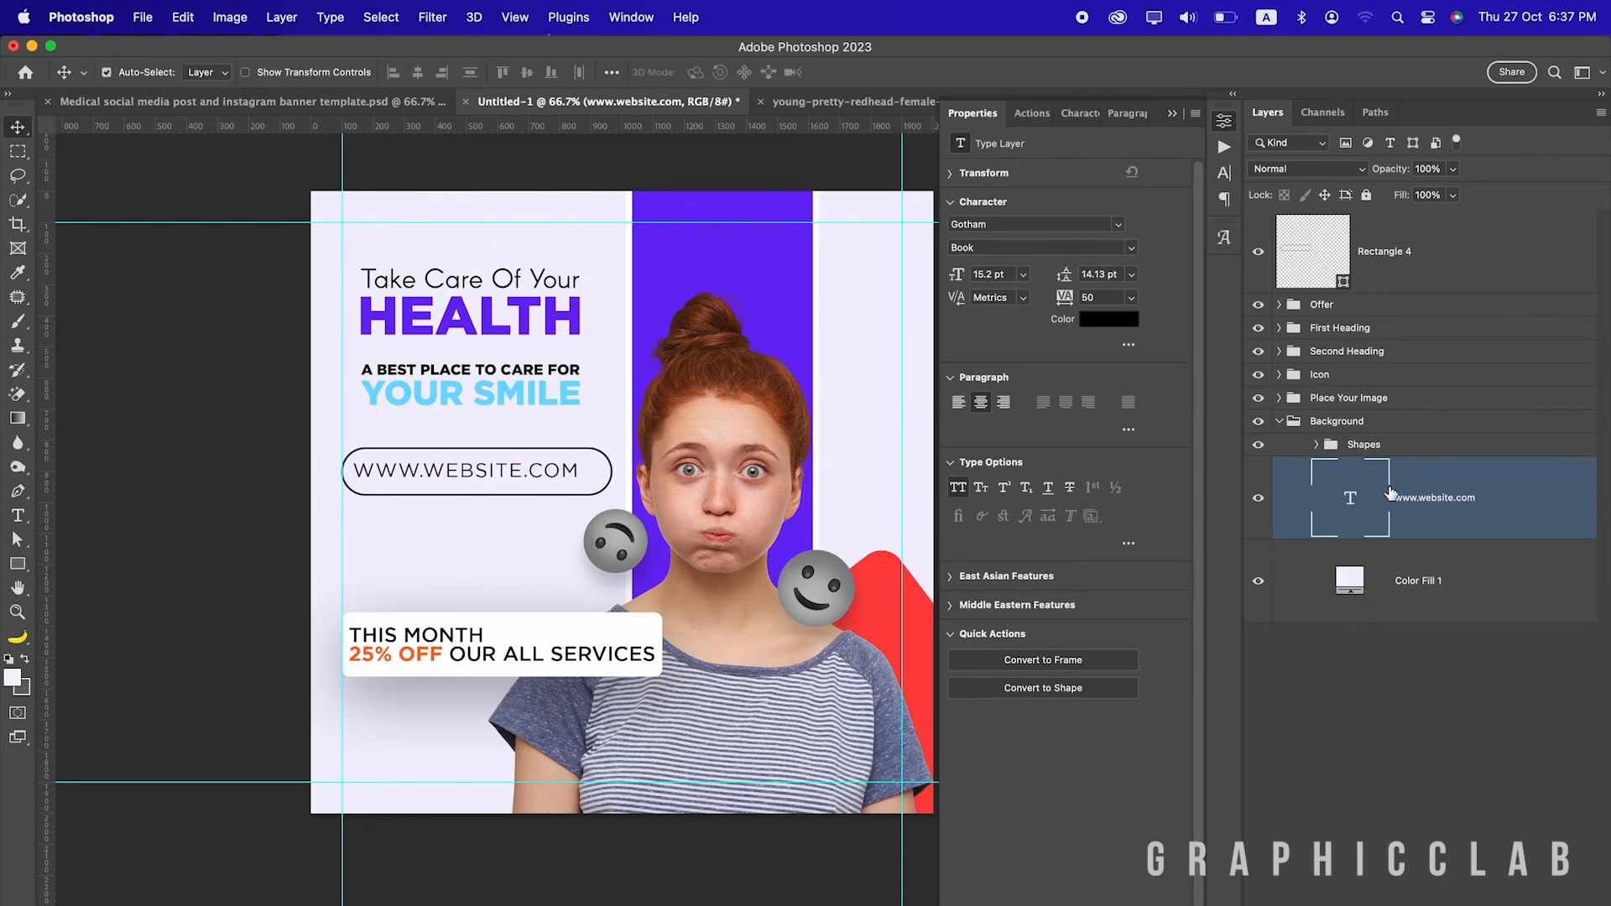
{"action": "left_click_drag", "start_coordinate": [1417, 484], "coordinate": [1388, 218]}
{"action": "key", "text": "super+bracketright"}
{"action": "left_click_drag", "start_coordinate": [1473, 445], "coordinate": [1427, 214]}
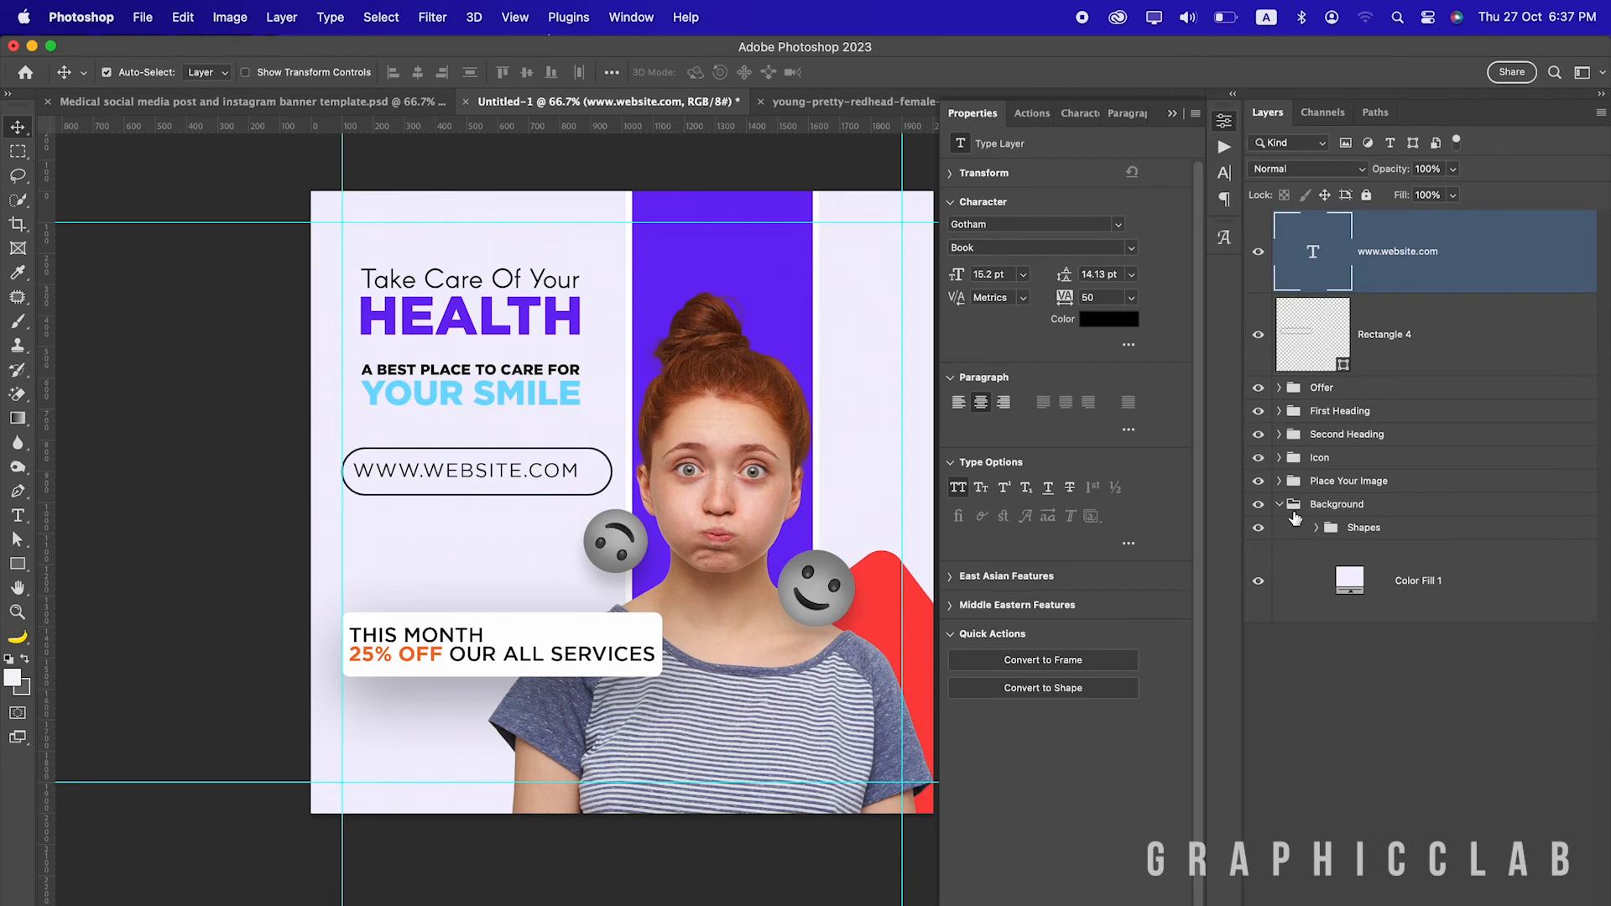
{"action": "left_click", "coordinate": [1279, 504]}
Centre the website text horizontally within the rounded outline rectangle
{"action": "left_click", "coordinate": [1324, 339], "text": "super"}
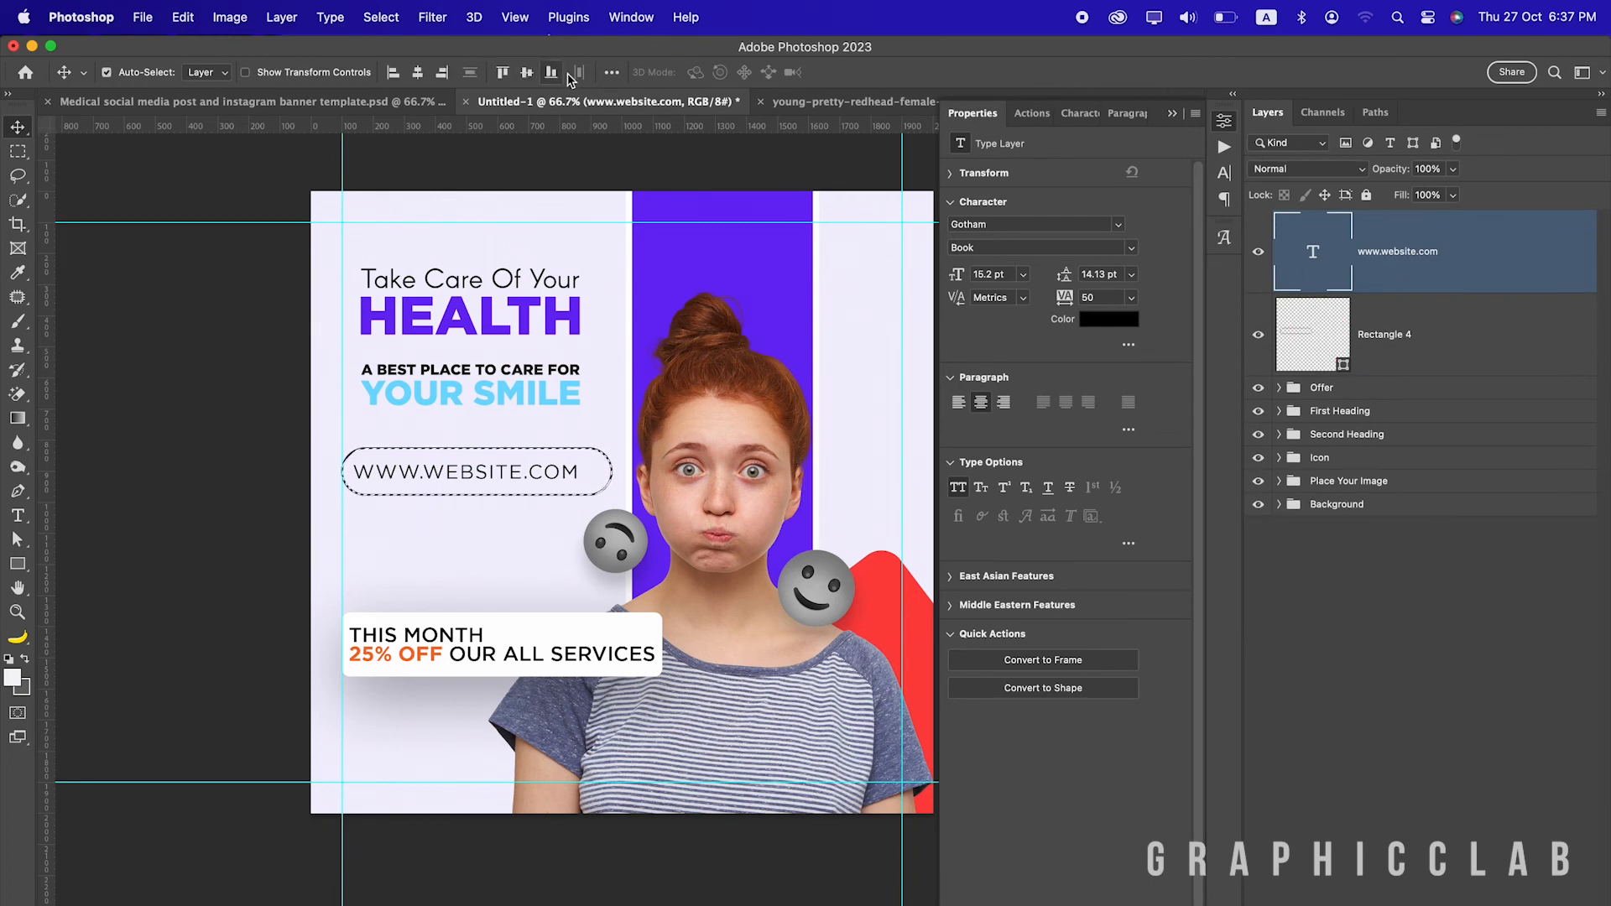
{"action": "left_click", "coordinate": [419, 74]}
{"action": "key", "text": "super+d"}
Group the website text with Rectangle 4 and name the group Website
{"action": "left_click", "coordinate": [1414, 316], "text": "shift"}
{"action": "key", "text": "super+g"}
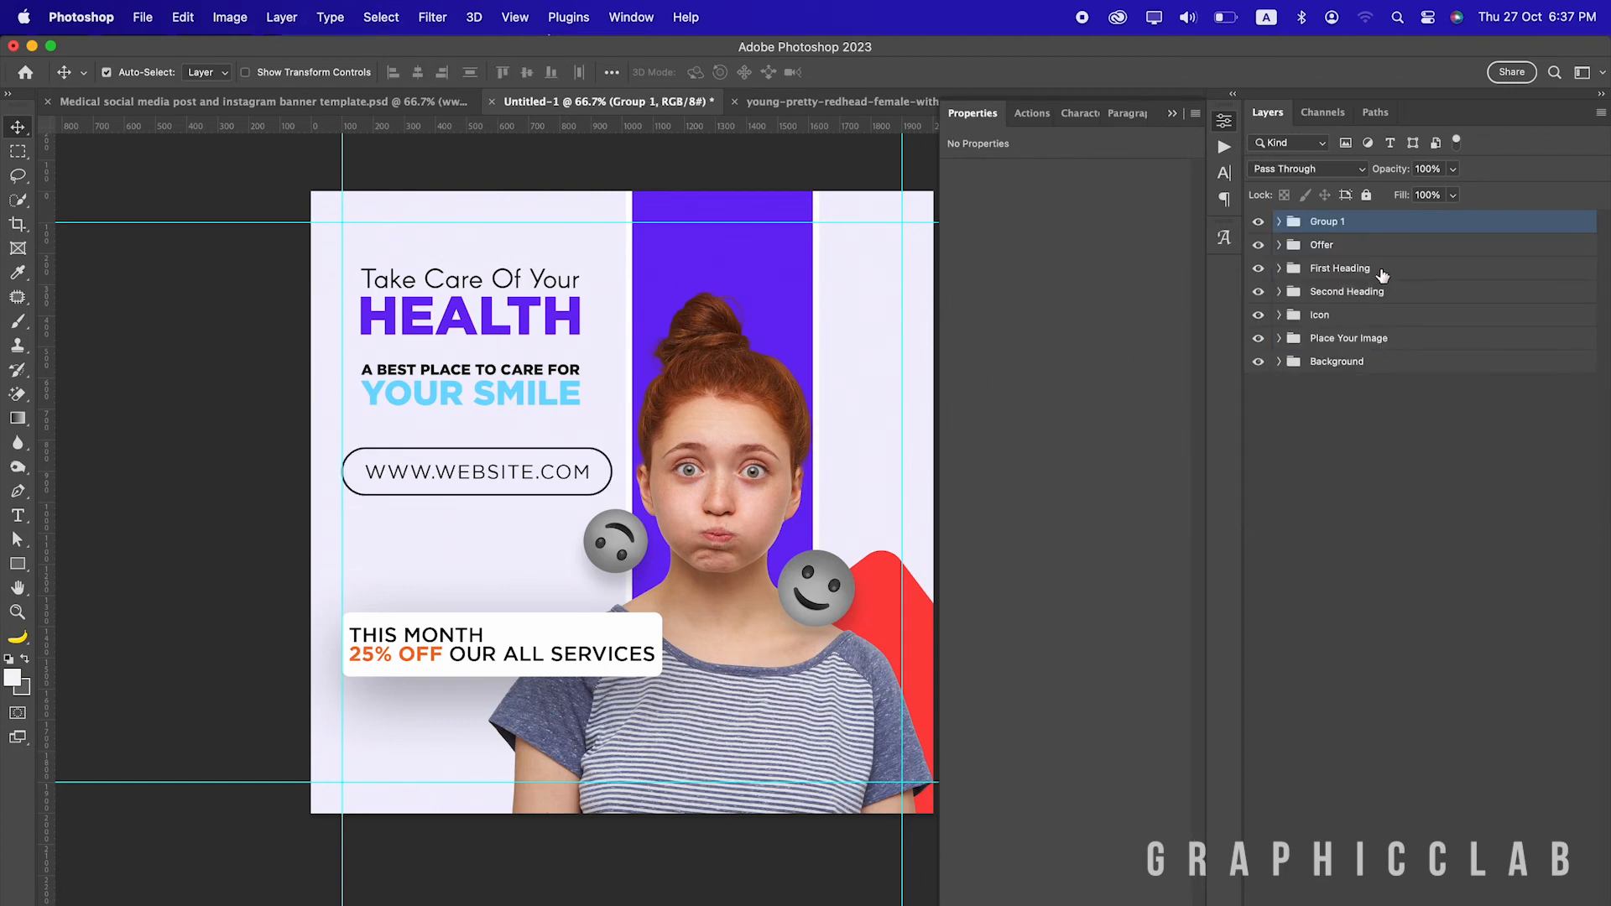
{"action": "double_click", "coordinate": [1328, 221]}
{"action": "type", "text": "Website"}
{"action": "key", "text": "Return"}
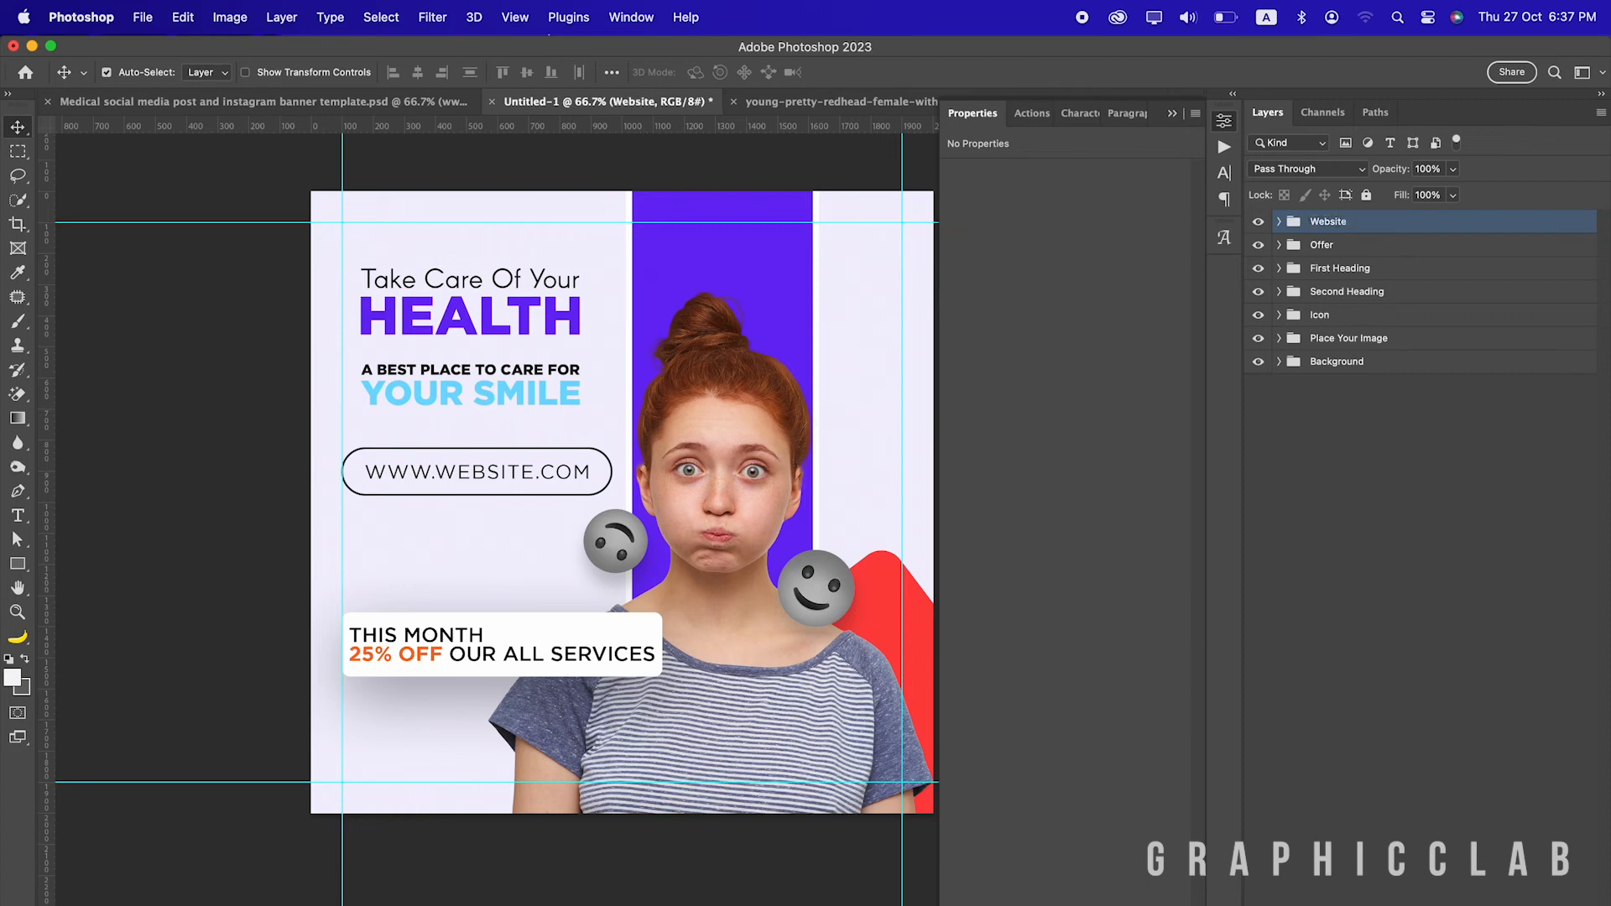
Group the Website, Offer, First Heading and Second Heading groups into one group named Text
{"action": "left_click", "coordinate": [1359, 293], "text": "shift"}
{"action": "key", "text": "super+g"}
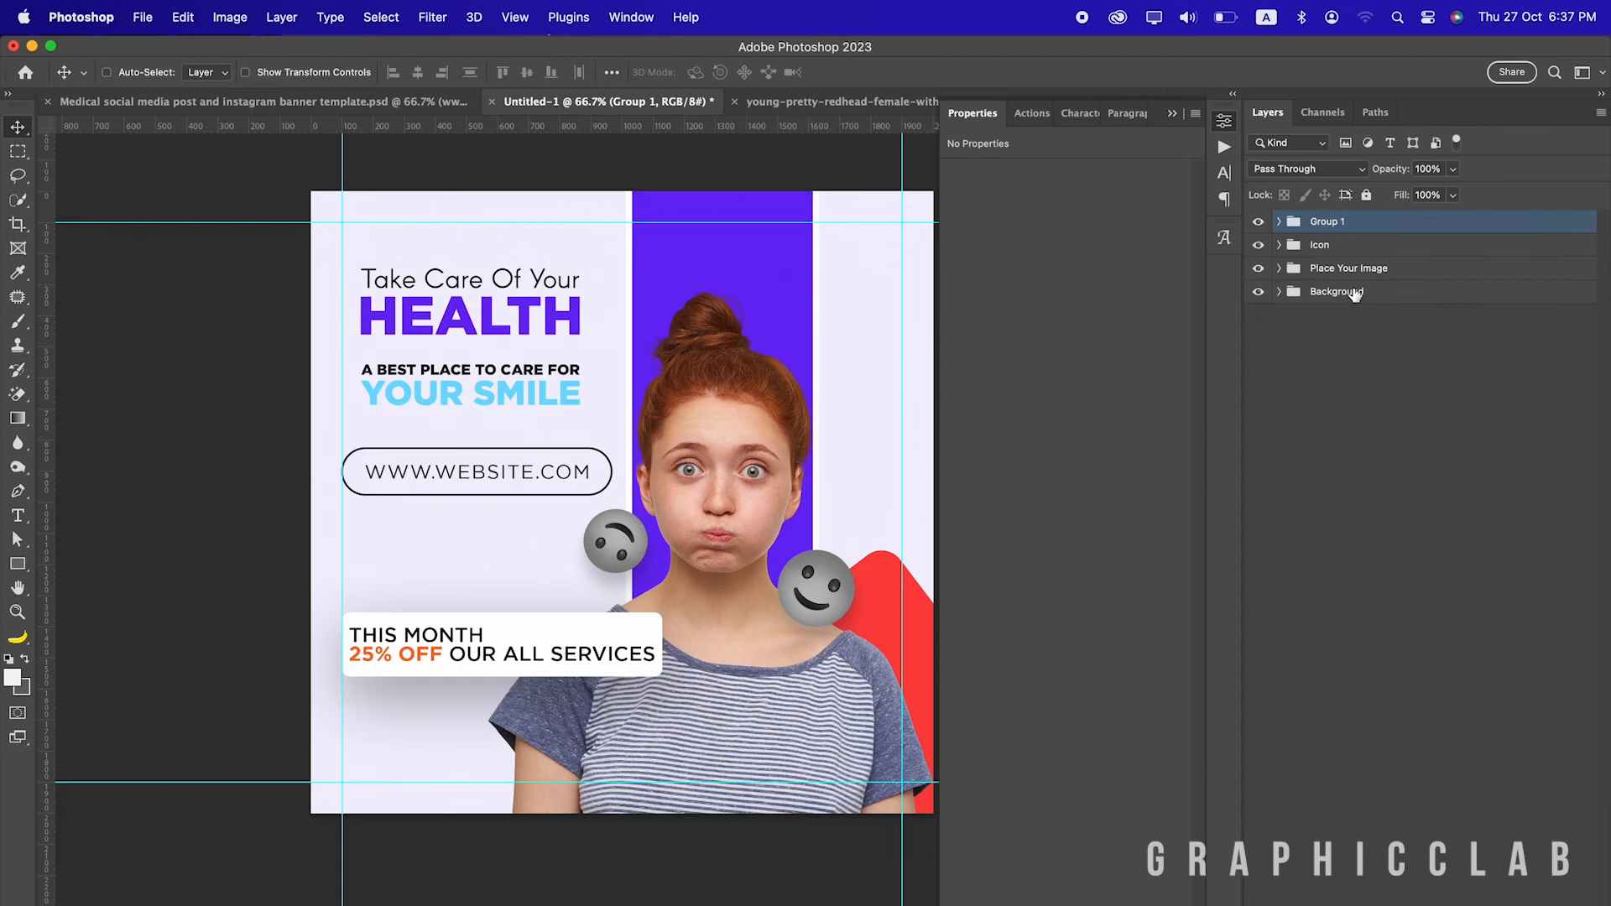
{"action": "double_click", "coordinate": [1331, 222]}
{"action": "type", "text": "Text"}
{"action": "key", "text": "Return"}
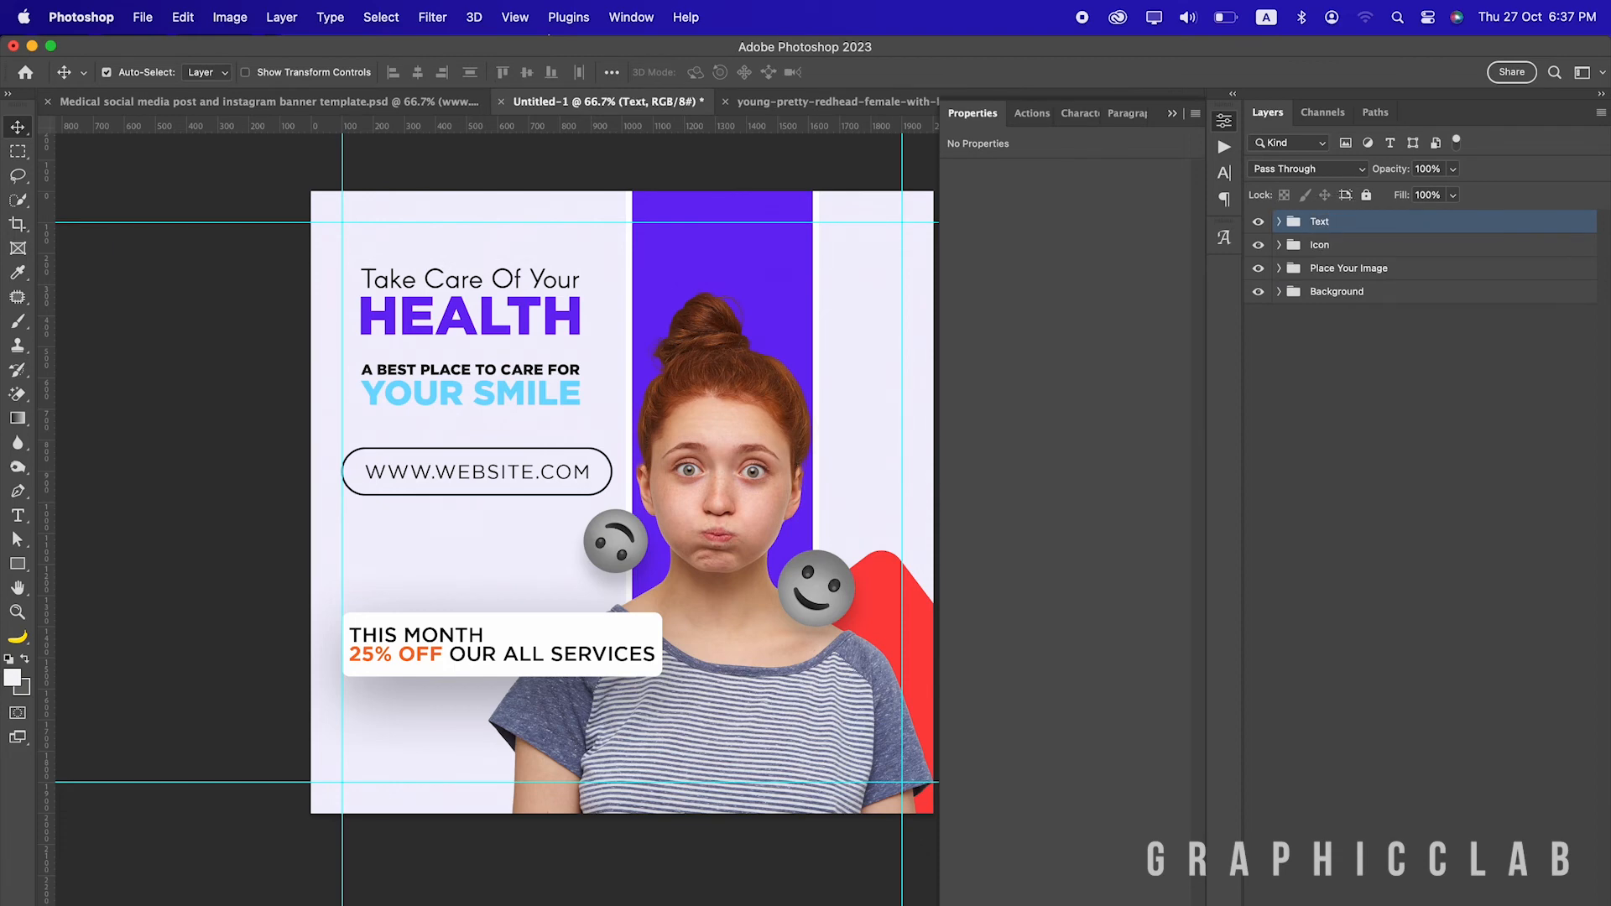
Deselect all layers and collapse the expanded Properties panel to free up the canvas
{"action": "left_click", "coordinate": [1314, 359]}
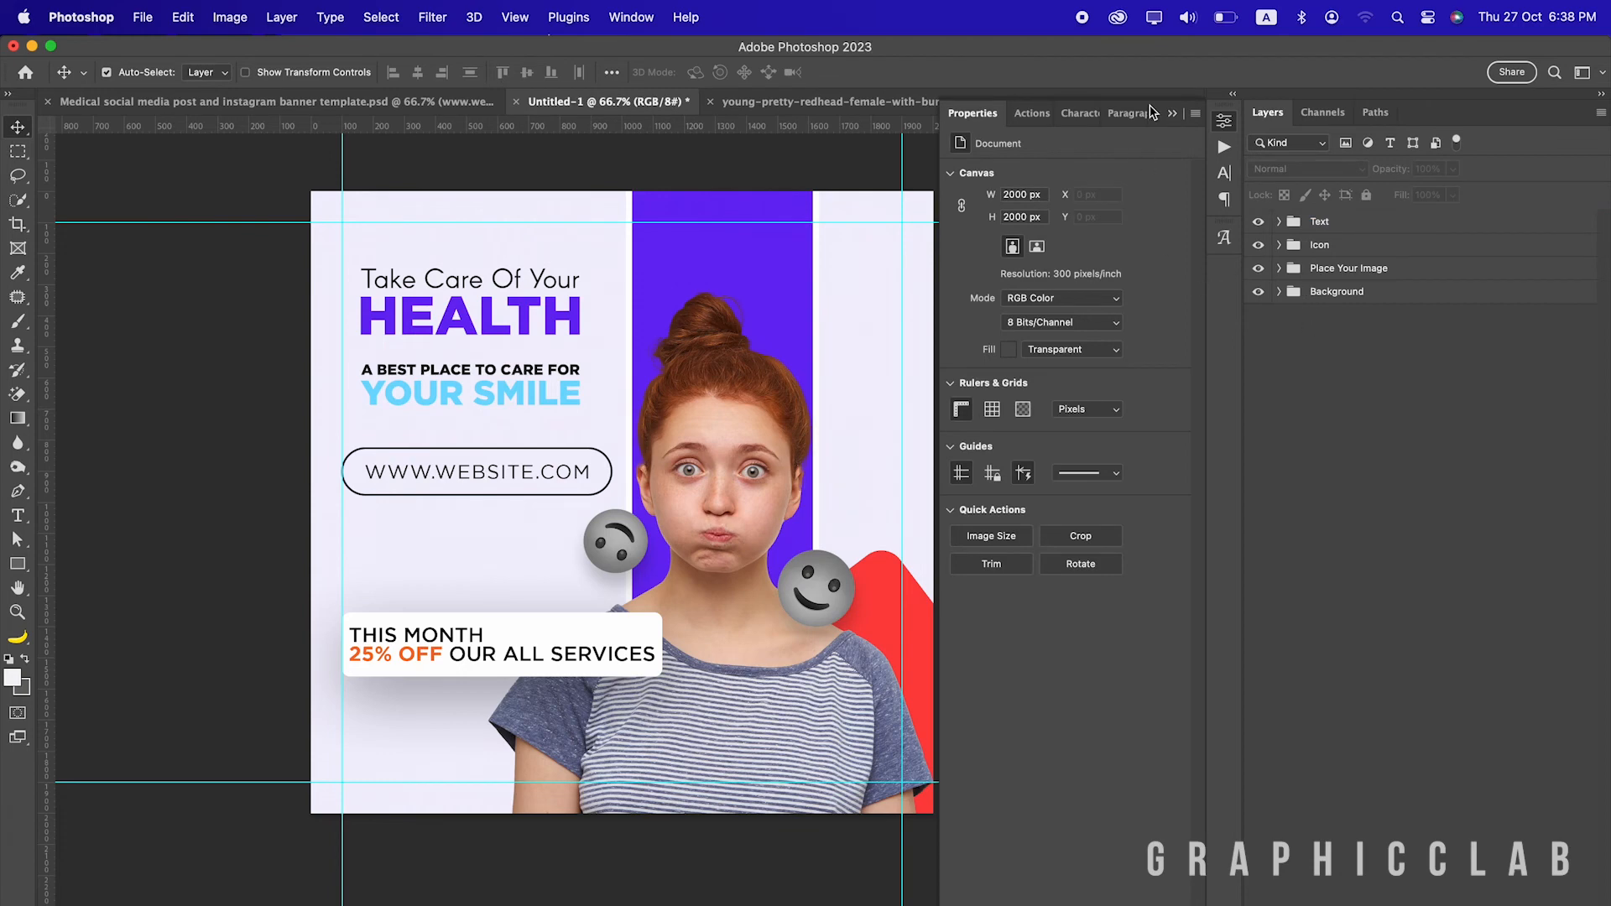
{"action": "left_click", "coordinate": [1195, 103]}
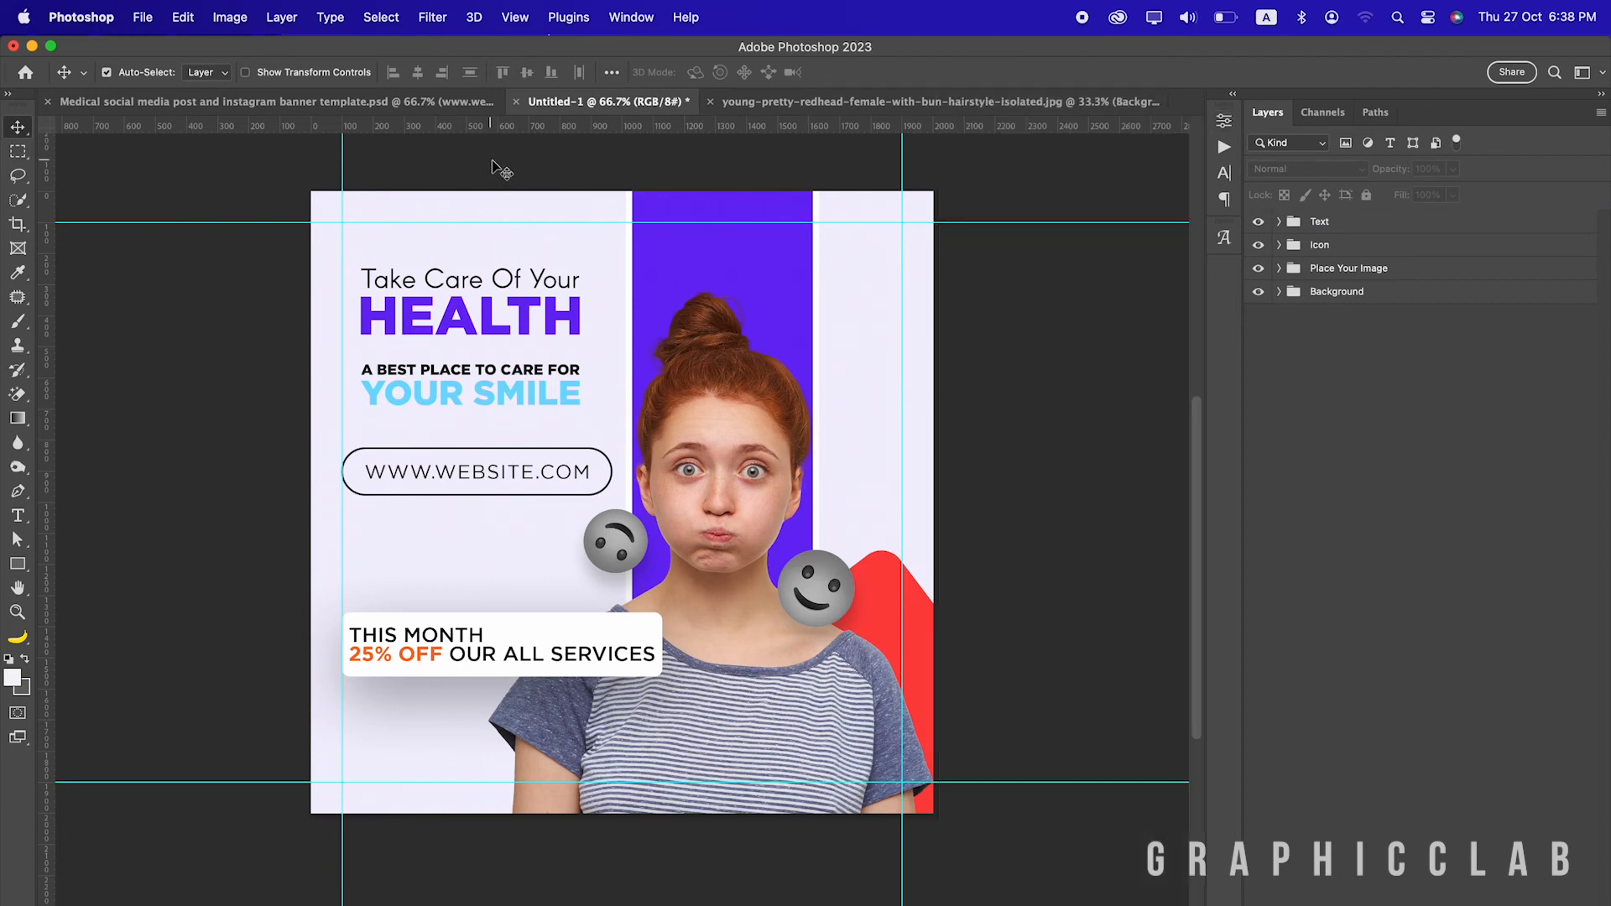
{"action": "scroll", "coordinate": [560, 175], "scroll_direction": "left", "scroll_amount": 1}
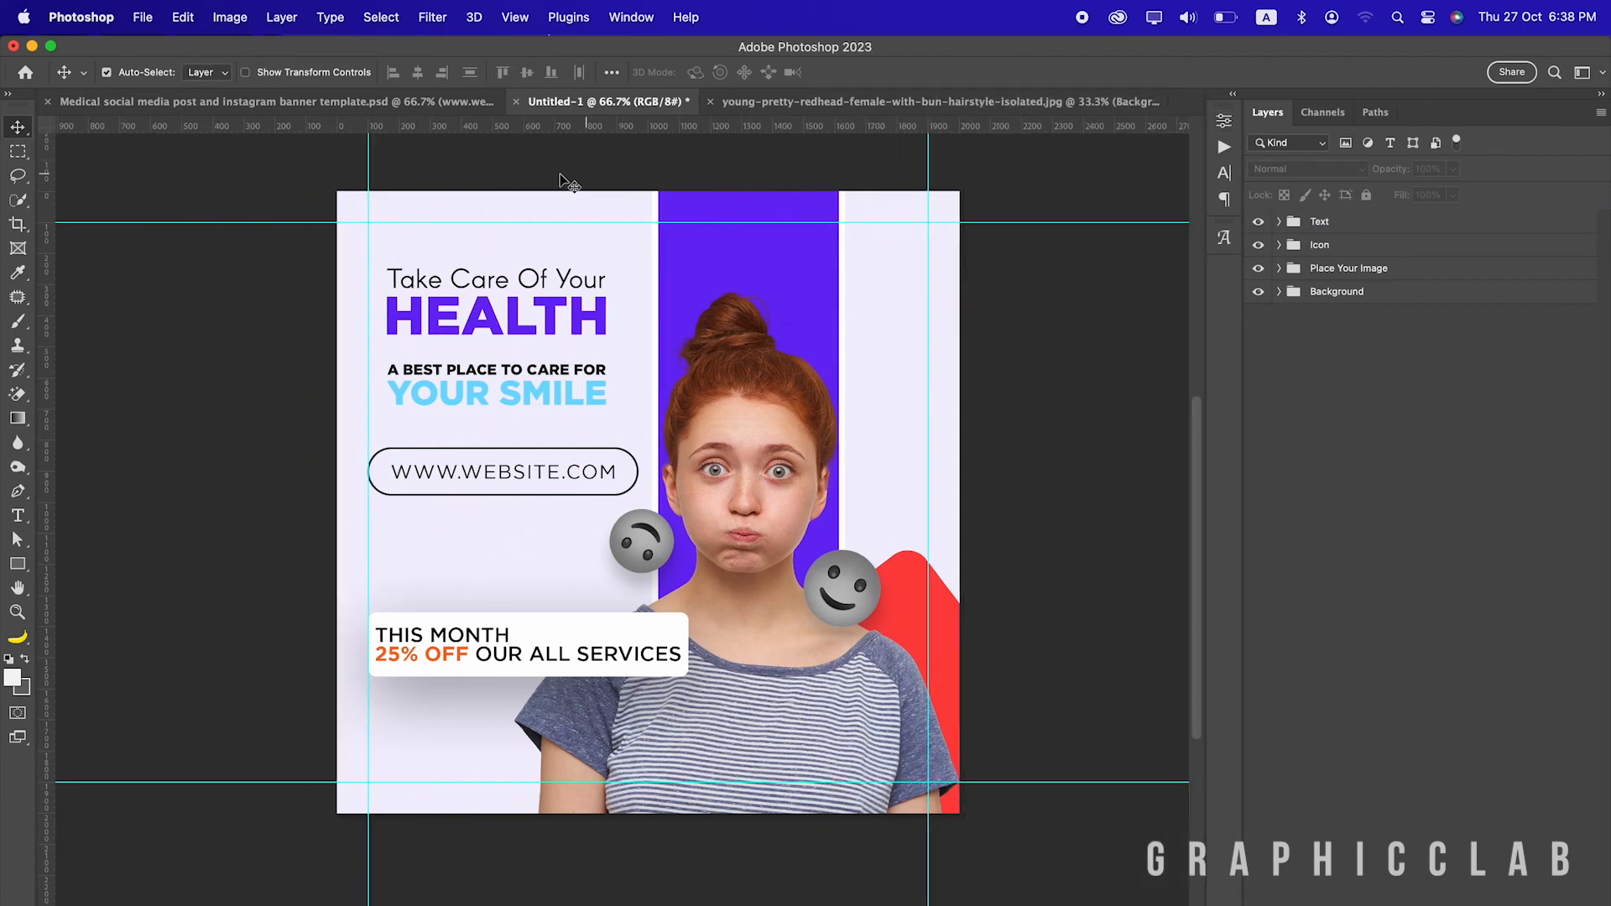
Export the banner with Save for Web as a 2000 × 2000 px JPEG at quality 100, saved as Untitled-1.jpg in Downloads
{"action": "left_click", "coordinate": [146, 17]}
{"action": "mouse_move", "coordinate": [232, 321]}
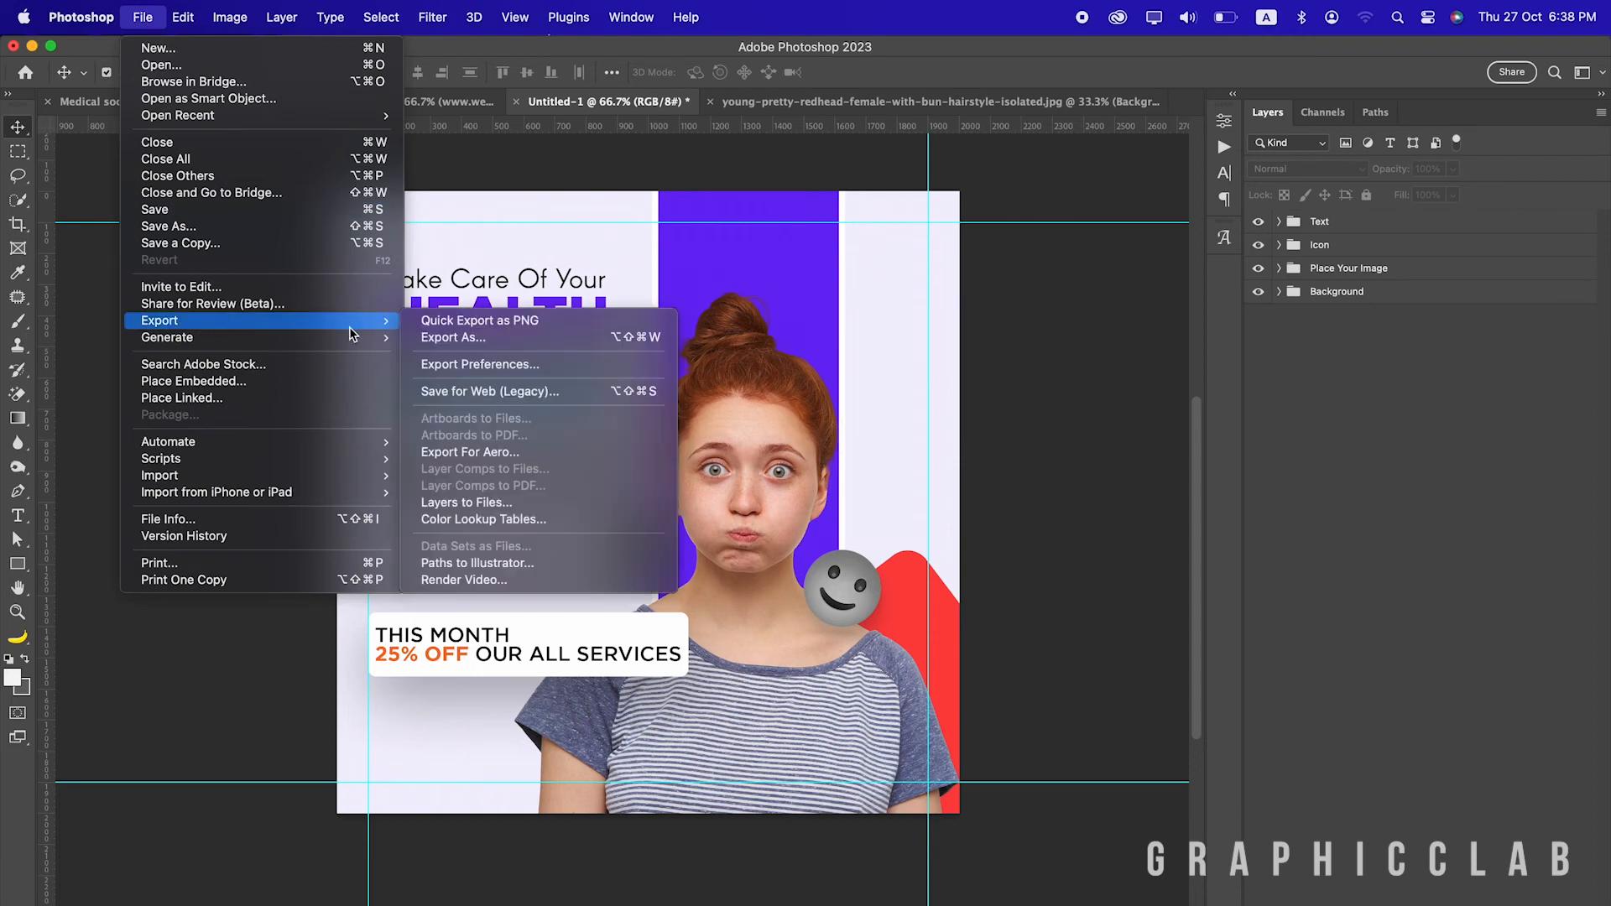
{"action": "left_click", "coordinate": [536, 394]}
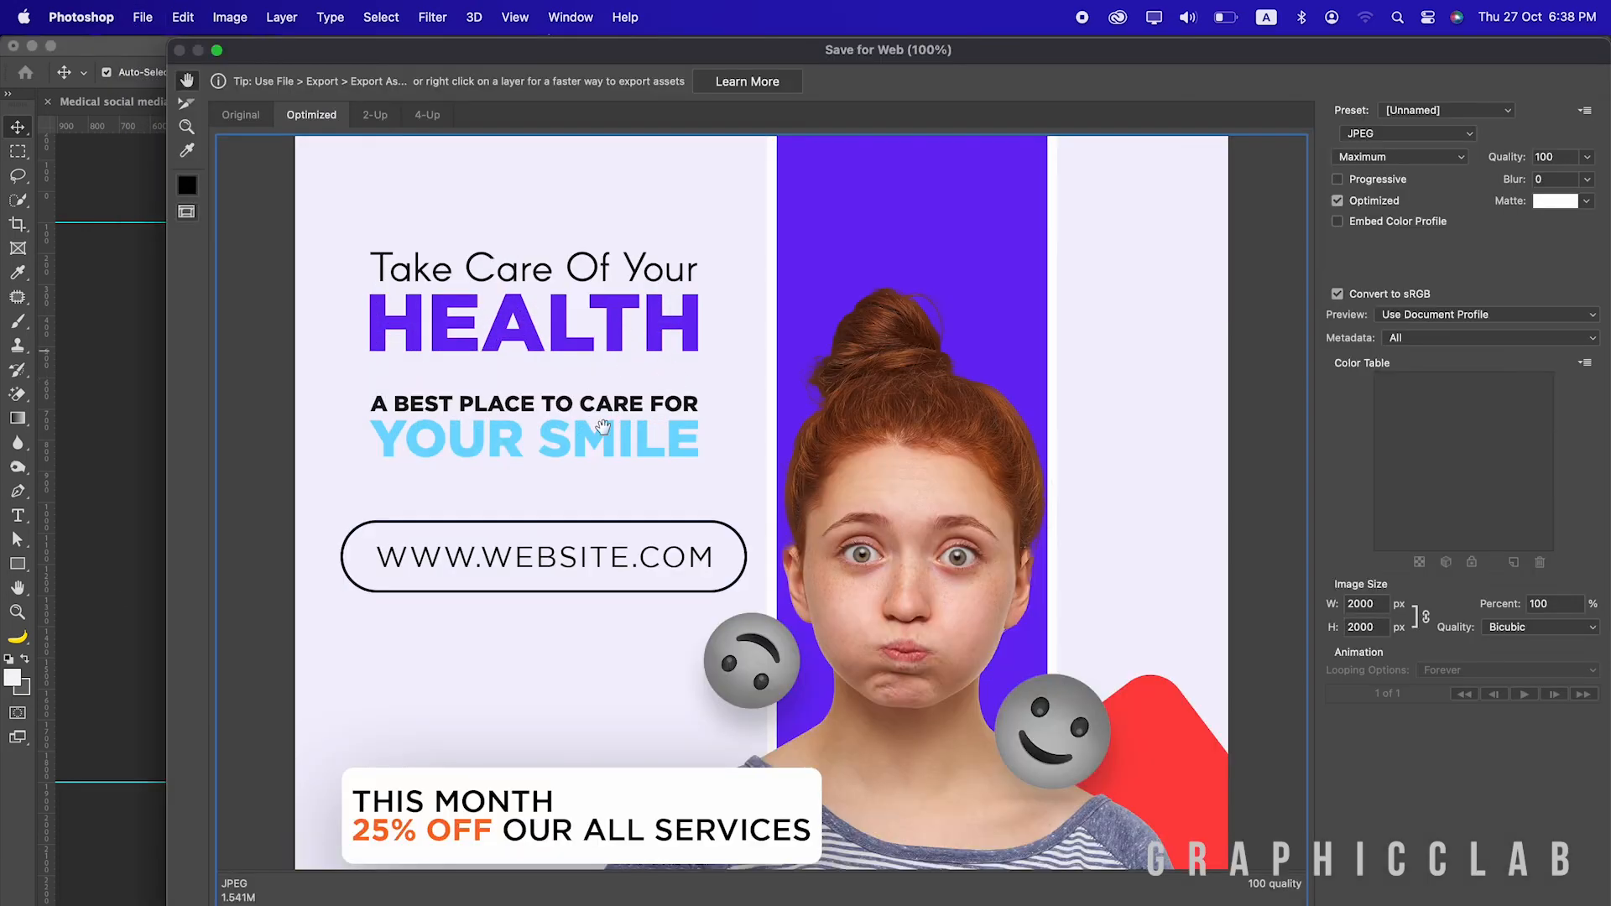
{"action": "left_click", "coordinate": [361, 905]}
{"action": "left_click", "coordinate": [361, 905]}
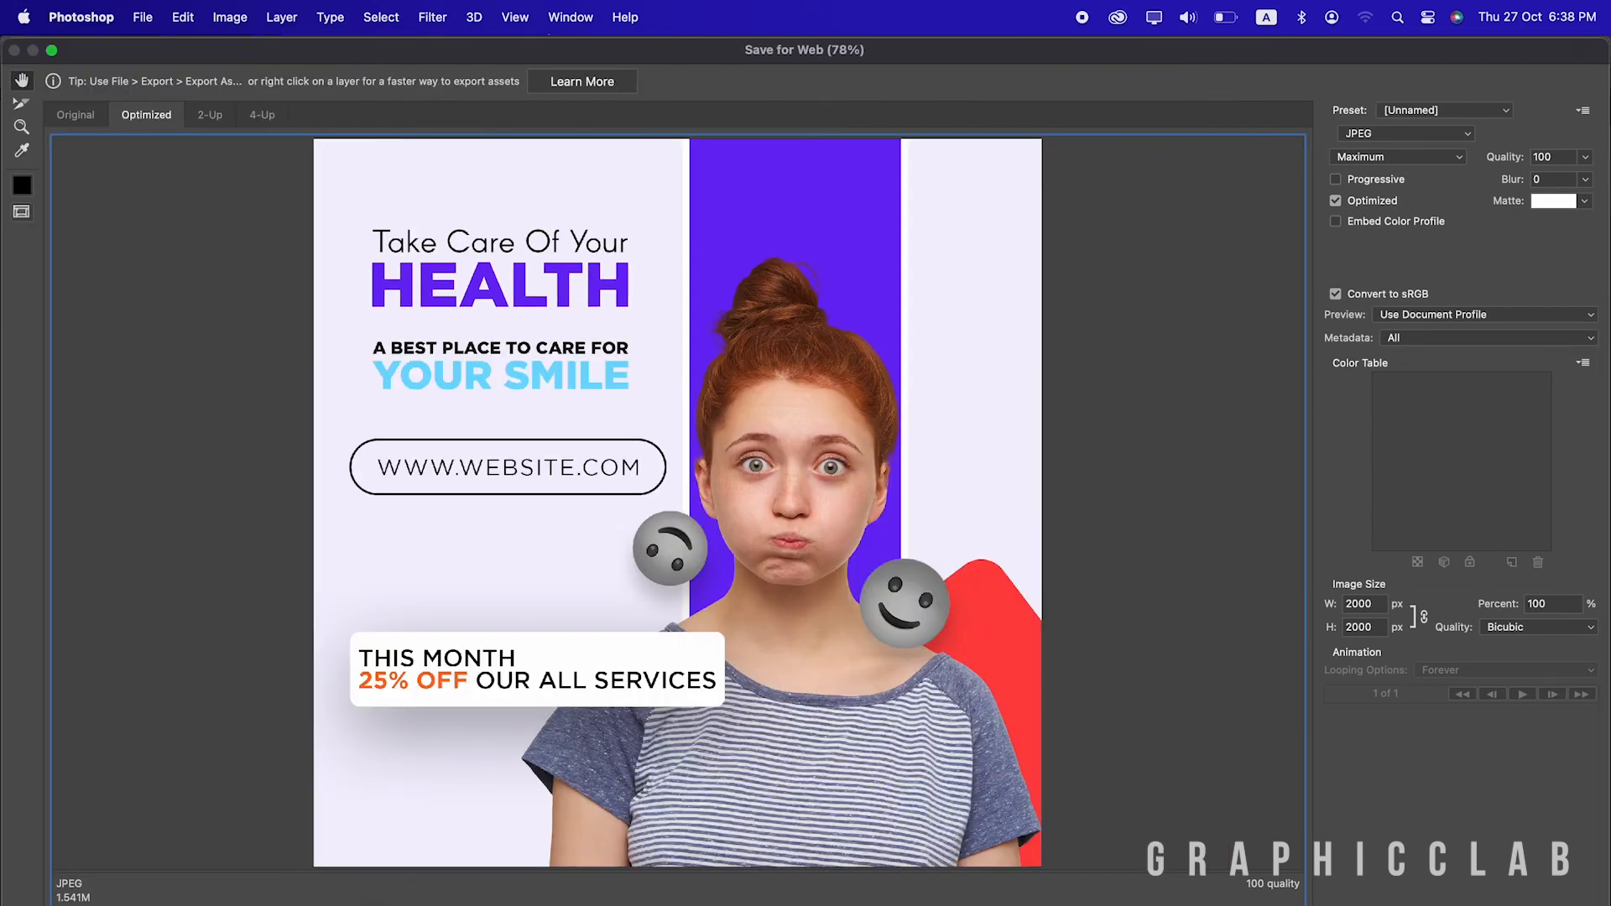
{"action": "key", "text": "Return"}
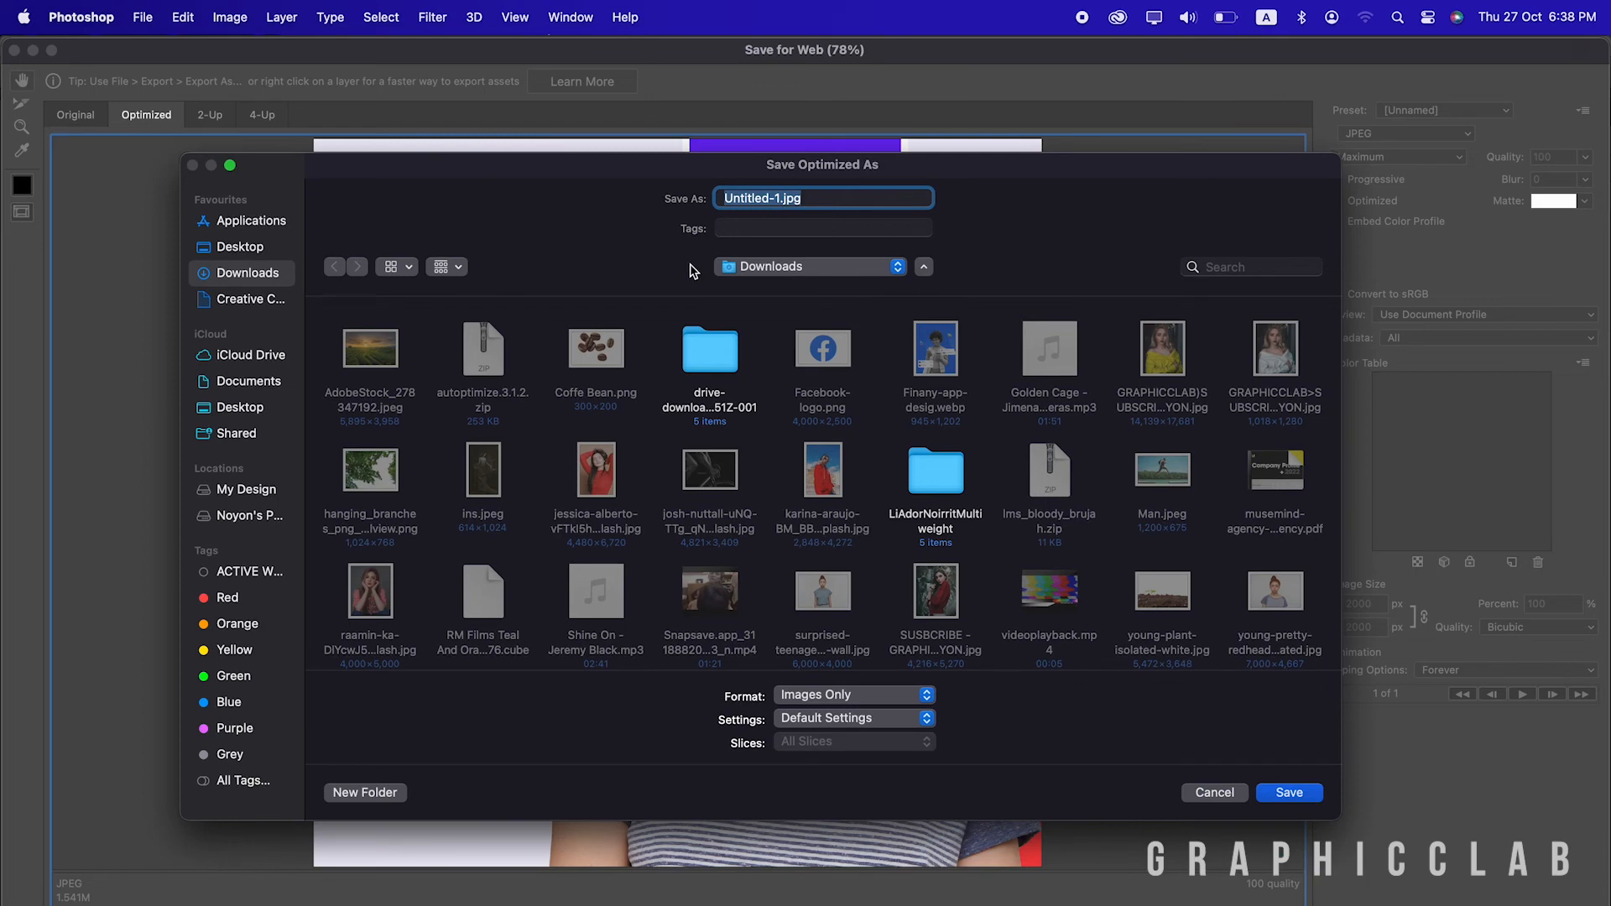
{"action": "left_click", "coordinate": [1284, 793]}
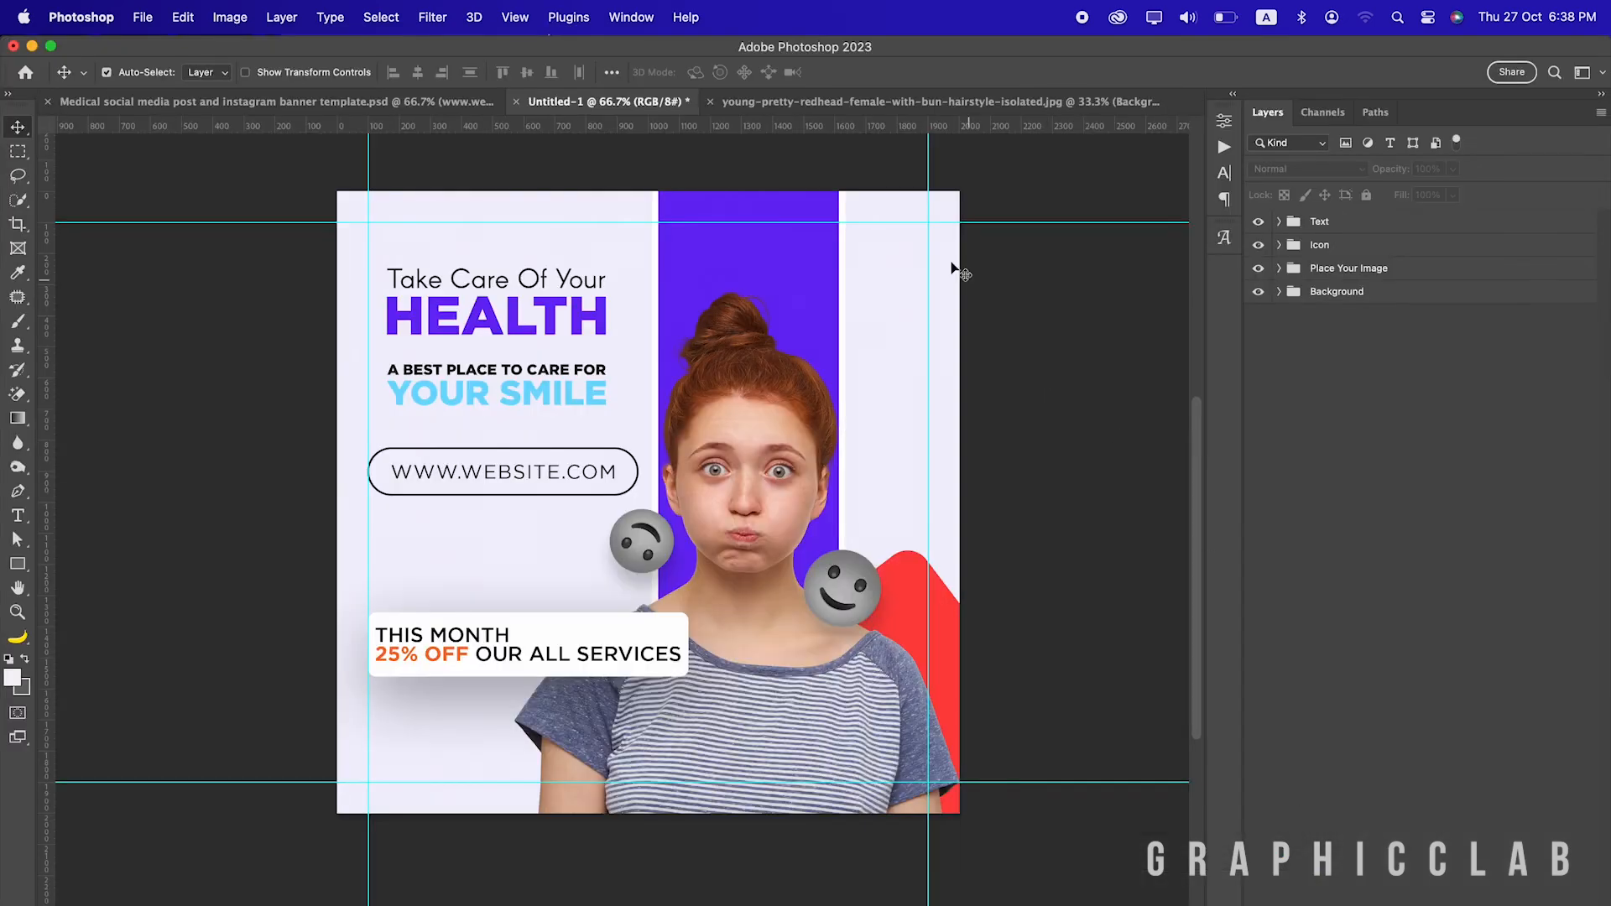
Open the contents of the woman's Place Your Image smart object for editing
{"action": "left_click", "coordinate": [772, 407]}
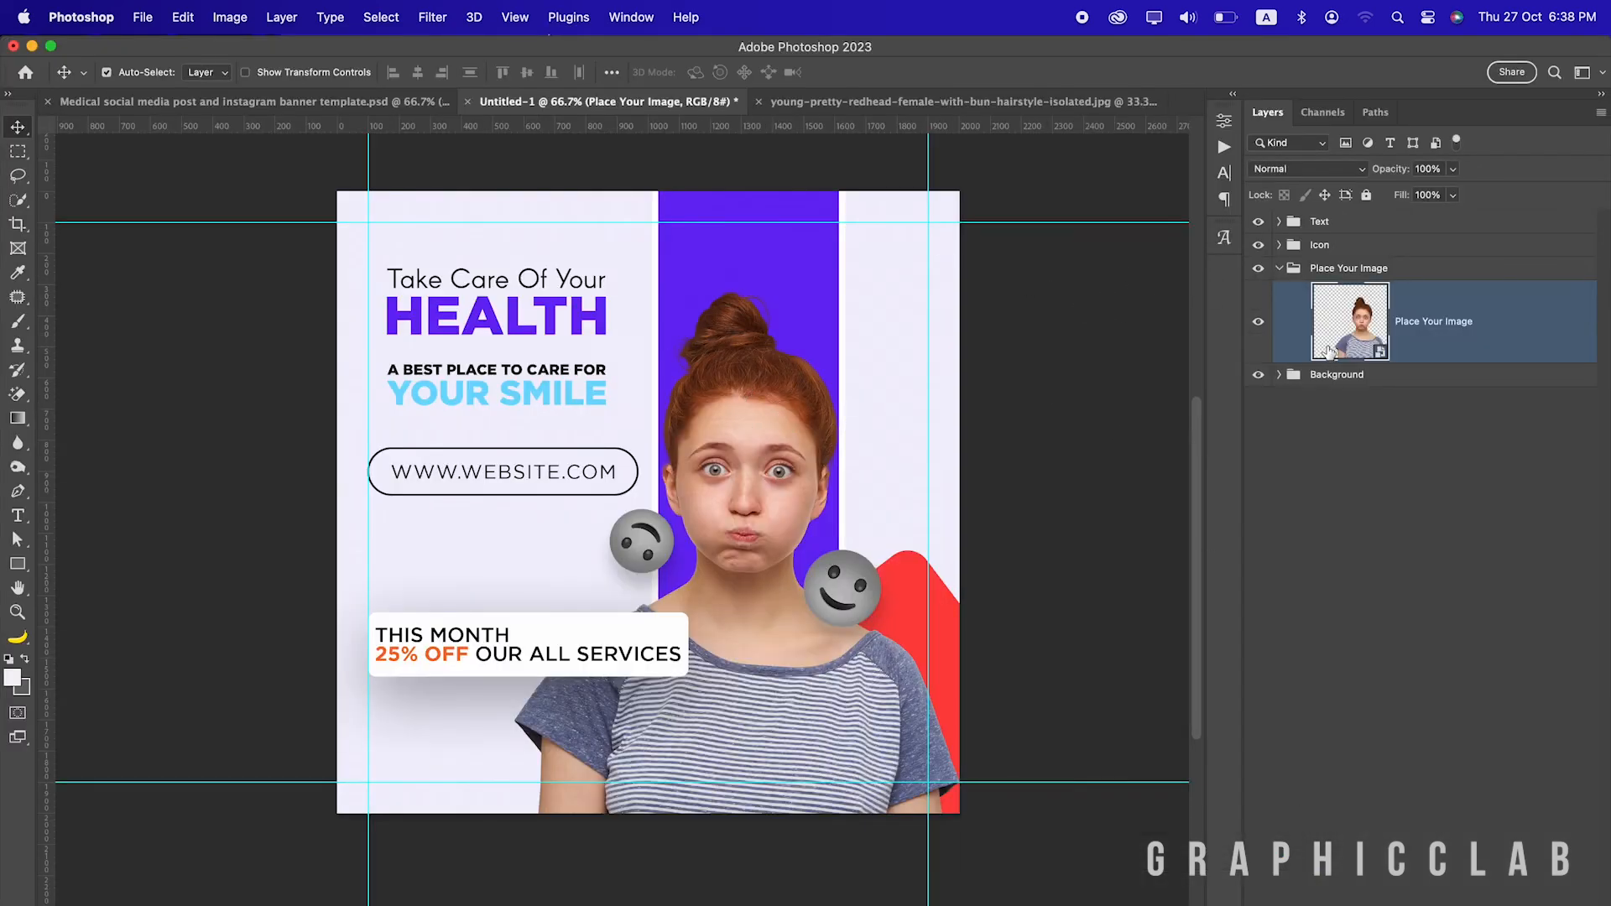
{"action": "double_click", "coordinate": [1343, 312]}
{"action": "left_click", "coordinate": [808, 410]}
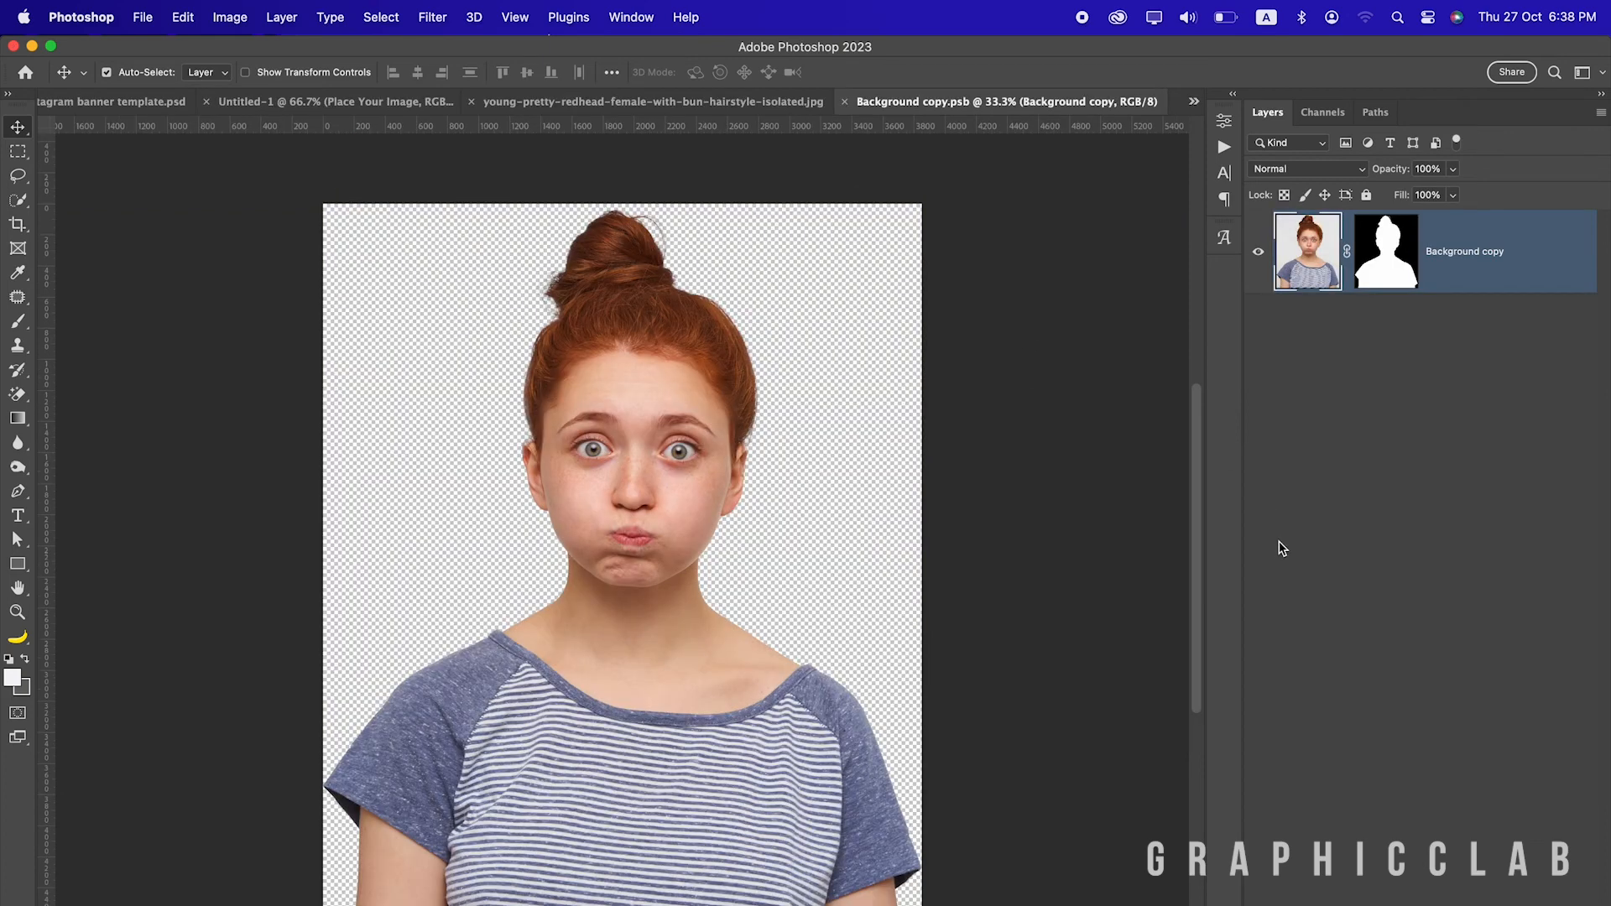
Fill the woman's masked silhouette with the grey background colour on a new layer and delete the Background copy photo layer
{"action": "key", "text": "super+shift+alt+n"}
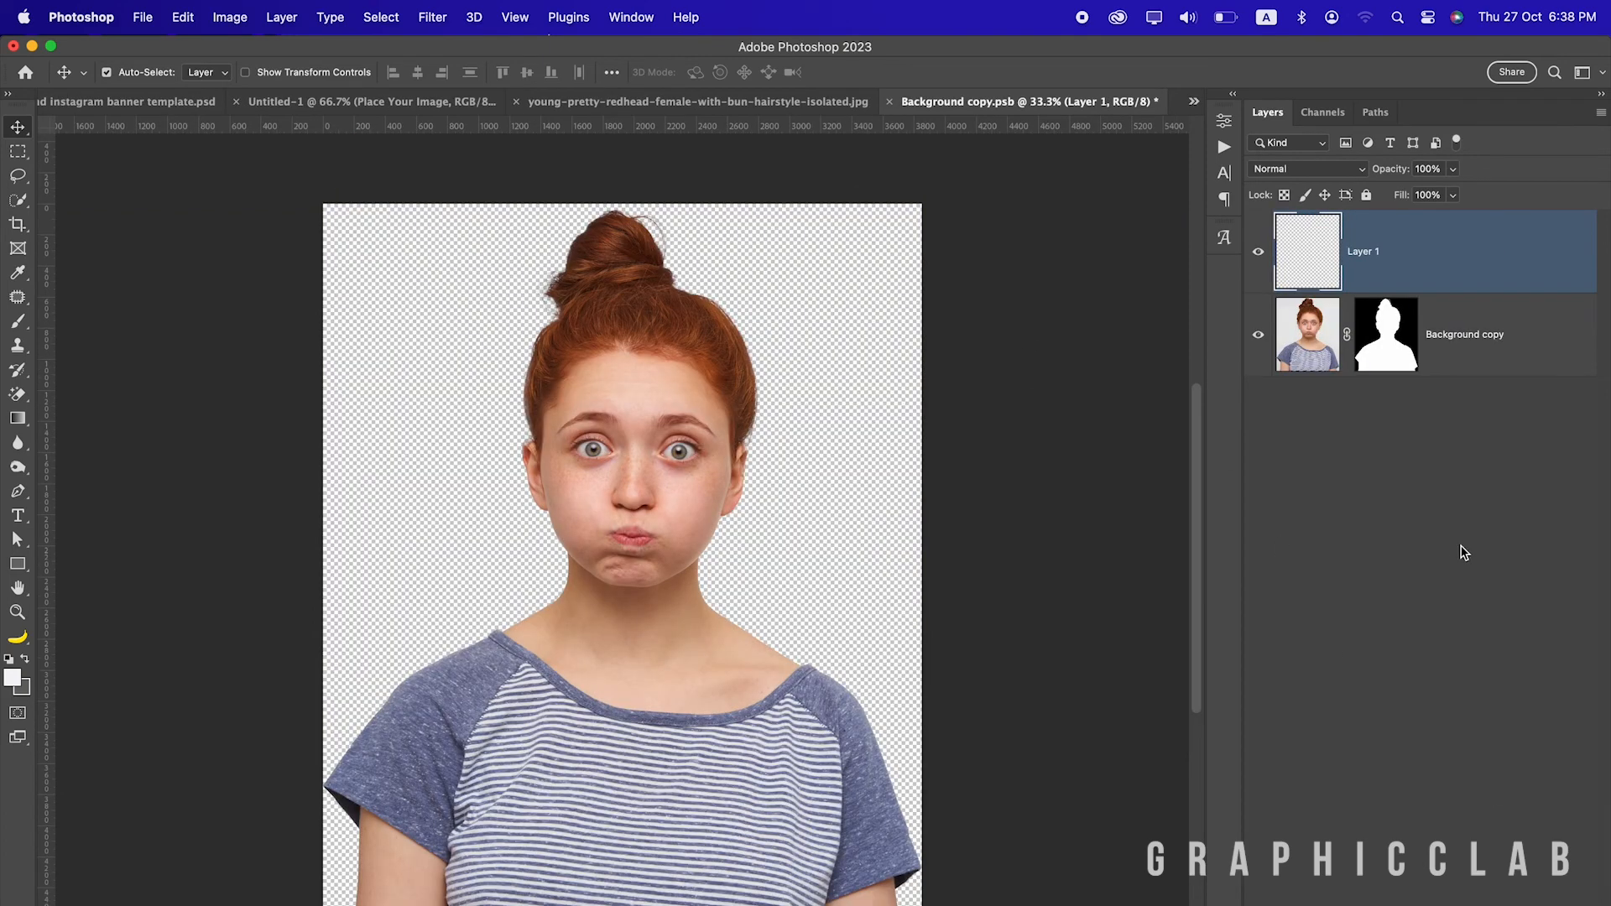
{"action": "left_click", "coordinate": [1393, 344], "text": "super"}
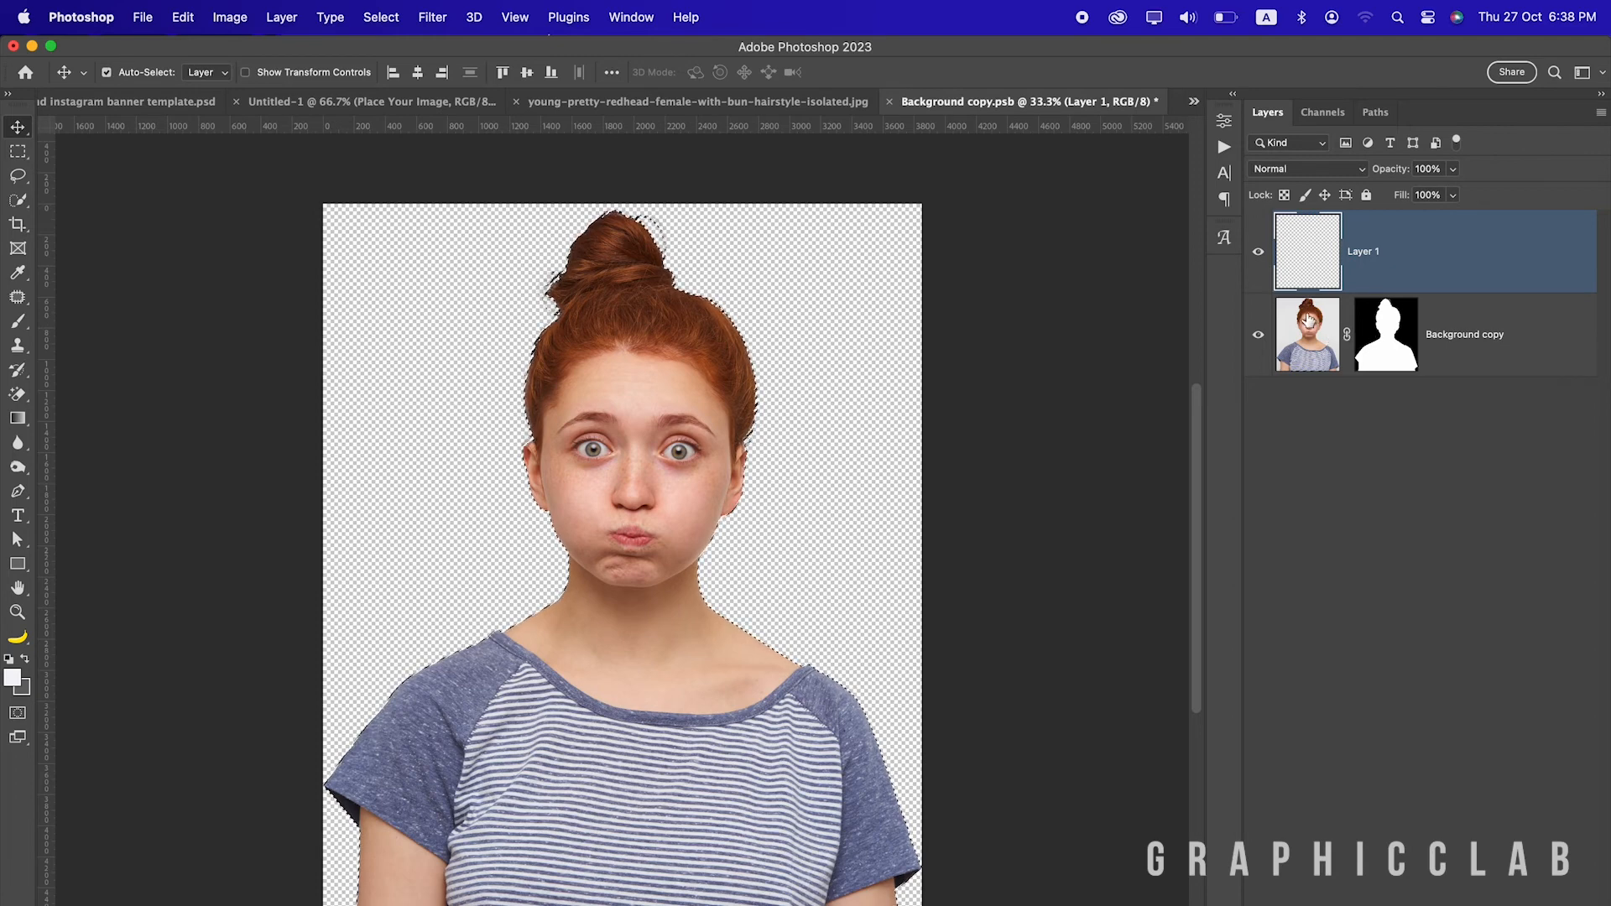
{"action": "key", "text": "super+BackSpace"}
{"action": "key", "text": "super+d"}
{"action": "left_click", "coordinate": [1509, 351]}
{"action": "key", "text": "BackSpace"}
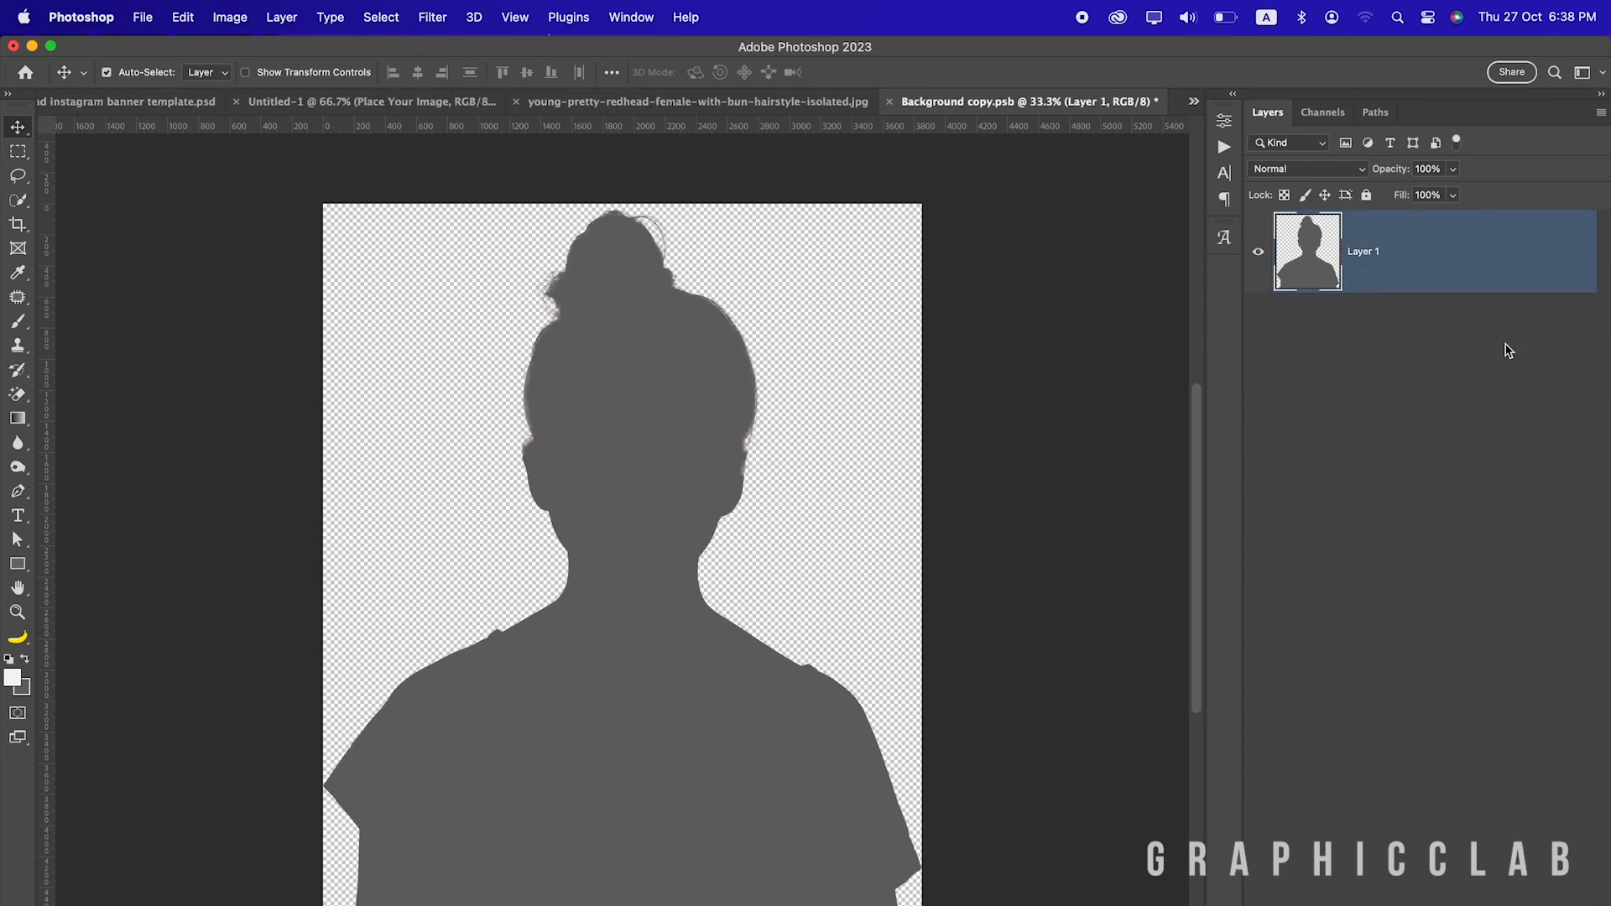
Rename the silhouette layer as Place Your Image Here
{"action": "double_click", "coordinate": [1360, 255]}
{"action": "type", "text": "P"}
{"action": "type", "text": "lace Your Image Here"}
{"action": "key", "text": "Return"}
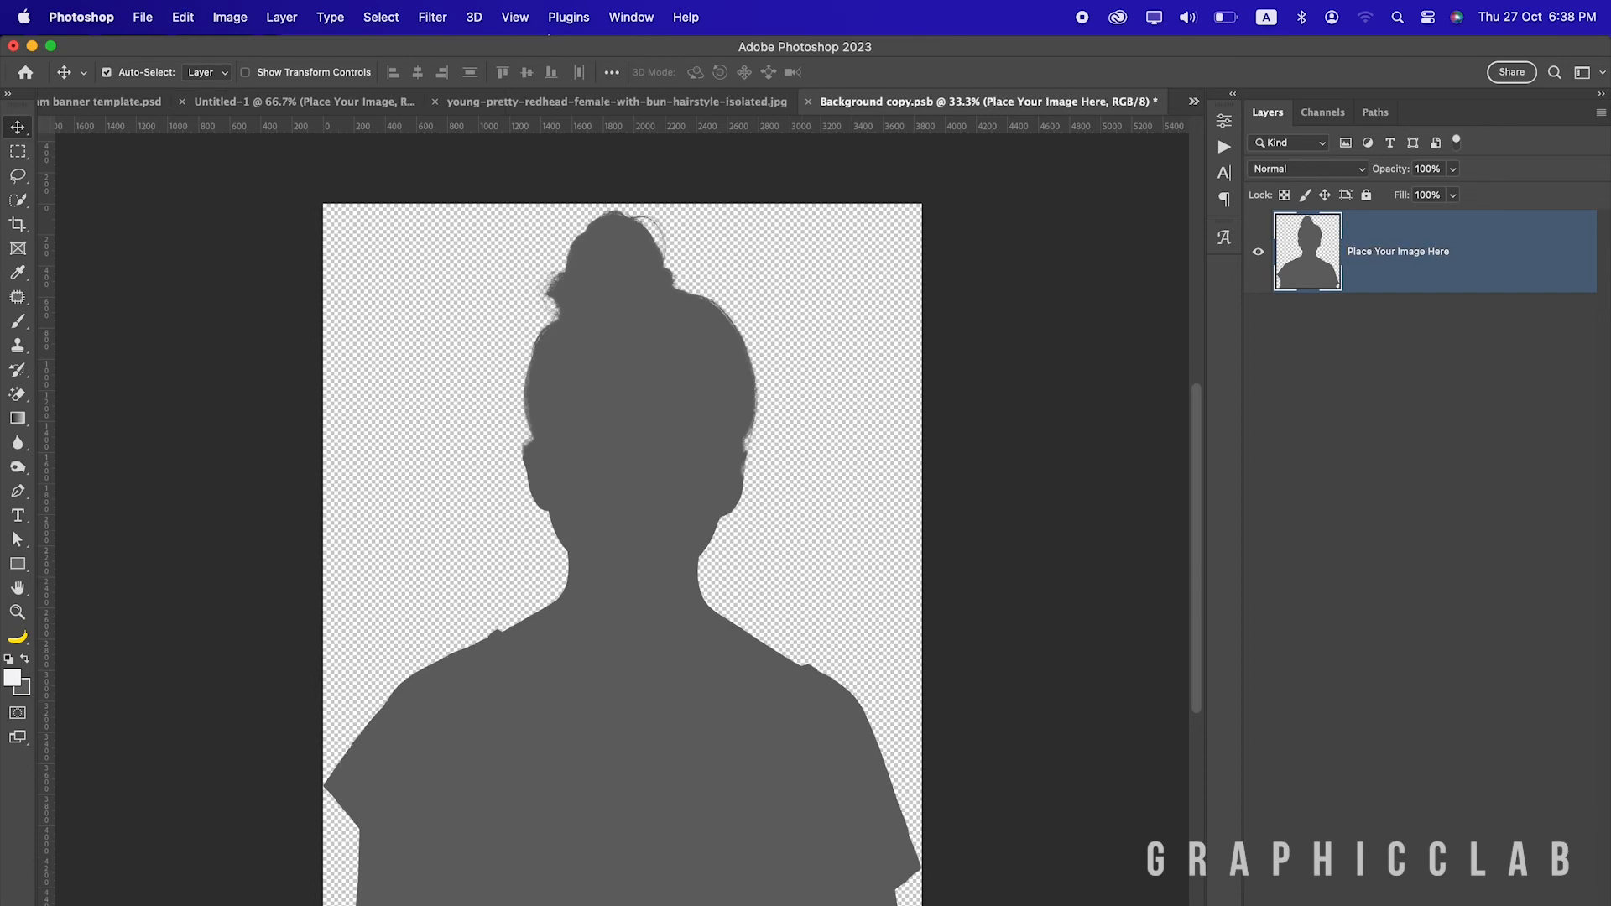
Save and close the smart object, and collapse the Place Your Image group in the banner
{"action": "key", "text": "super+s"}
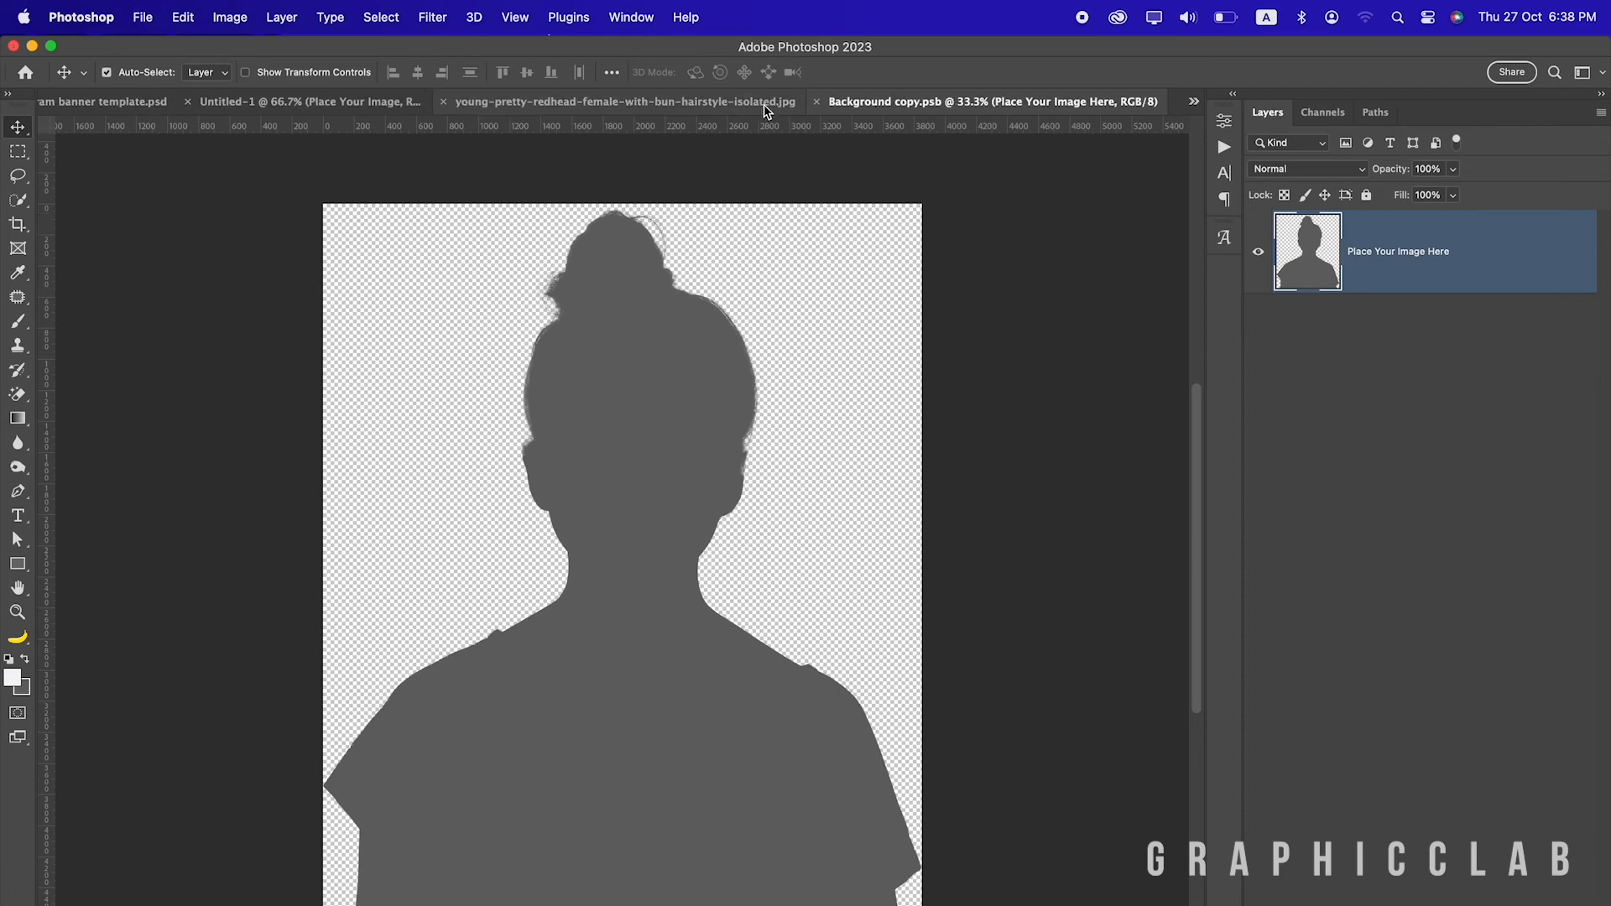
{"action": "left_click", "coordinate": [817, 101]}
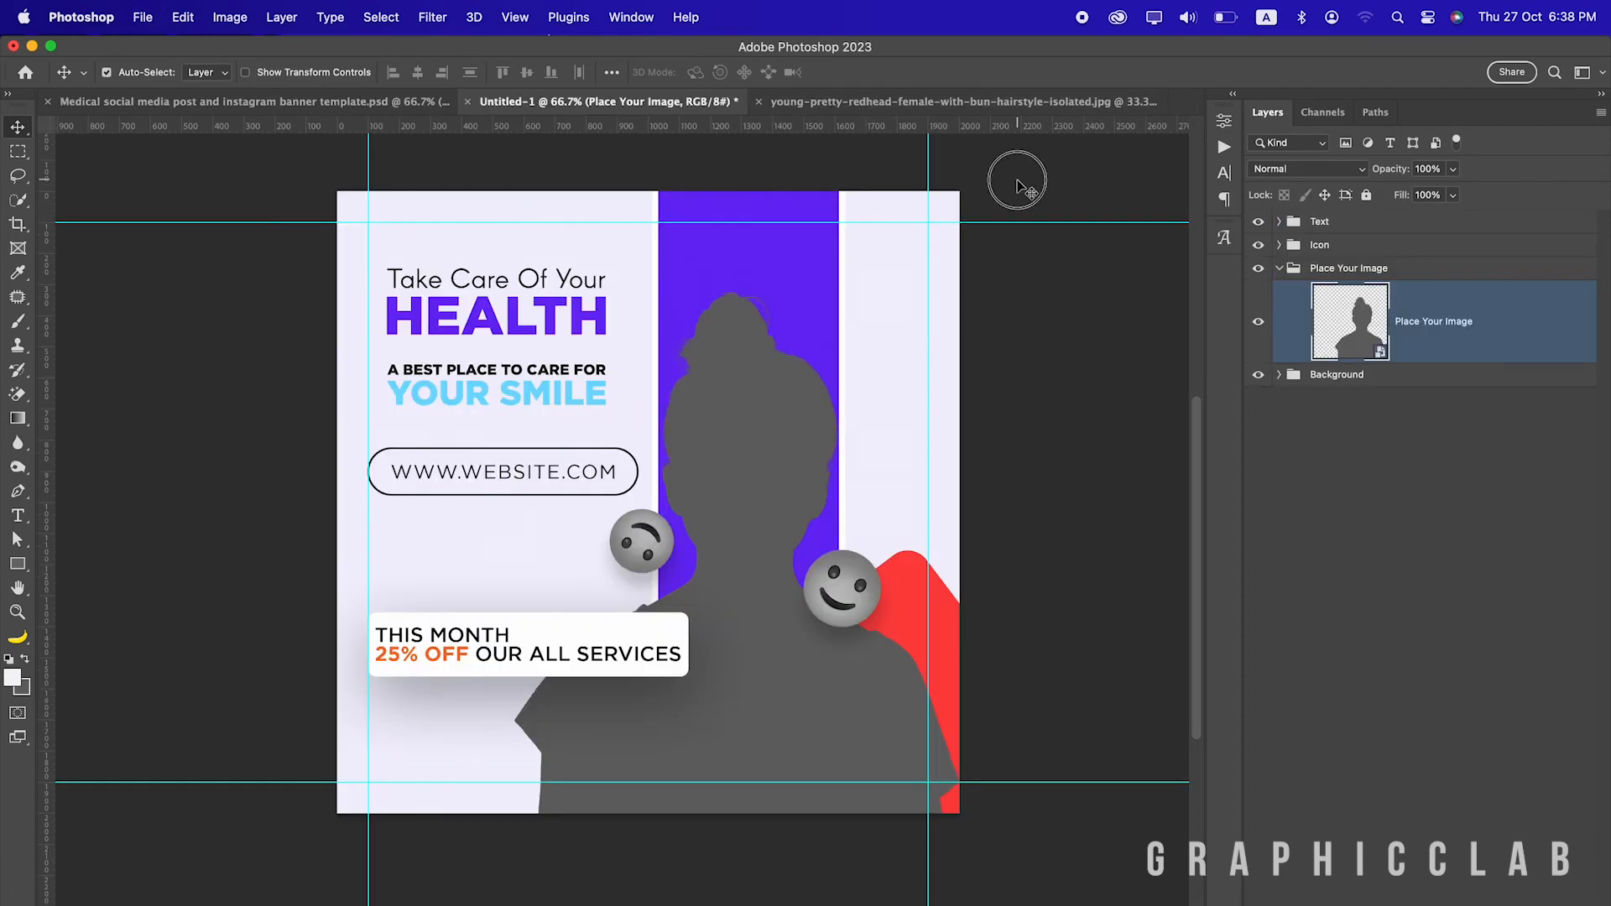
{"action": "left_click", "coordinate": [1280, 269]}
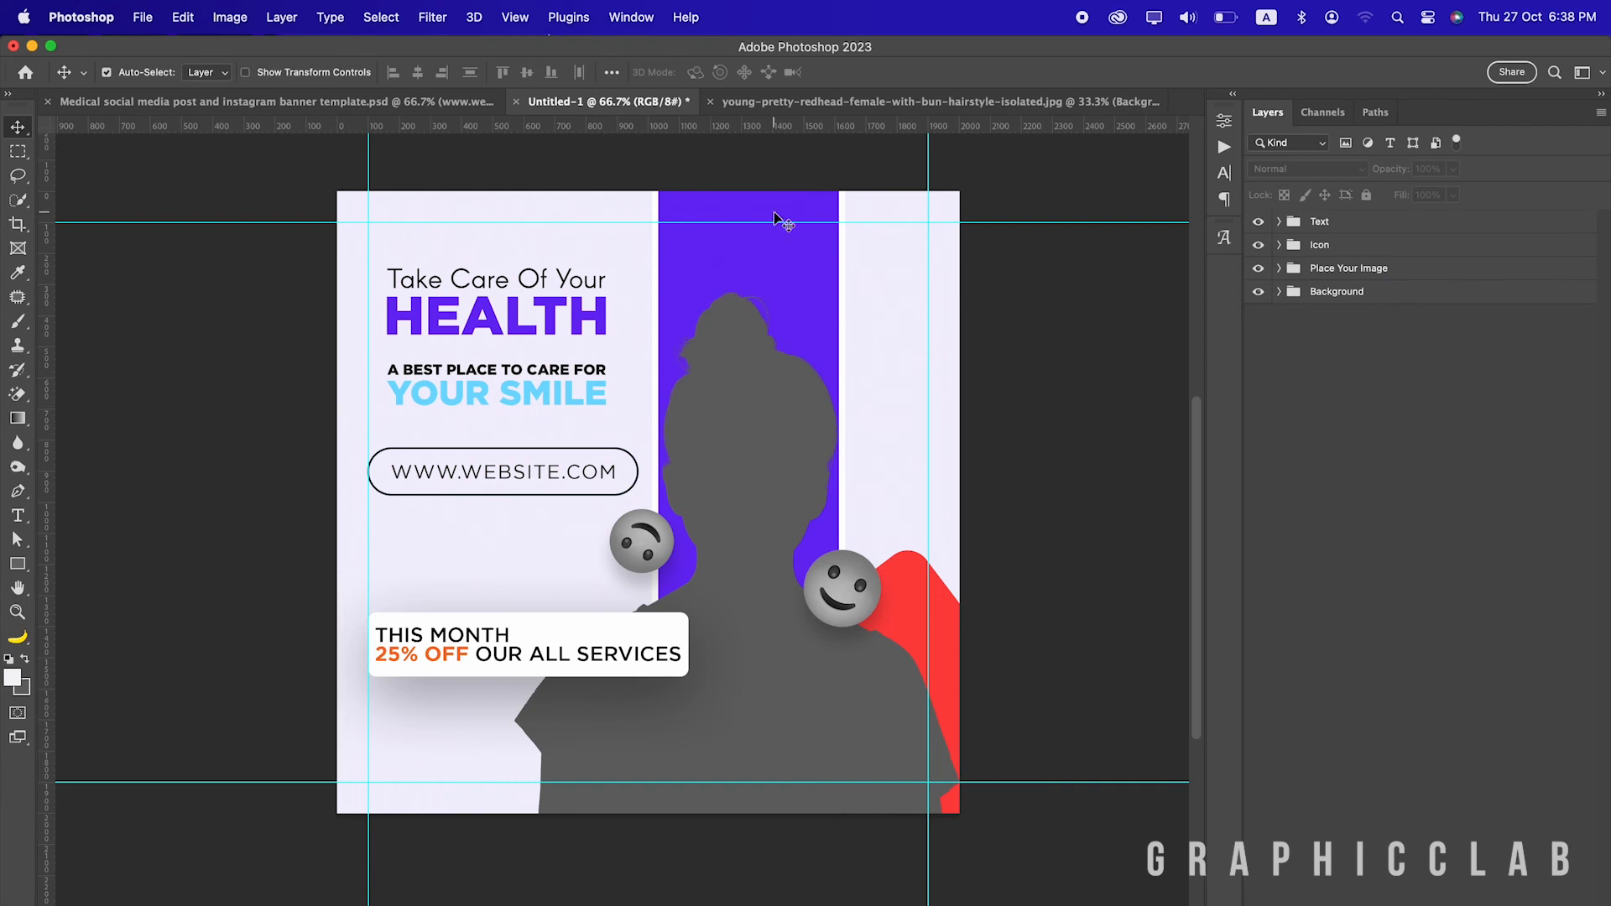
Save the layered banner on the computer as Untitled-1.psd with Maximize Compatibility on
{"action": "left_click", "coordinate": [143, 17]}
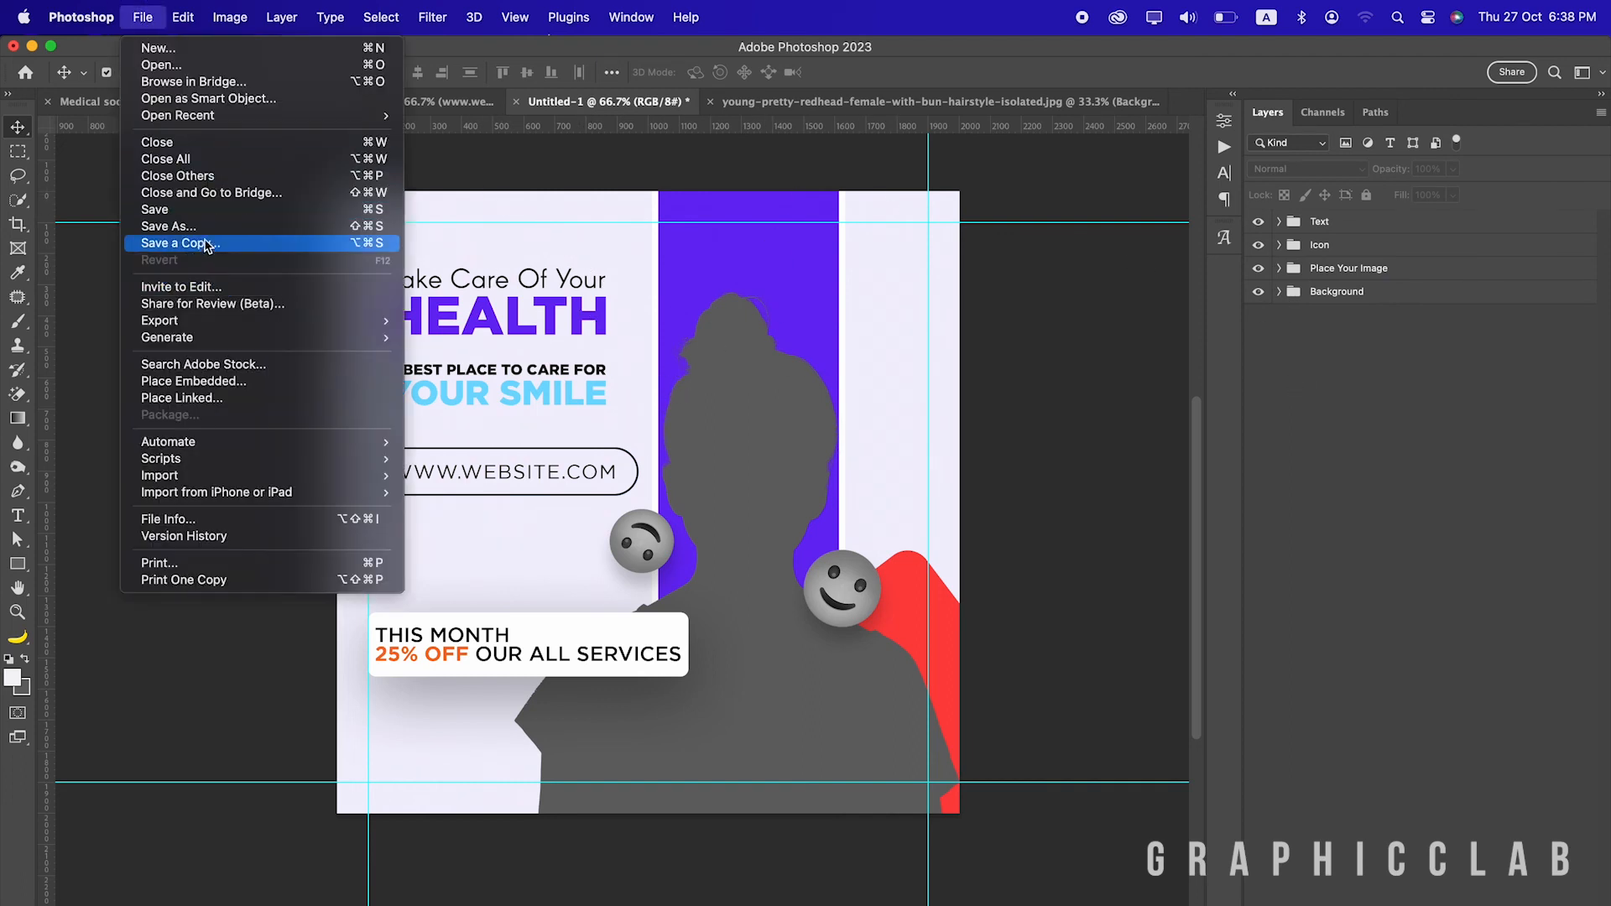
{"action": "left_click", "coordinate": [168, 226]}
{"action": "left_click", "coordinate": [533, 743]}
{"action": "left_click", "coordinate": [862, 646]}
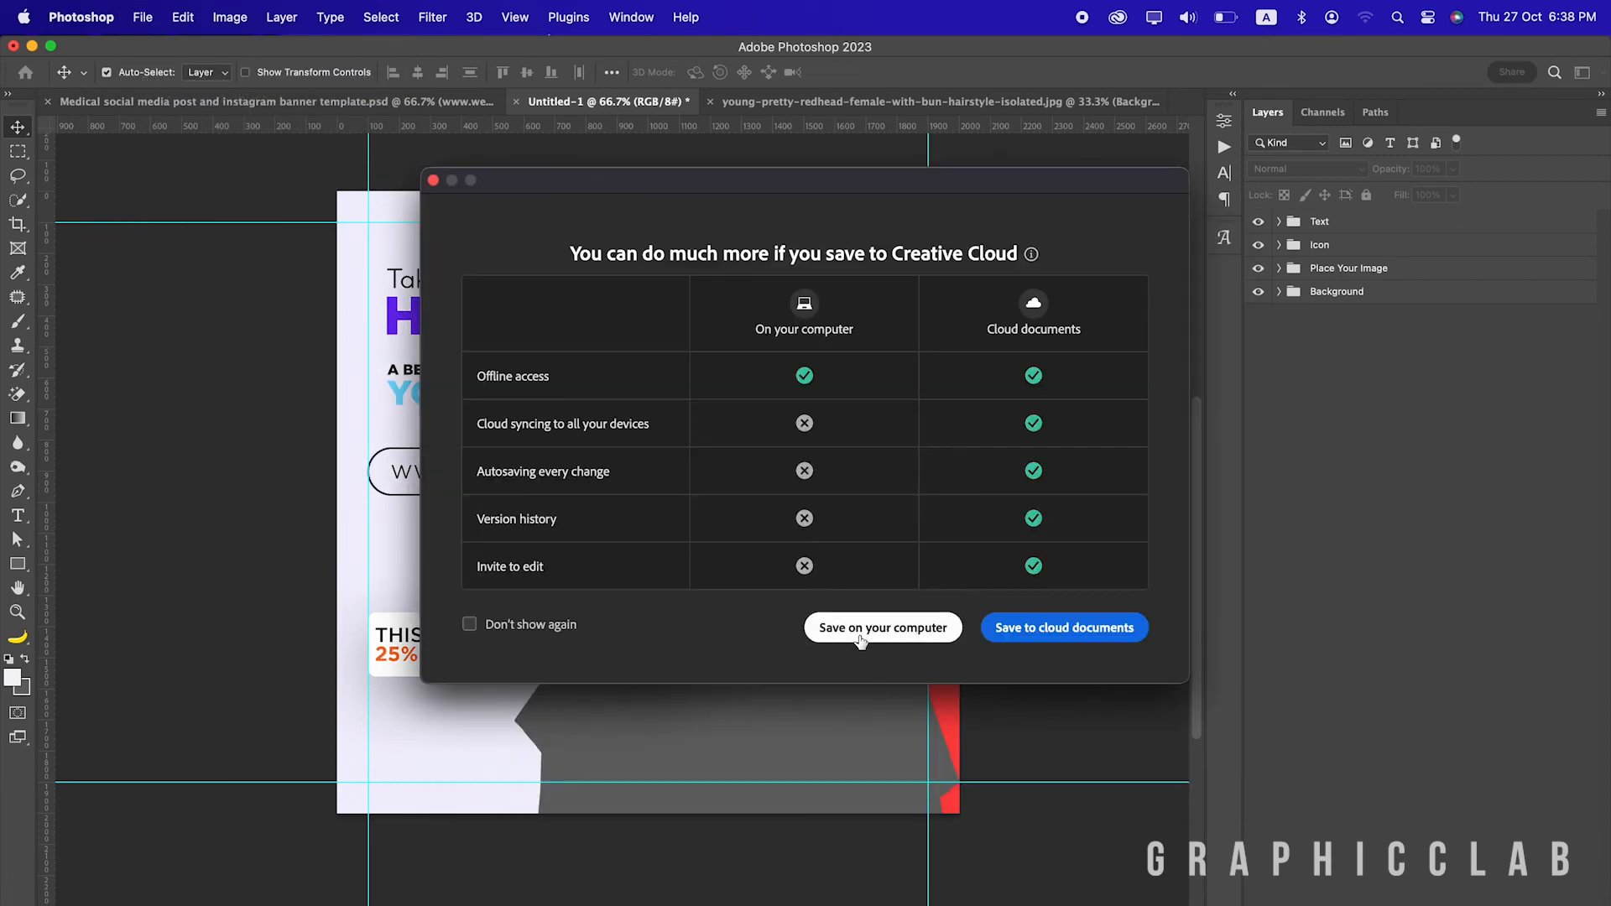
{"action": "left_click", "coordinate": [1331, 756]}
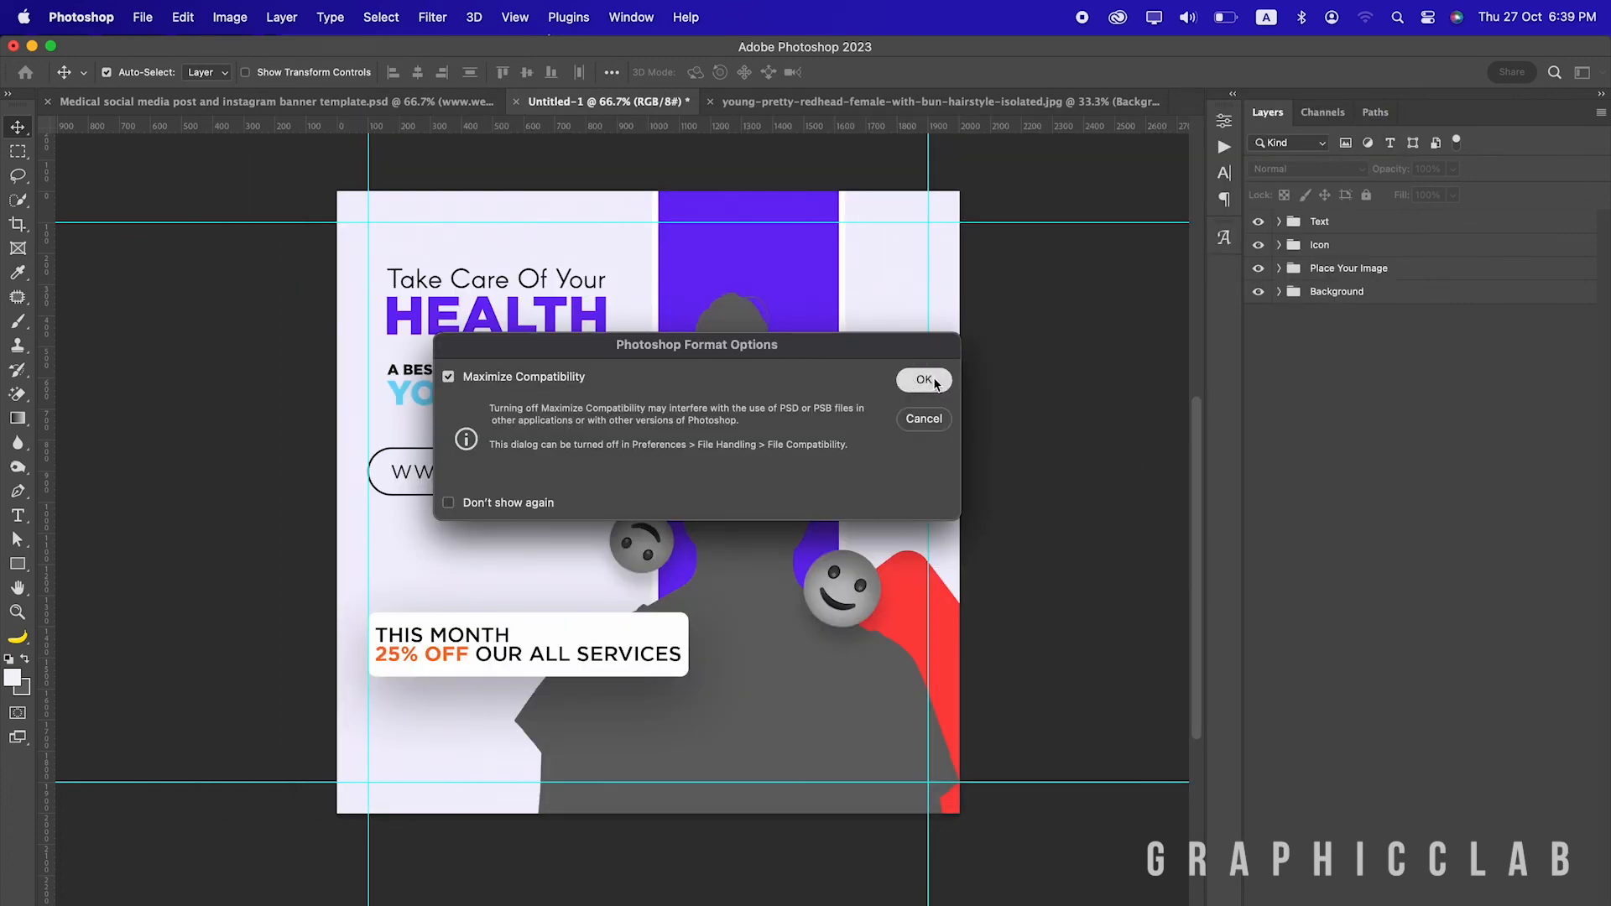
{"action": "left_click", "coordinate": [924, 380]}
Switch to Finder and check the Desktop and Downloads folders for the saved banner files
{"action": "mouse_move", "coordinate": [22, 496]}
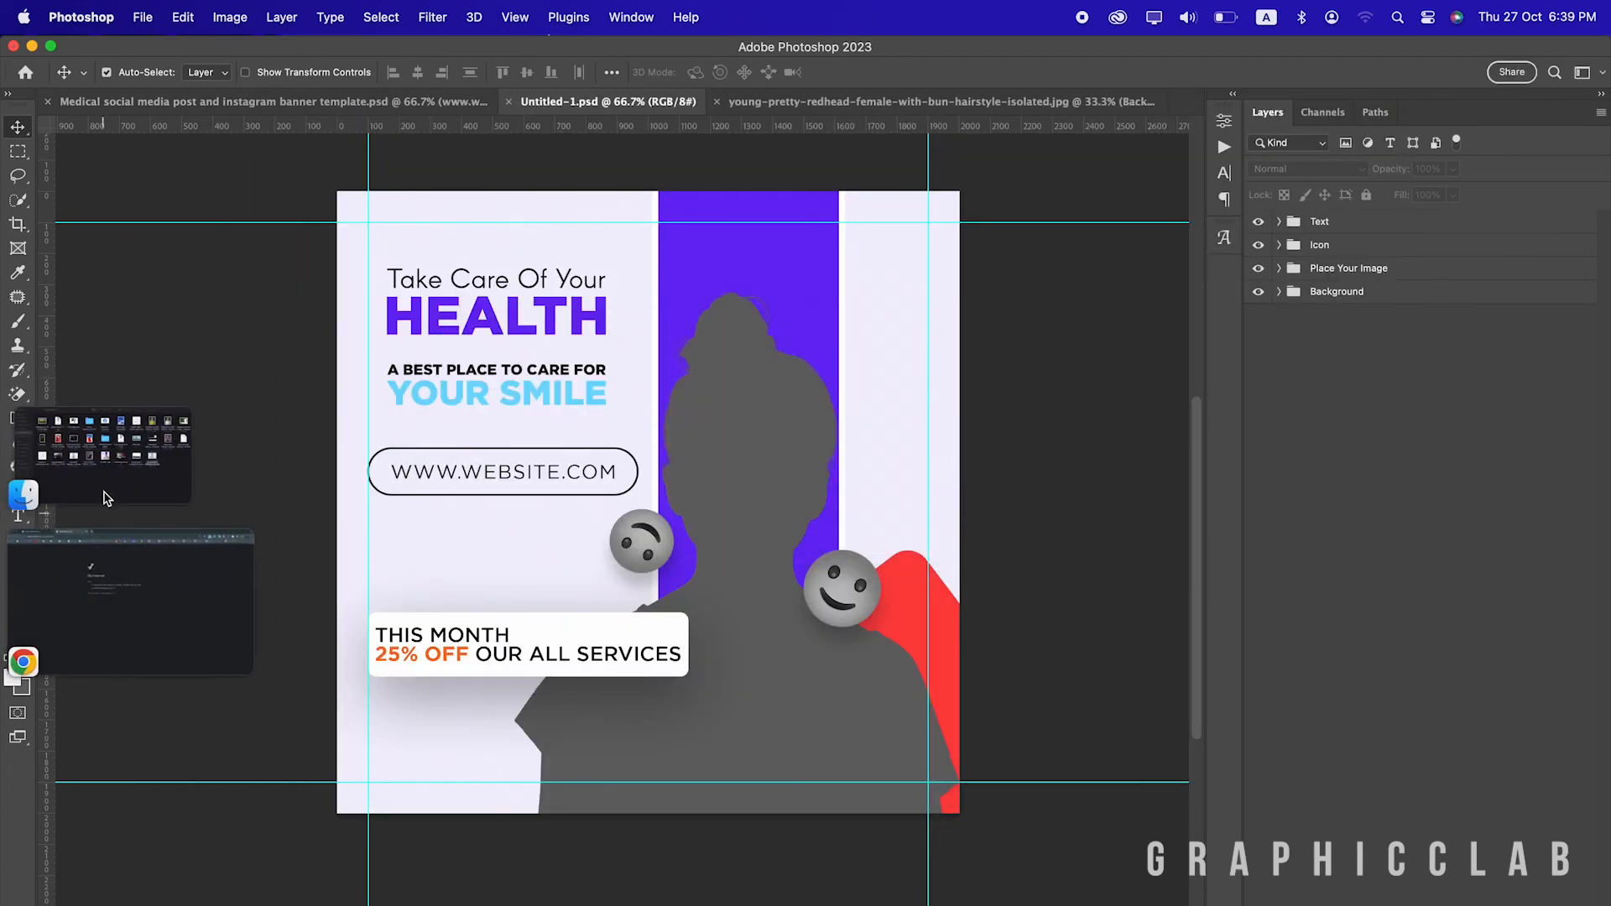
{"action": "left_click", "coordinate": [104, 458]}
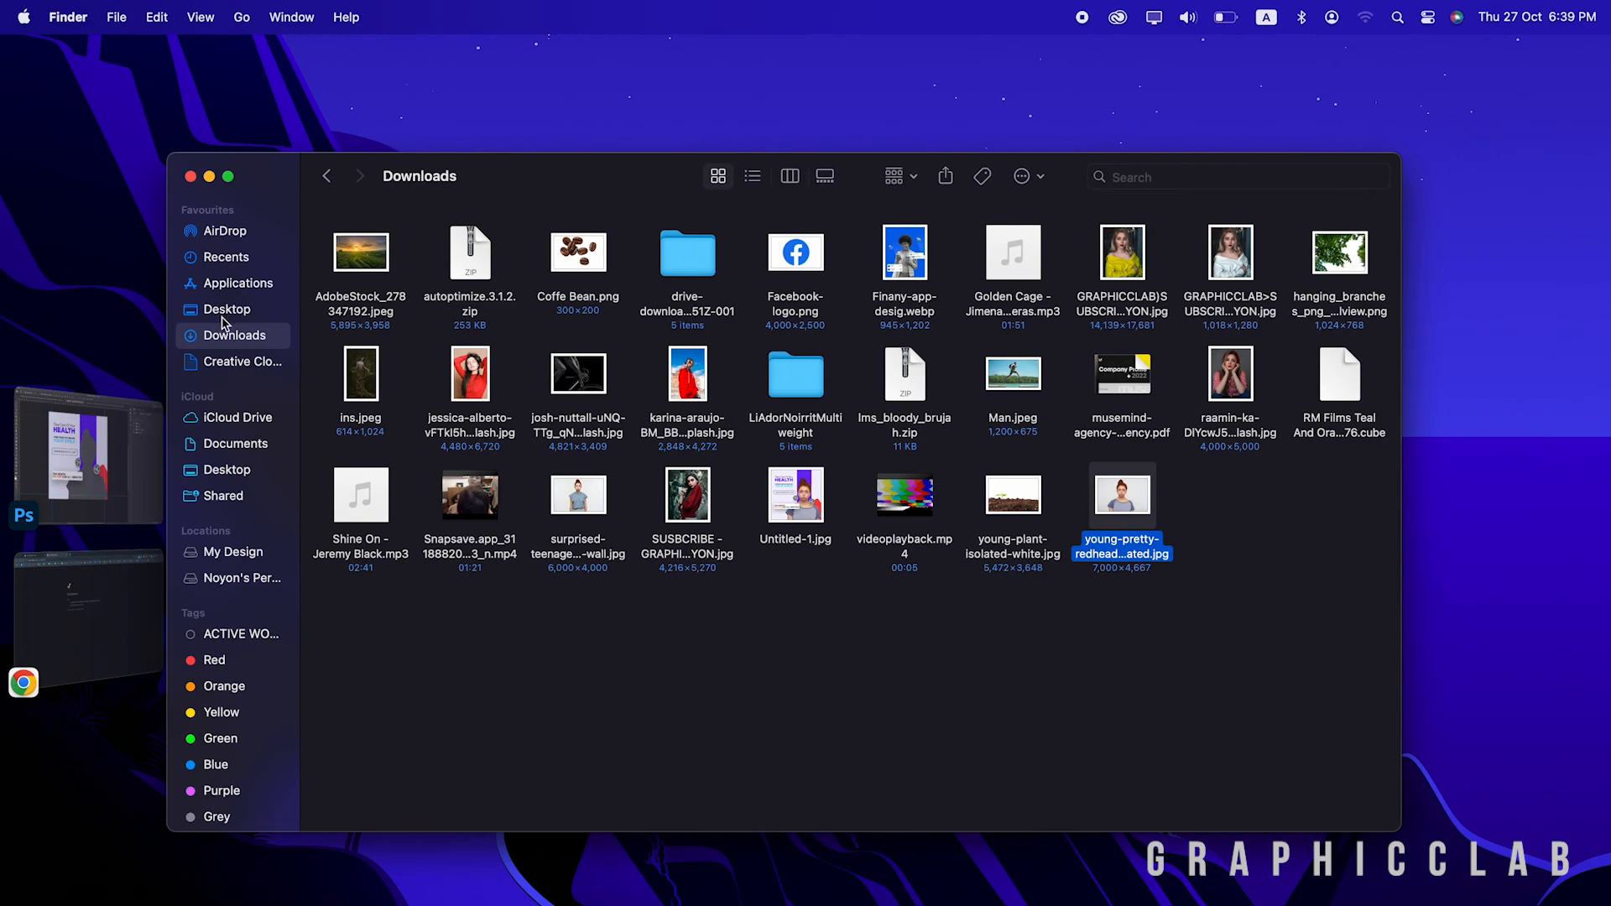
{"action": "left_click", "coordinate": [226, 314]}
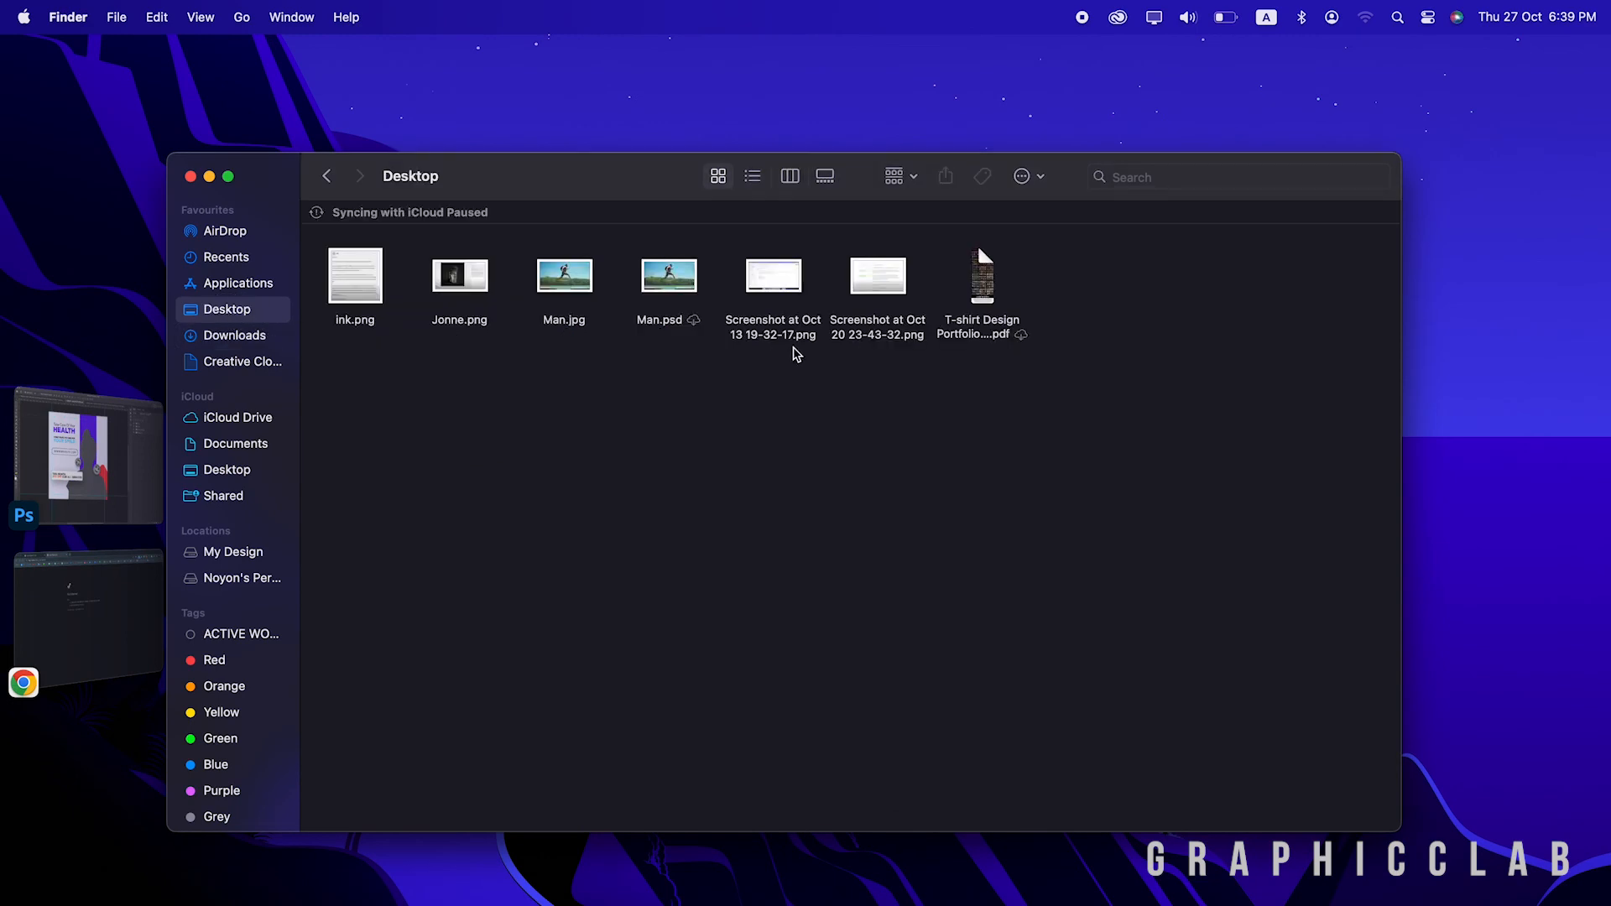
{"action": "left_click", "coordinate": [250, 335]}
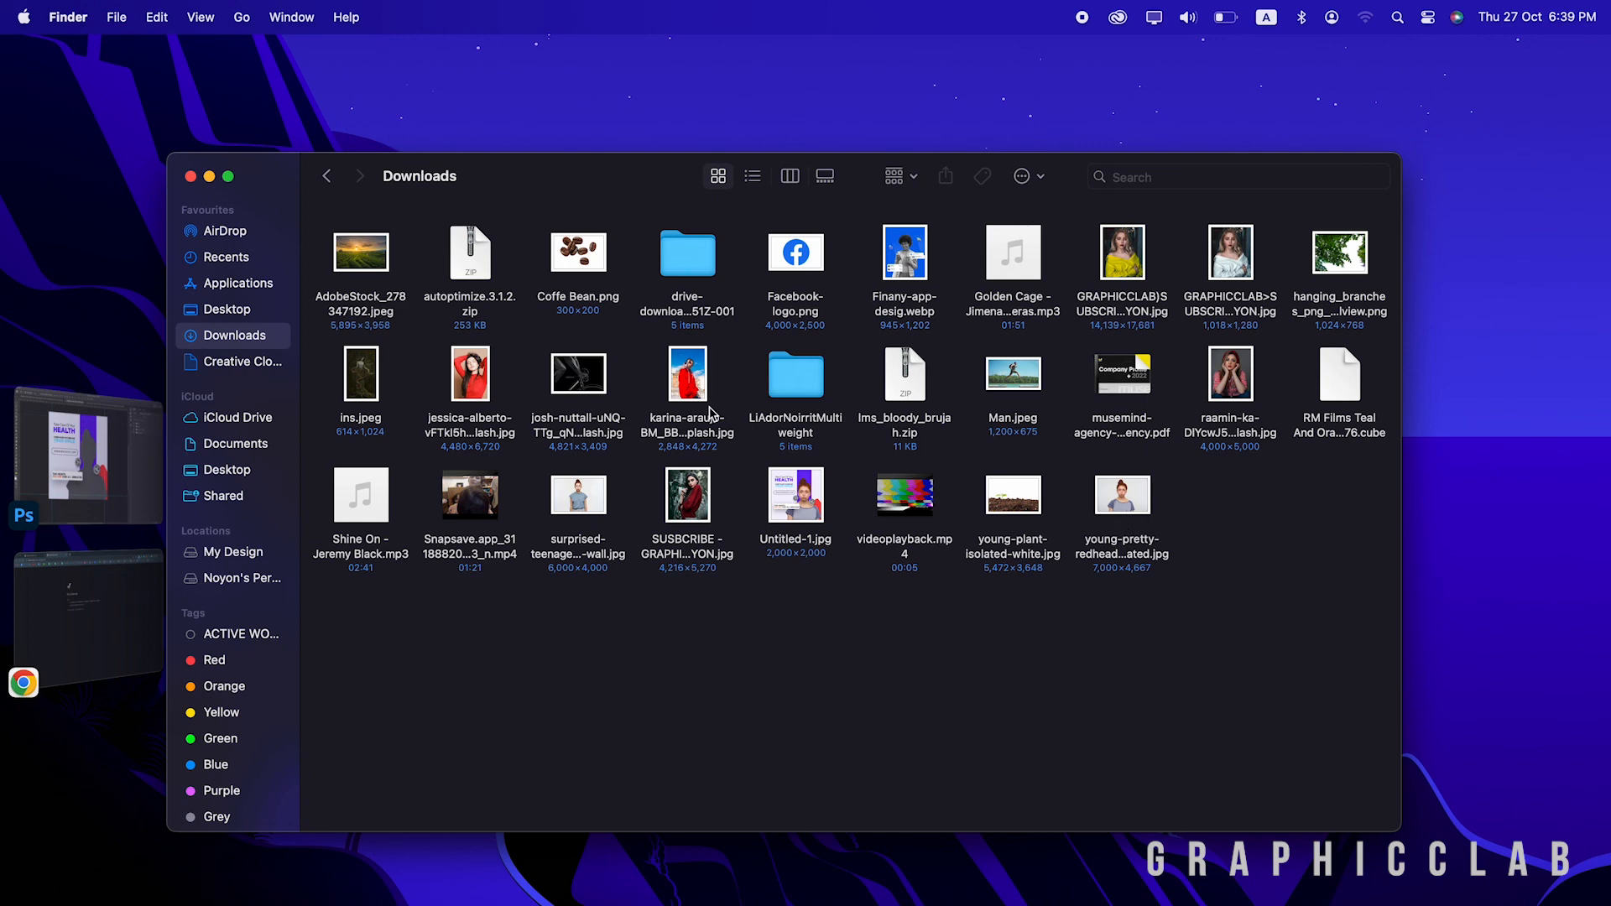
{"action": "left_click", "coordinate": [584, 494]}
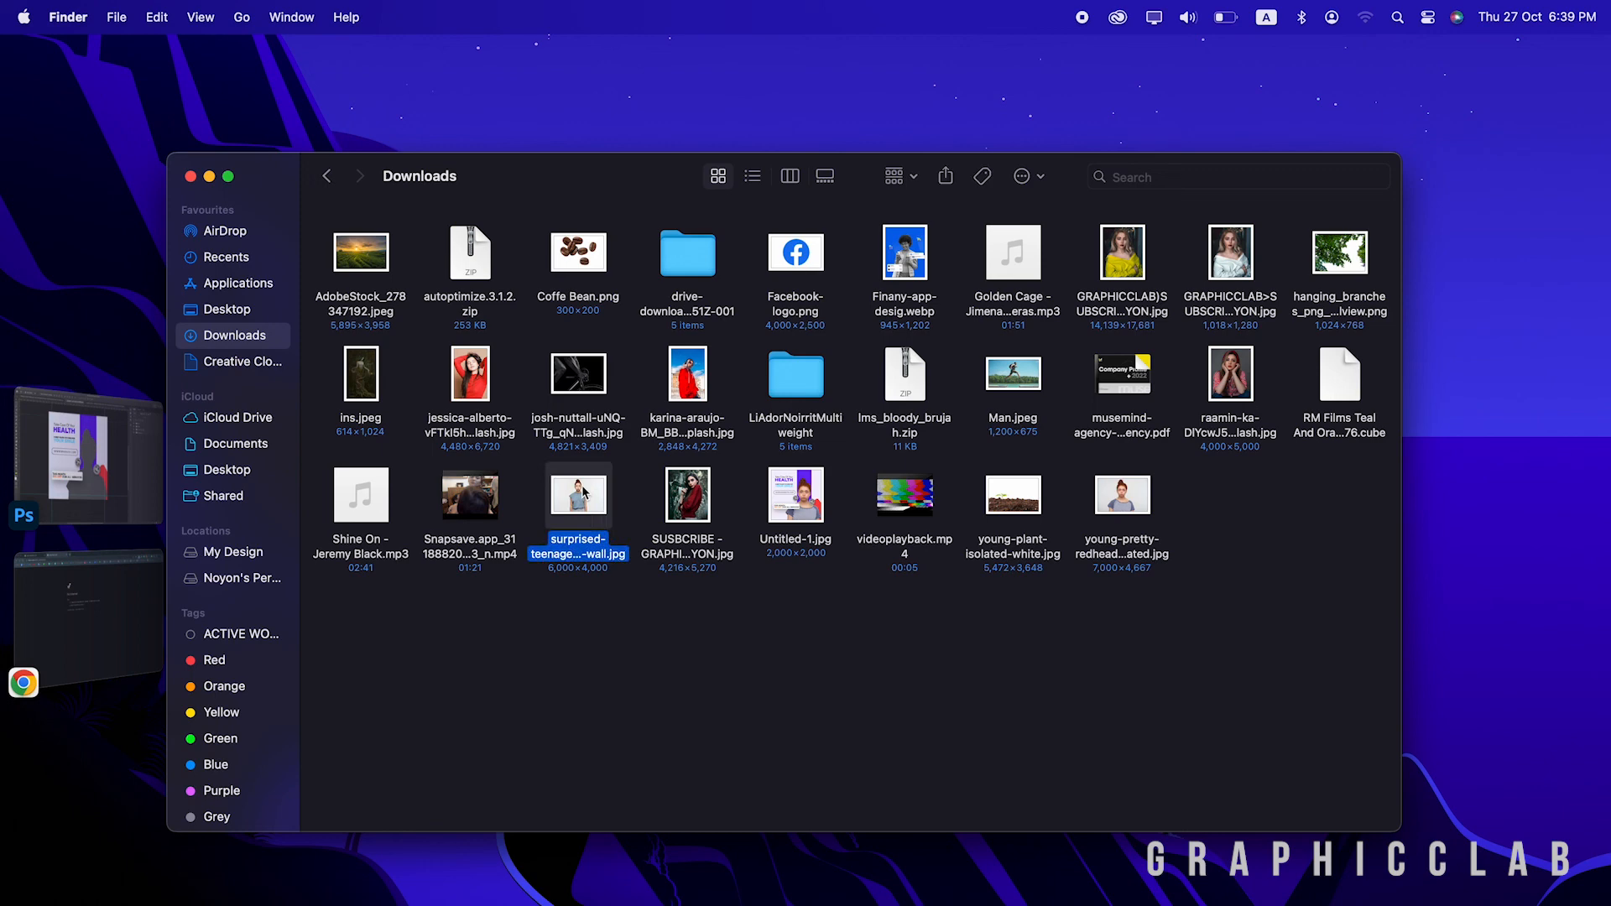
{"action": "key", "text": "Right"}
{"action": "key", "text": "Right"}
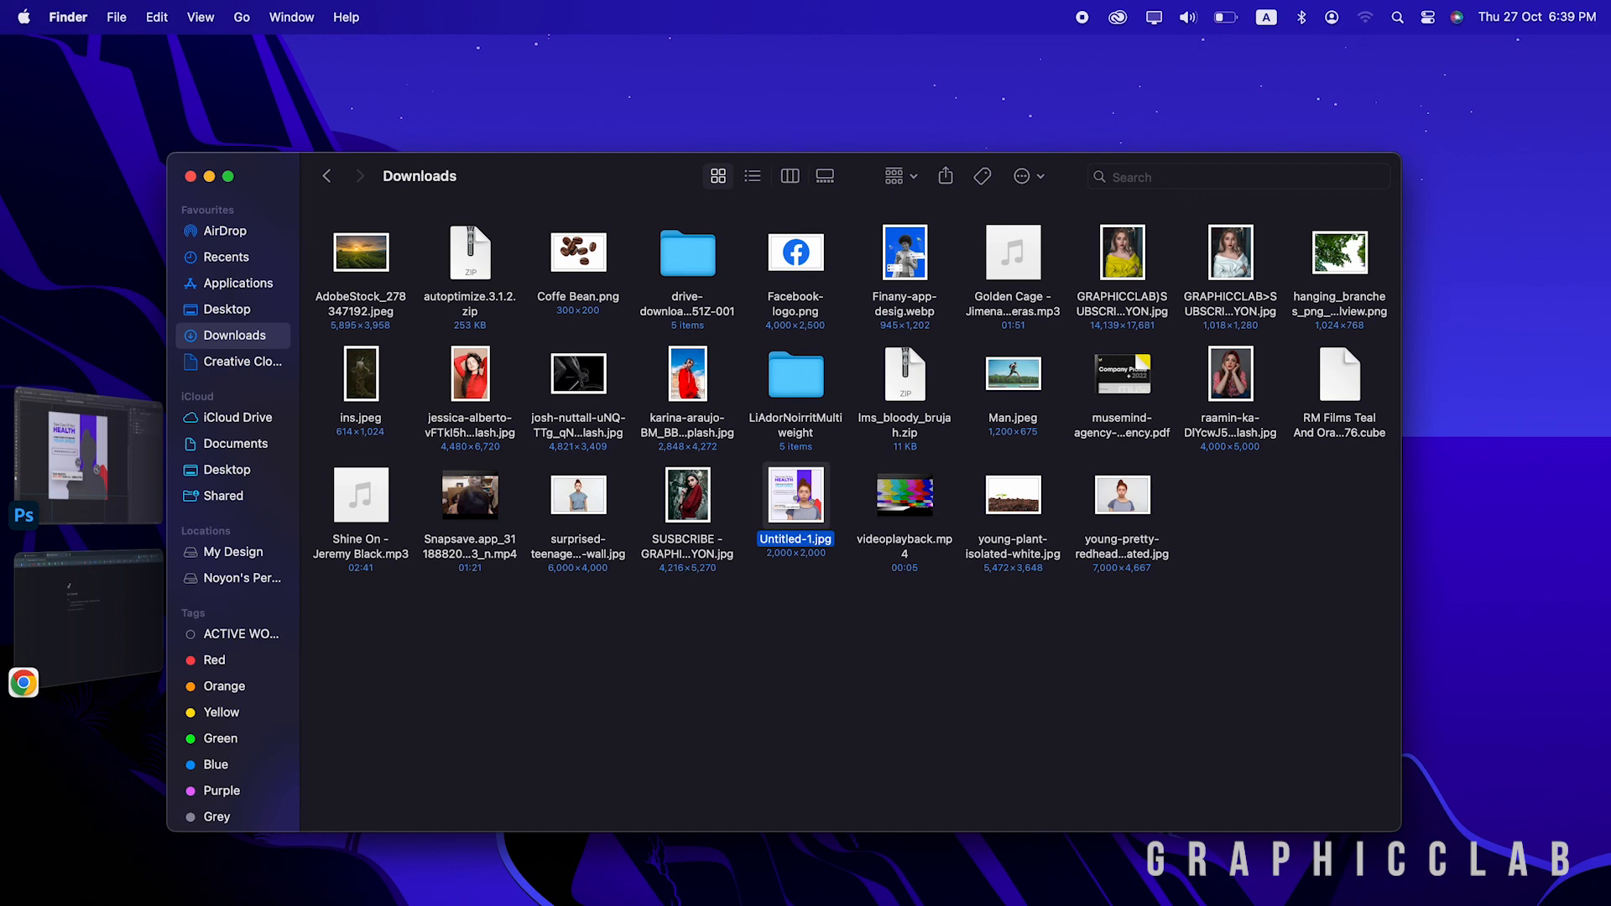
Switch back to Photoshop and save the layered banner as Untitled-1.psd in Downloads with Maximize Compatibility on
{"action": "key", "text": "super+Tab"}
{"action": "left_click", "coordinate": [150, 16]}
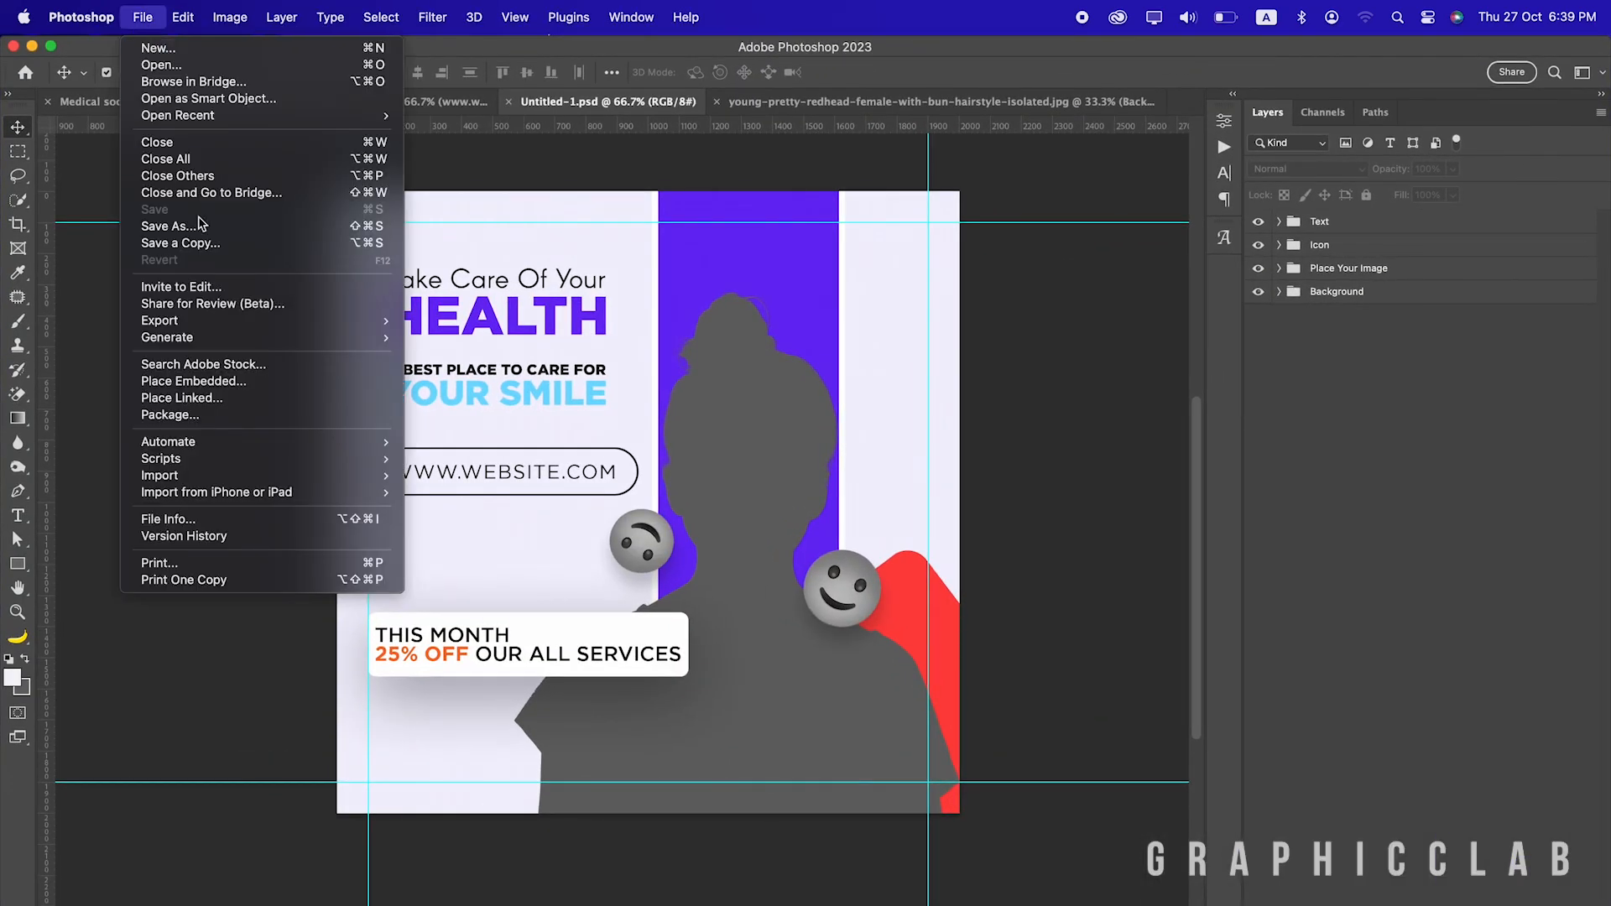
{"action": "left_click", "coordinate": [193, 224]}
{"action": "left_click", "coordinate": [932, 680]}
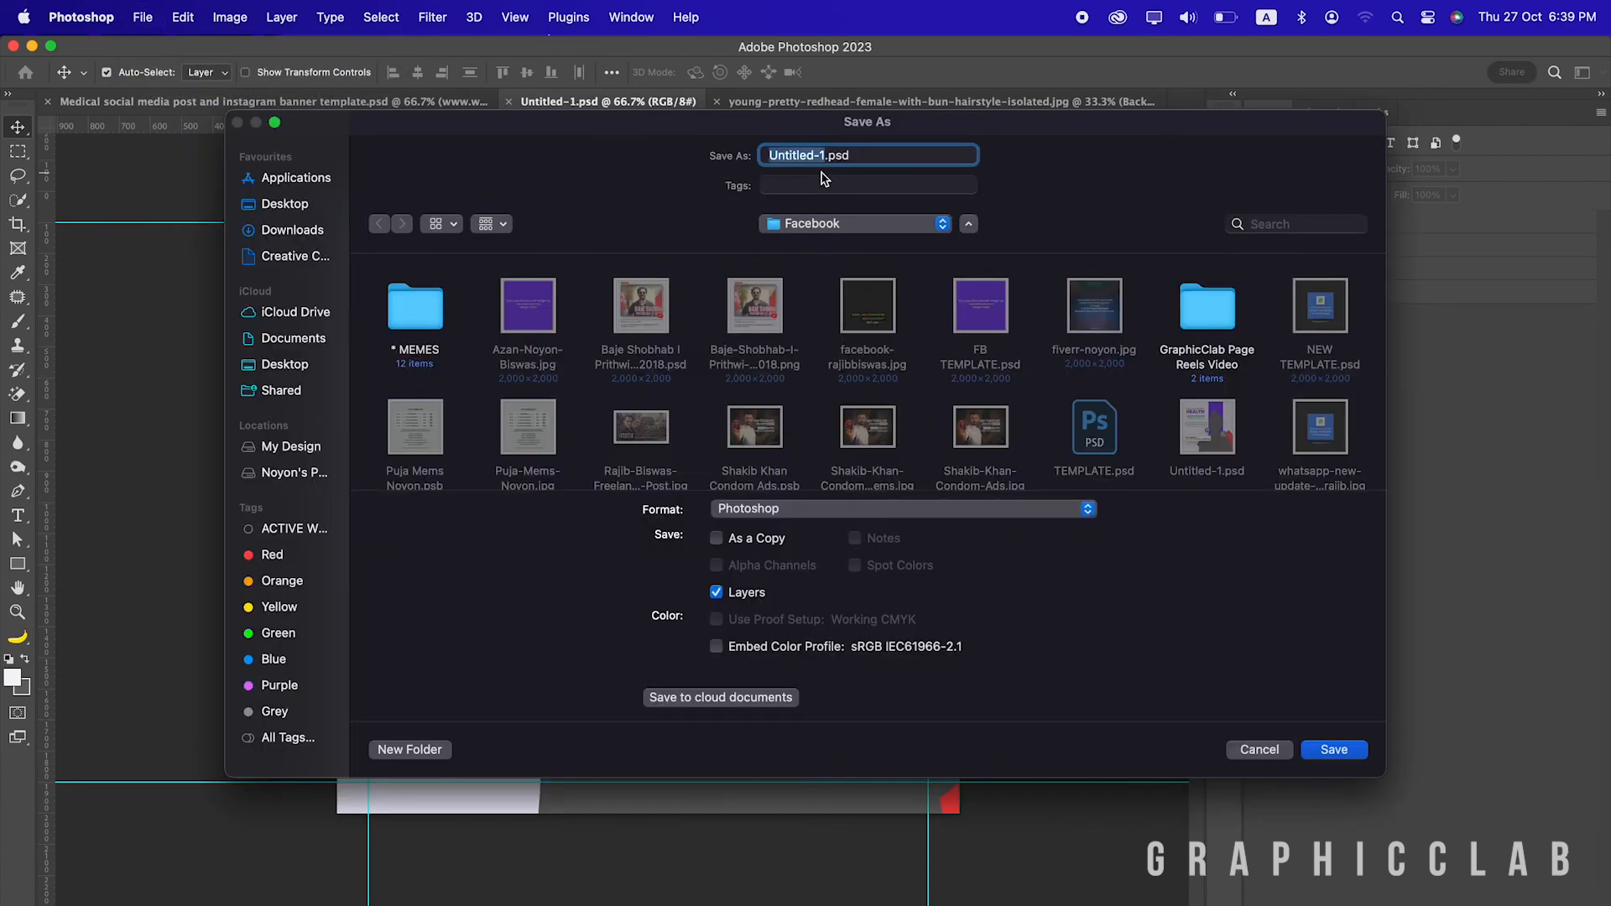
{"action": "left_click", "coordinate": [821, 225]}
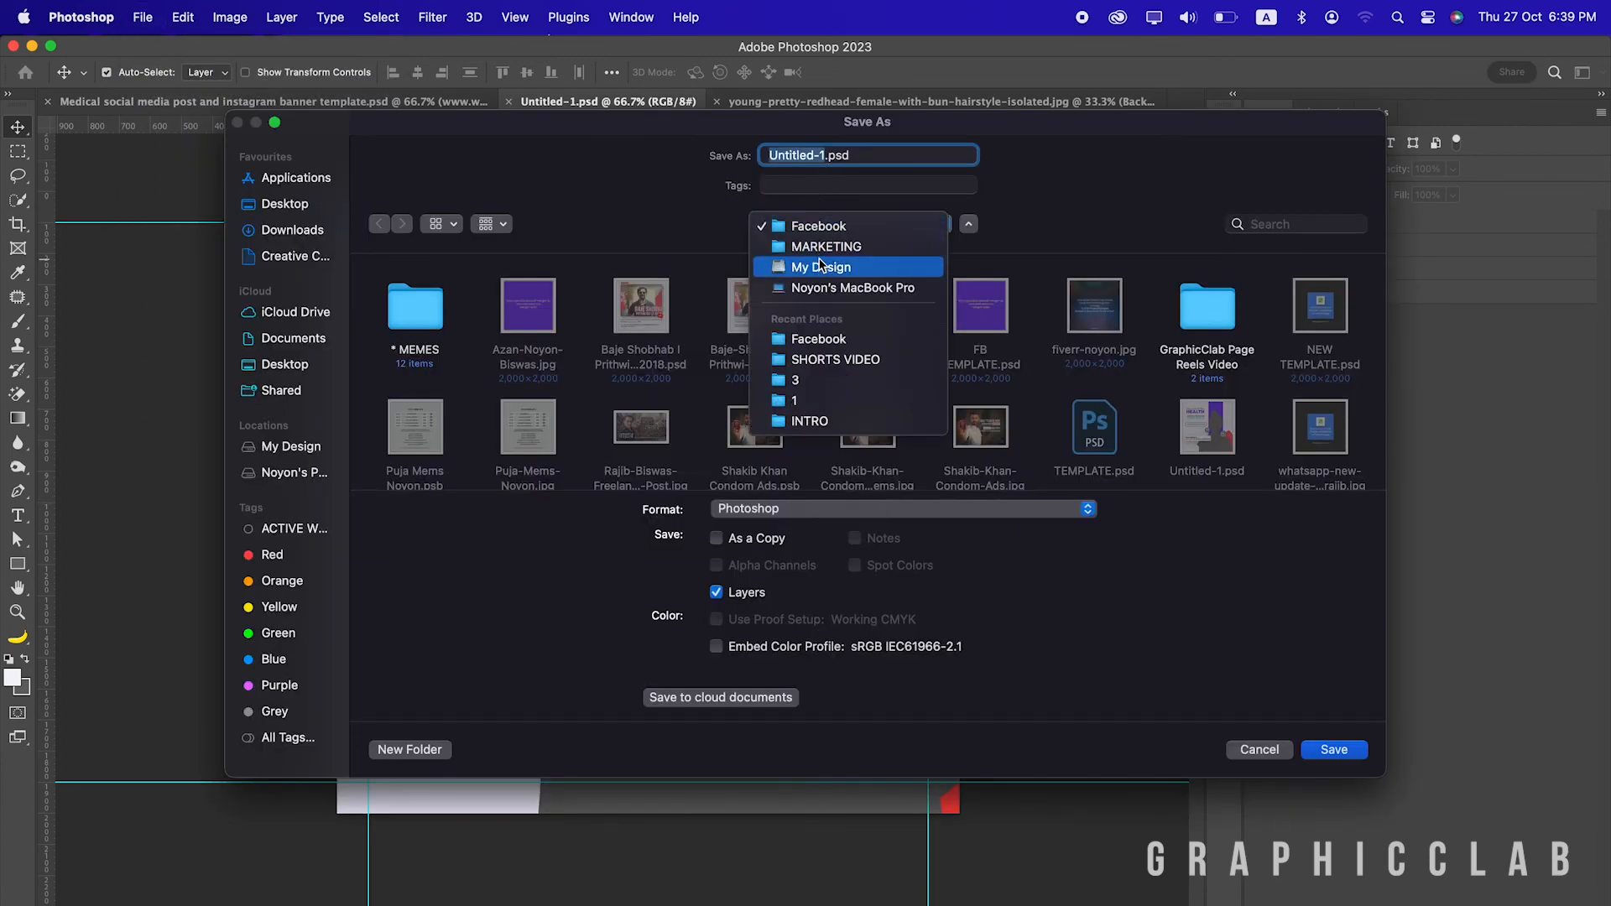
{"action": "left_click", "coordinate": [684, 201]}
{"action": "scroll", "coordinate": [861, 315], "scroll_direction": "down", "scroll_amount": 3}
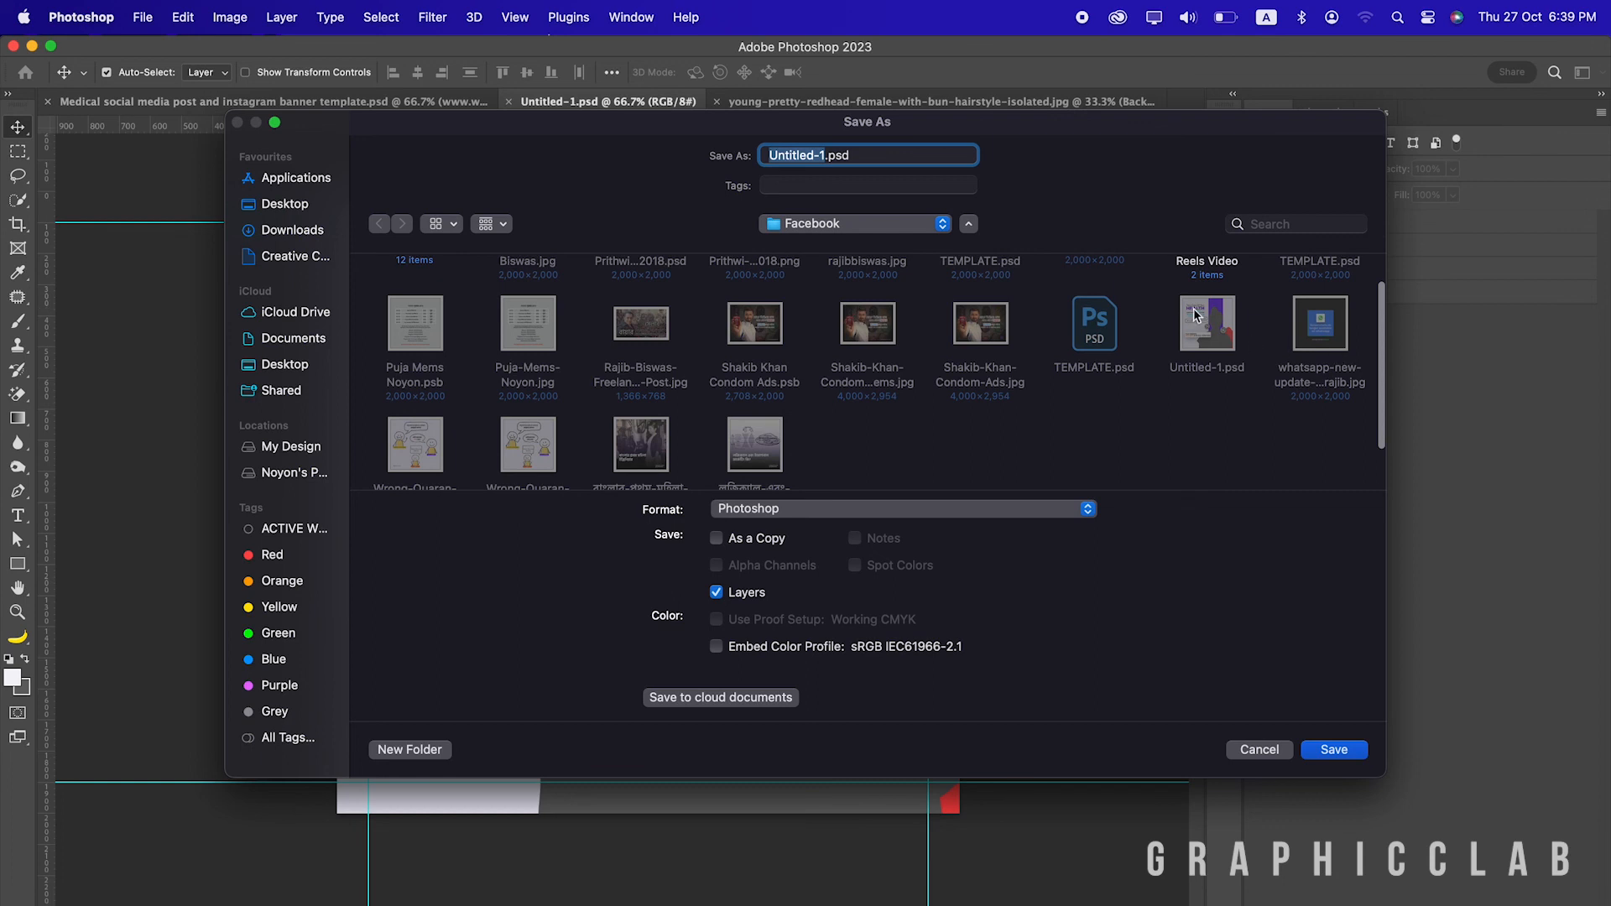
{"action": "left_click", "coordinate": [297, 232]}
{"action": "left_click", "coordinate": [1335, 750]}
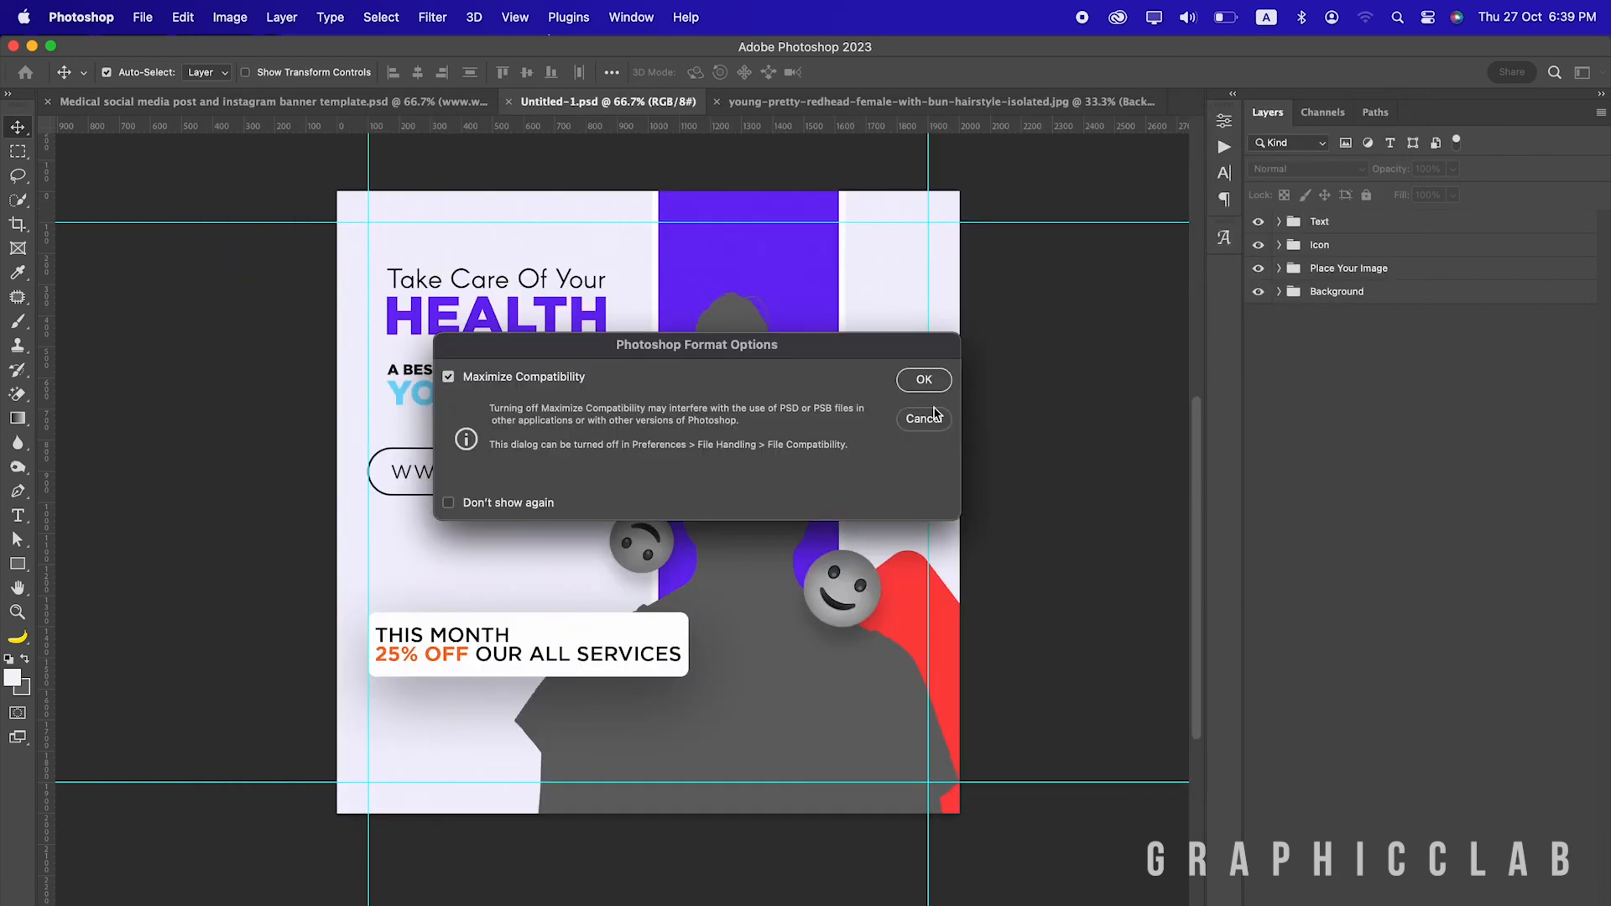
{"action": "left_click", "coordinate": [924, 380]}
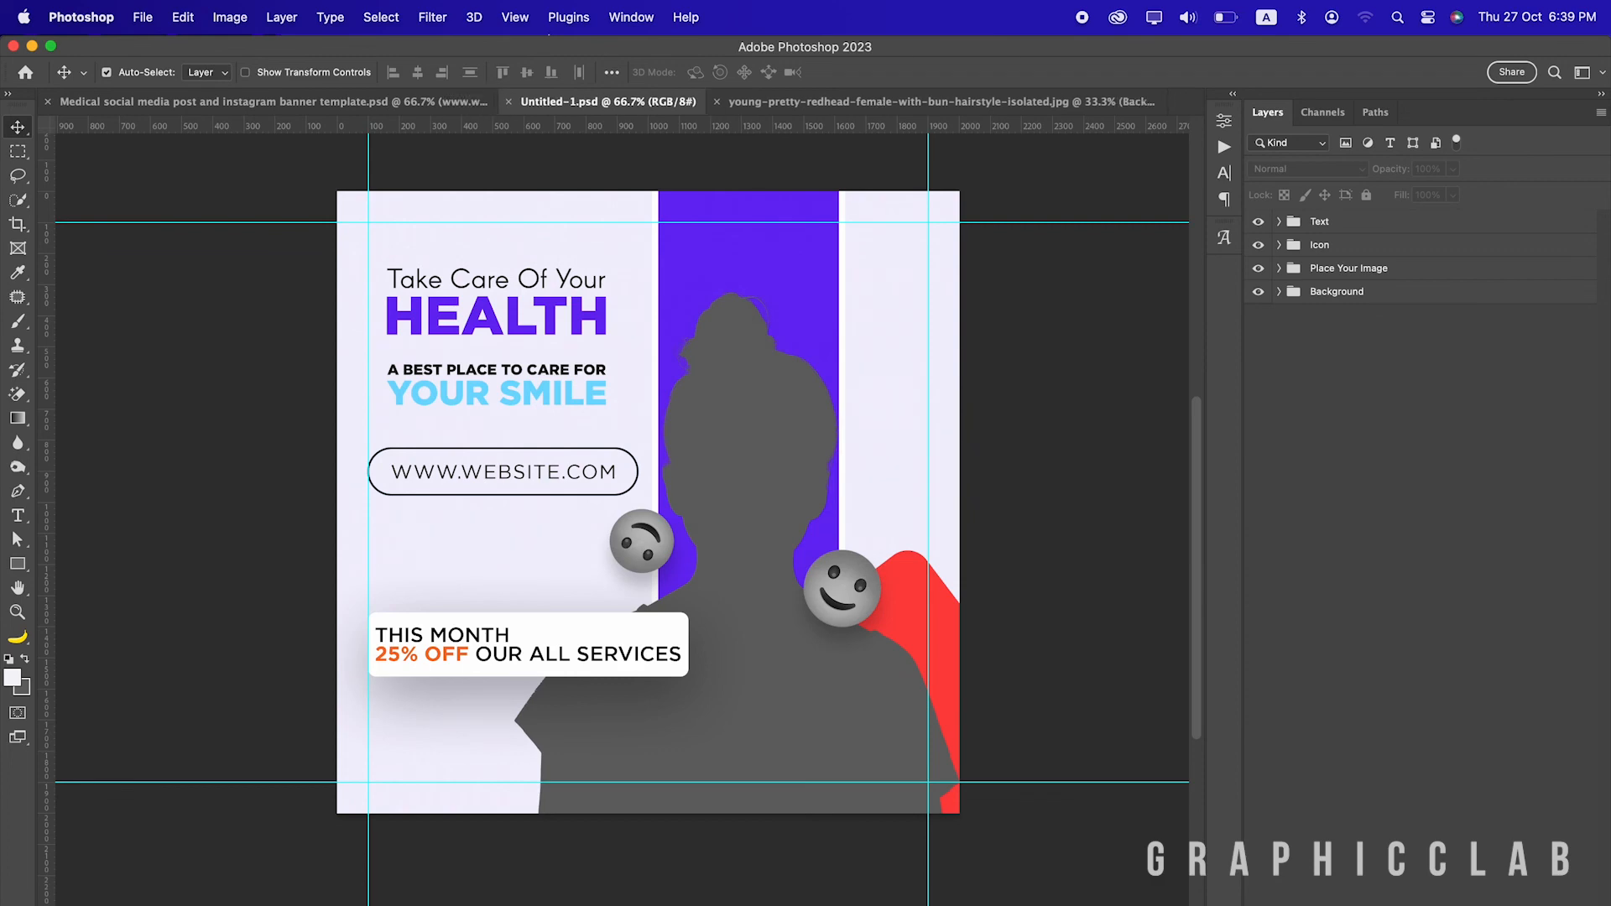
Switch to Finder, look at the saved banner files and open Untitled-1.jpg in Preview
{"action": "key", "text": "super+Tab"}
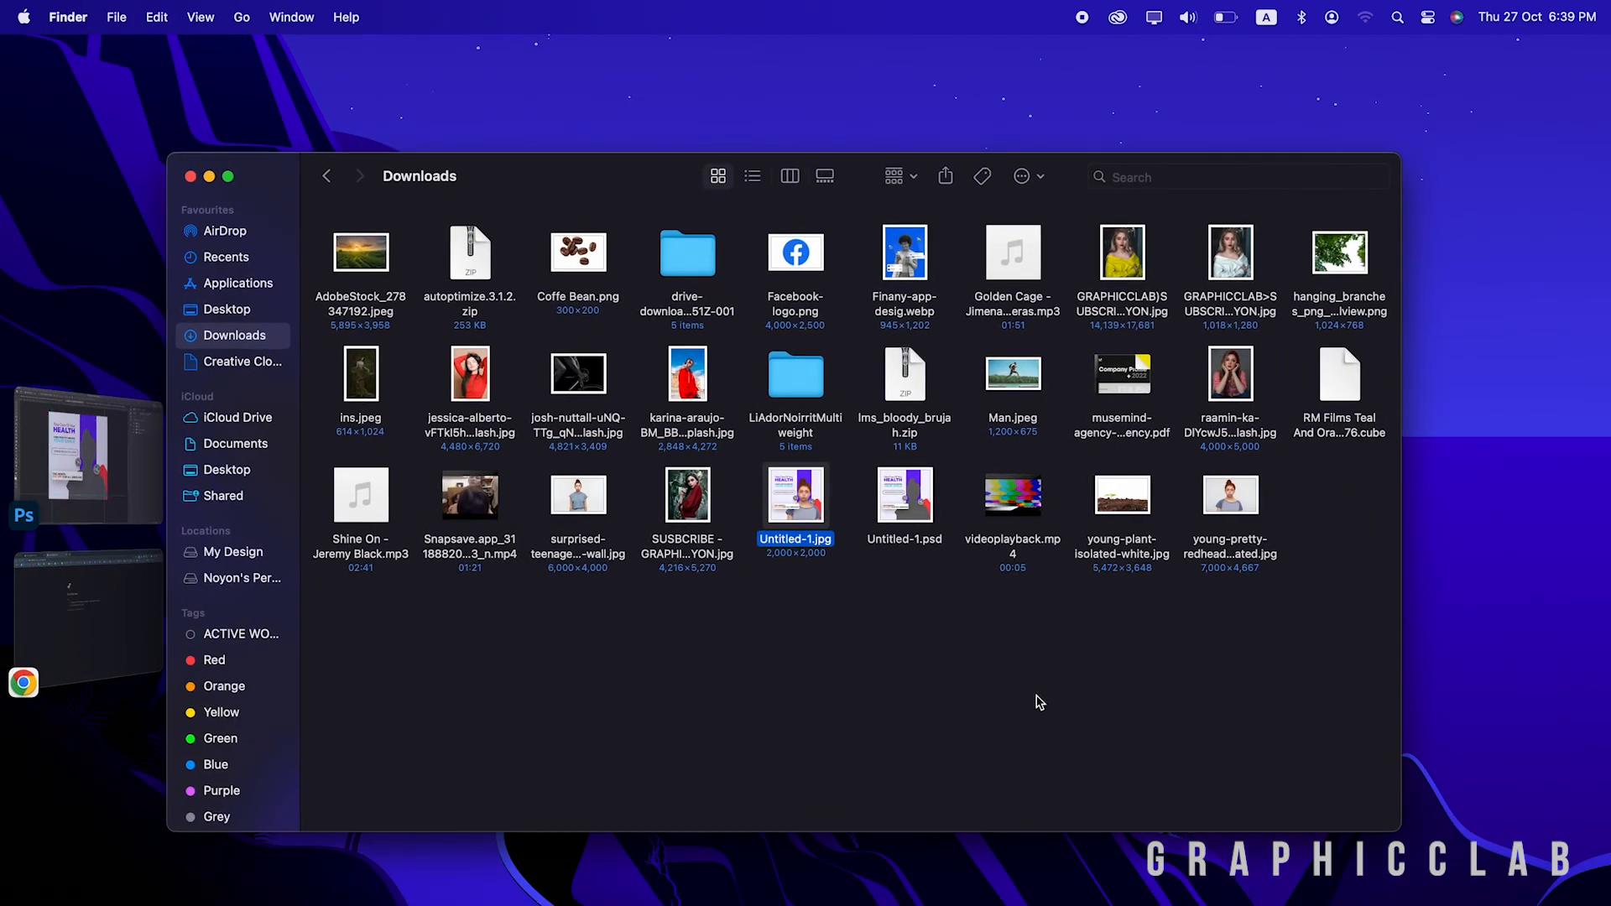
{"action": "left_click", "coordinate": [797, 499]}
{"action": "left_click", "coordinate": [903, 499]}
{"action": "left_click", "coordinate": [752, 507]}
{"action": "double_click", "coordinate": [801, 499]}
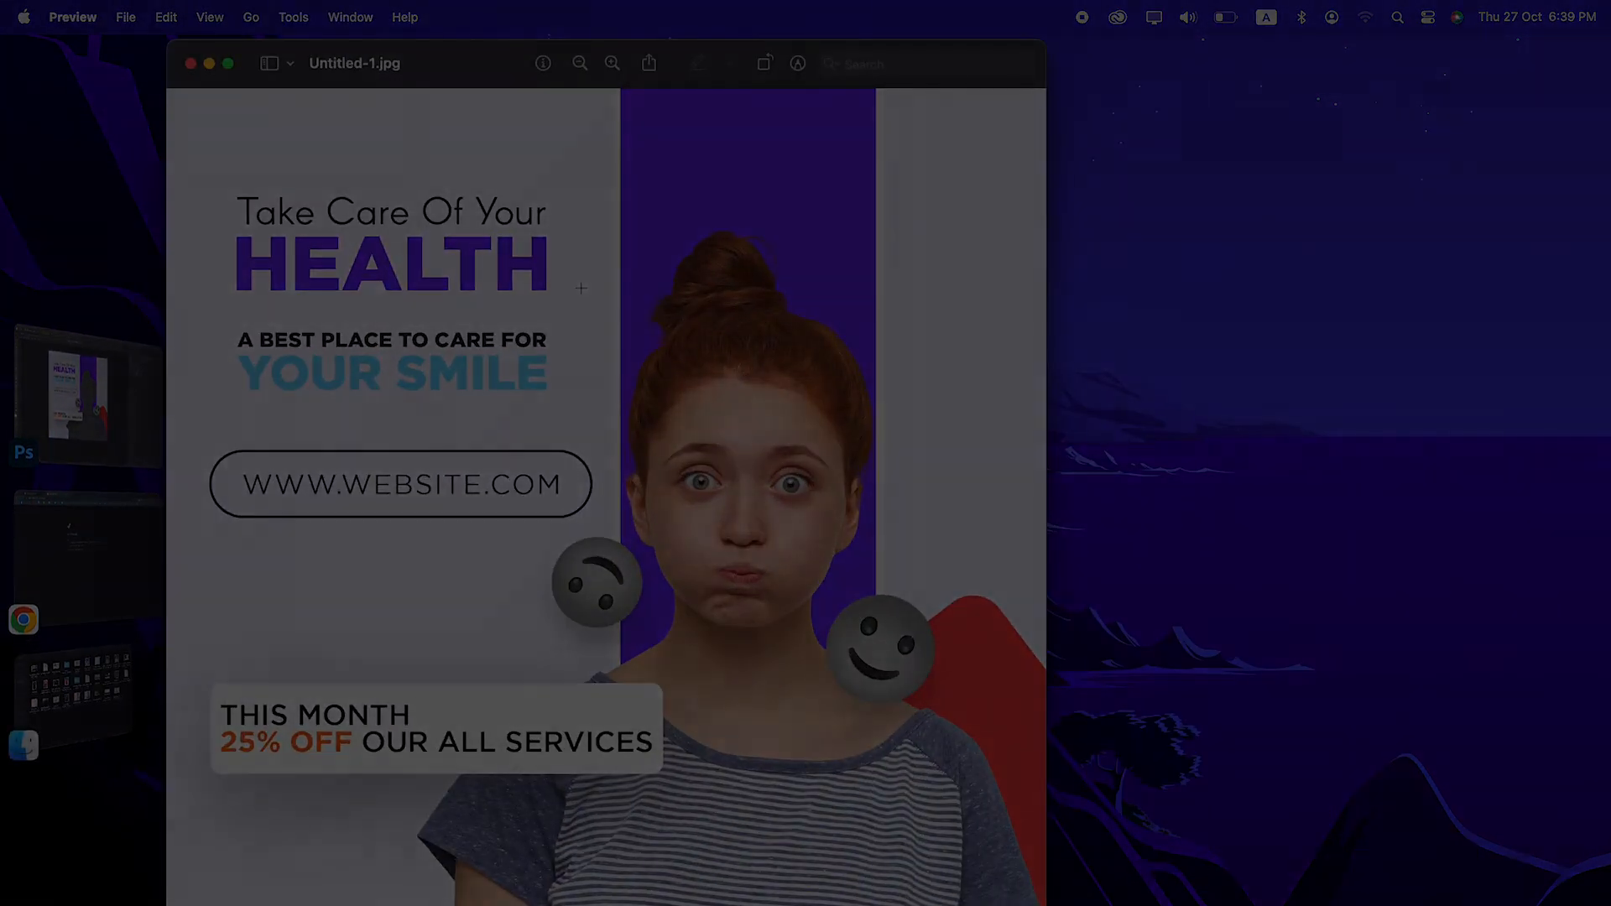